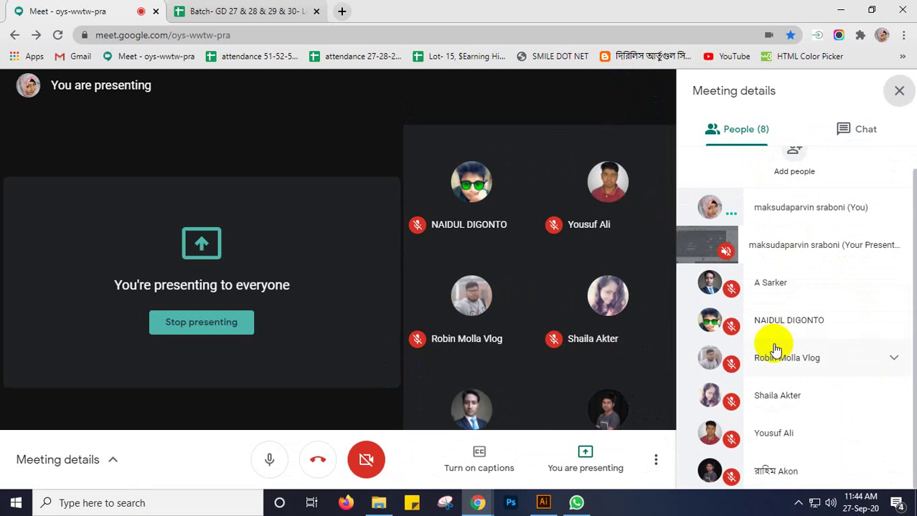
Switch to Illustrator and shrink the selected spiral beside the thick right-hand outline to about 0.039 in wide and high
click(899, 90)
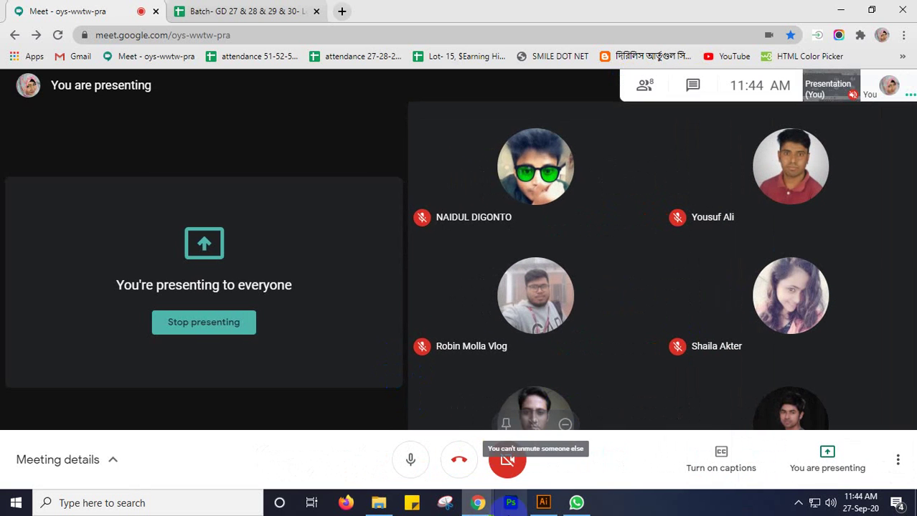
click(543, 502)
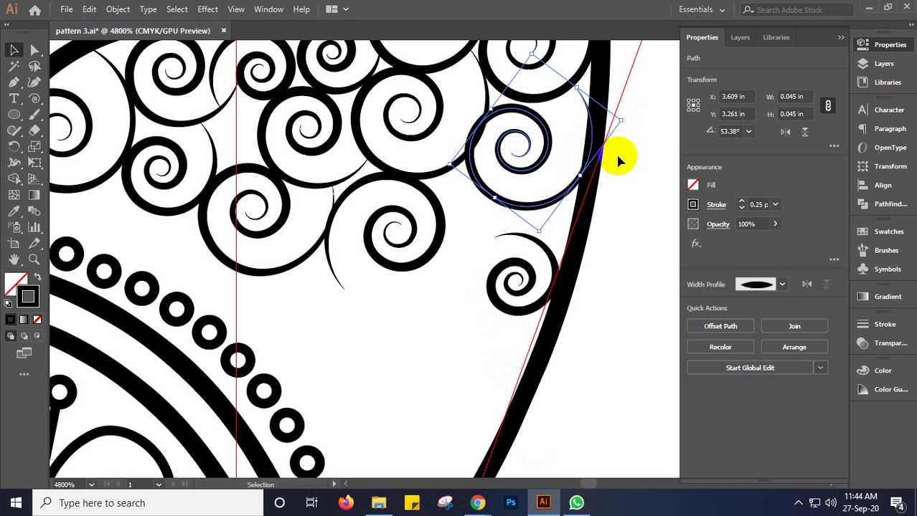
shift+click(459, 162)
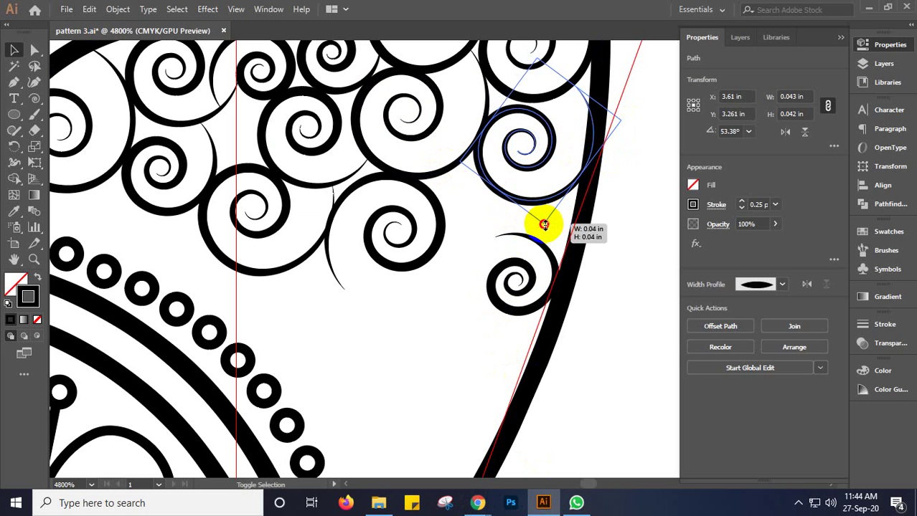
drag(543, 225, 539, 211)
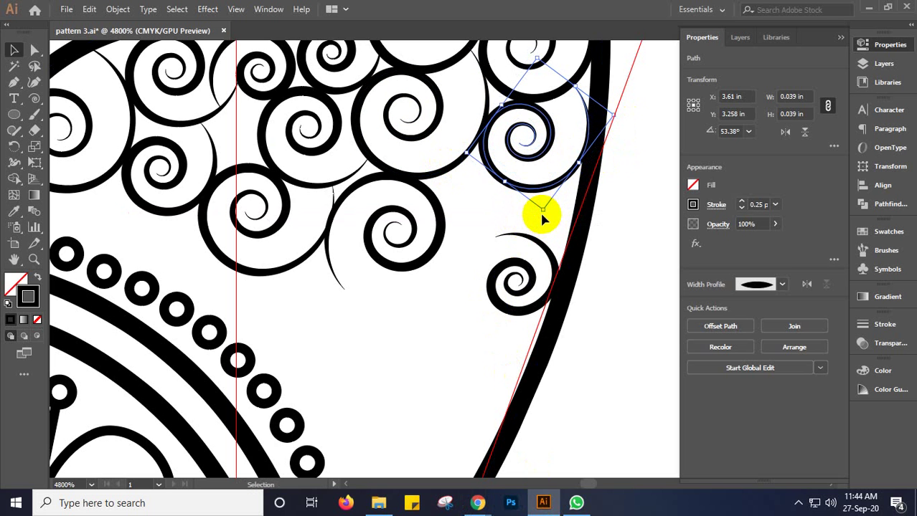
click(637, 199)
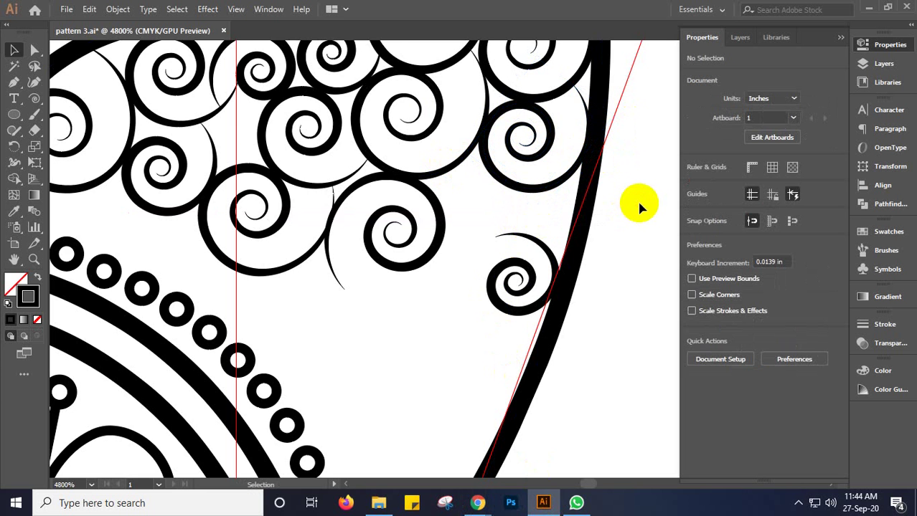
Set the stroke weight of the small spiral below the cluster, beside the thick right-hand outline, to 0.15 pt
scroll(637, 199, down, 1)
drag(454, 289, 467, 326)
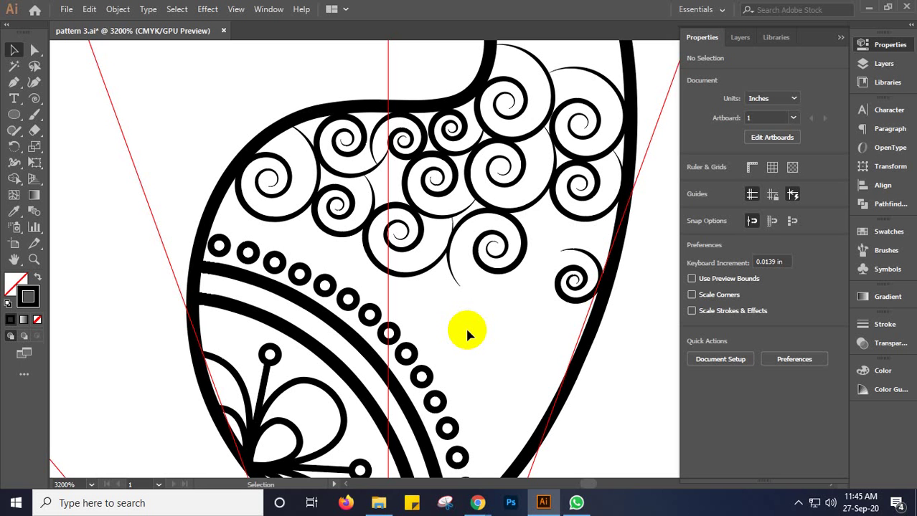
click(521, 234)
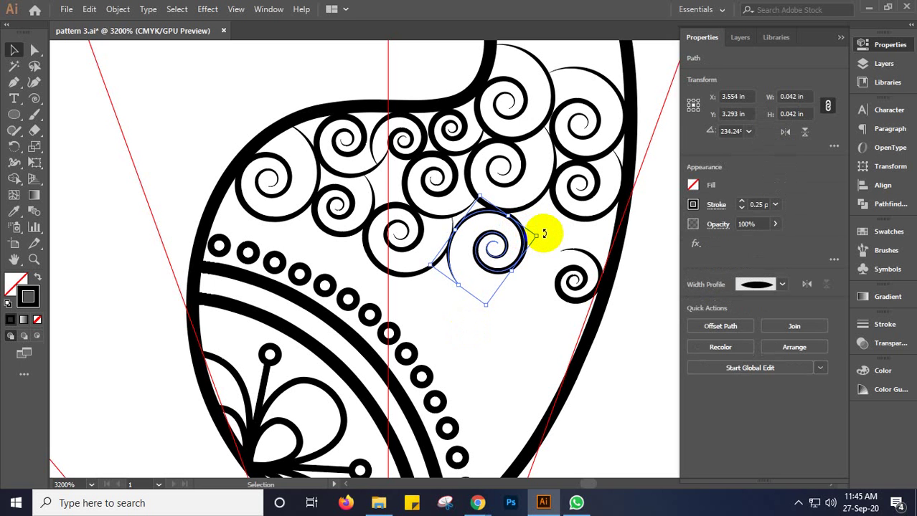
click(572, 282)
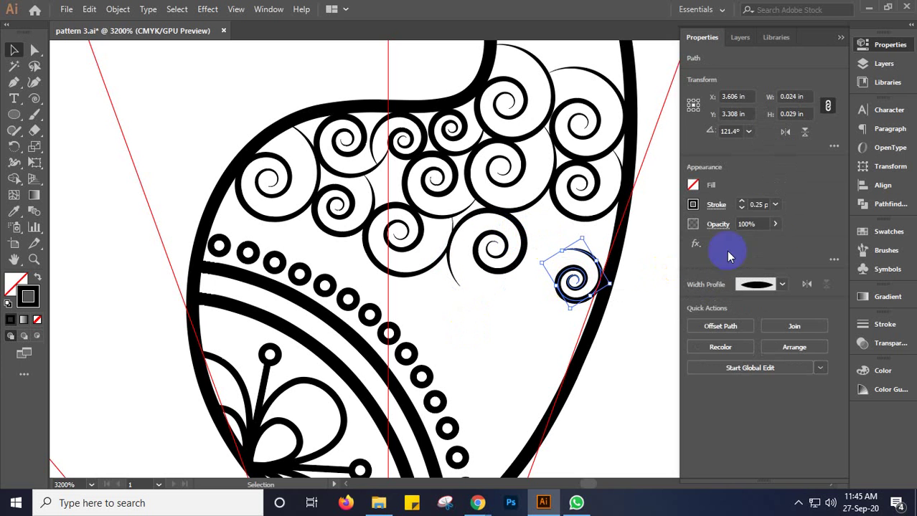
drag(759, 205, 745, 224)
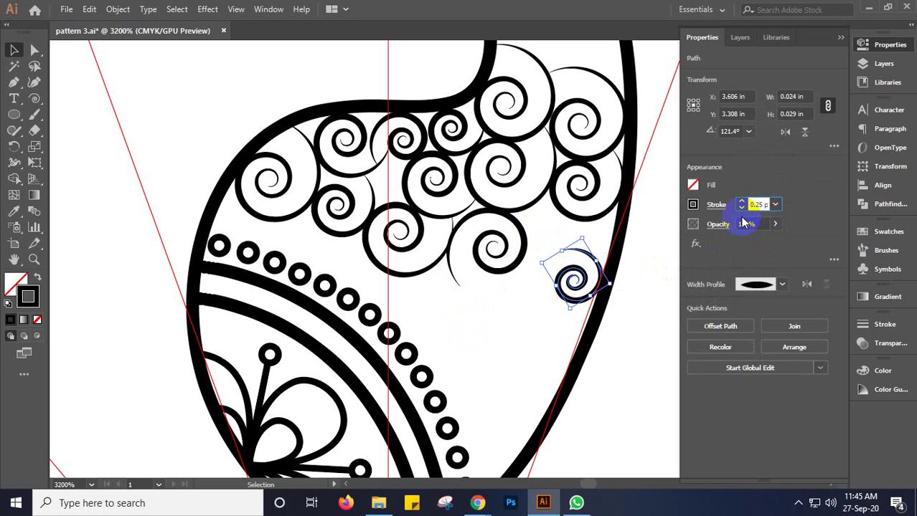
text(0.2)
key(Return)
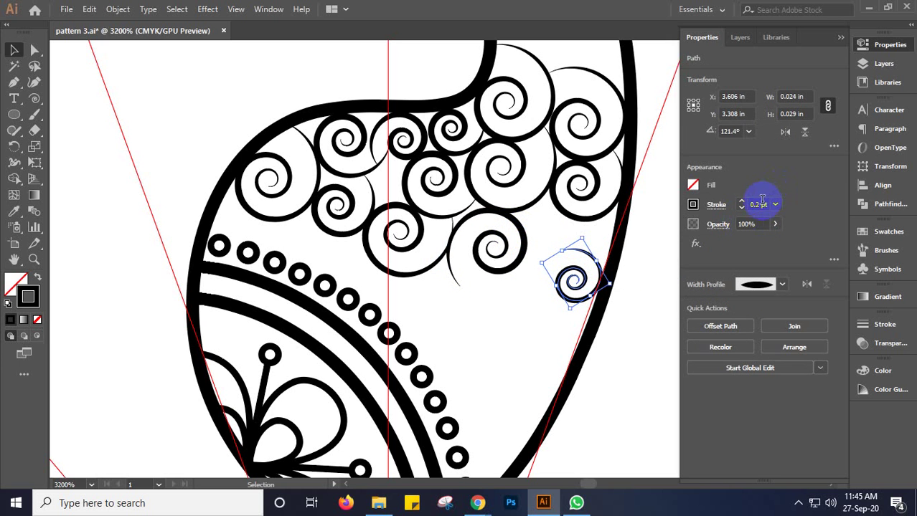
click(761, 204)
key(Return)
click(763, 210)
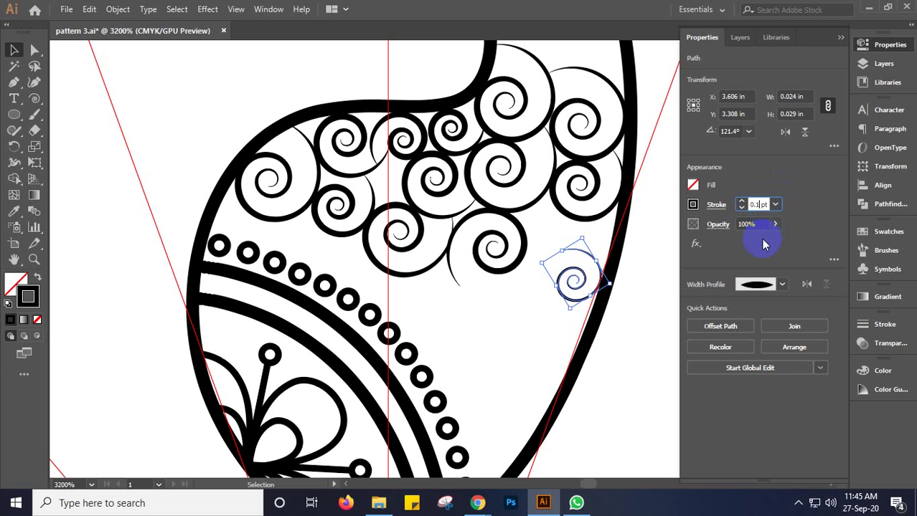
text(5)
key(Return)
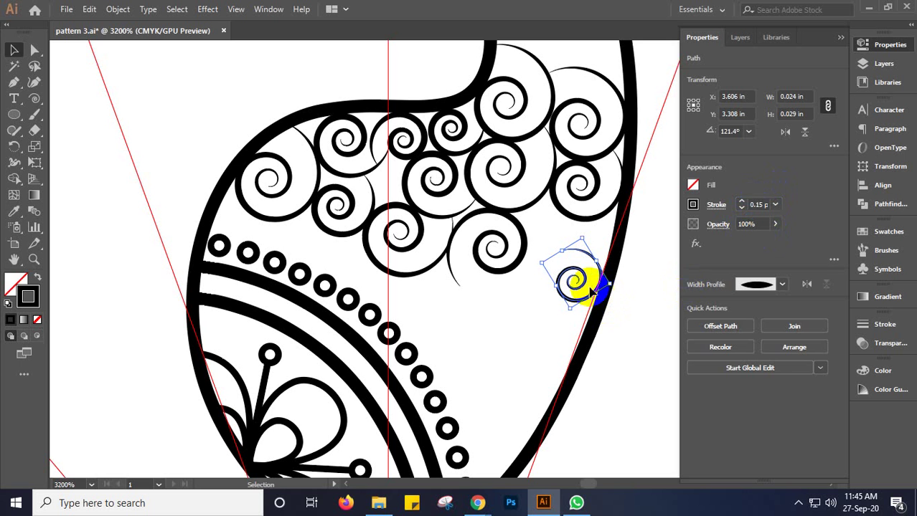
Move the small spiral into the empty gap within the spiral cluster, scaling it to about 0.016 by 0.02 in
drag(584, 283, 416, 205)
scroll(416, 205, up, 3)
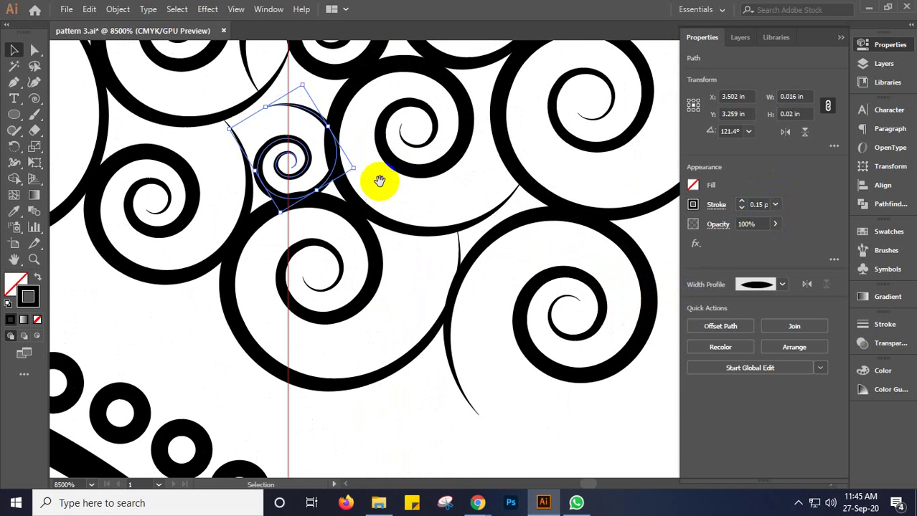
drag(379, 180, 484, 315)
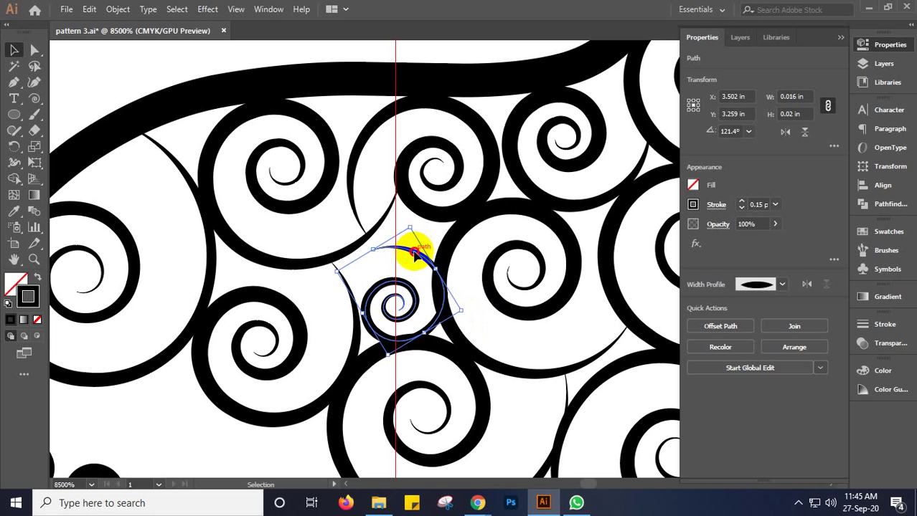
drag(410, 236, 412, 219)
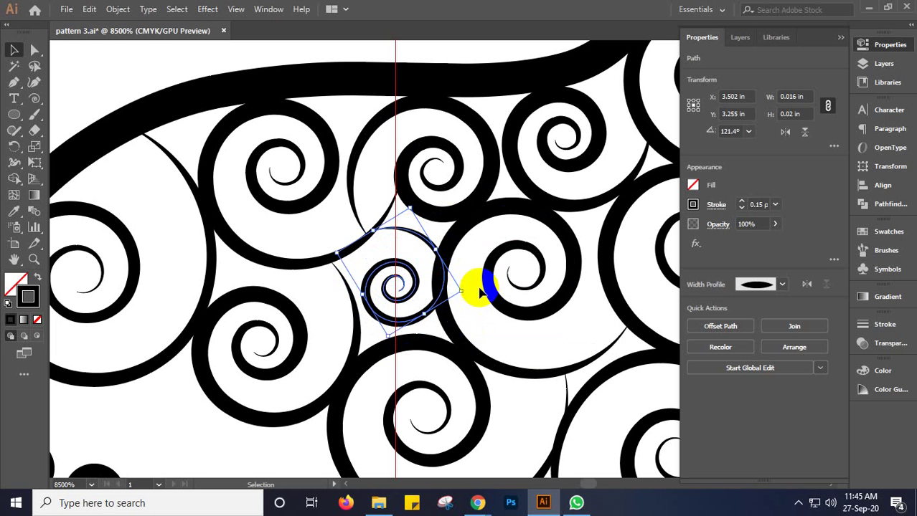
Rotate the small spiral to about 113° and nudge it to fit between its neighbouring spirals
drag(466, 291, 411, 283)
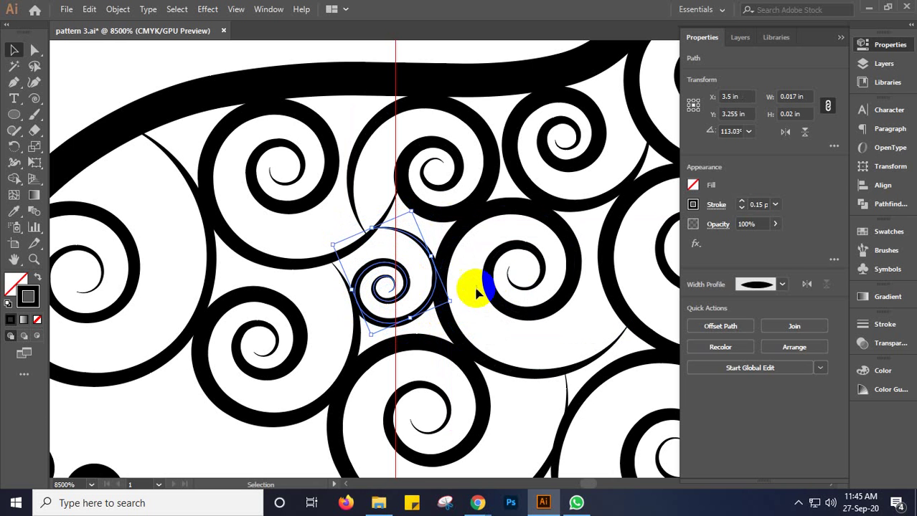
click(463, 284)
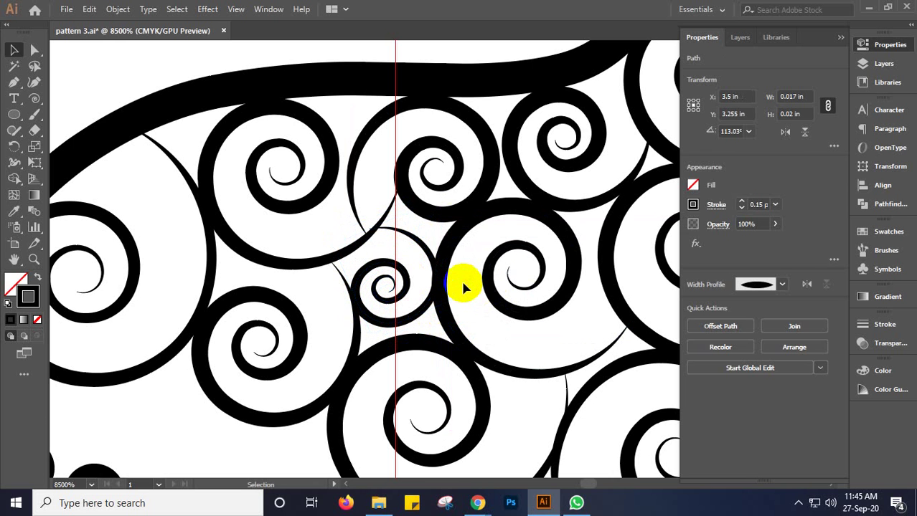
click(415, 243)
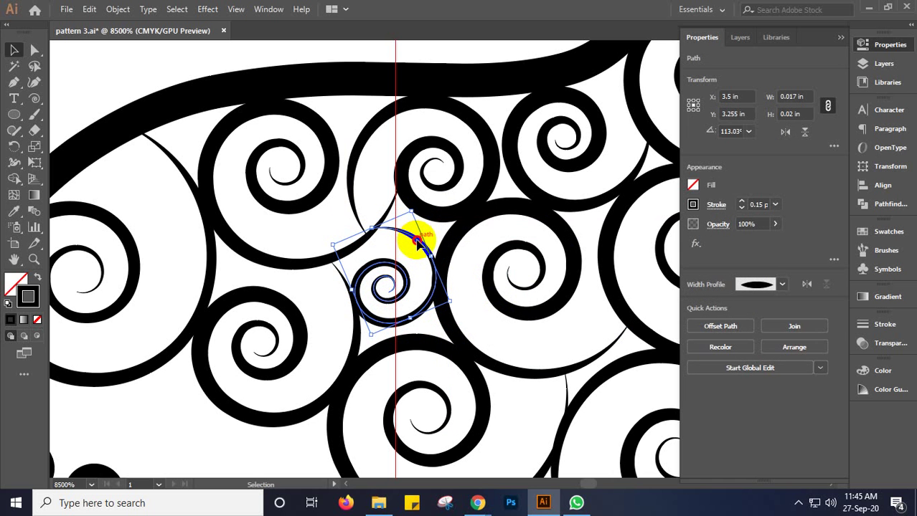
drag(416, 243, 417, 247)
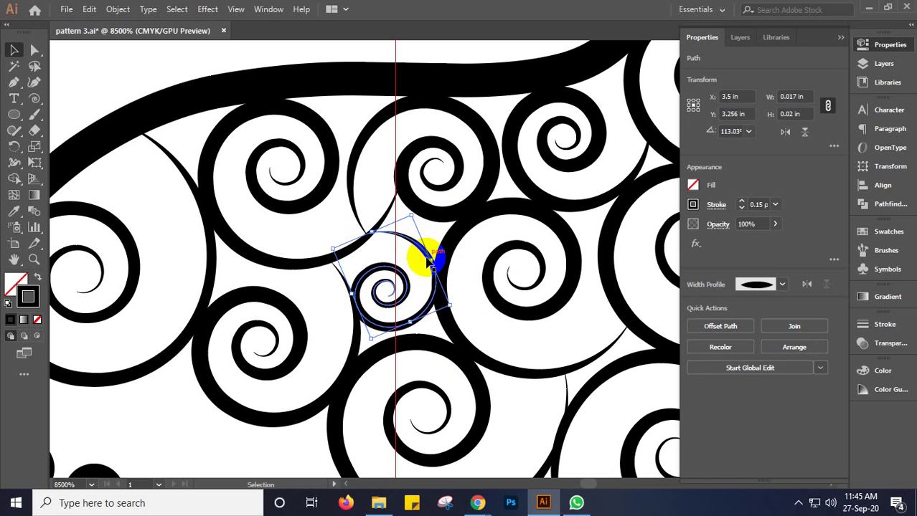
click(462, 294)
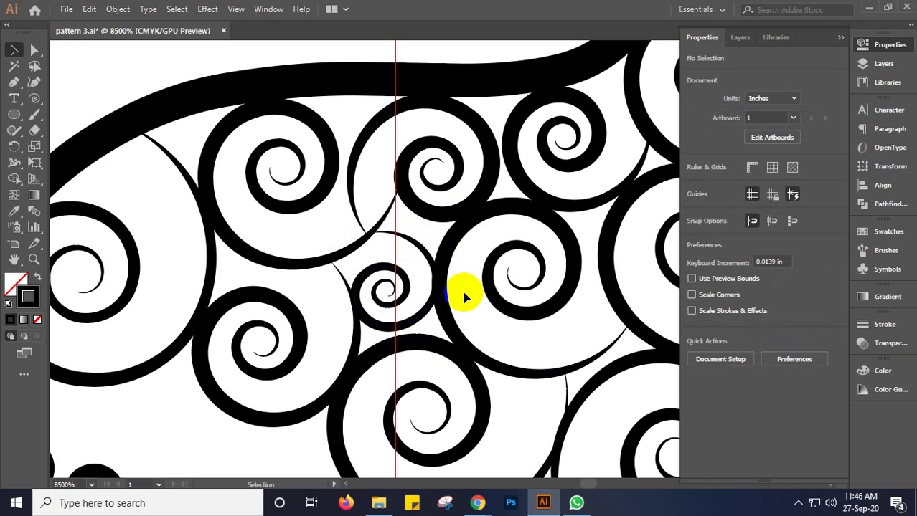
Try placing the loose lower spiral beneath the middle of the cluster, rotated to about 330°
scroll(465, 295, down, 2)
scroll(465, 296, down, 1)
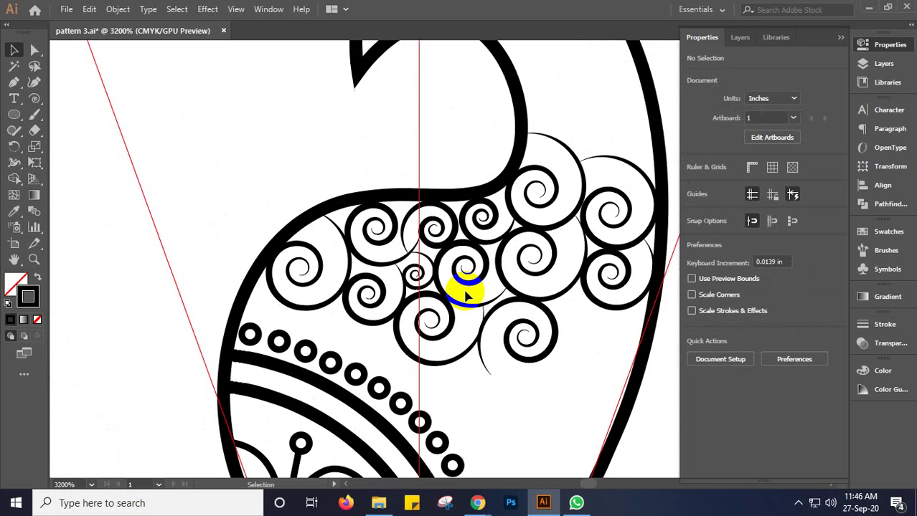
scroll(430, 267, up, 1)
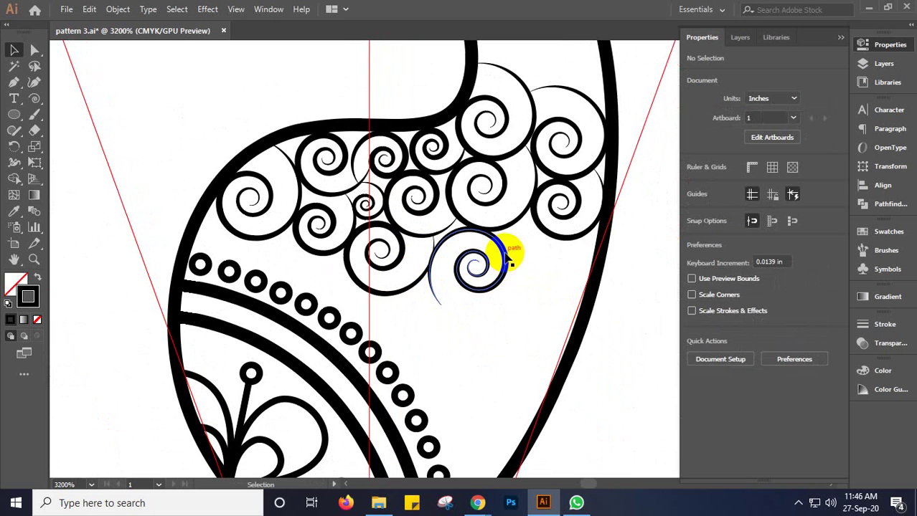
drag(505, 254, 487, 208)
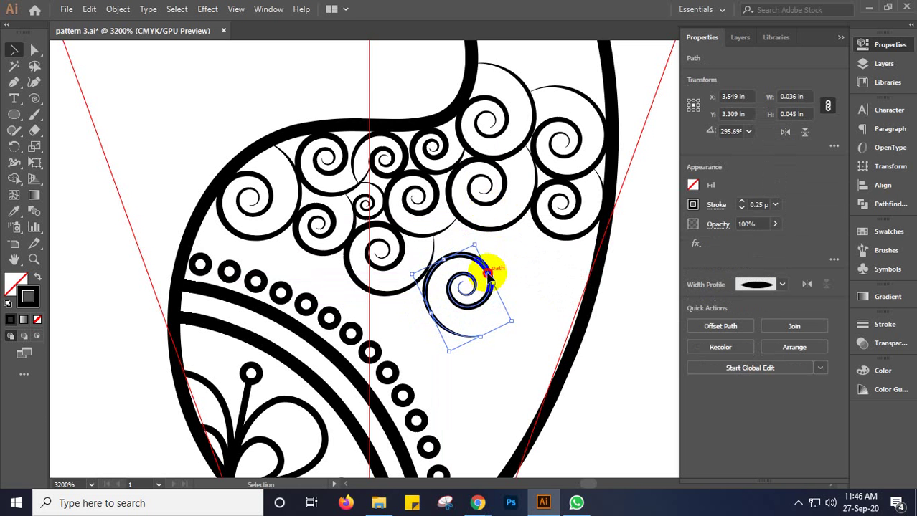
drag(485, 271, 473, 280)
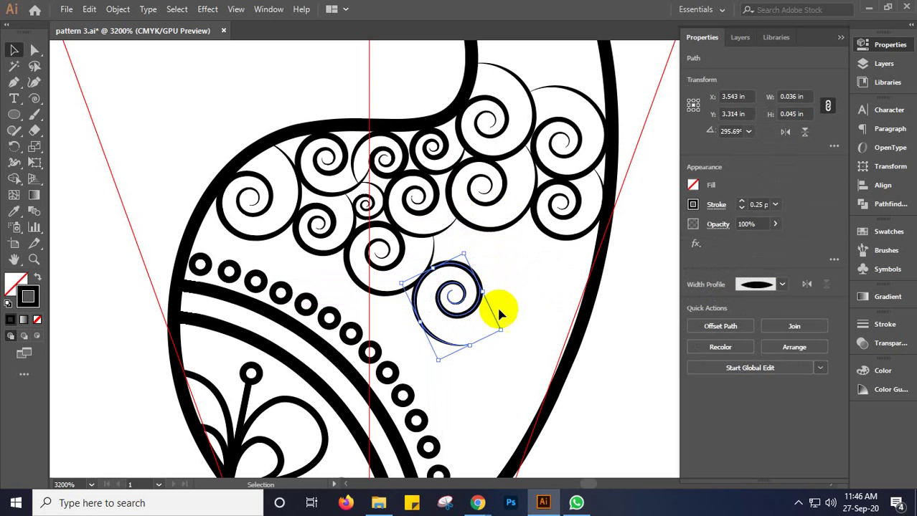
drag(507, 330, 484, 323)
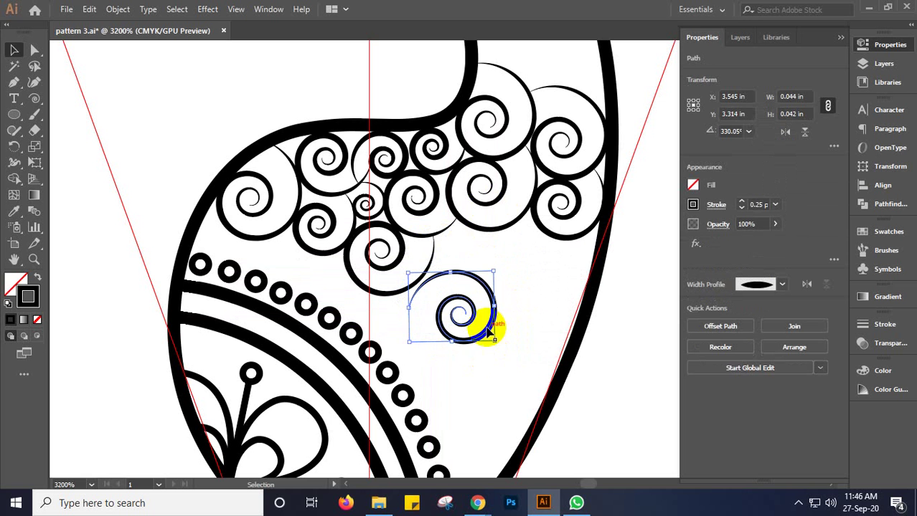
Move the loose spiral against the thick right-hand outline, rotate it to about 286°, and save the file
drag(470, 279, 552, 257)
drag(593, 316, 565, 270)
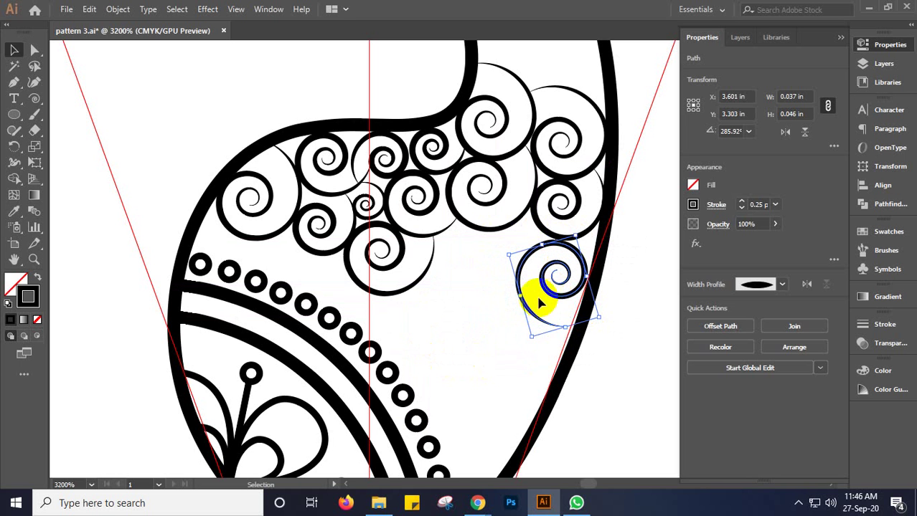
key(a)
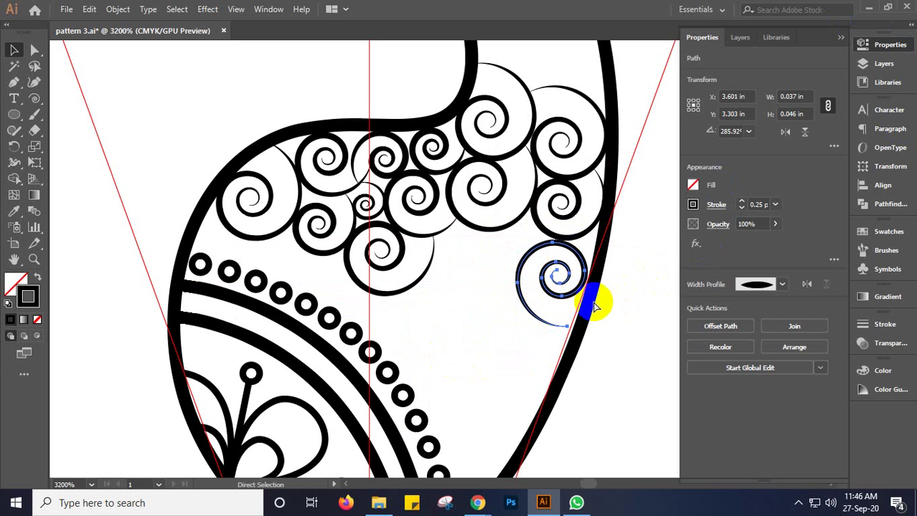
key(ctrl+s)
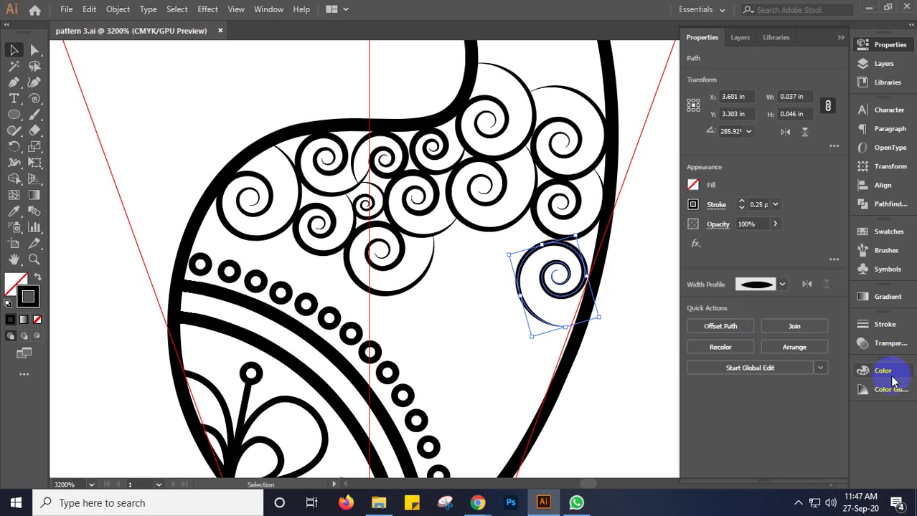
click(798, 503)
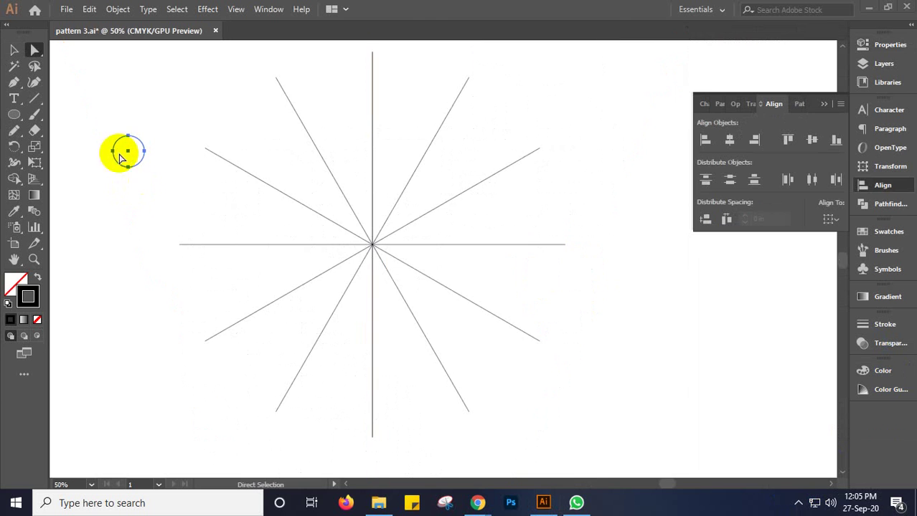
Convert the top anchor point of the circle beside the radial lines to a corner point
scroll(124, 145, up, 3)
scroll(123, 145, up, 2)
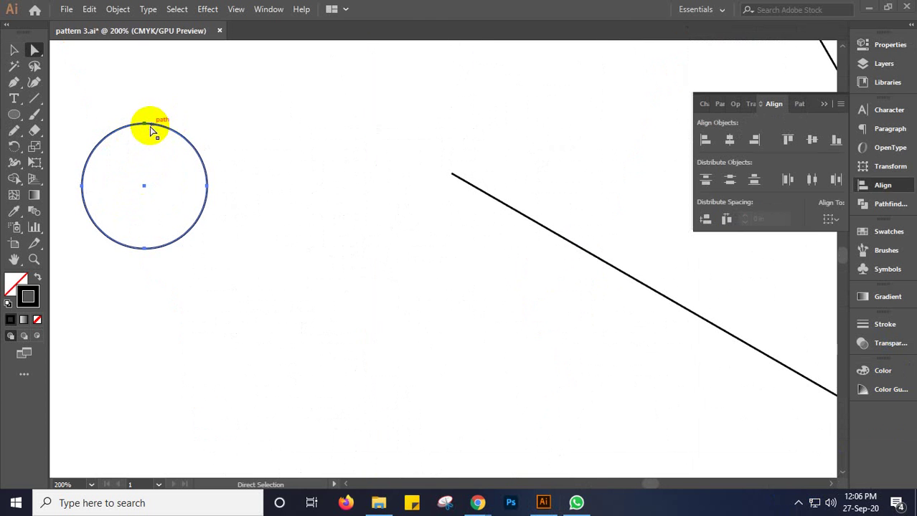
click(889, 44)
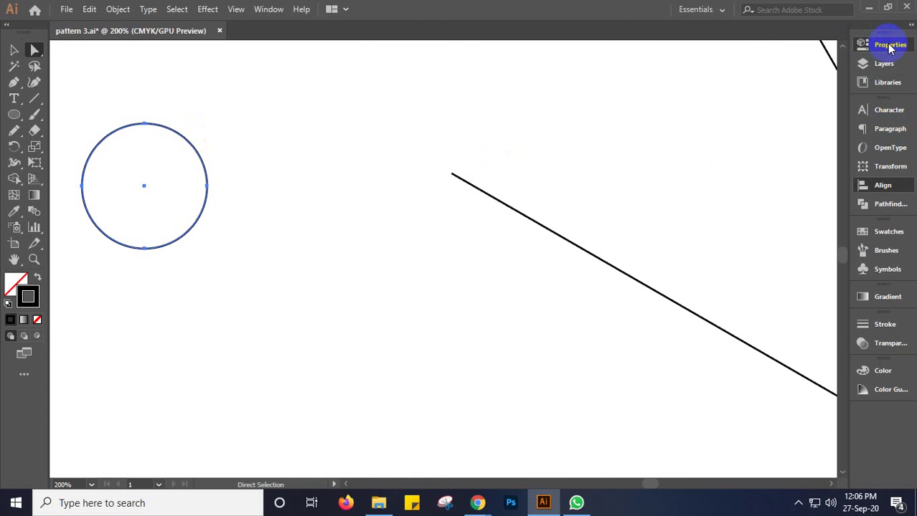
click(145, 126)
click(727, 284)
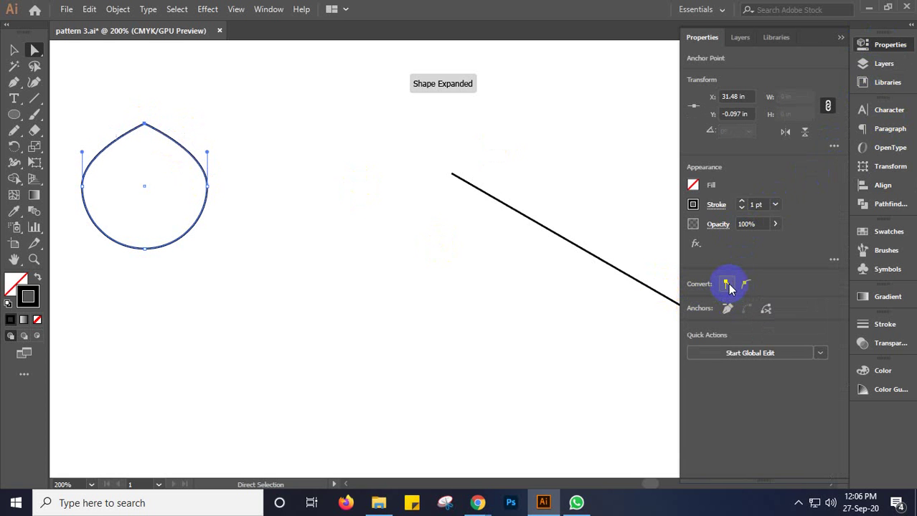
Raise the circle's top corner point to about Y -0.567 in to form a teardrop, and select the whole shape
drag(145, 126, 144, 74)
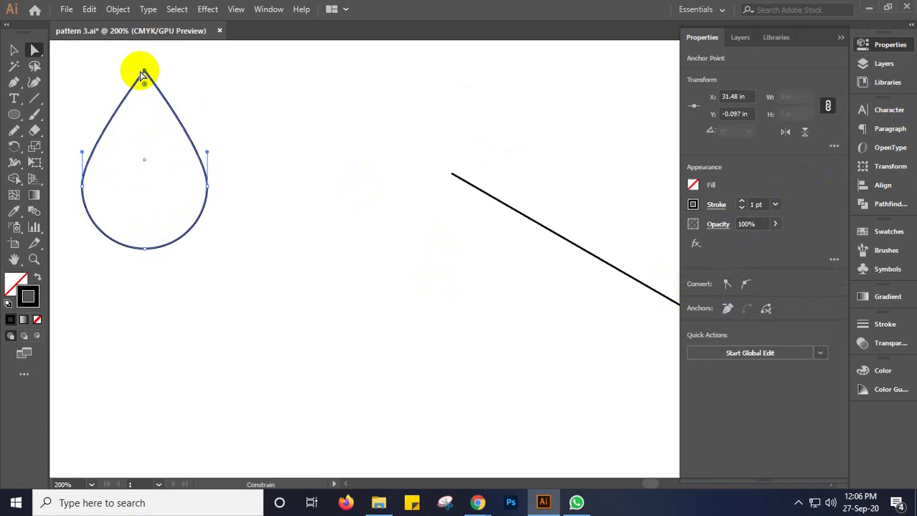
click(18, 54)
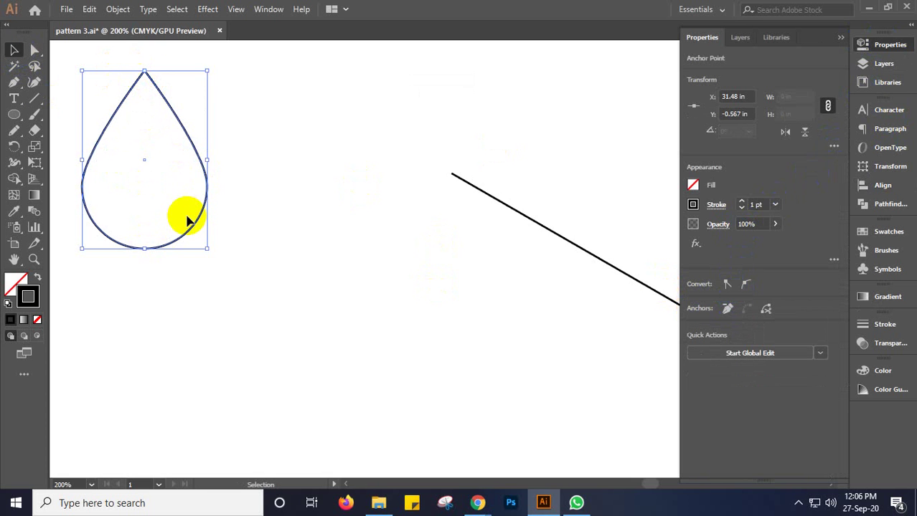
scroll(186, 221, down, 1)
scroll(236, 231, down, 2)
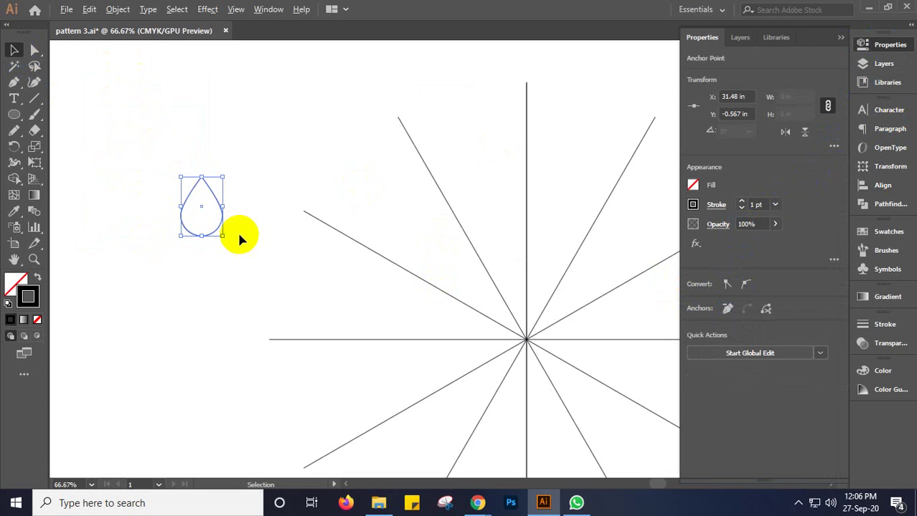
Move the teardrop onto the vertical radial line above the centre and scale it down to about 0.51 × 0.73 in
drag(338, 303, 231, 237)
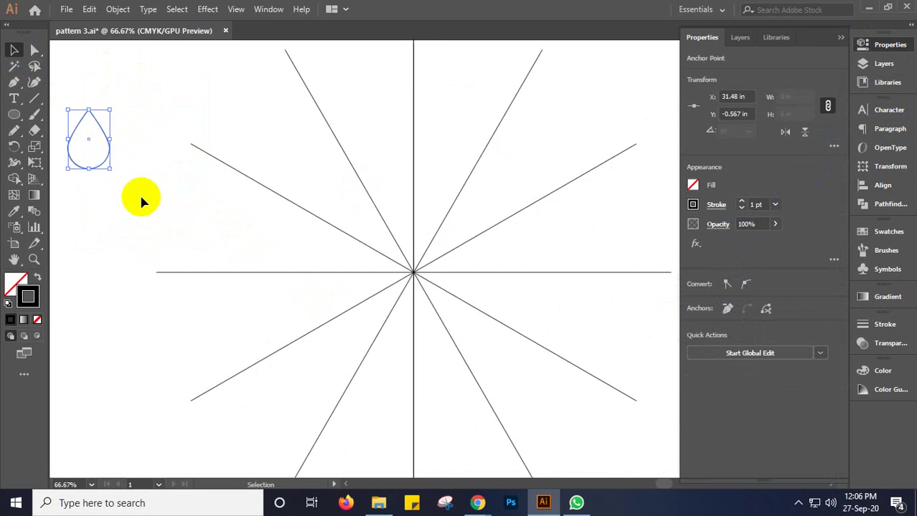
click(147, 94)
drag(108, 144, 430, 194)
scroll(430, 197, up, 2)
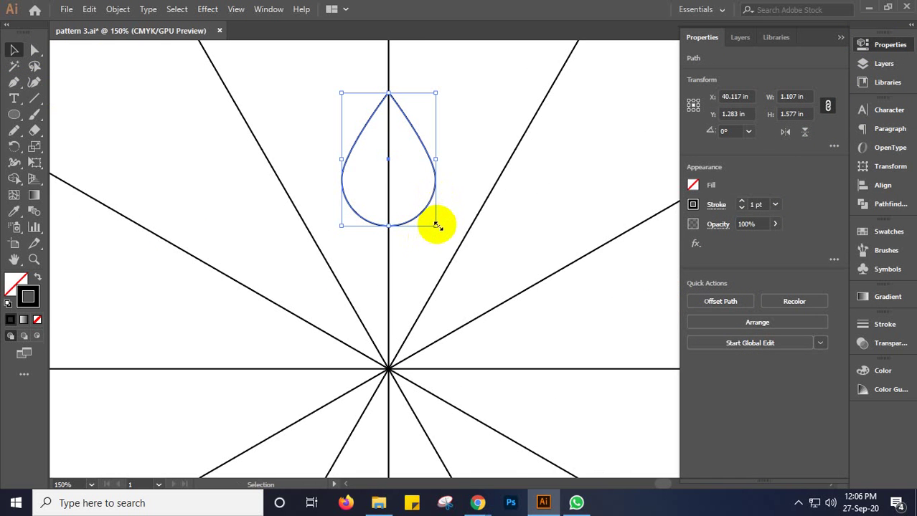
drag(435, 226, 416, 190)
Delete the small teardrop from the vertical radial line
scroll(416, 190, down, 3)
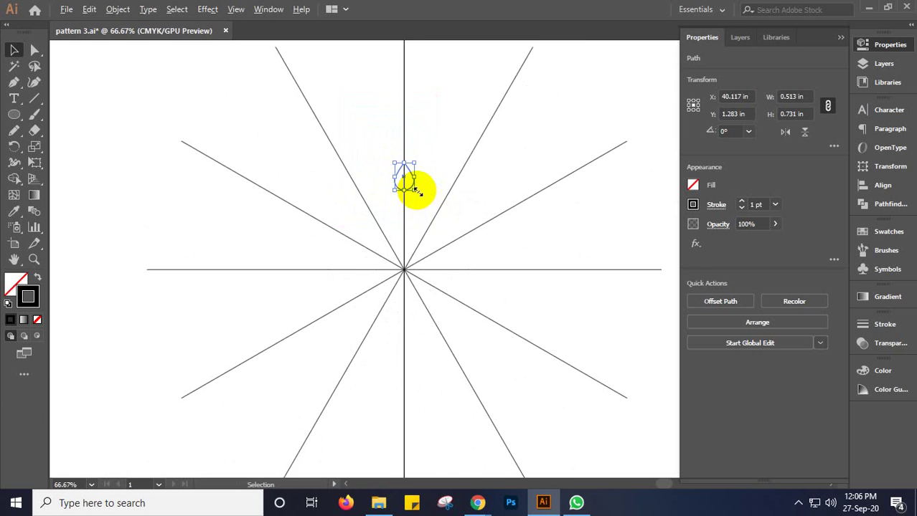
scroll(416, 204, up, 3)
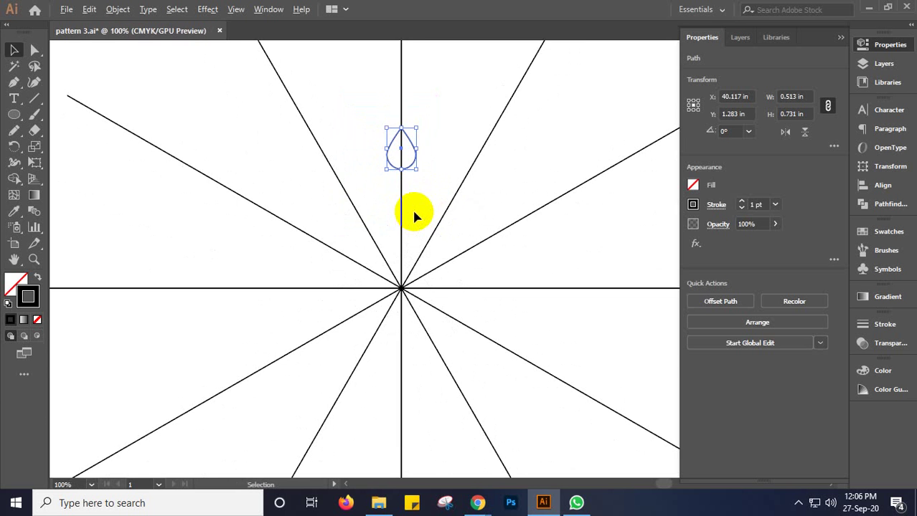
drag(397, 217, 369, 269)
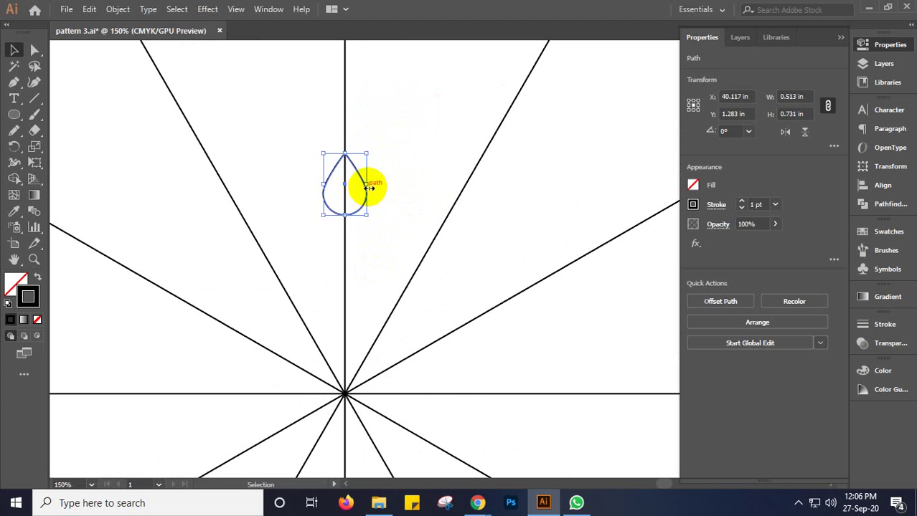
key(Delete)
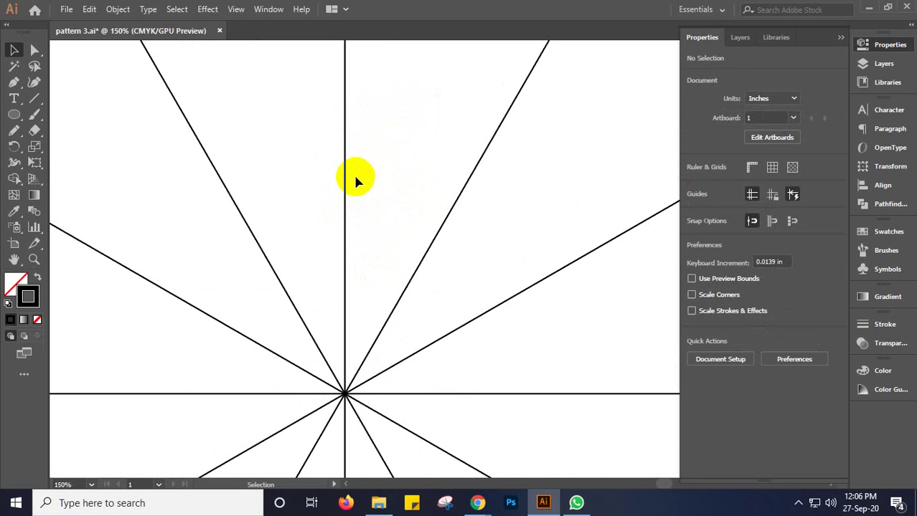
Try drawing a small Pencil bump along the selected vertical radial line, and undo it
click(345, 183)
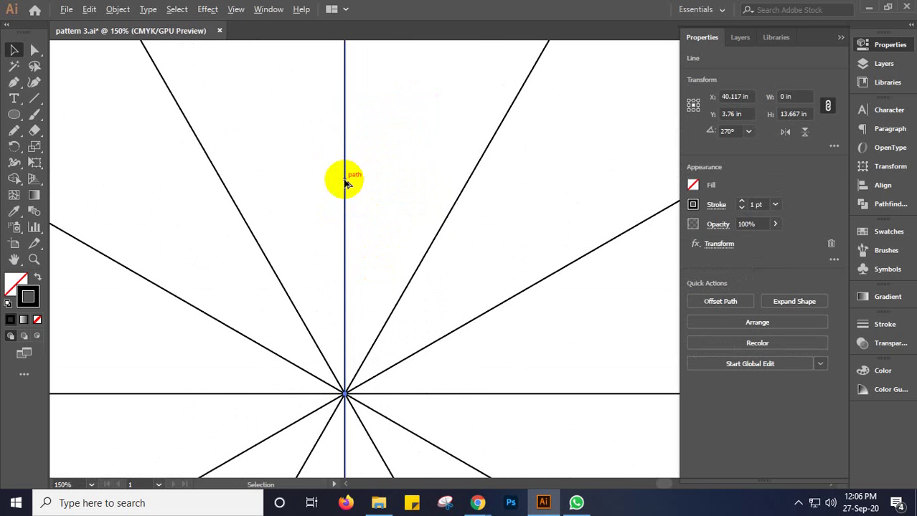
scroll(345, 183, down, 2)
scroll(345, 183, up, 1)
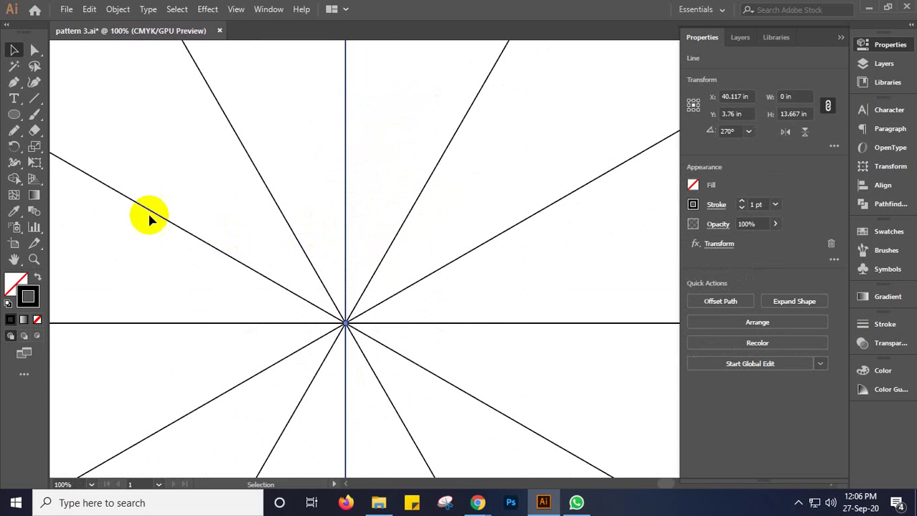
drag(20, 129, 81, 147)
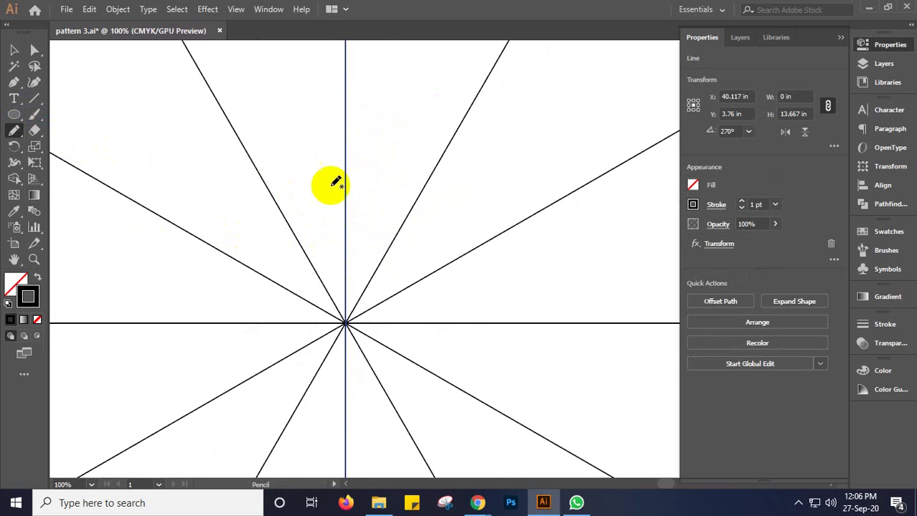
mouse_move(344, 152)
mouse_down()
mouse_move(354, 180)
mouse_move(344, 209)
mouse_up()
key(ctrl)
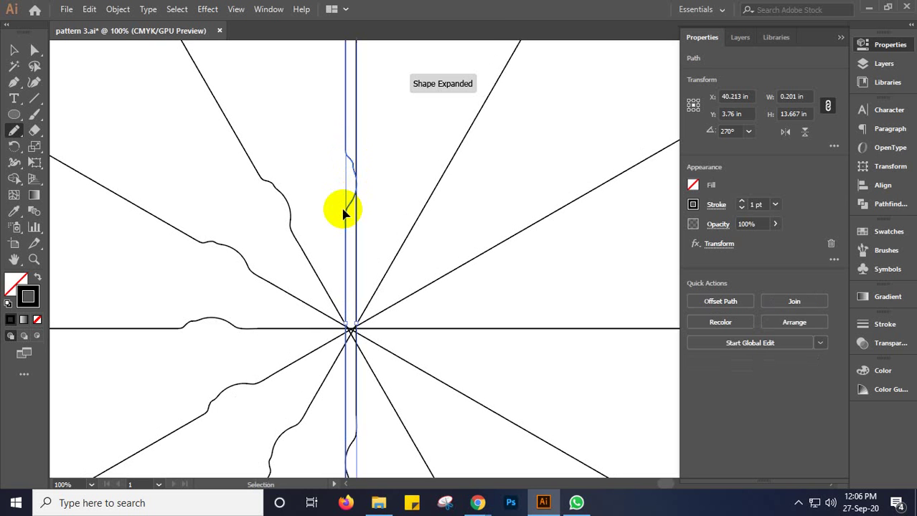
key(ctrl+z)
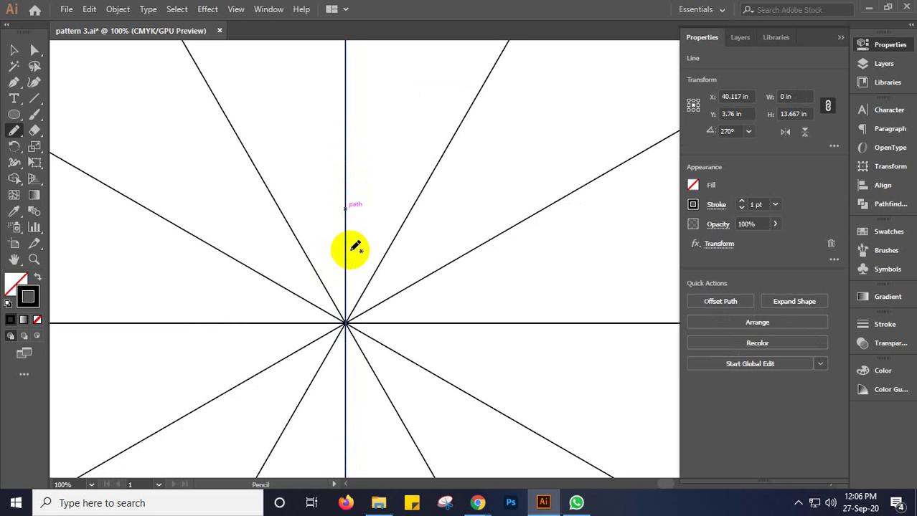
Draw a short Pencil curve about 0.26 in wide and 0.45 in high just beside the vertical line, above the centre
drag(352, 206, 367, 231)
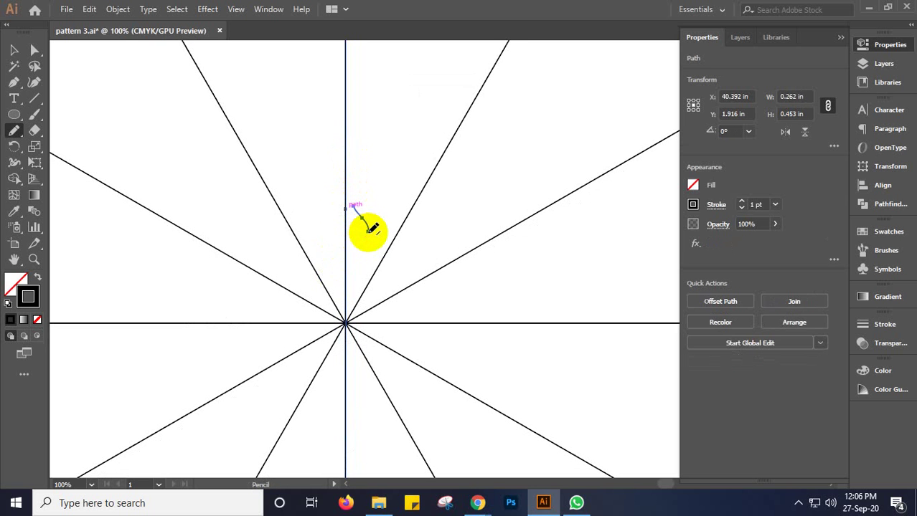
Try a previewed Transform effect on the short curve with a rotation angle of 360°
click(237, 10)
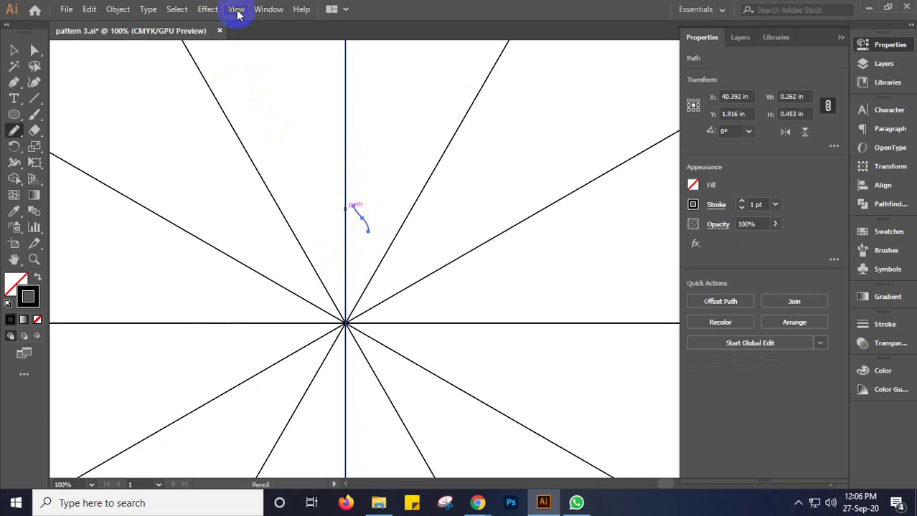
click(207, 9)
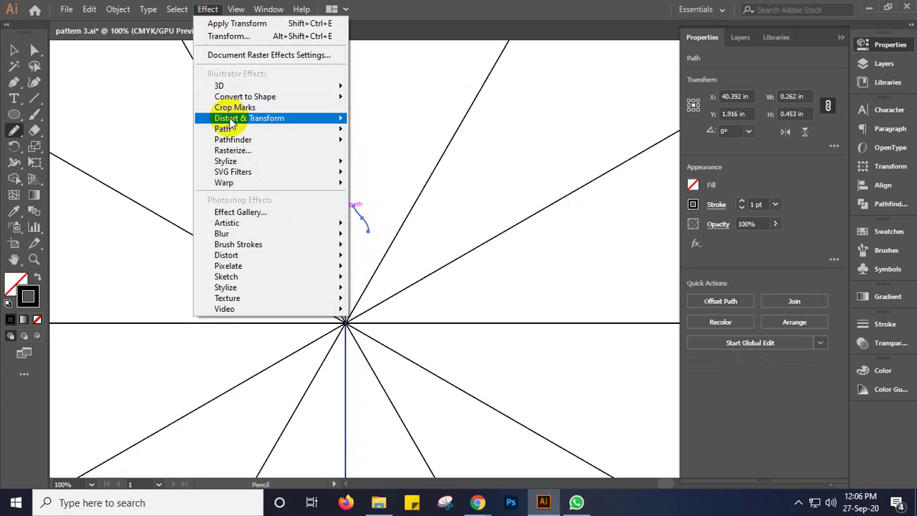
mouse_move(287, 118)
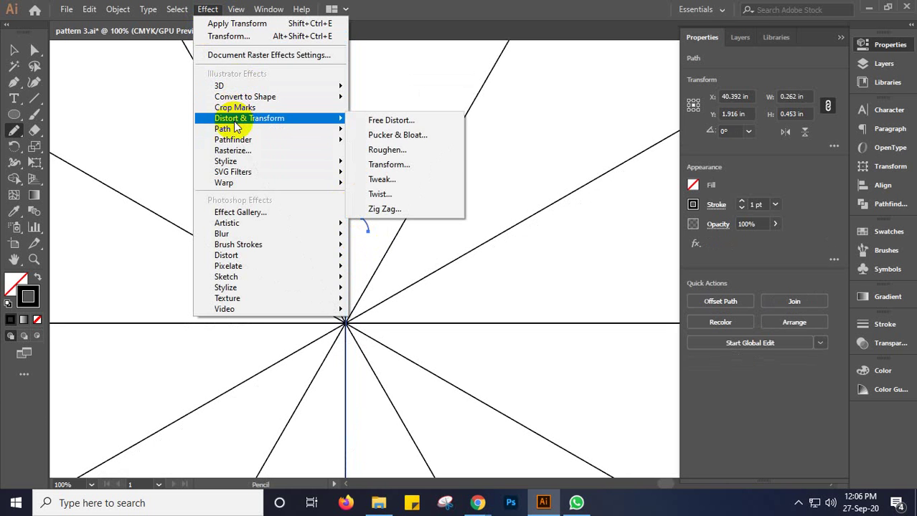
click(397, 167)
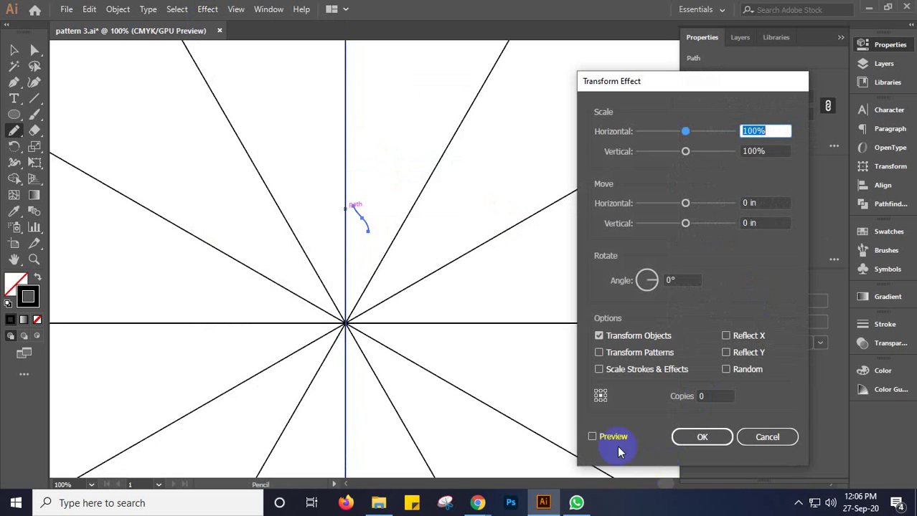
click(604, 436)
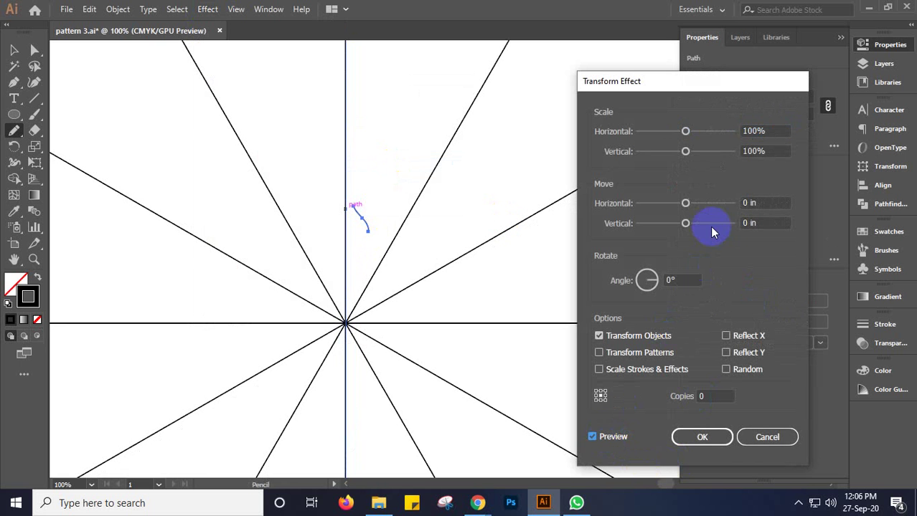
click(759, 204)
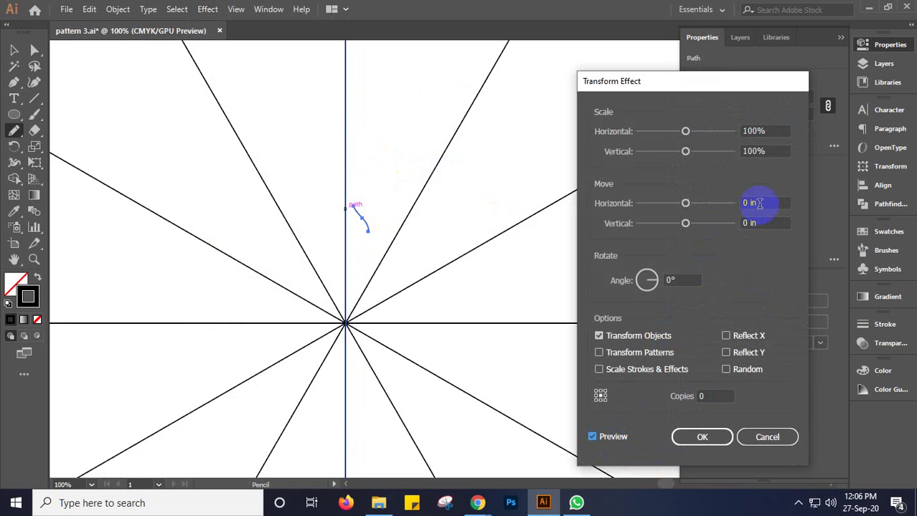
click(682, 280)
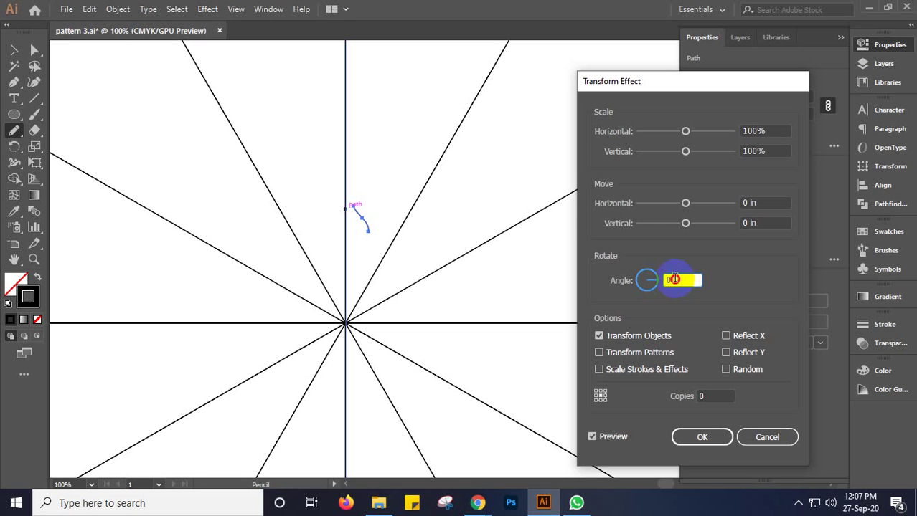
text(30)
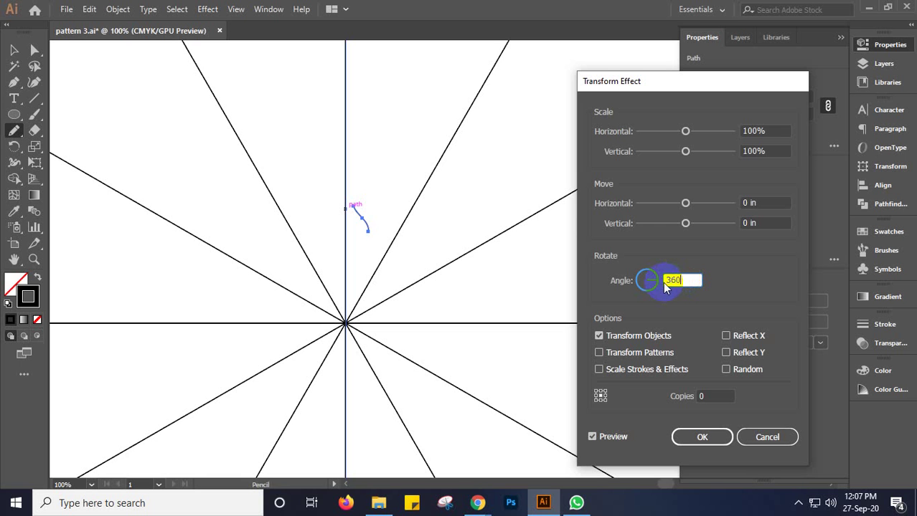
click(603, 439)
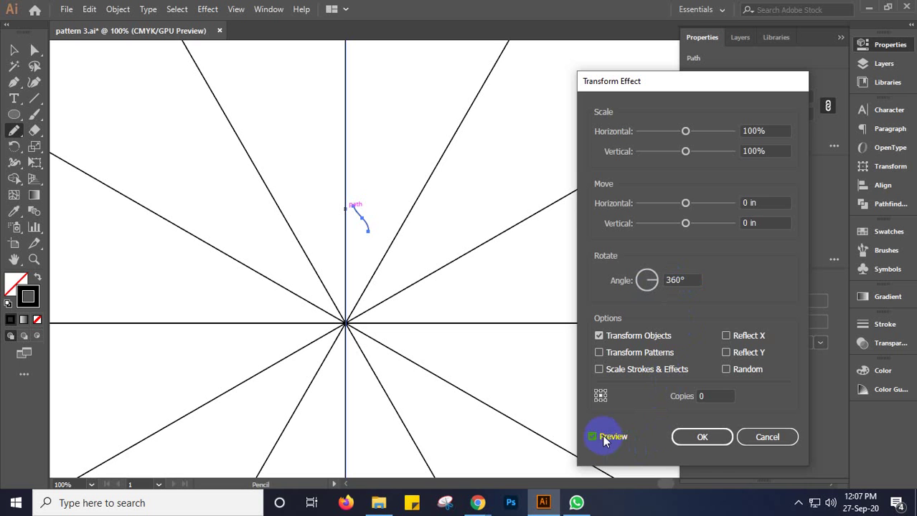
Try combinations of Reflect X, Reflect Y and Random for the curve's Transform effect, leaving all three enabled
click(725, 337)
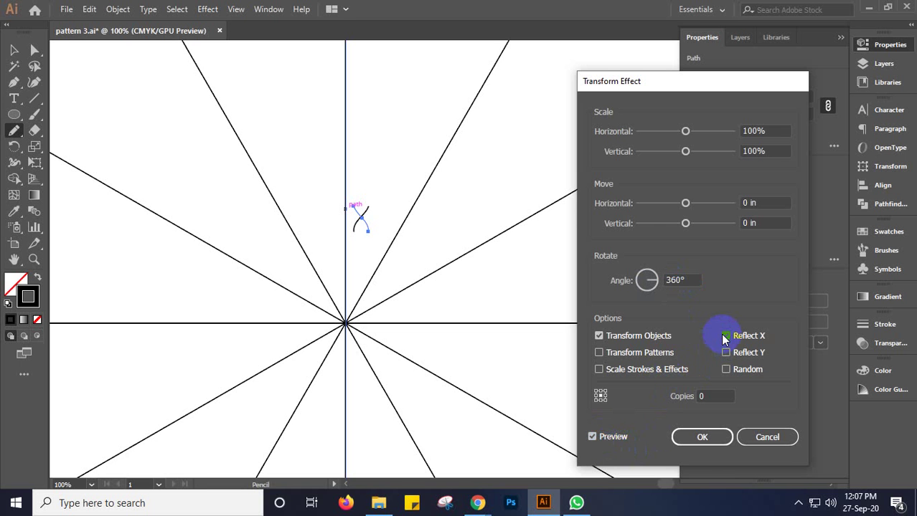
click(612, 437)
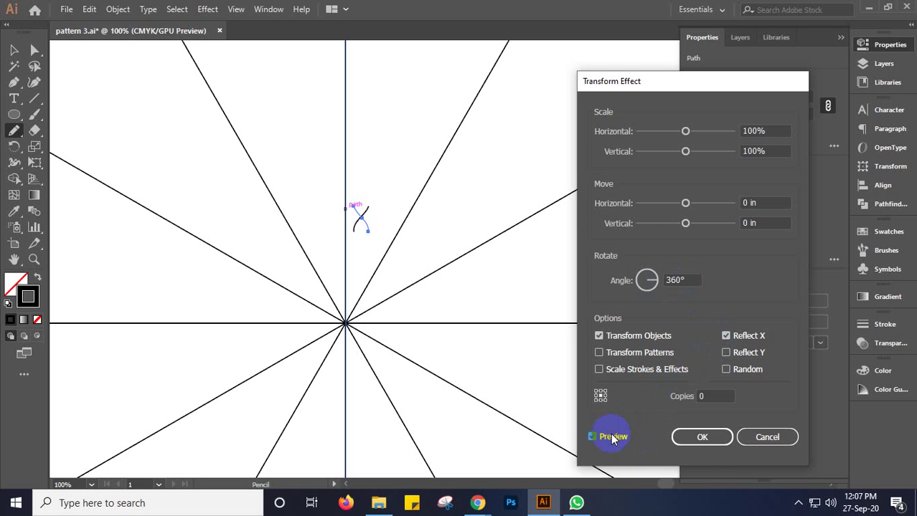
click(727, 353)
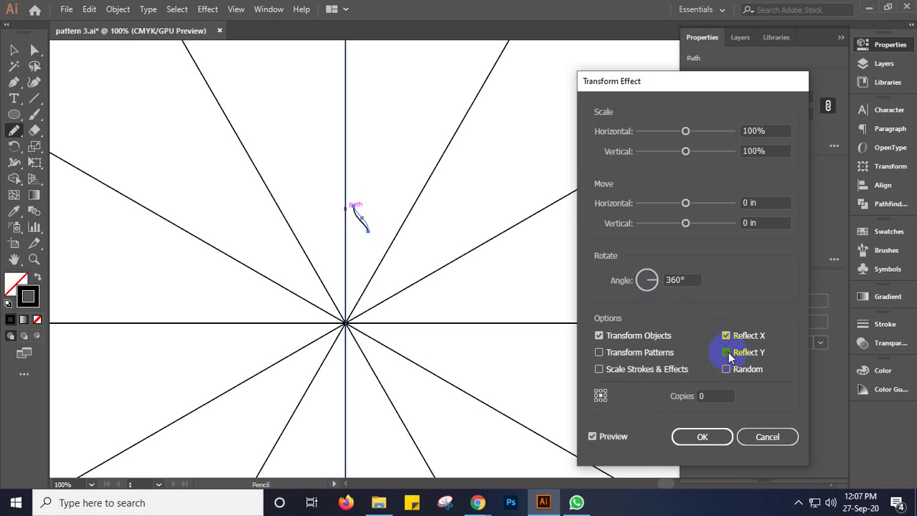
click(726, 336)
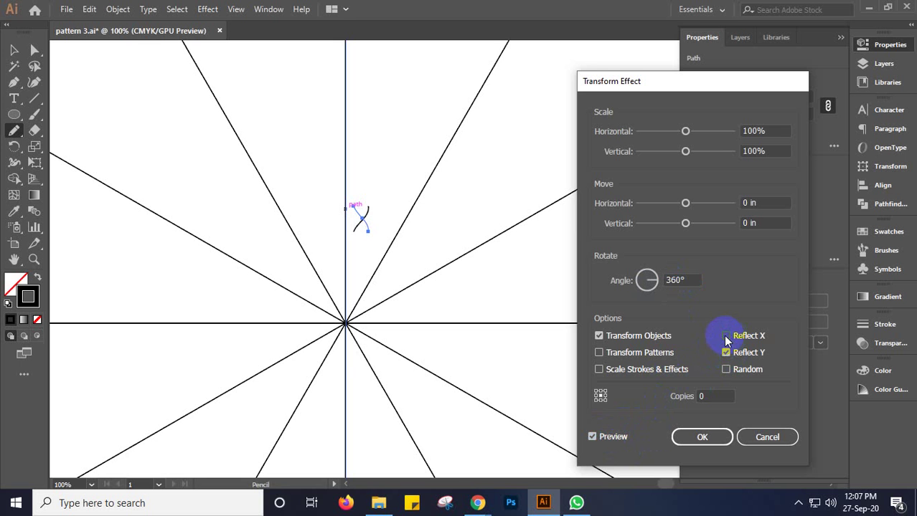
click(725, 353)
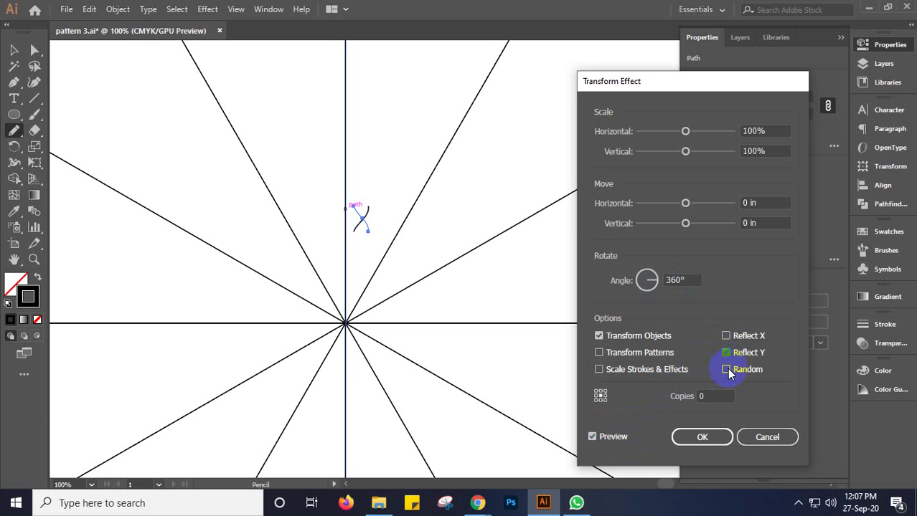
click(726, 370)
click(726, 353)
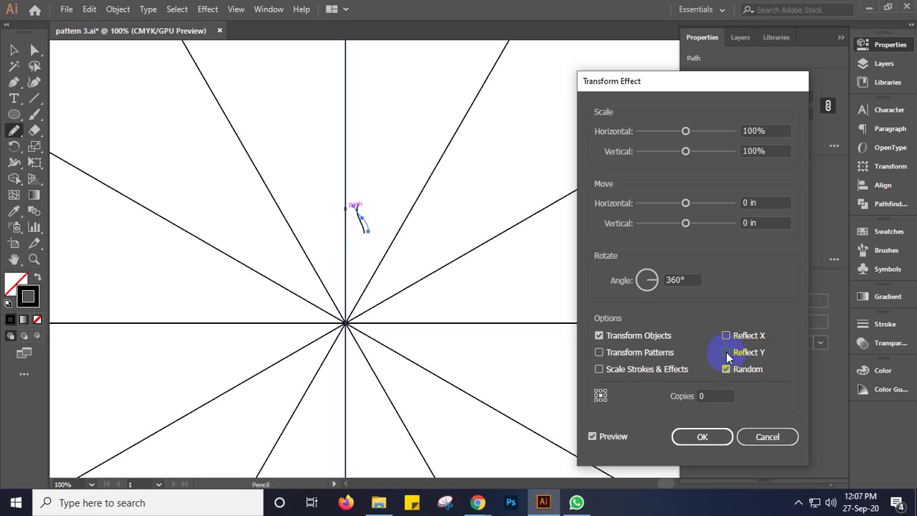
click(725, 371)
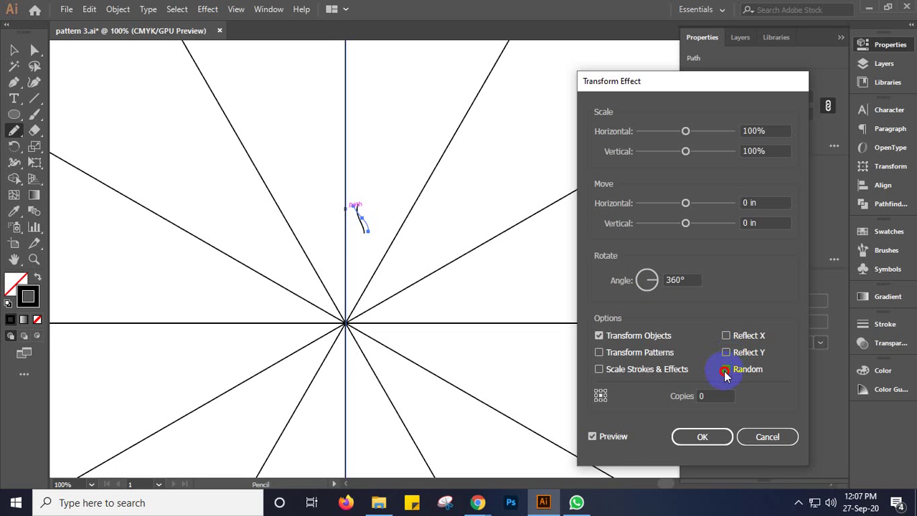
click(726, 335)
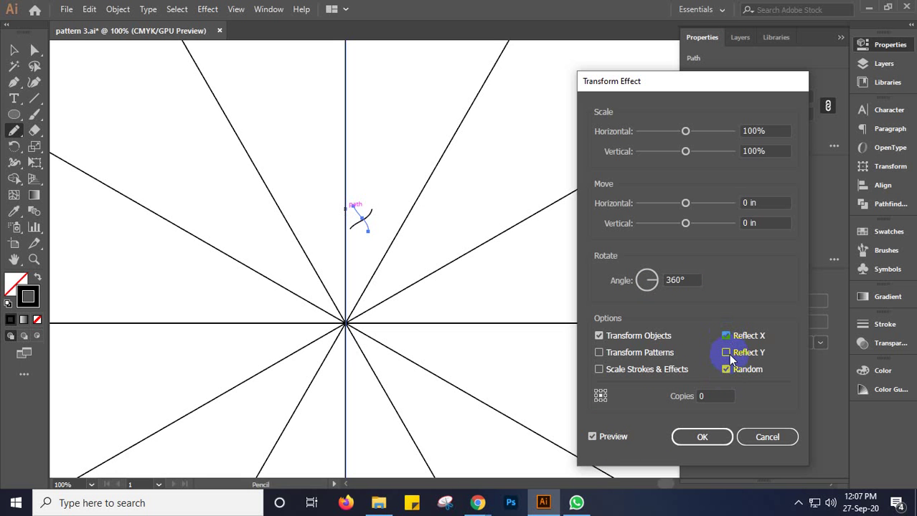
click(727, 354)
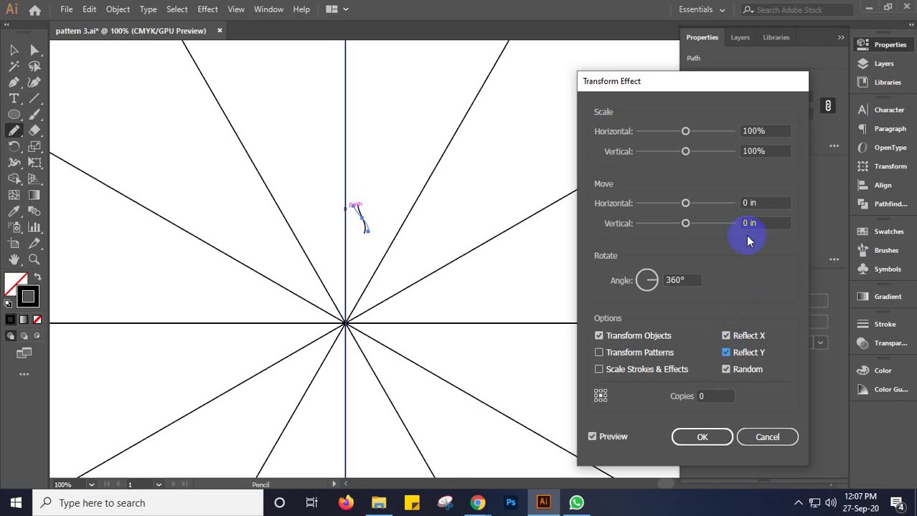
Try 13 or more copies of the curve in the Transform effect, return the number to 0, and cancel the effect
click(717, 396)
key(Up)
key(Up)
key(Up)
key(Up)
key(Up)
key(Up)
key(Up)
key(Up)
key(Up)
key(Up)
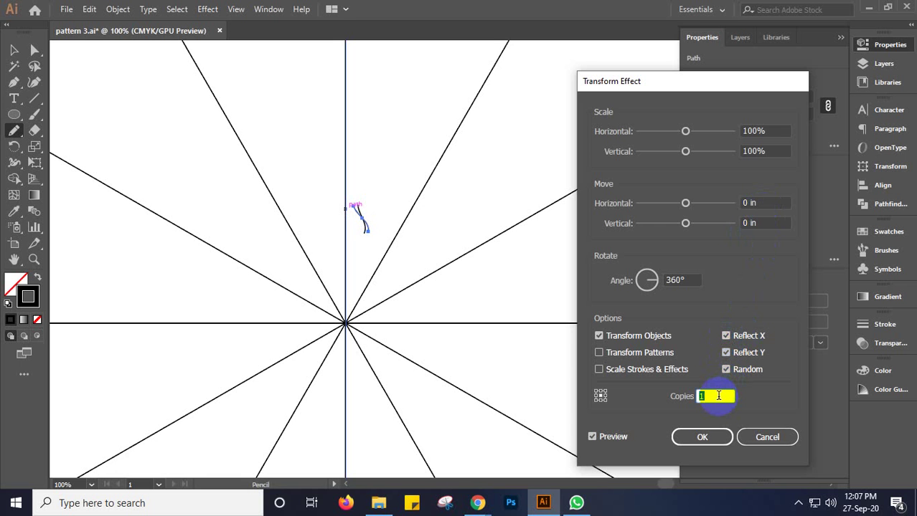
key(Up)
key(Up)
key(Up)
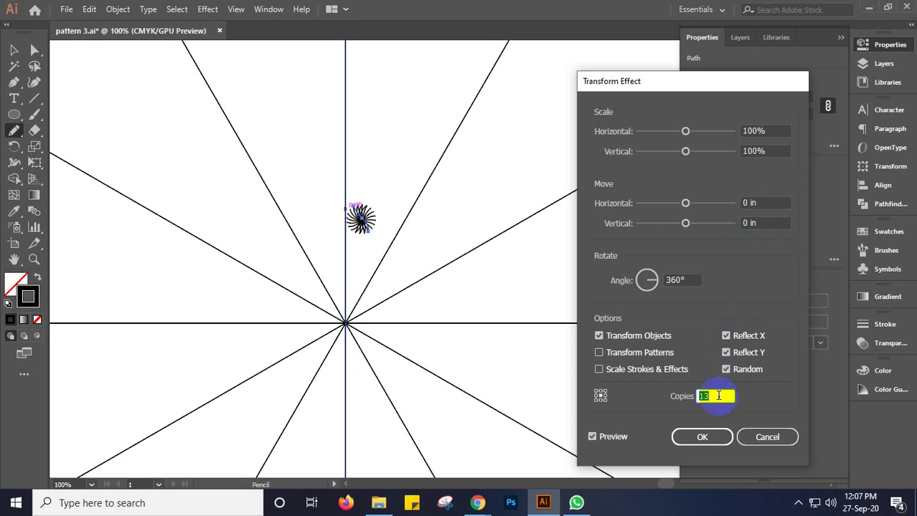
key(Up)
key(Up)
key(Up)
key(Down)
key(Down)
key(Down)
key(Down)
key(Down)
key(Down)
key(Down)
key(Down)
key(Down)
key(Down)
key(Down)
key(Down)
key(Down)
key(Down)
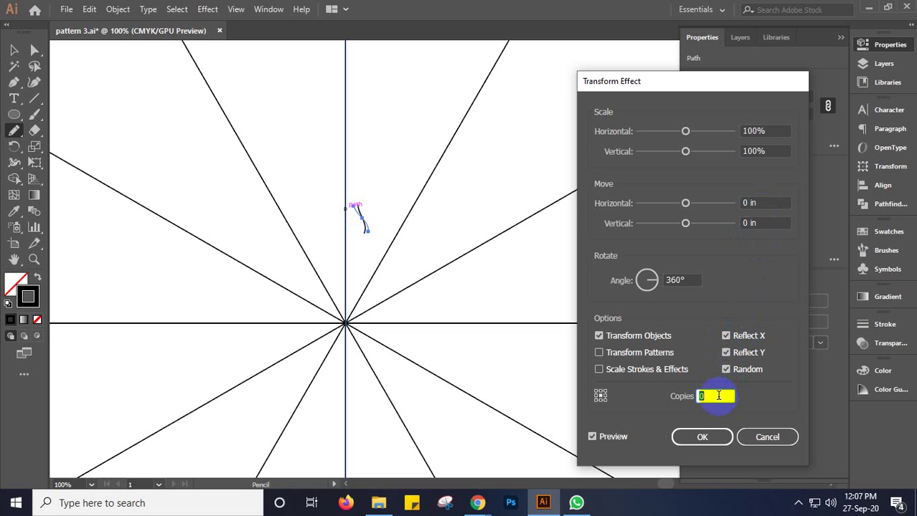
click(765, 436)
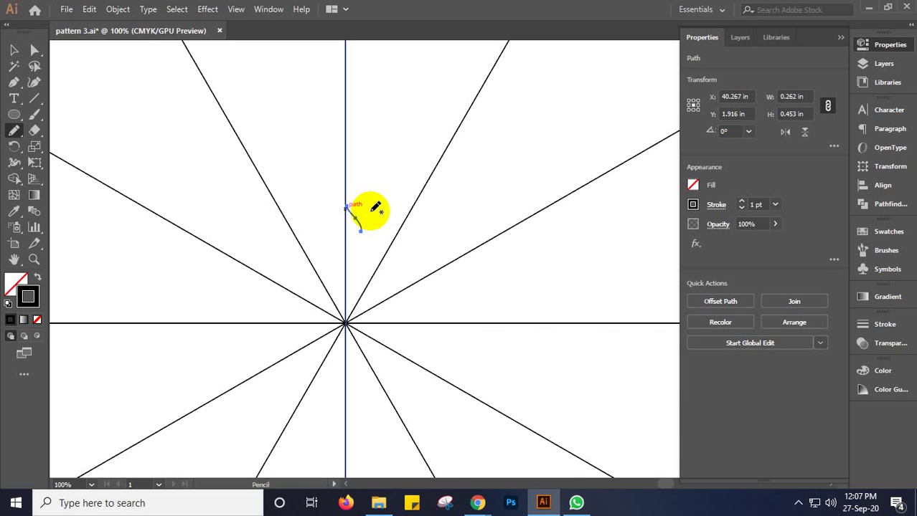
Delete the short Pencil curve beside the vertical line and select the vertical line
click(15, 52)
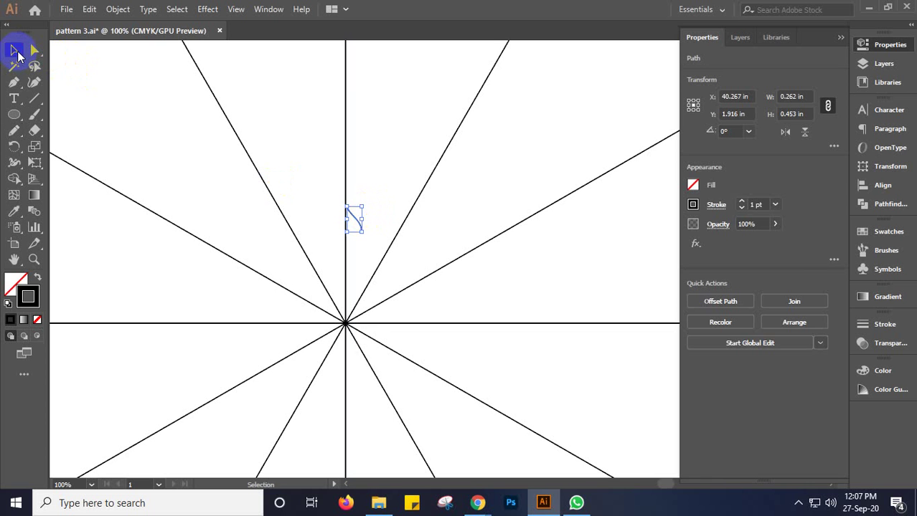
key(Delete)
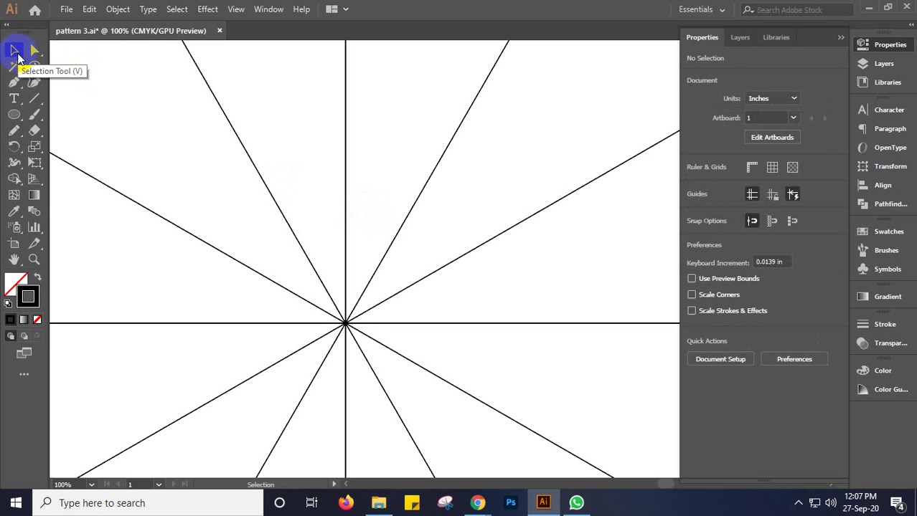
click(345, 187)
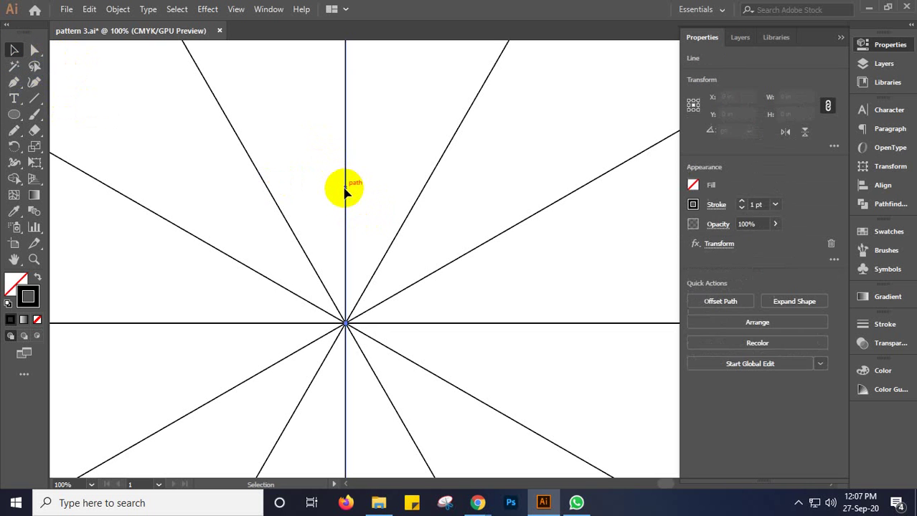
Paint a curve about 0.65 in wide and 0.71 in high across the vertical line above the centre with the 5 pt. Round brush
click(34, 116)
click(102, 116)
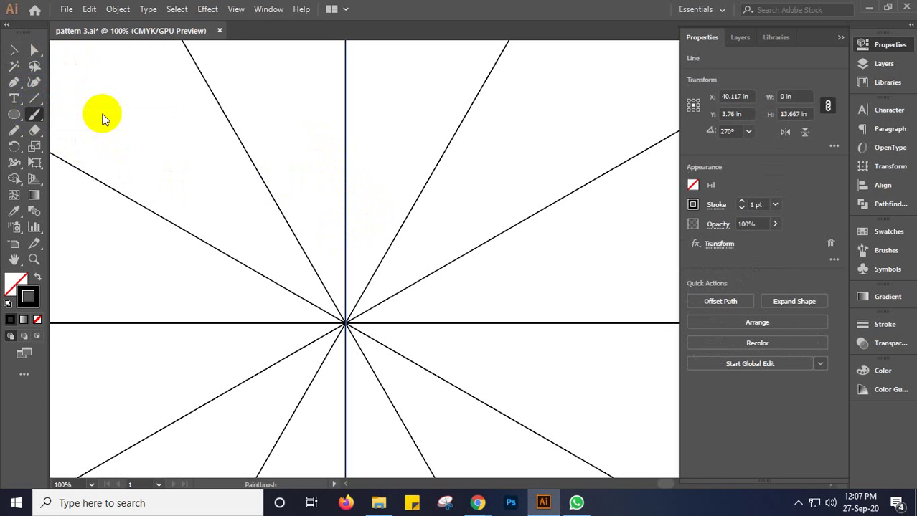
drag(345, 197, 391, 251)
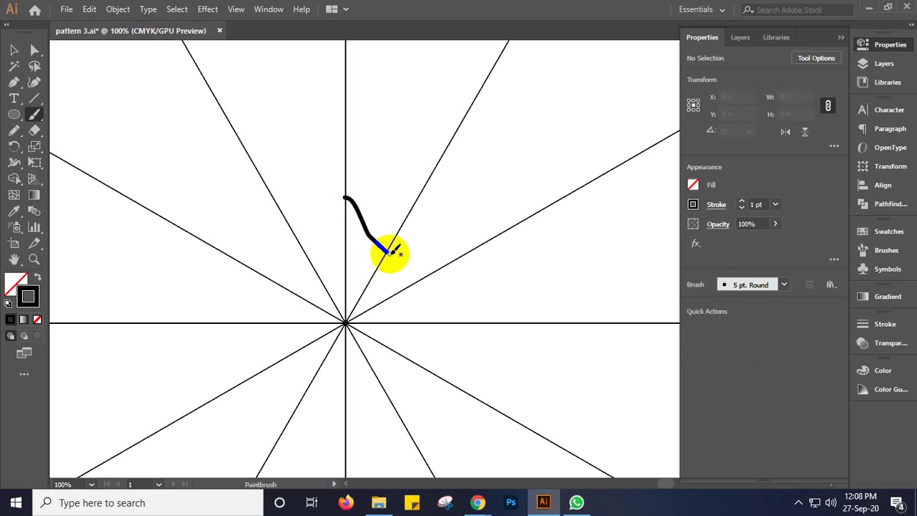
key(ctrl+z)
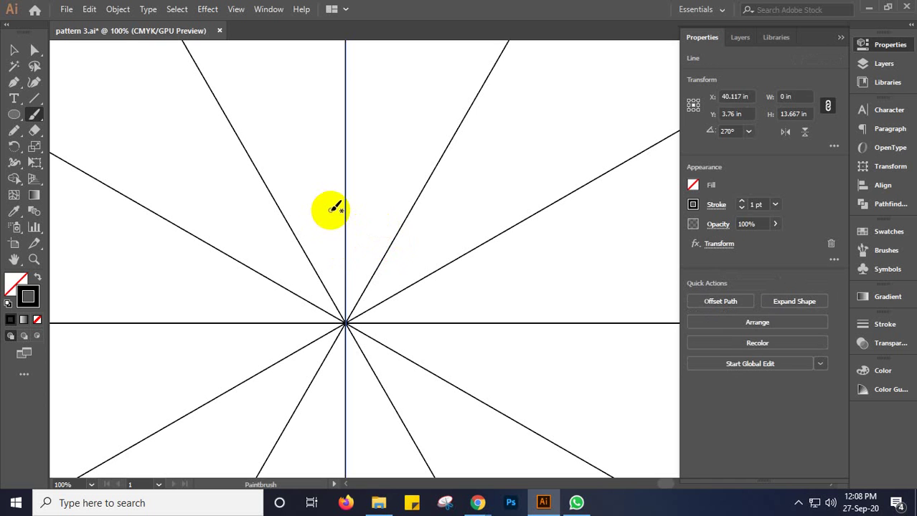
drag(331, 209, 370, 249)
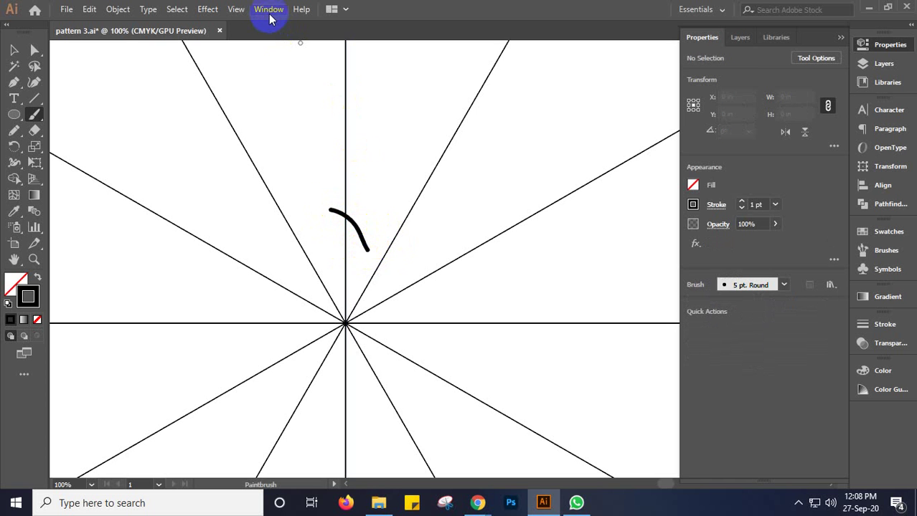
Try a previewed Transform effect with a 360° rotation angle and Reflect X, and cancel it
click(206, 10)
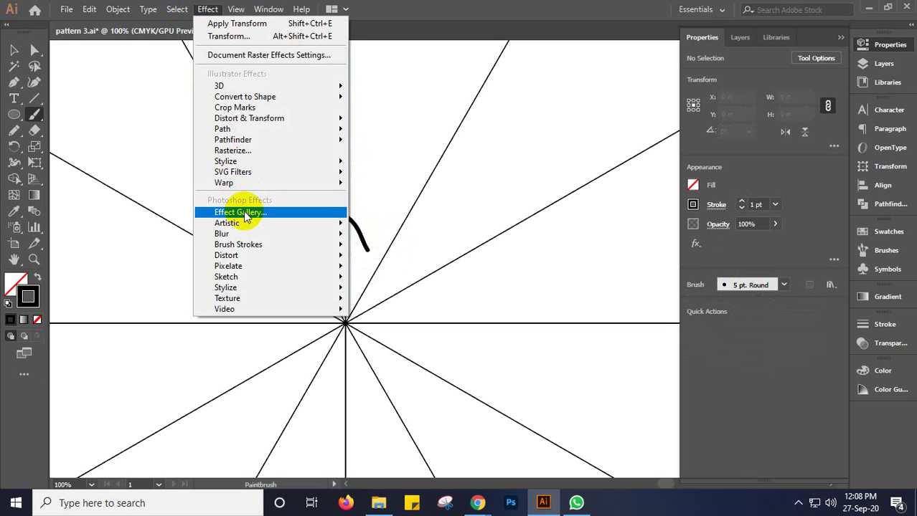
mouse_move(244, 119)
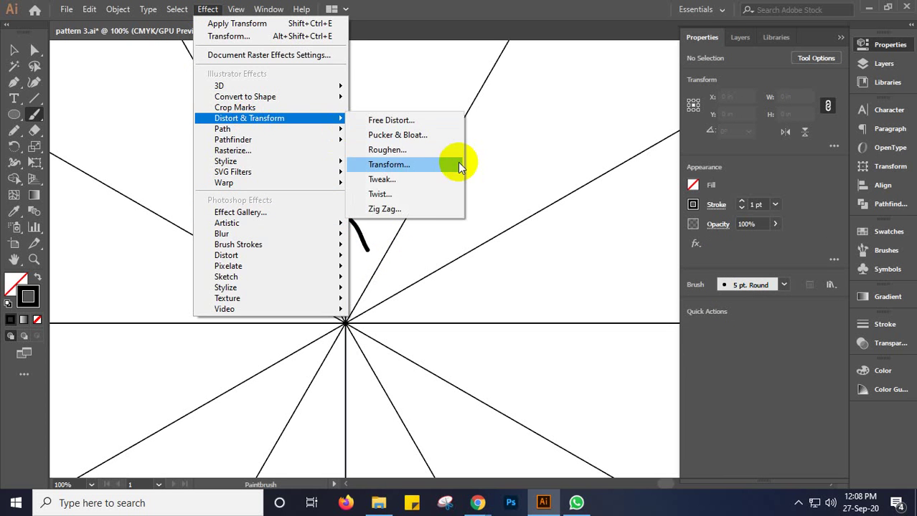
click(411, 165)
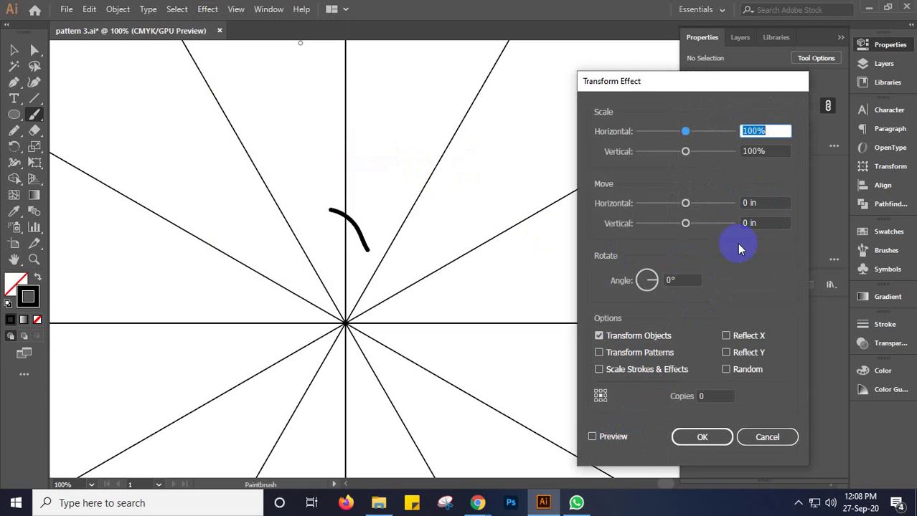
click(675, 280)
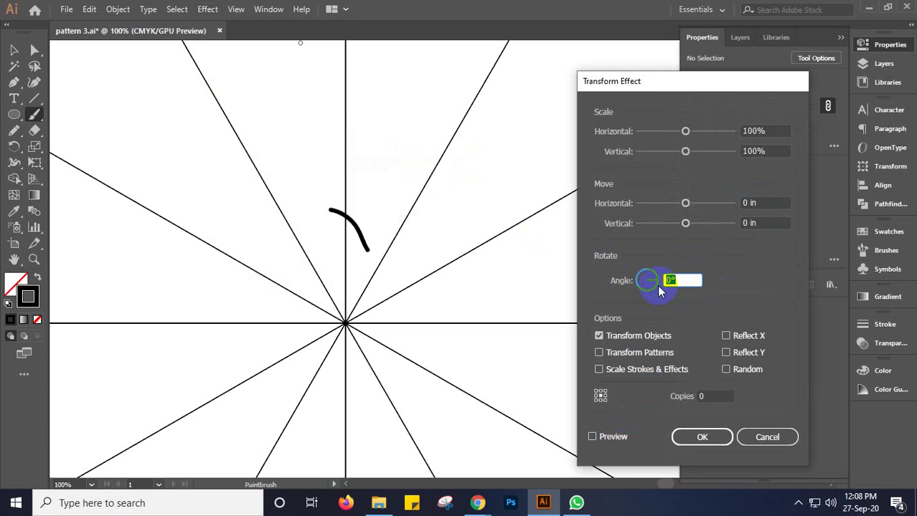
click(678, 280)
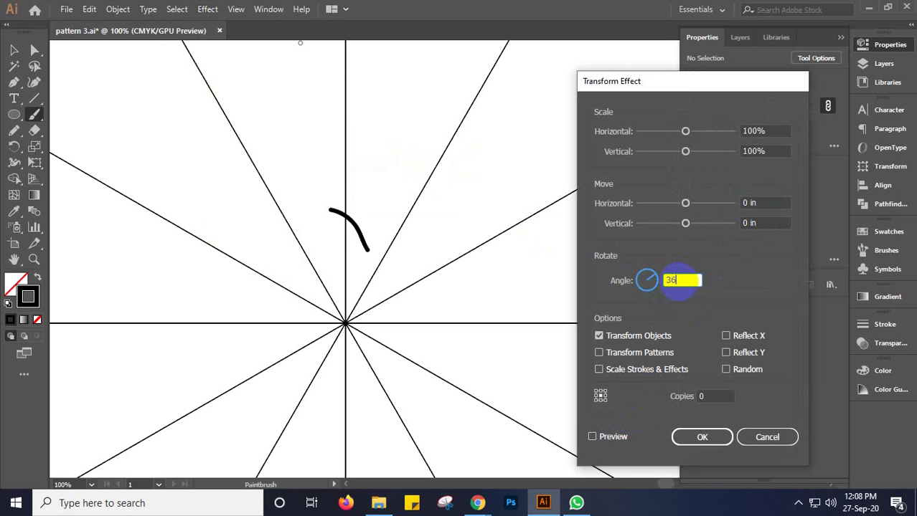
text(360)
click(592, 436)
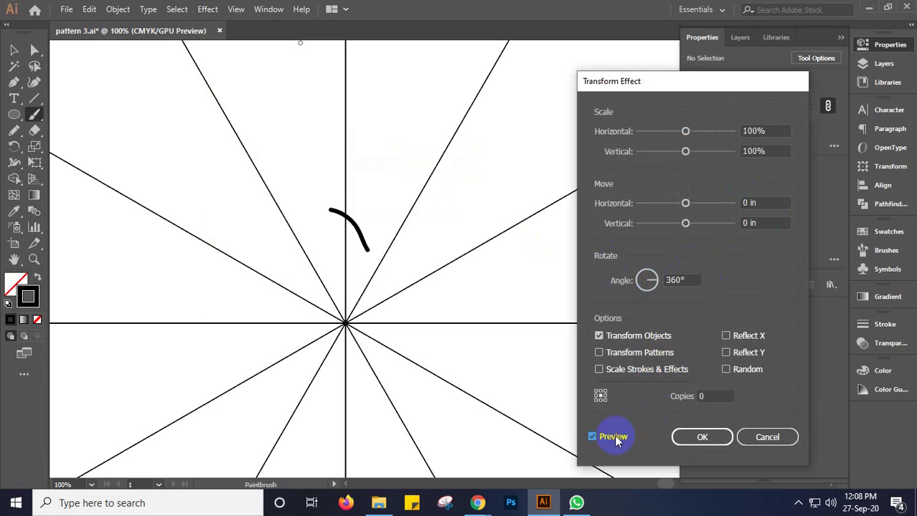
click(727, 342)
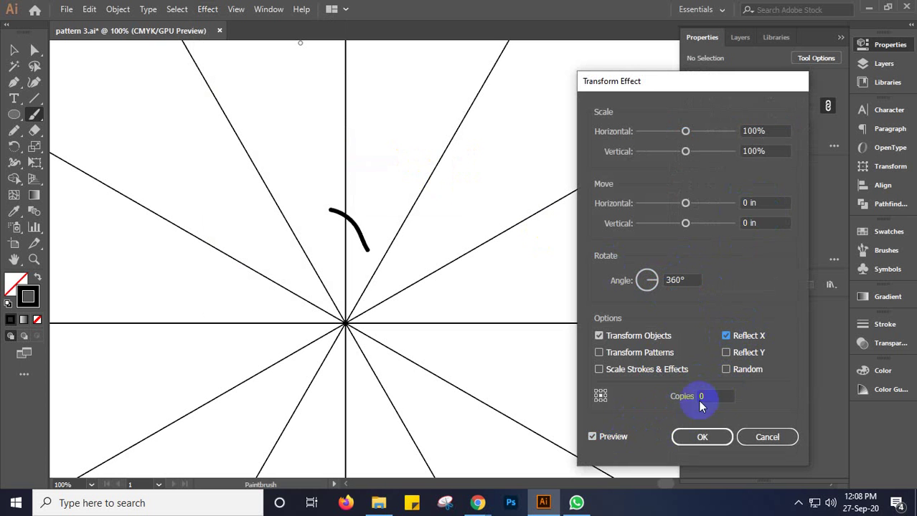
click(767, 437)
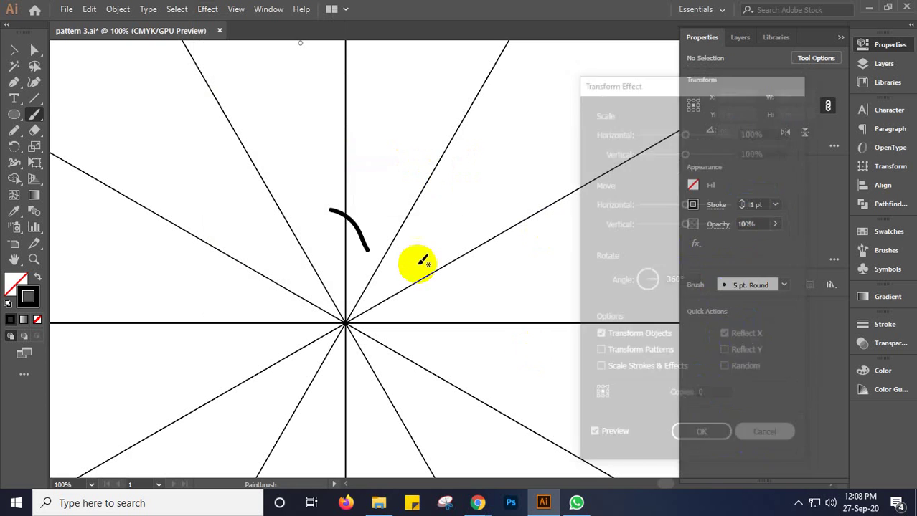
Try a previewed Transform effect with a 2° rotation on the painted curve and vertical line together, return the angle to 0°, and cancel
click(365, 228)
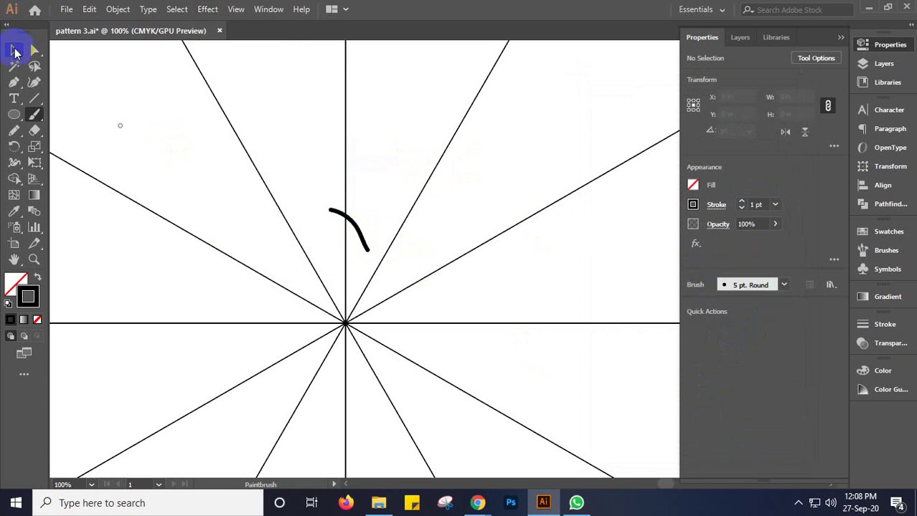
click(14, 50)
click(361, 230)
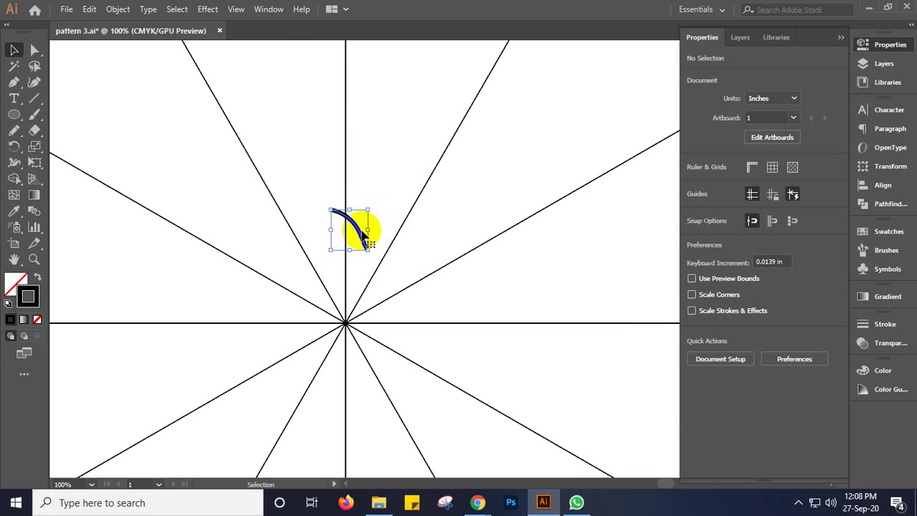
drag(301, 163, 363, 239)
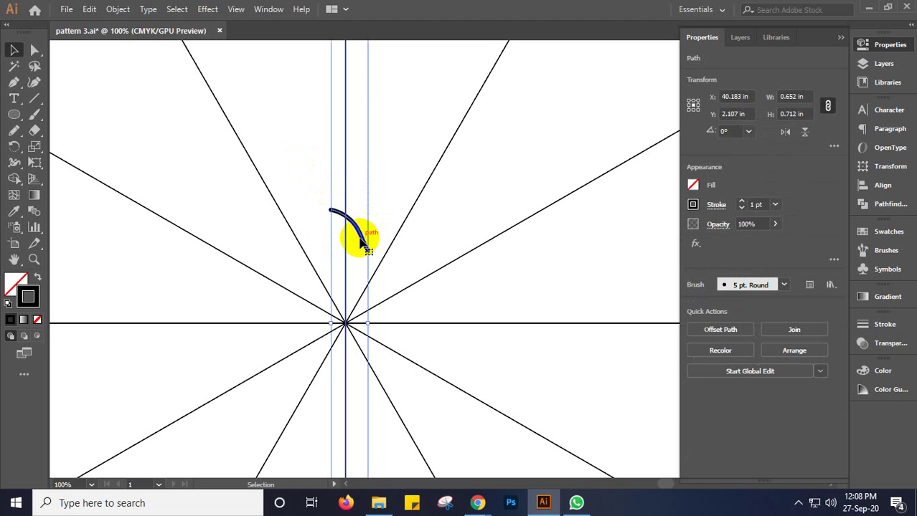
click(270, 10)
click(207, 10)
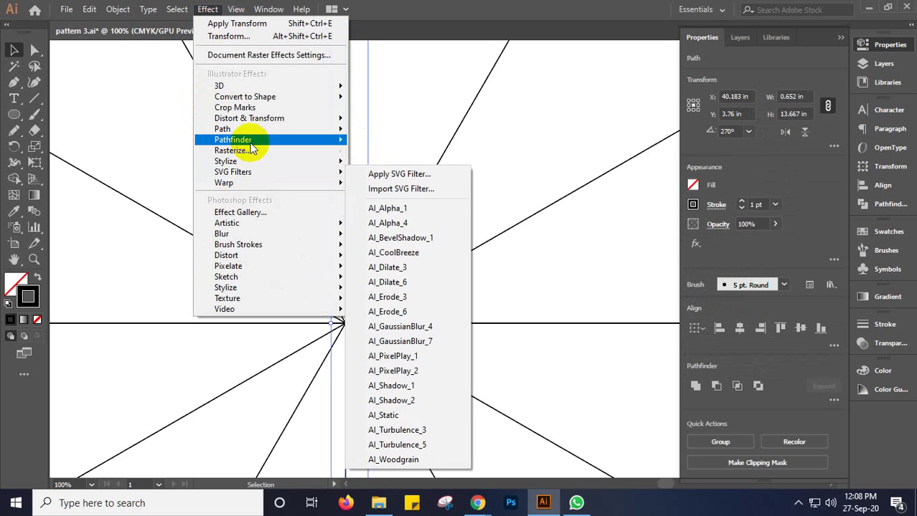
mouse_move(252, 124)
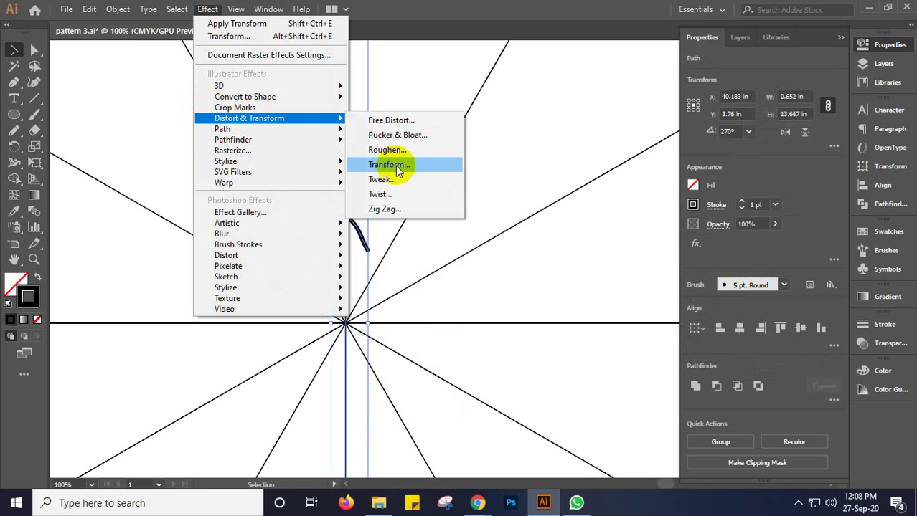
click(423, 167)
click(606, 436)
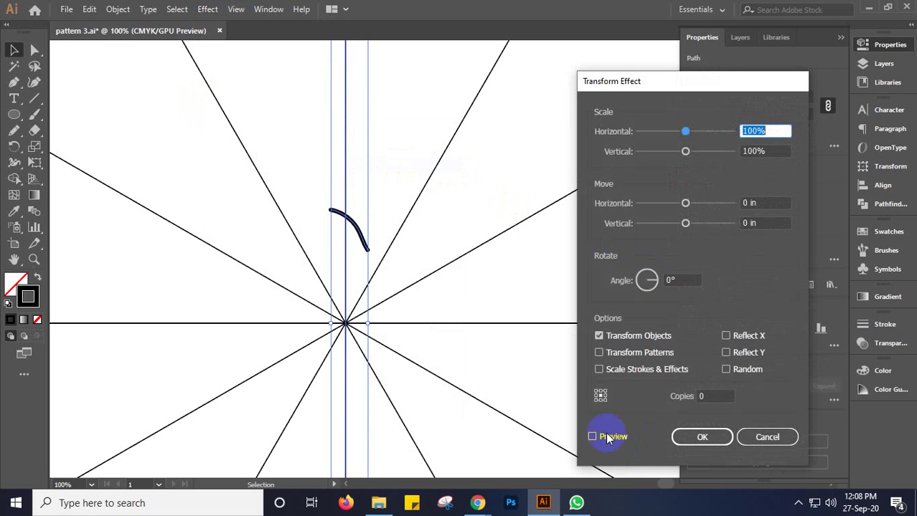
click(686, 280)
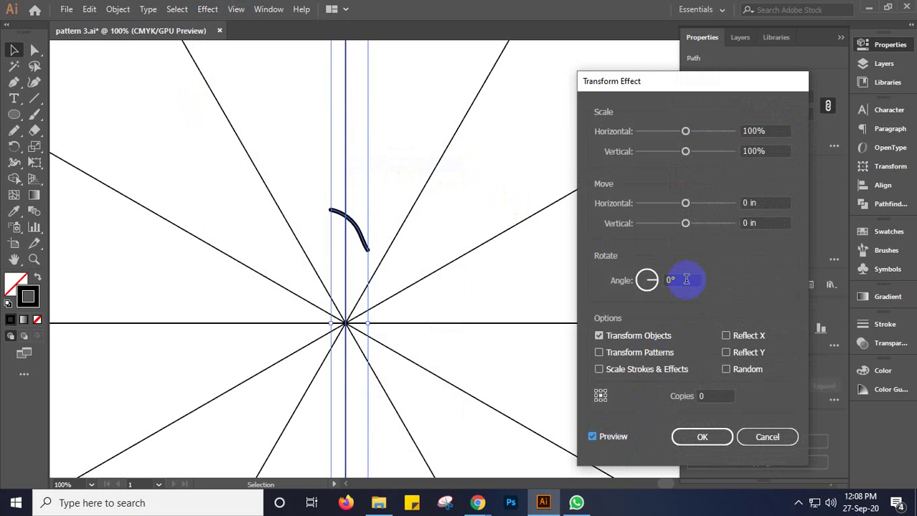
key(Up)
key(Up)
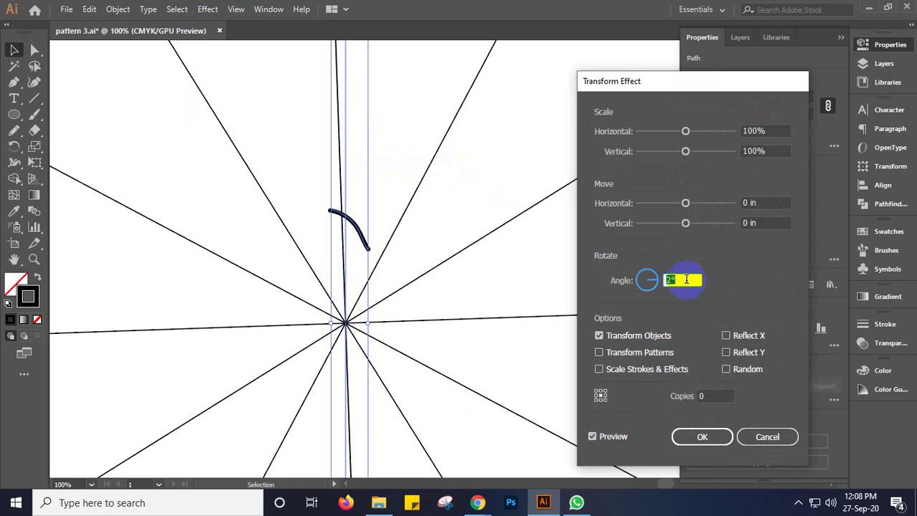
key(Down)
key(Down)
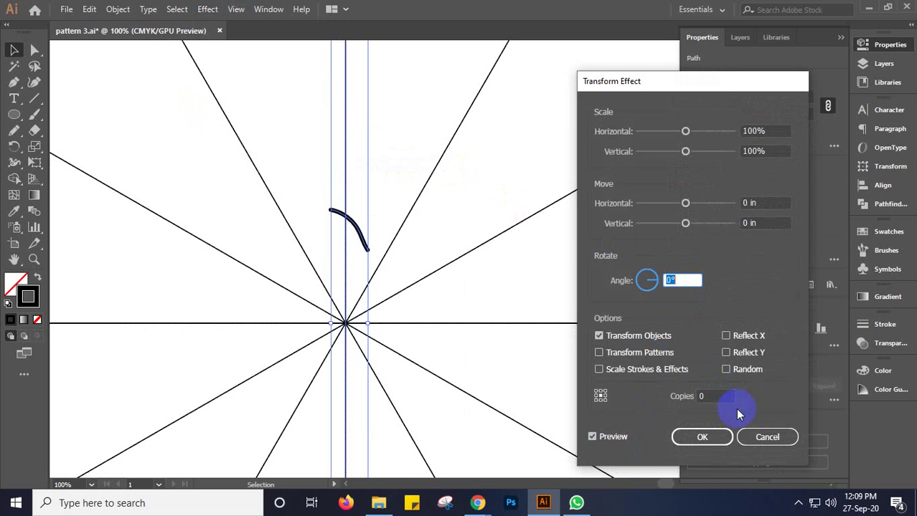
click(769, 440)
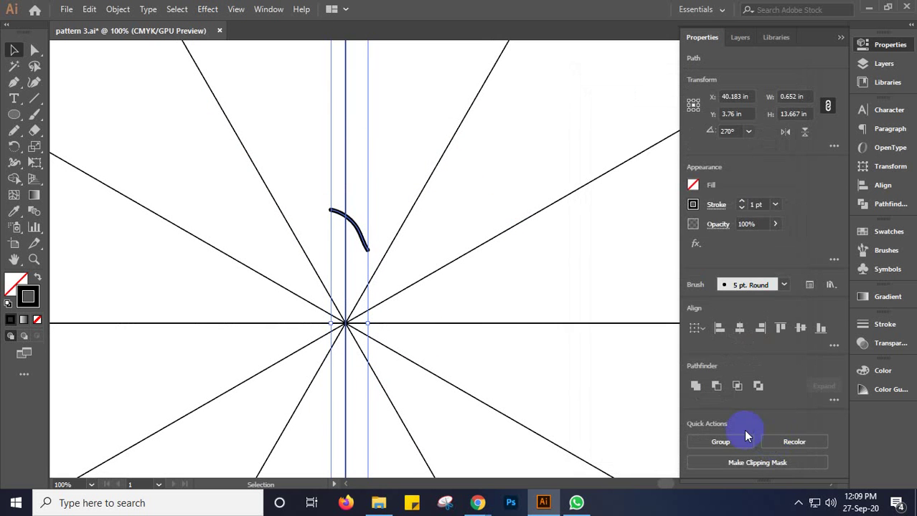
Open a previewed Transform effect for the painted curve alone, trying a 3° rotation and returning the angle to 0°
click(375, 219)
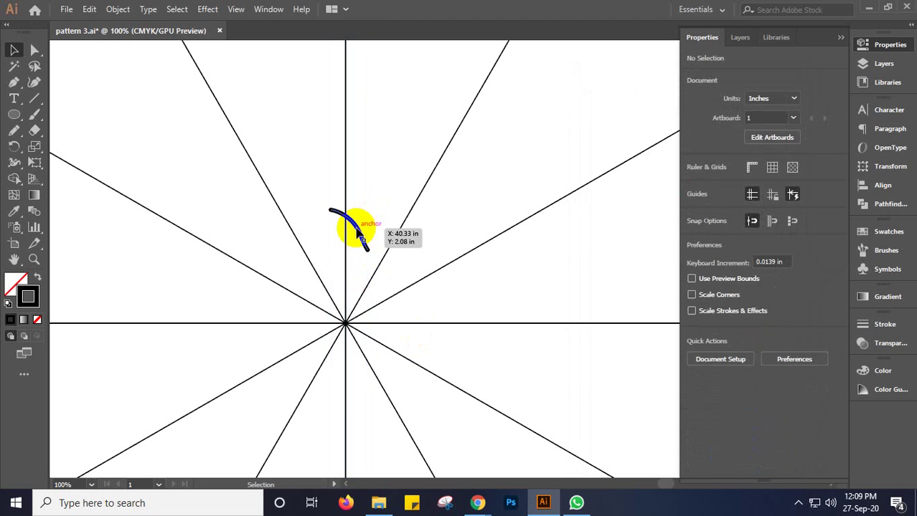
click(353, 229)
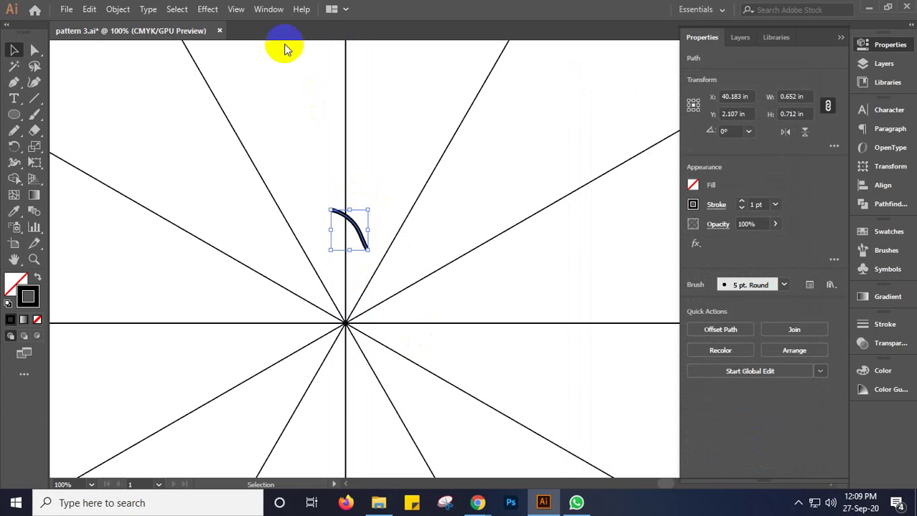
click(207, 9)
mouse_move(262, 127)
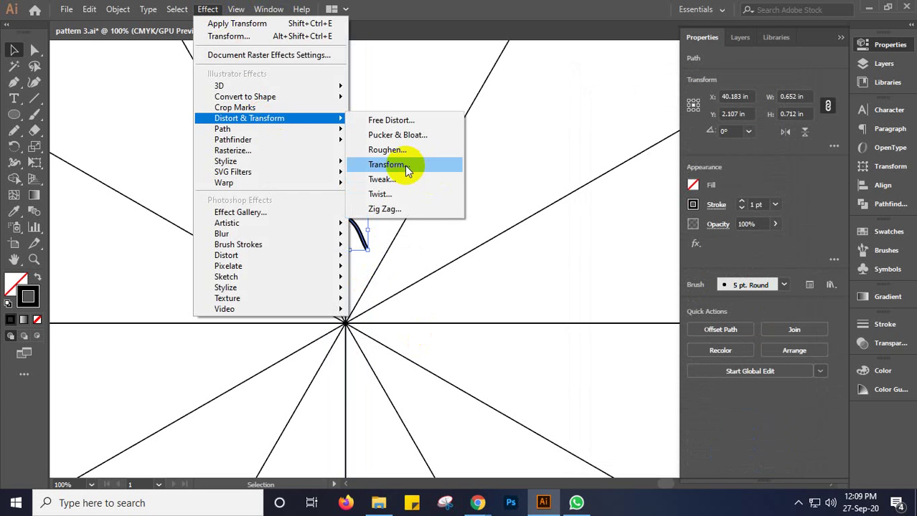
click(413, 162)
click(611, 437)
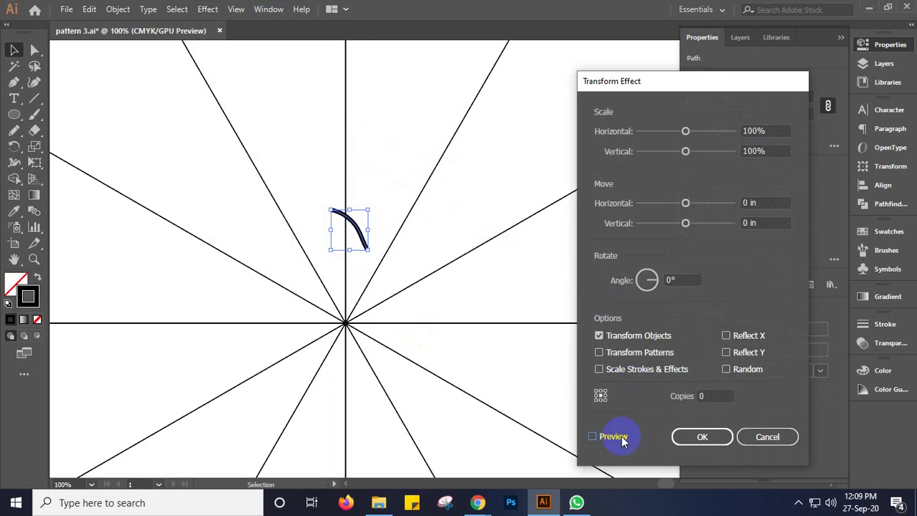
click(685, 280)
key(Up)
key(Up)
key(Up)
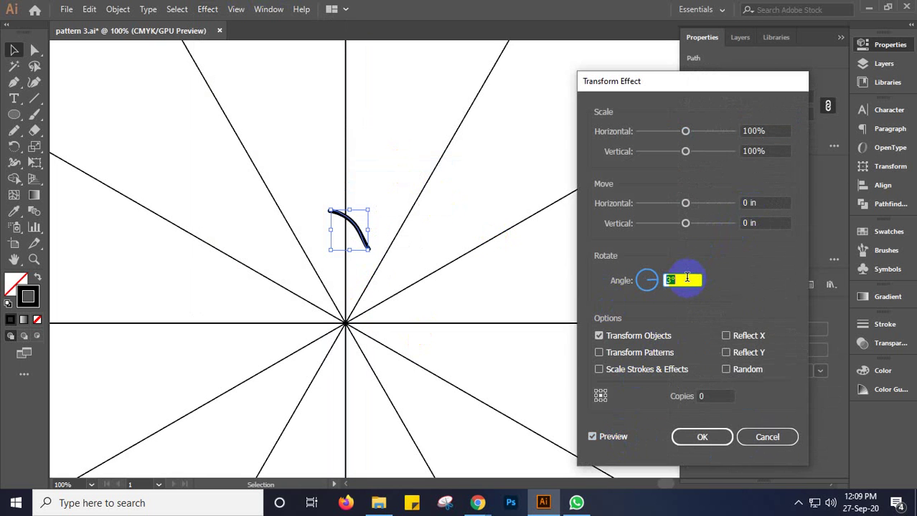
key(Down)
key(Down)
key(Down)
Preview the Reflect X and Reflect Y options one at a time on the painted curve, turn both off, and enable Random
click(725, 335)
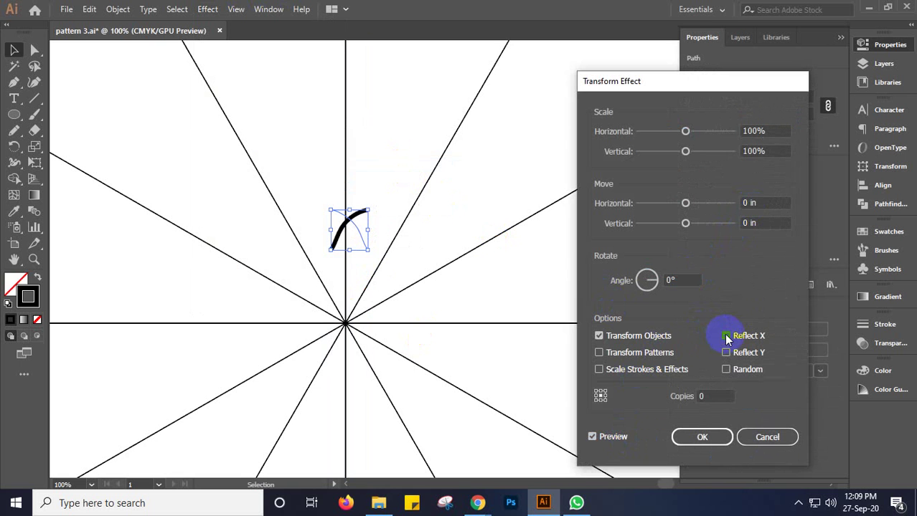
click(725, 336)
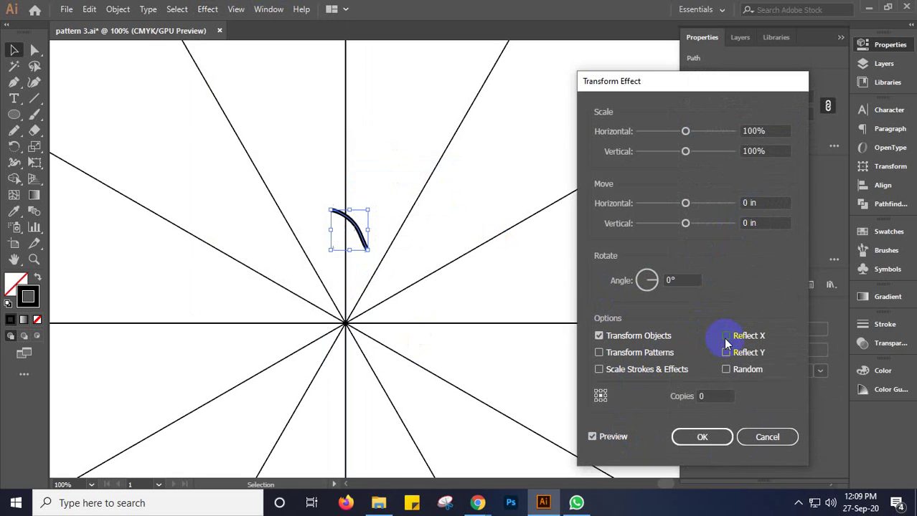
click(725, 353)
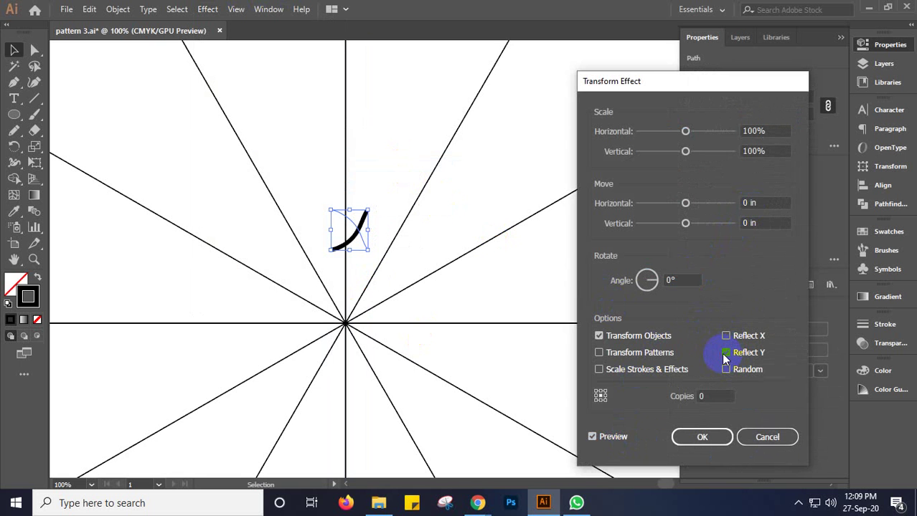
click(725, 352)
click(725, 368)
click(725, 354)
click(725, 353)
click(725, 335)
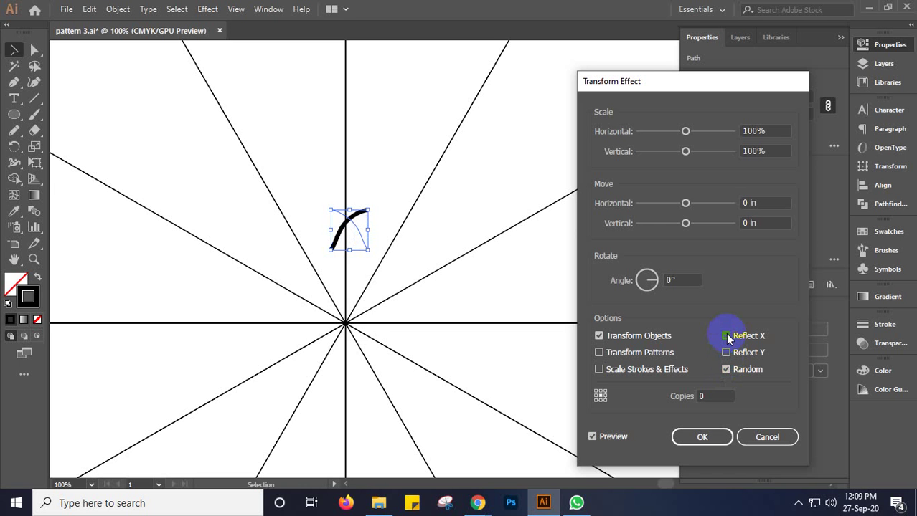
click(726, 335)
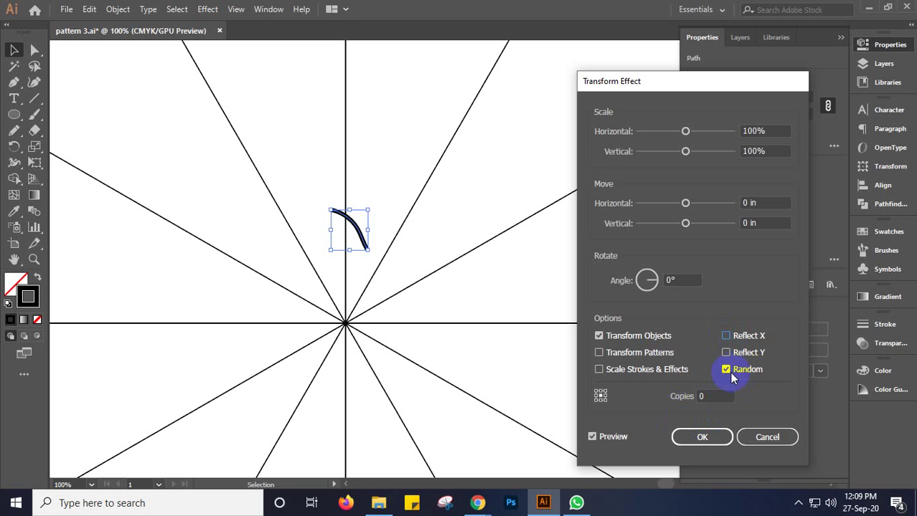
Try Reflect X with Random on the curve, previewing rotation angles of 360/12 and 360°
click(725, 336)
click(680, 280)
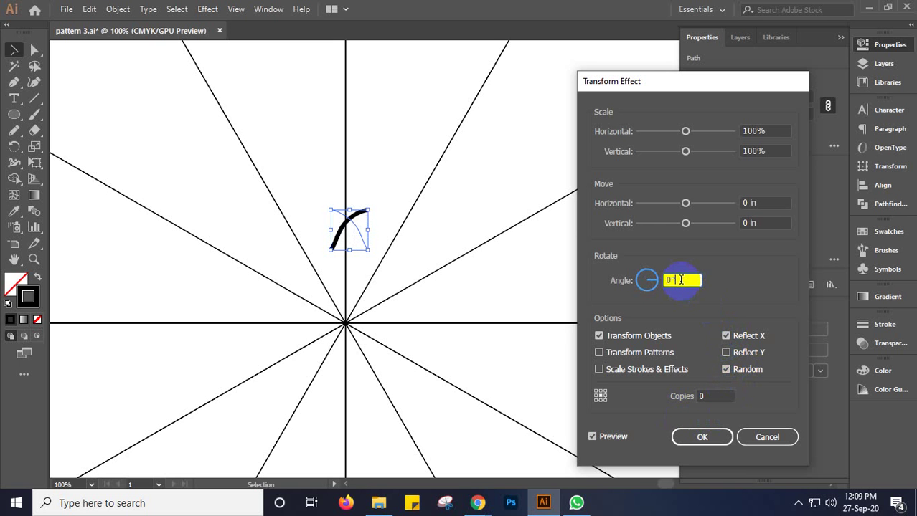
double_click(680, 279)
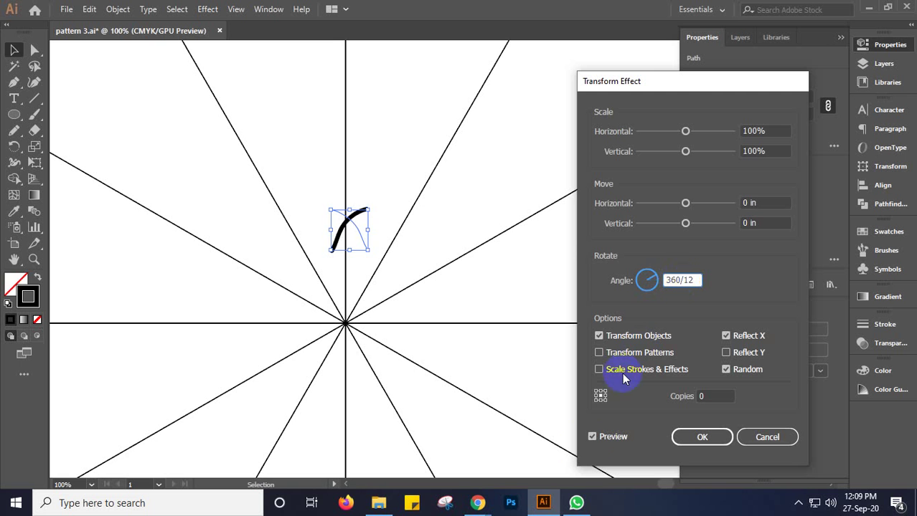
click(605, 437)
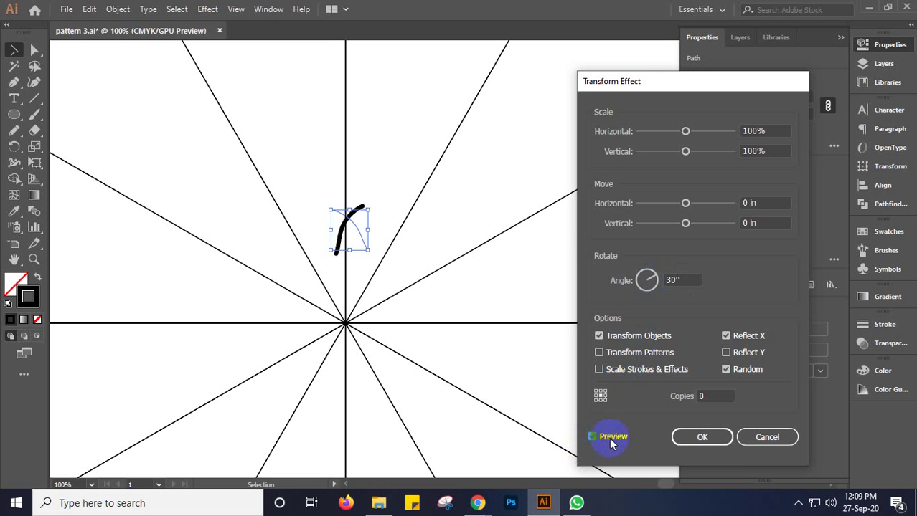
click(611, 444)
click(671, 280)
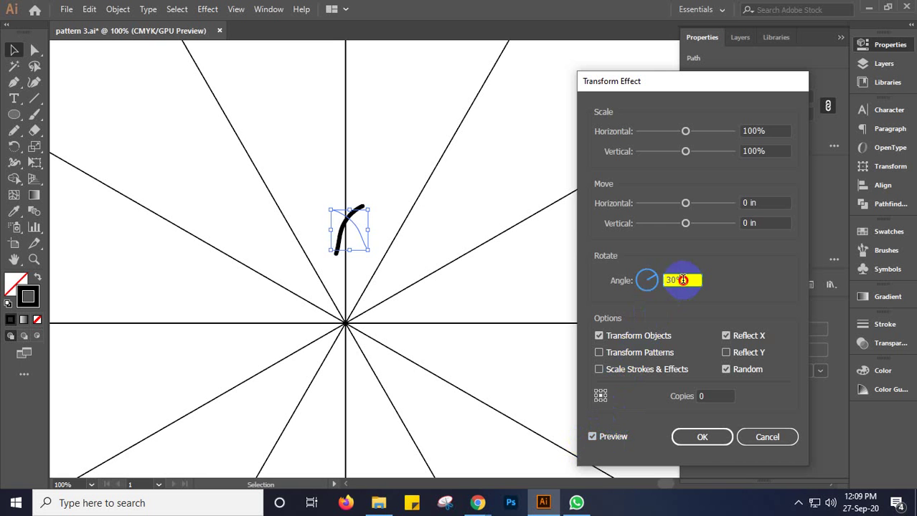
text(36)
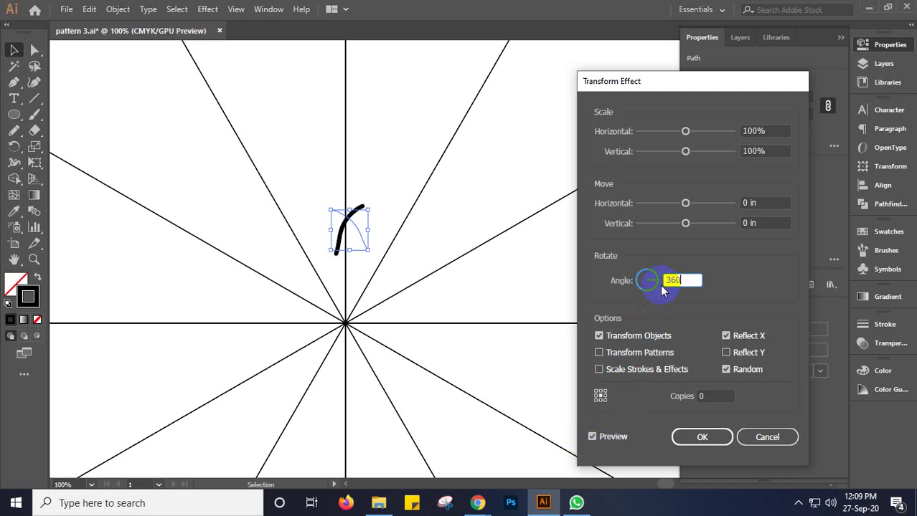
click(611, 439)
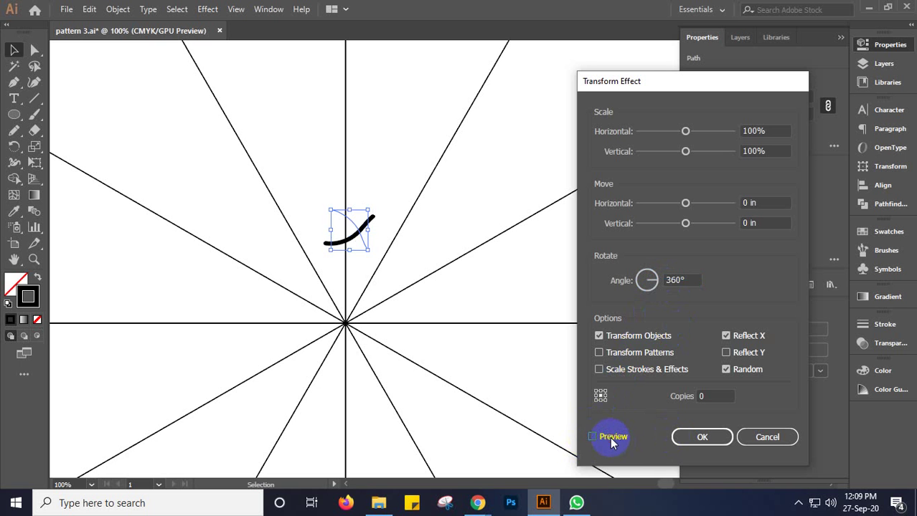
click(612, 439)
Add Reflect Y to the previewed transform and compare the curve with Reflect X off and on
click(726, 353)
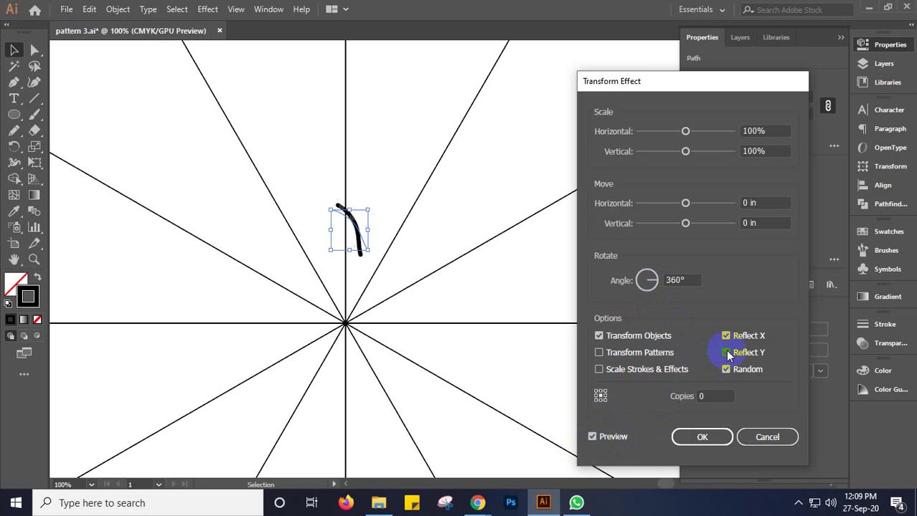
click(726, 336)
click(725, 335)
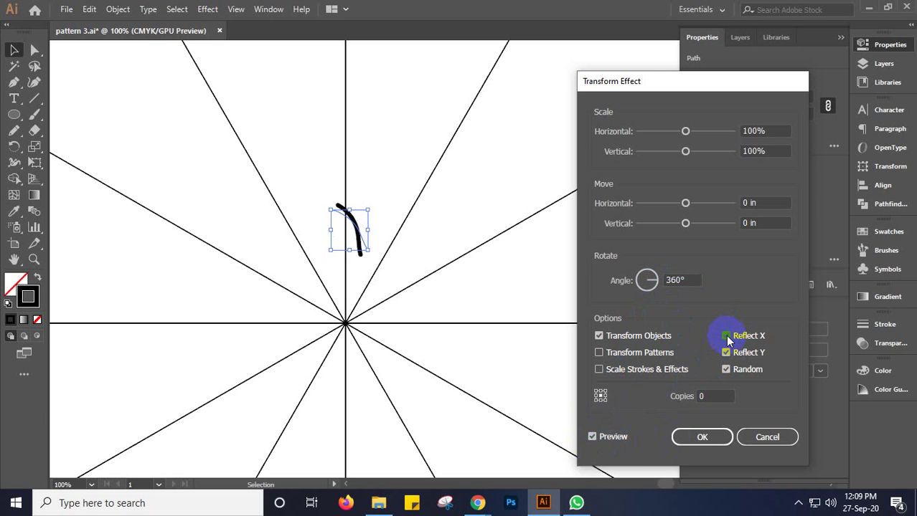
click(726, 335)
click(726, 335)
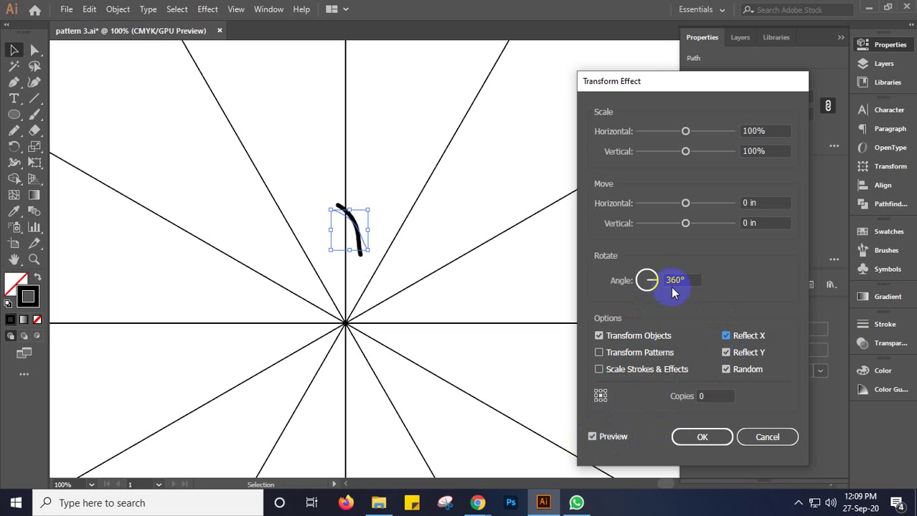
Return the rotation angle to 0° and disable Random and Reflect Y, leaving the curve reflected in X
drag(698, 281, 656, 282)
text(0)
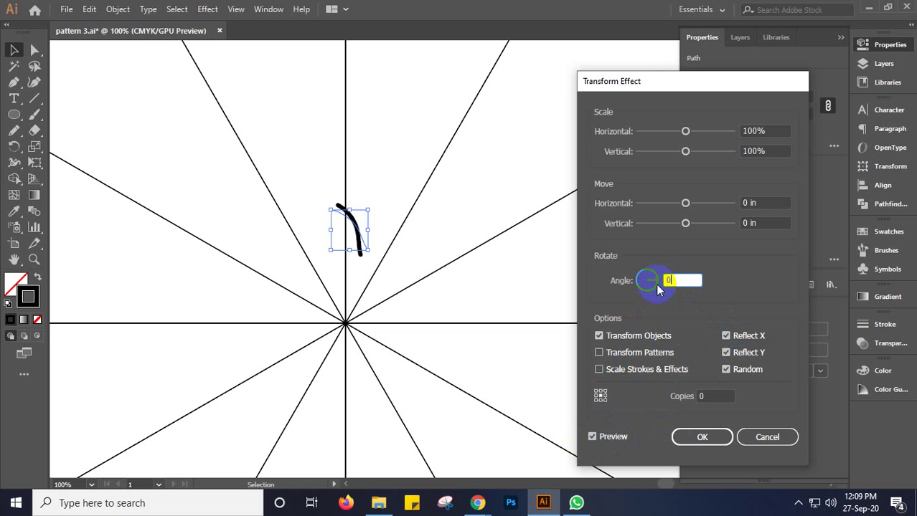
click(725, 370)
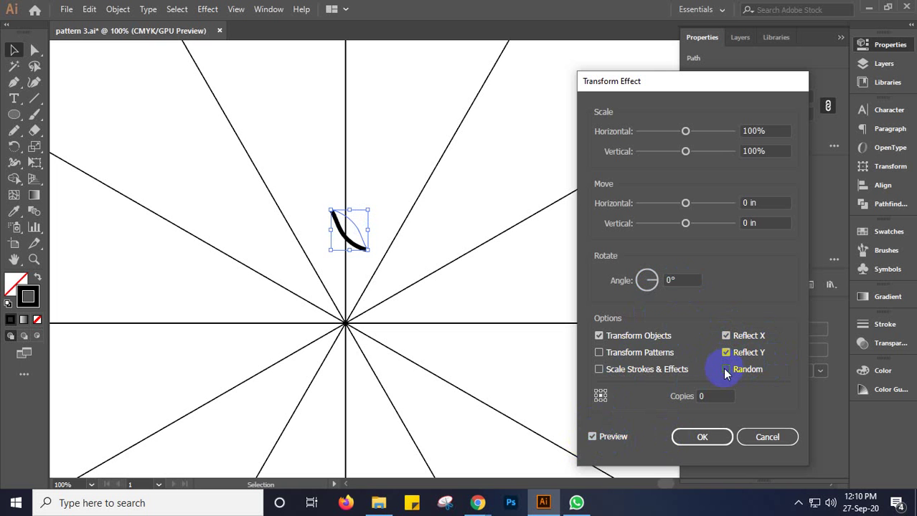
click(726, 353)
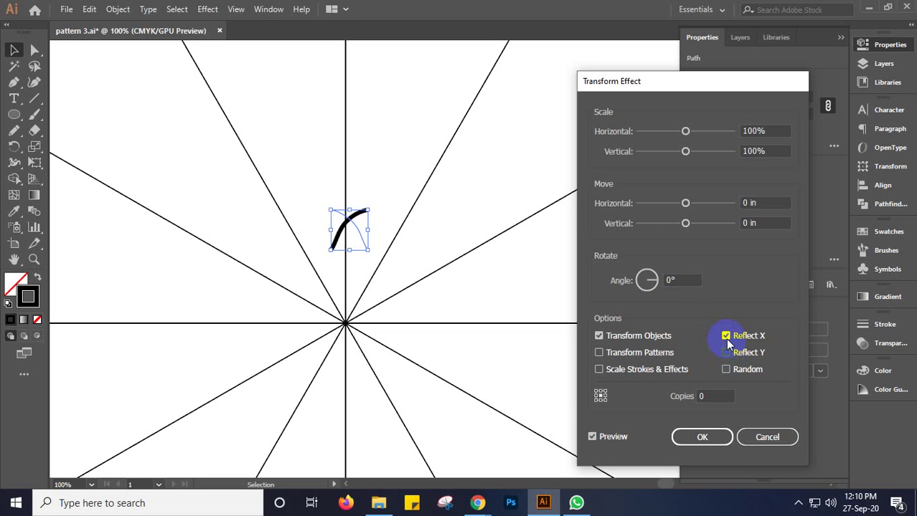
click(725, 336)
Enable Transform Patterns and Scale Strokes & Effects, previewing the effect with Transform Objects off before enabling it again
click(608, 352)
click(600, 336)
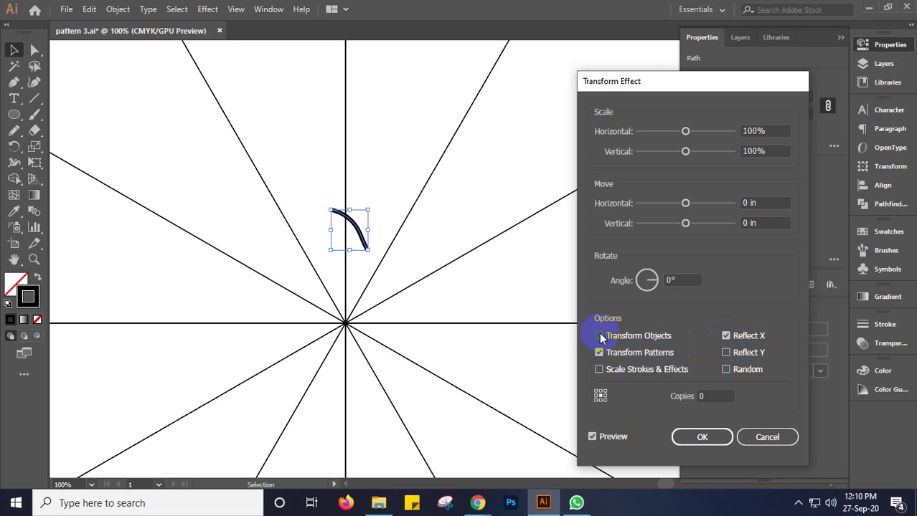
click(613, 437)
click(614, 439)
click(613, 439)
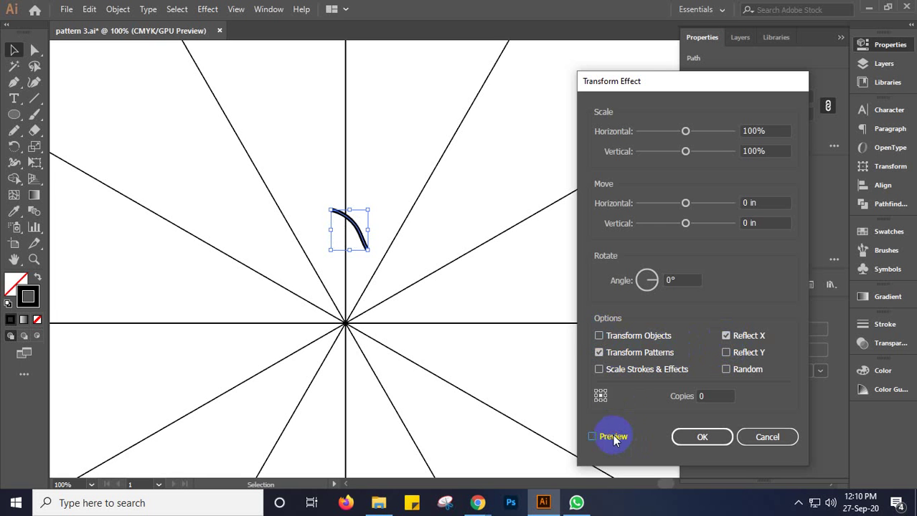
click(613, 438)
click(616, 368)
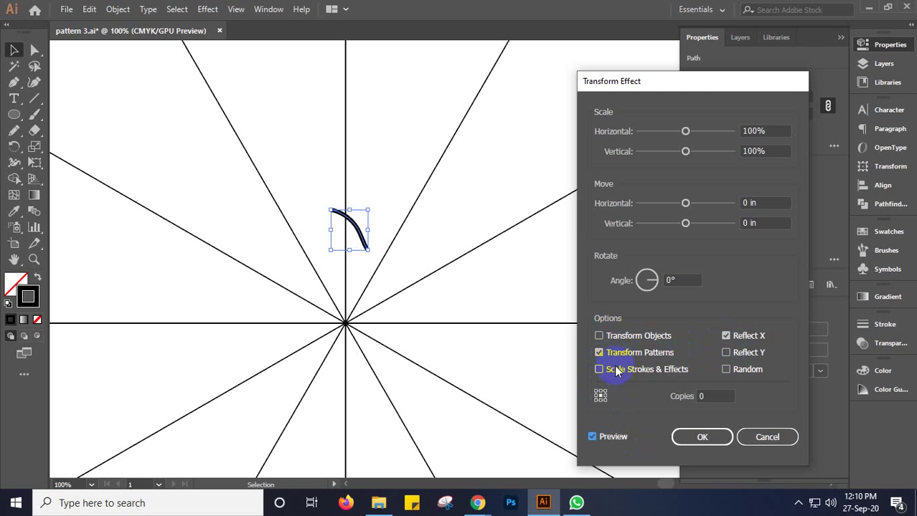
click(599, 441)
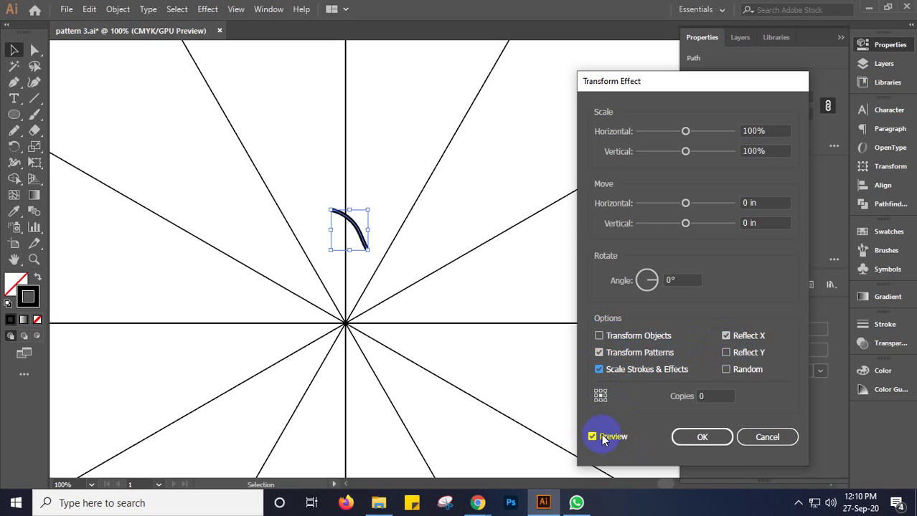
click(599, 335)
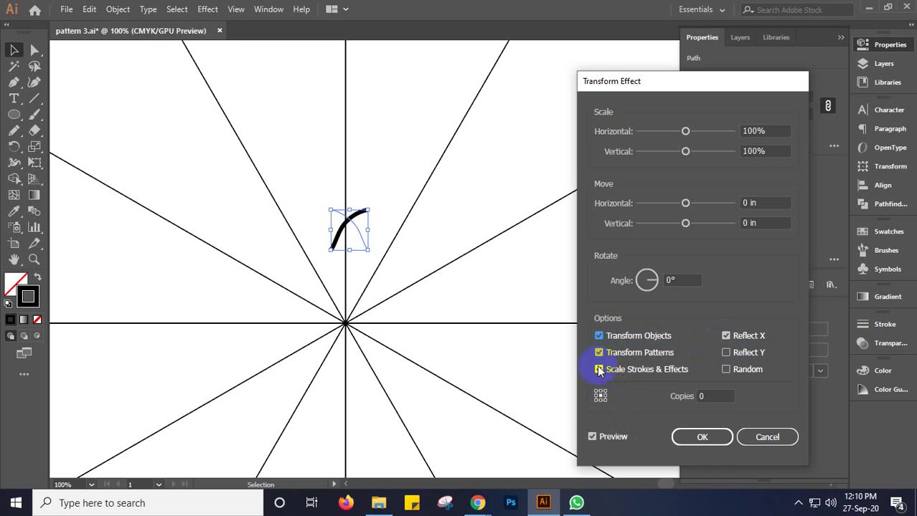
Try raising and lowering the number of copies of the reflected curve, and cancel the Transform effect
click(706, 439)
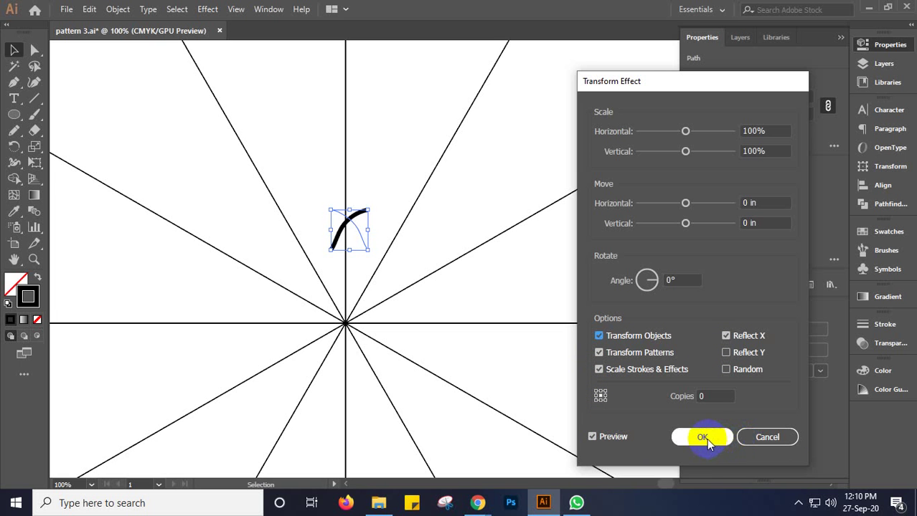
click(713, 395)
key(Up)
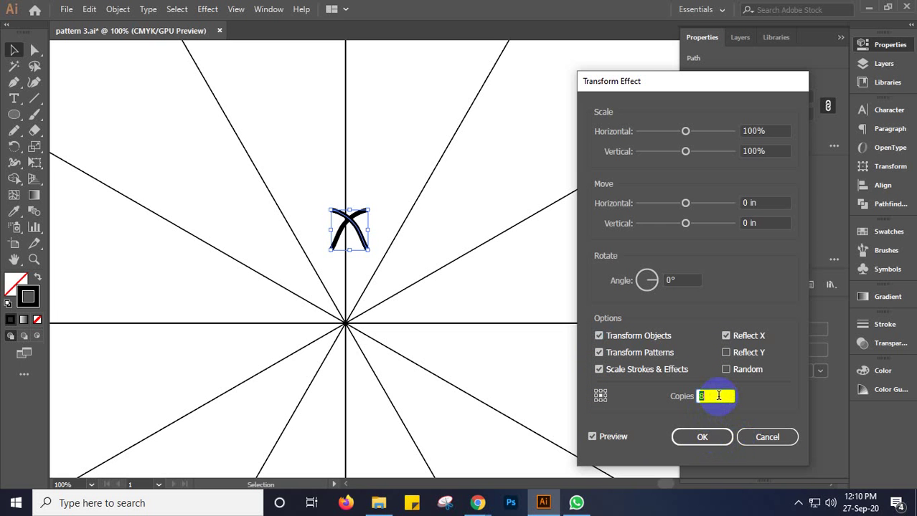
key(Up)
key(Up)
key(Up)
key(Up)
key(Up)
key(Up)
key(Up)
key(Down)
key(Down)
key(Down)
key(Down)
key(Down)
key(Down)
key(Down)
key(Down)
key(Down)
key(Down)
key(Down)
key(Down)
key(Down)
key(Down)
key(Down)
key(Up)
click(767, 436)
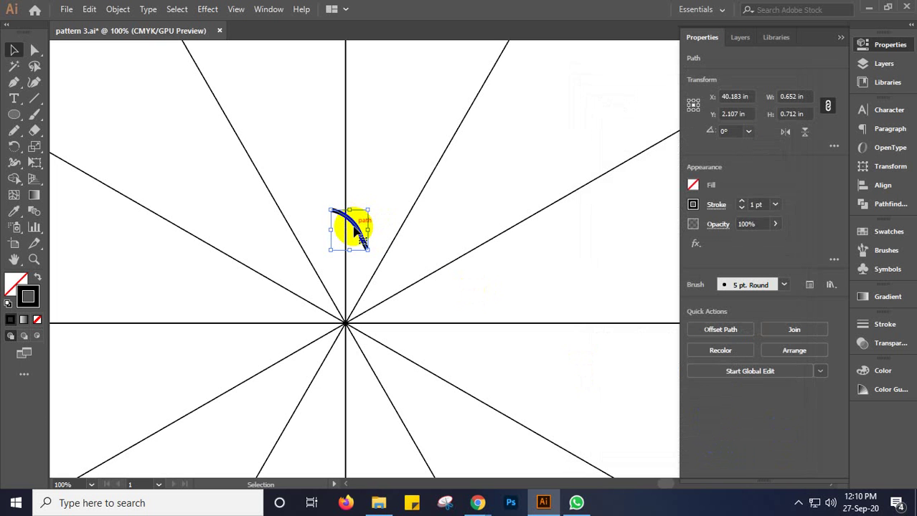
Move the painted curve between the vertical line and the neighbouring radial line, to about X 40.44 in, Y 2.25 in
drag(354, 224, 367, 234)
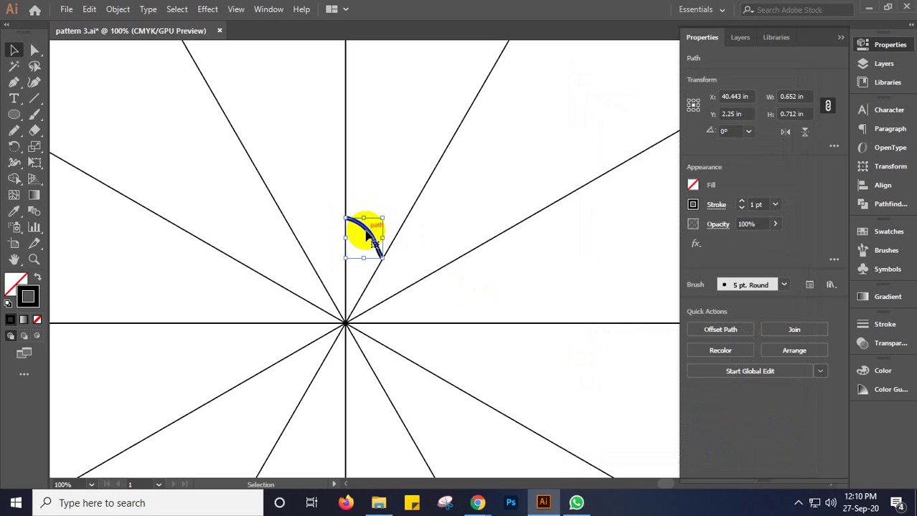
click(203, 9)
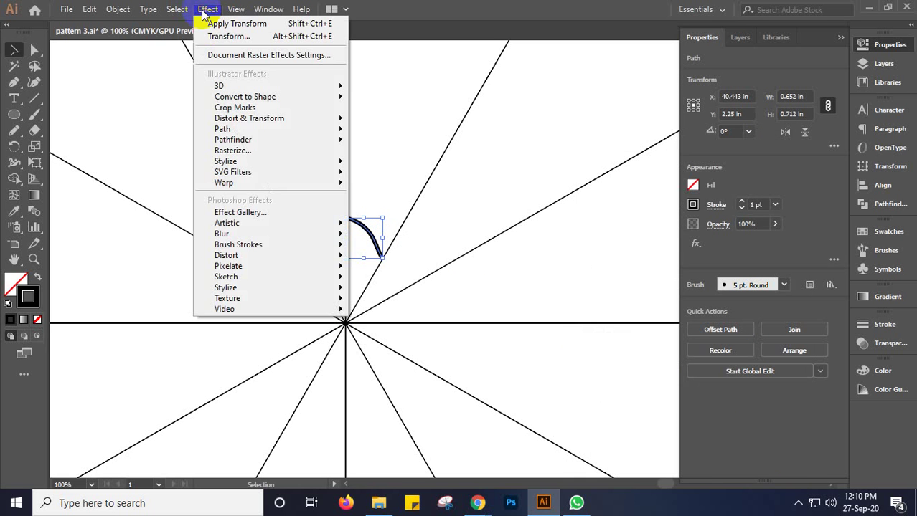
mouse_move(331, 121)
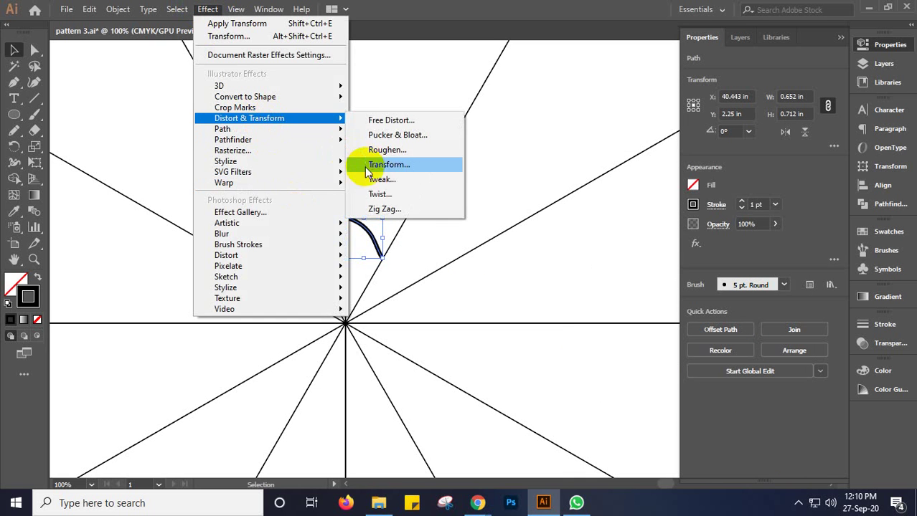
click(370, 167)
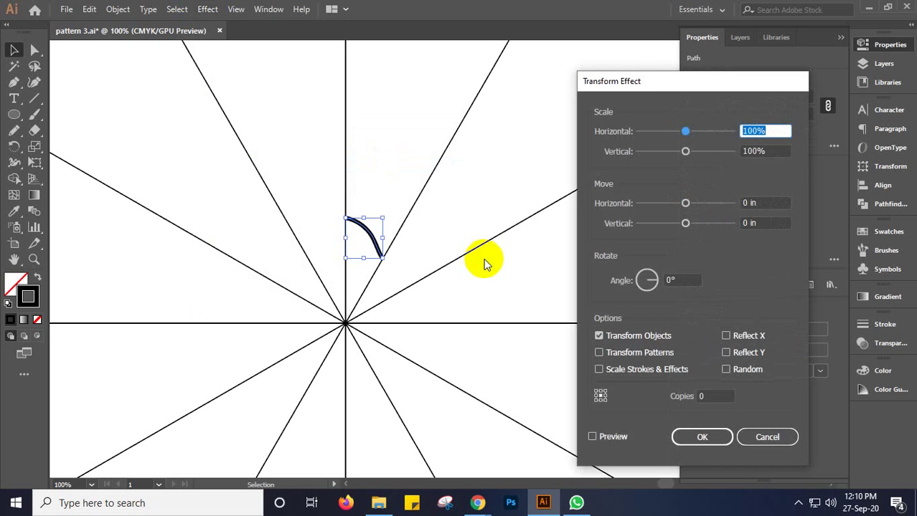
click(698, 313)
drag(750, 80, 595, 51)
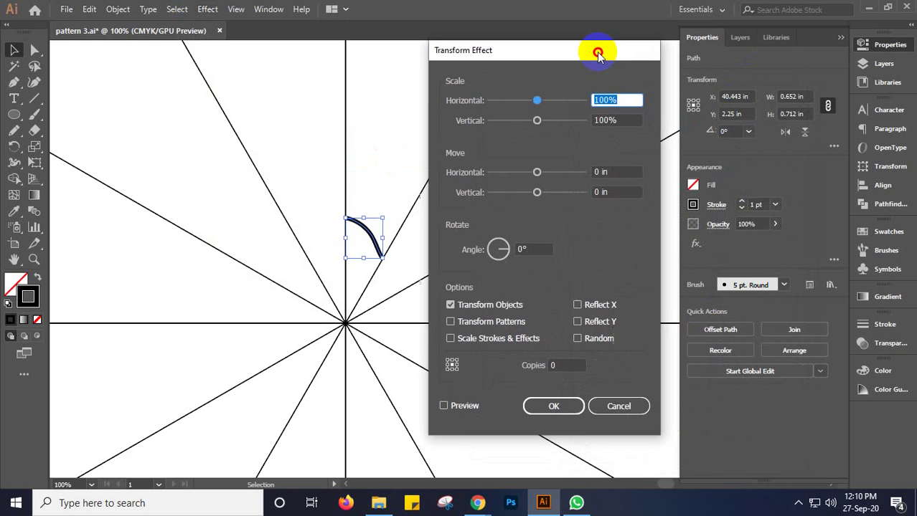
click(626, 407)
Show the layers in an enlarged list, select all artwork on Layer 1, and expand the layer to its objects
click(741, 39)
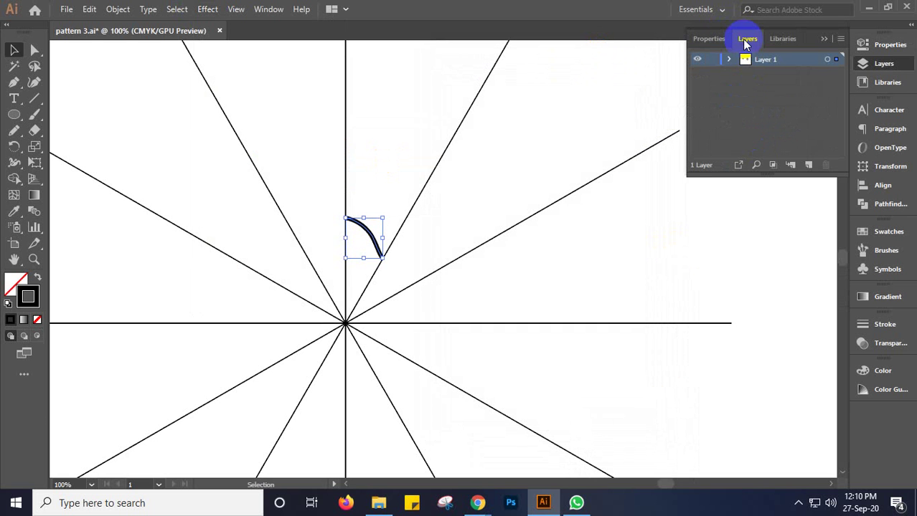
drag(788, 180, 767, 448)
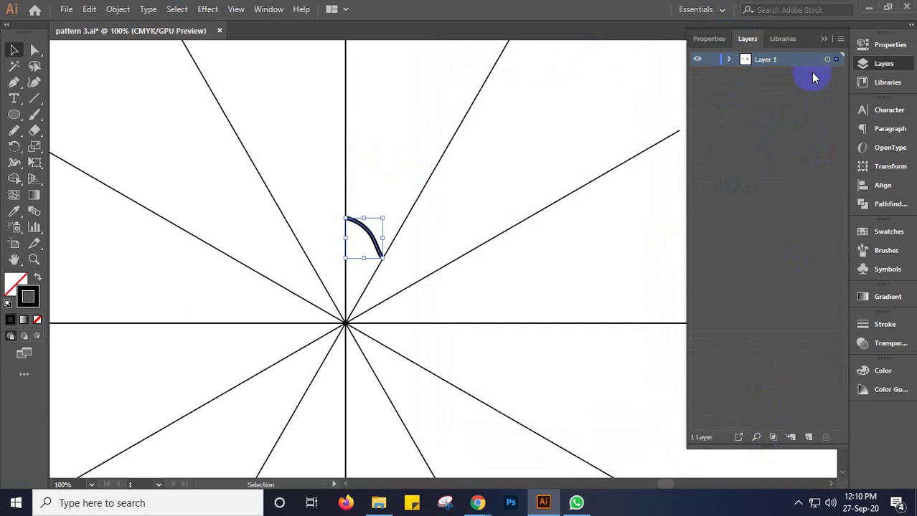
click(836, 60)
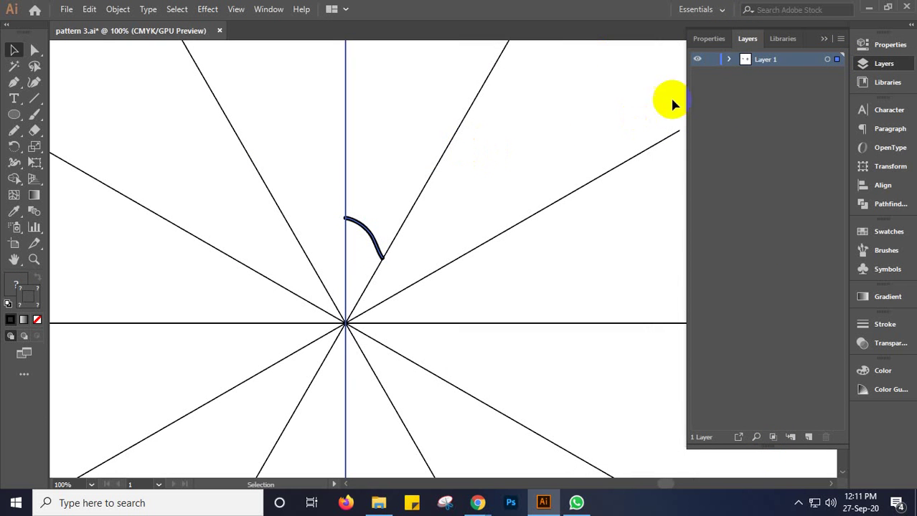
click(728, 60)
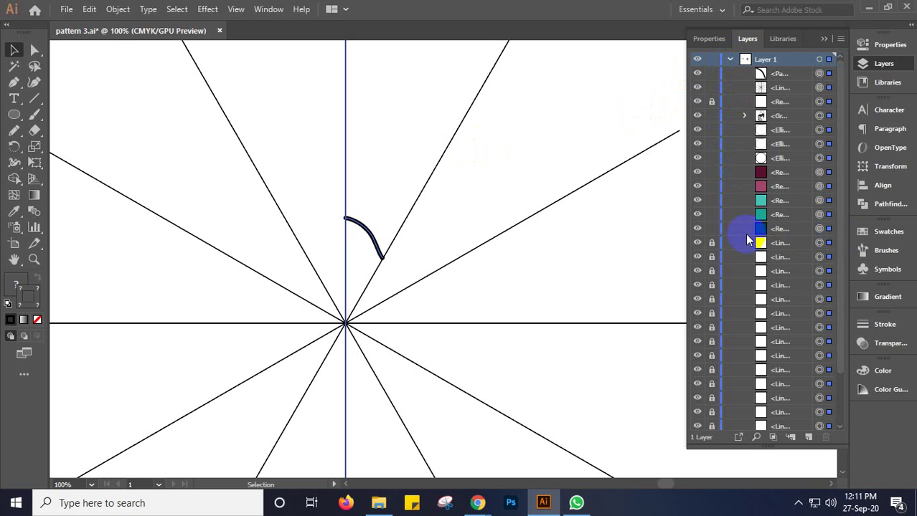
drag(781, 102, 749, 72)
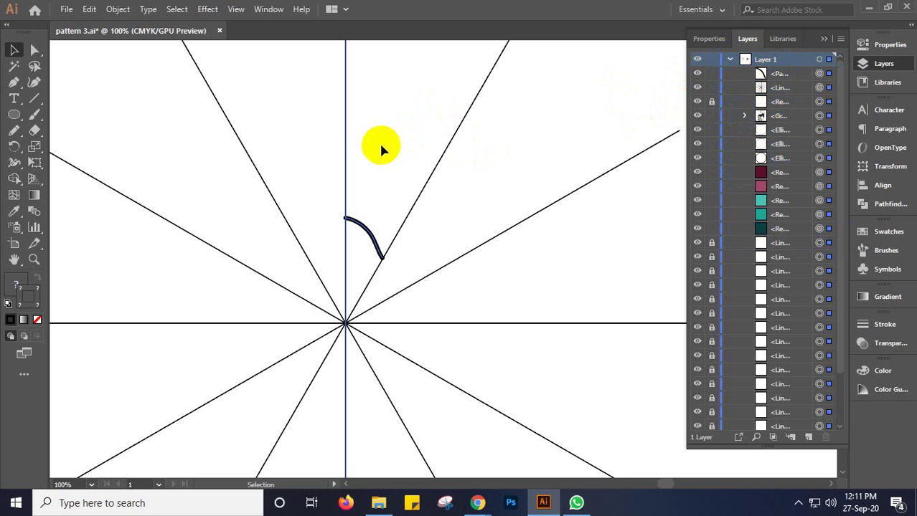
Start the Transform effect on the selected Layer 1 artwork and preview it with Reflect X enabled
click(206, 10)
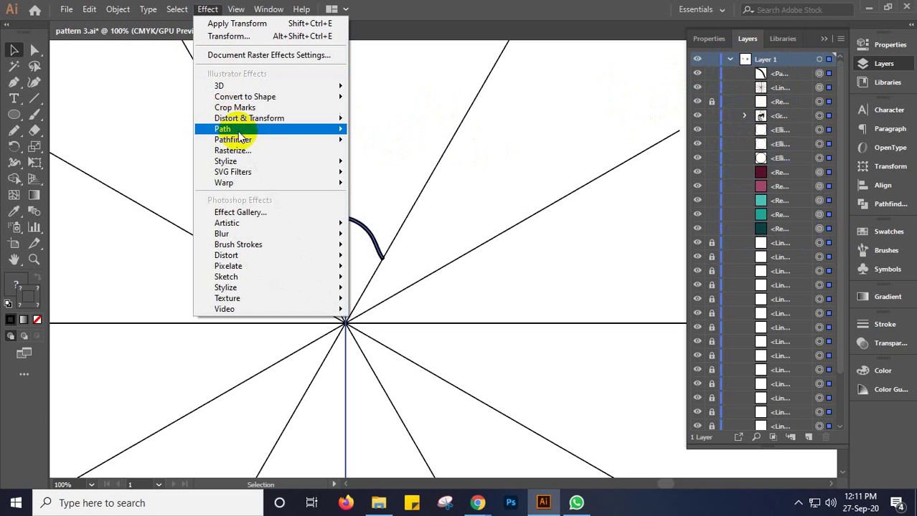
mouse_move(245, 121)
click(389, 164)
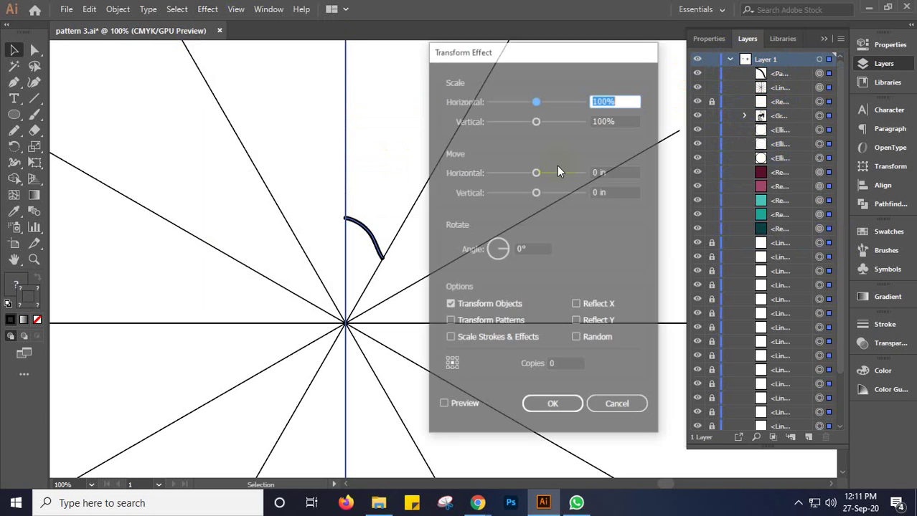
mouse_move(583, 74)
mouse_down()
mouse_move(589, 67)
mouse_move(597, 80)
mouse_up()
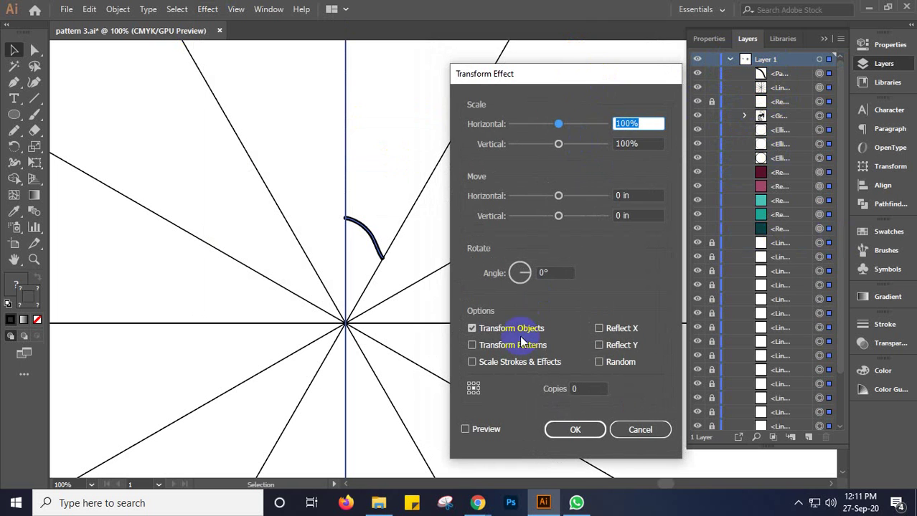
click(479, 431)
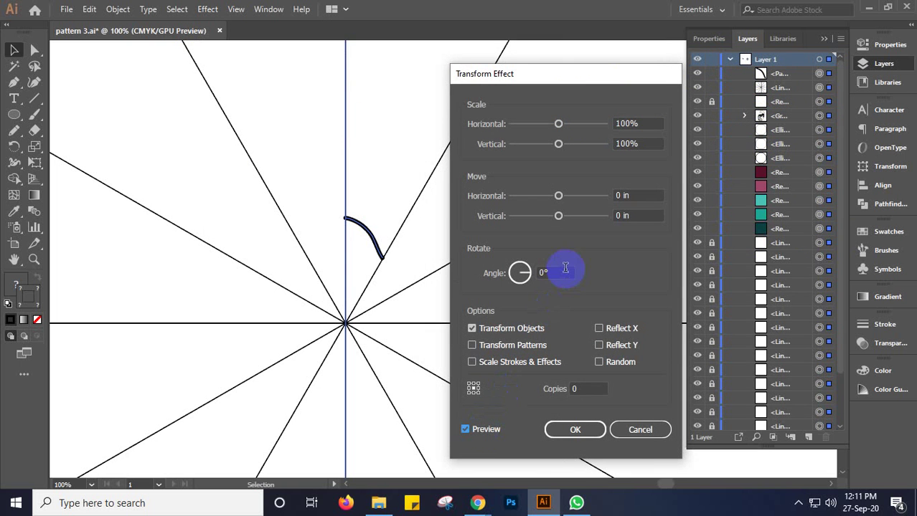
click(598, 328)
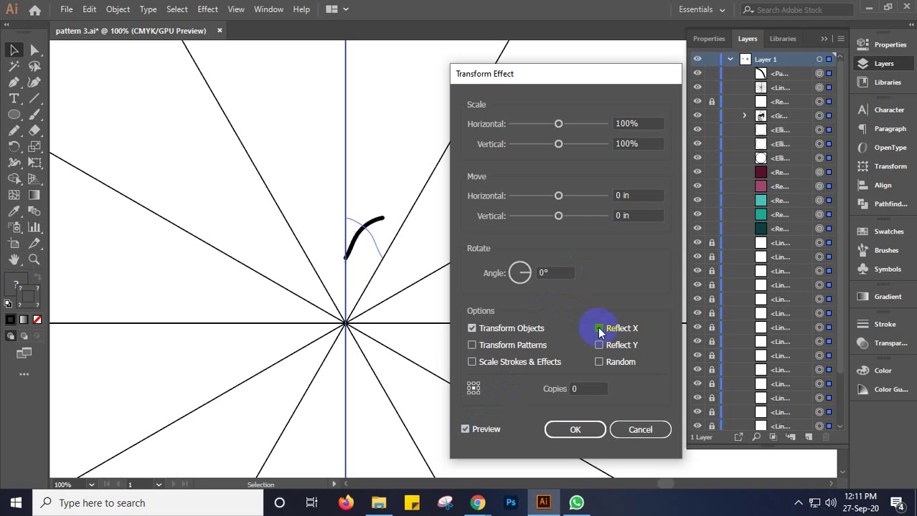
Compare the curve previewed with Reflect Y, with no reflection, and with Reflect X, leaving only Reflect X enabled
click(475, 430)
click(599, 346)
click(600, 329)
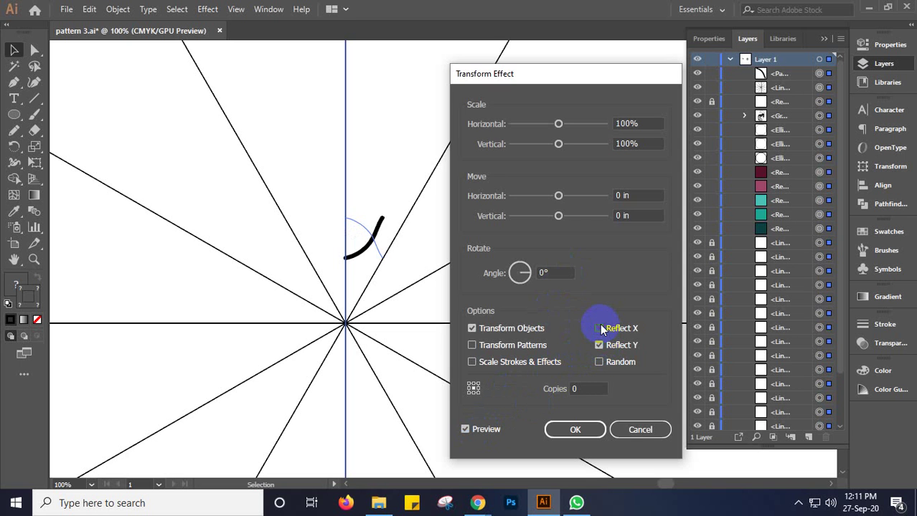
click(600, 346)
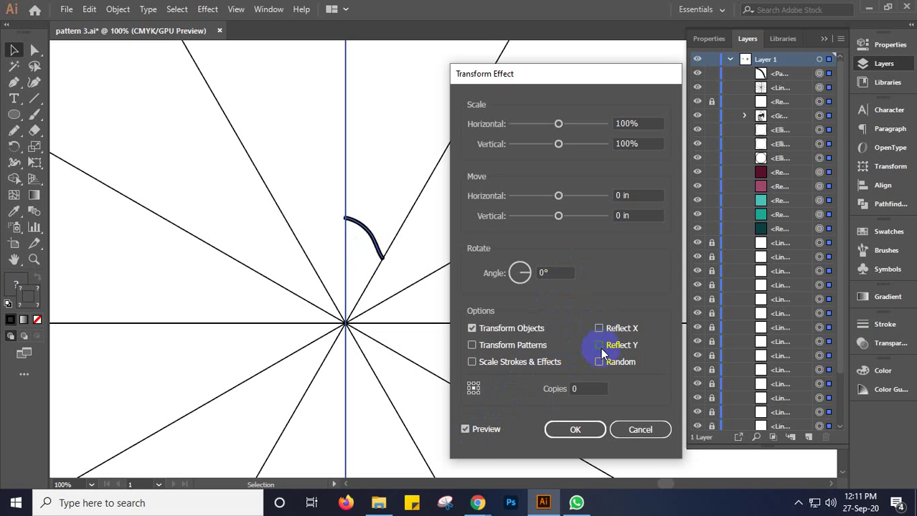
click(599, 346)
click(600, 346)
click(598, 330)
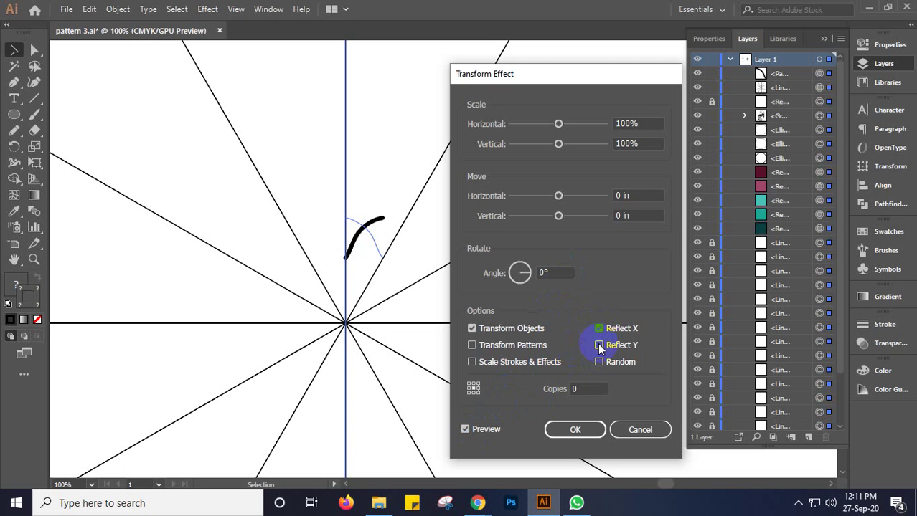
click(599, 345)
click(599, 346)
Try raising the reflected curve's copies to 2 or more with preview on, and return Copies to 0
click(490, 430)
click(600, 362)
click(493, 429)
double_click(593, 388)
text(2)
key(Up)
key(Up)
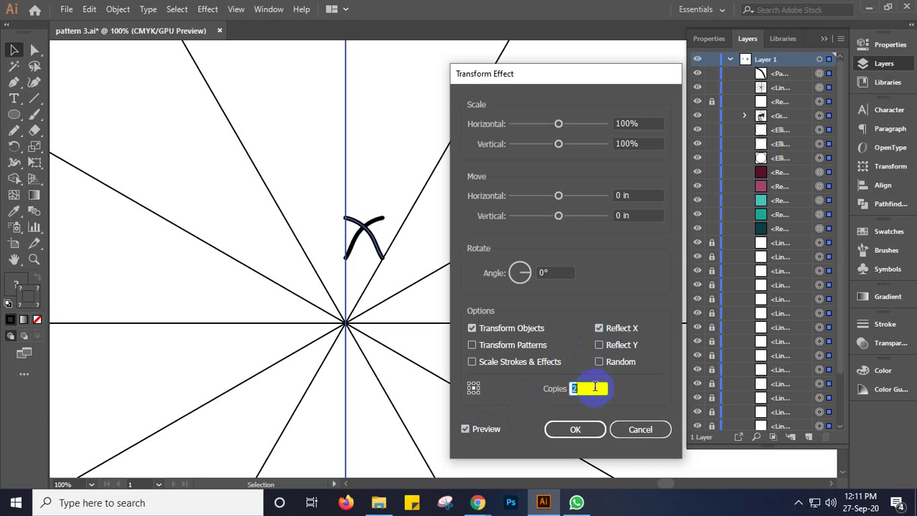
key(Down)
key(Down)
key(Down)
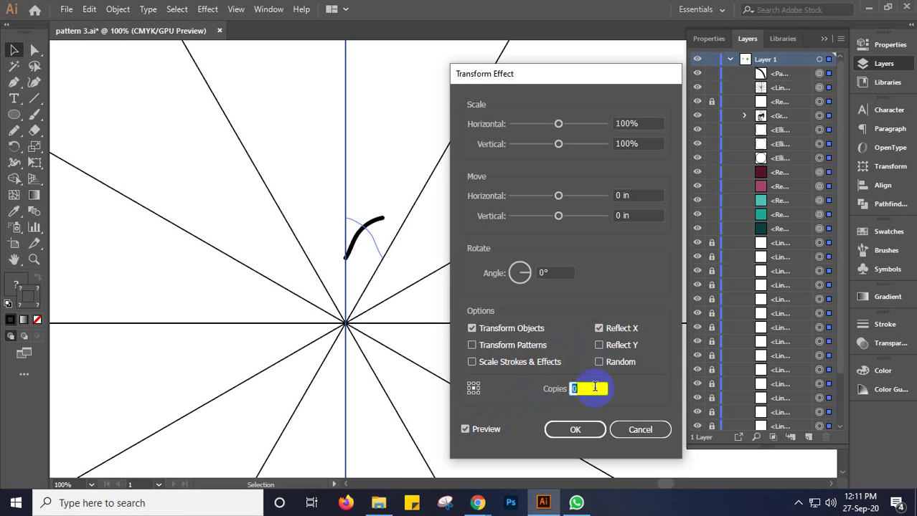
Set the rotation angle to 30°, try up to 5 copies, and return Copies to 0
click(562, 272)
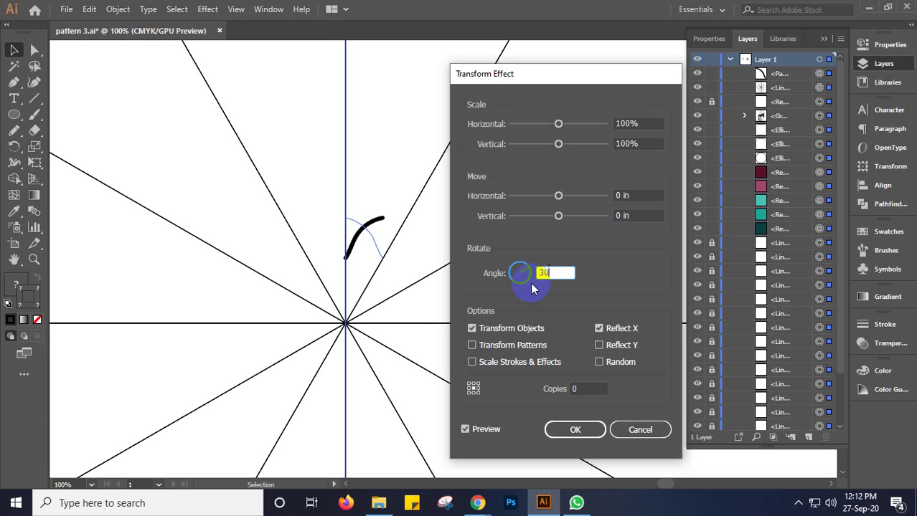
text(30)
click(586, 388)
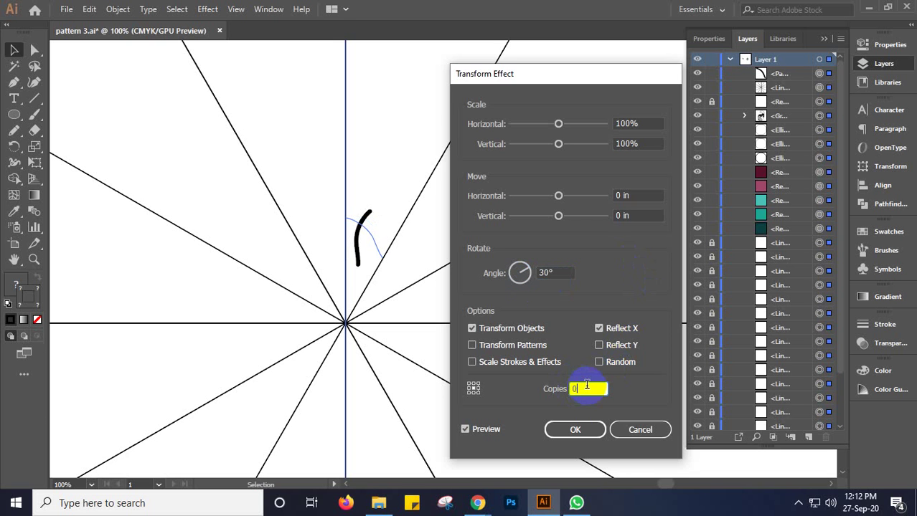
key(Up)
key(Up)
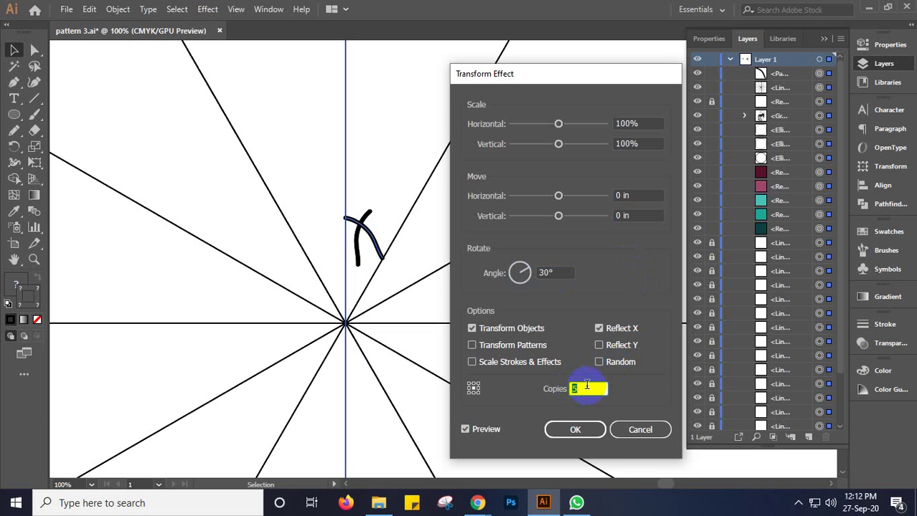
key(Down)
key(Down)
key(Down)
key(Down)
key(Down)
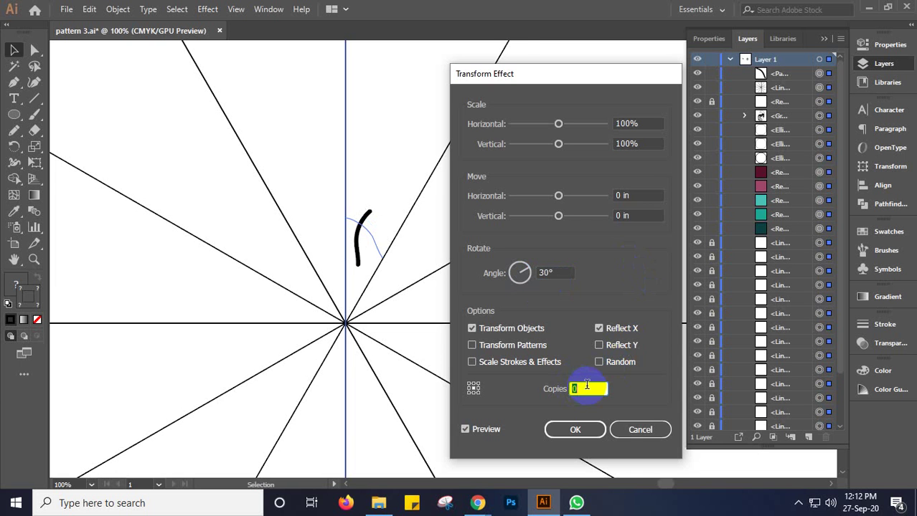
Try a 0.375 in horizontal and a 0.375 in vertical move, resetting each to 0
click(644, 196)
key(Up)
key(Up)
key(Up)
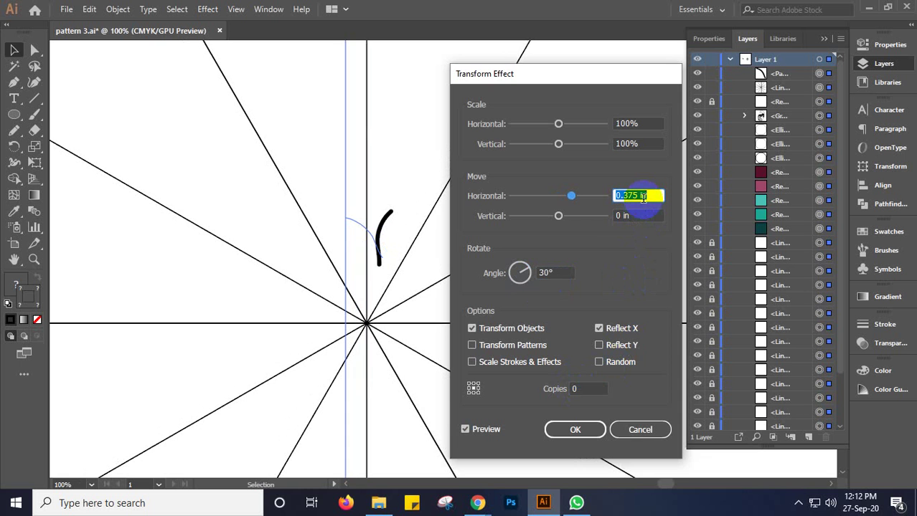
text(0)
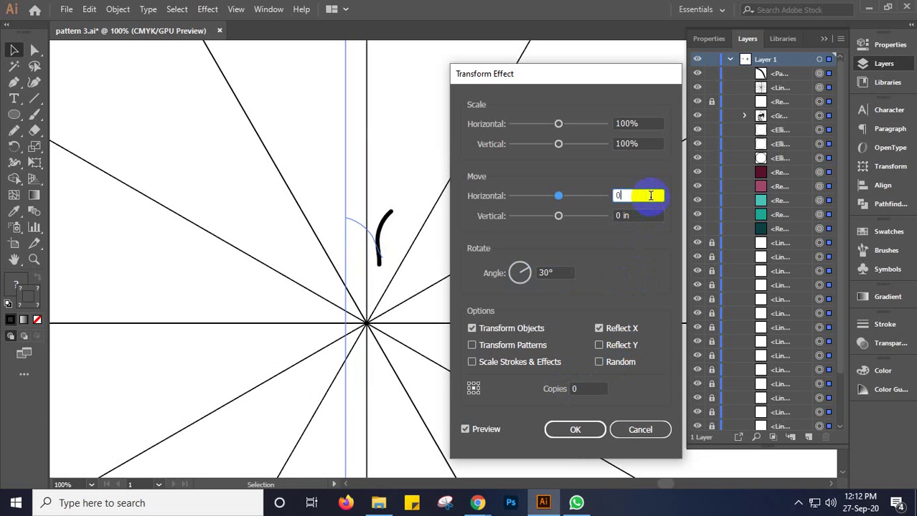
key(Tab)
text(0.375)
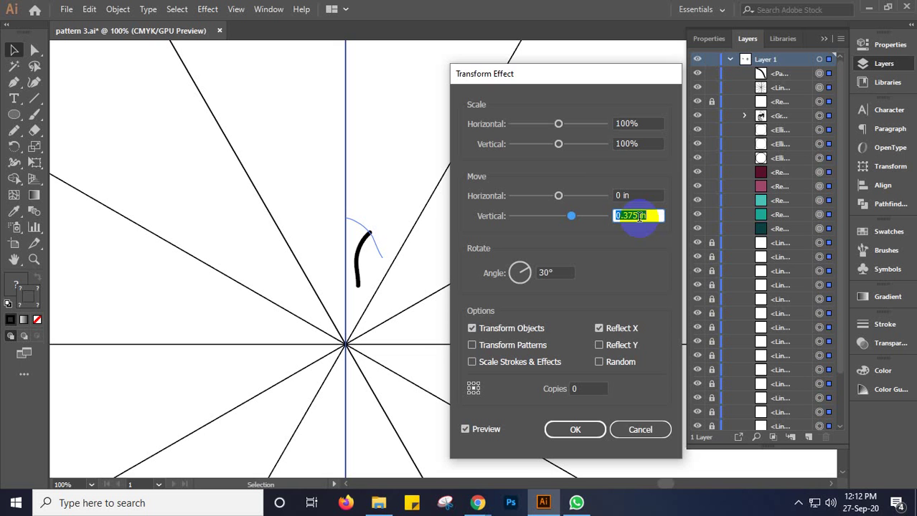
text(0)
Try reducing the horizontal scale to about 72%, and reset it to 100%
click(643, 123)
text(93)
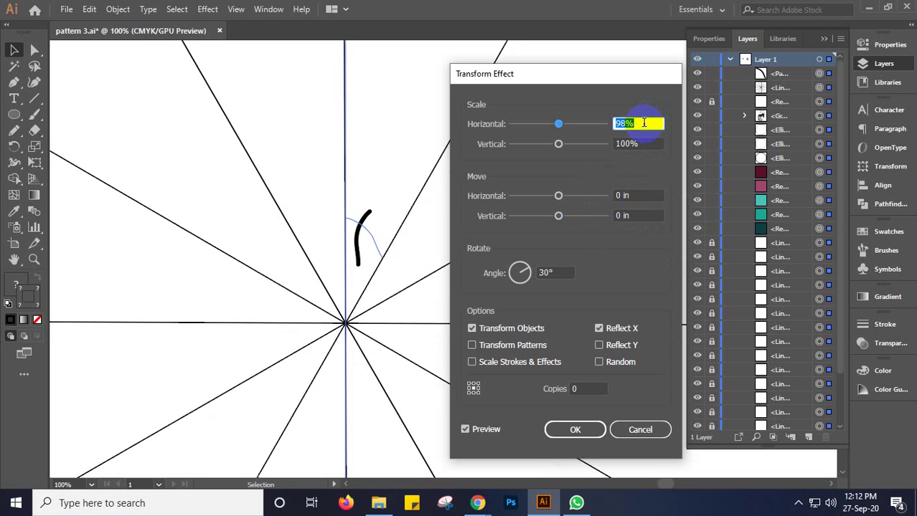
key(Down)
key(Down)
key(Down)
key(Down)
key(Down)
key(Down)
key(Down)
key(Down)
key(Down)
key(Down)
key(Down)
key(Down)
key(Down)
key(Down)
key(Down)
key(Down)
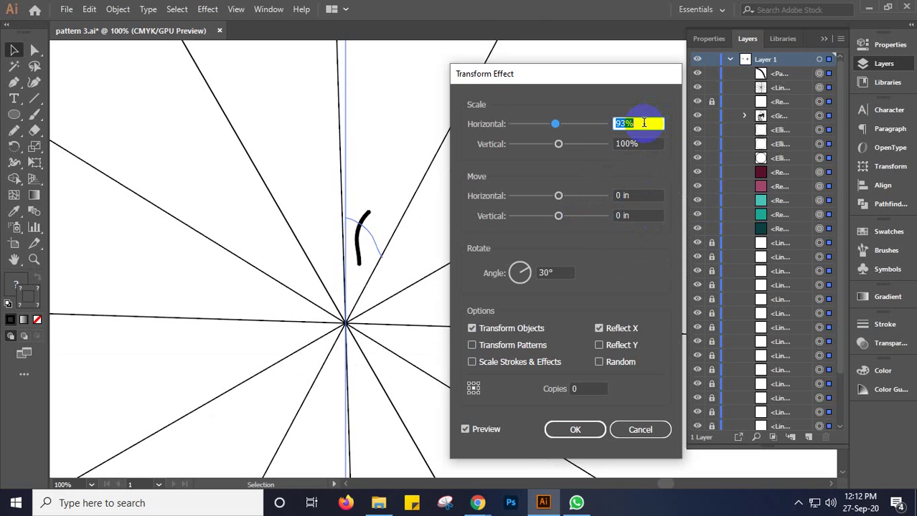
key(Down)
key(Down)
key(Down)
key(Down)
key(Down)
key(Down)
key(Down)
key(Down)
key(Down)
key(Down)
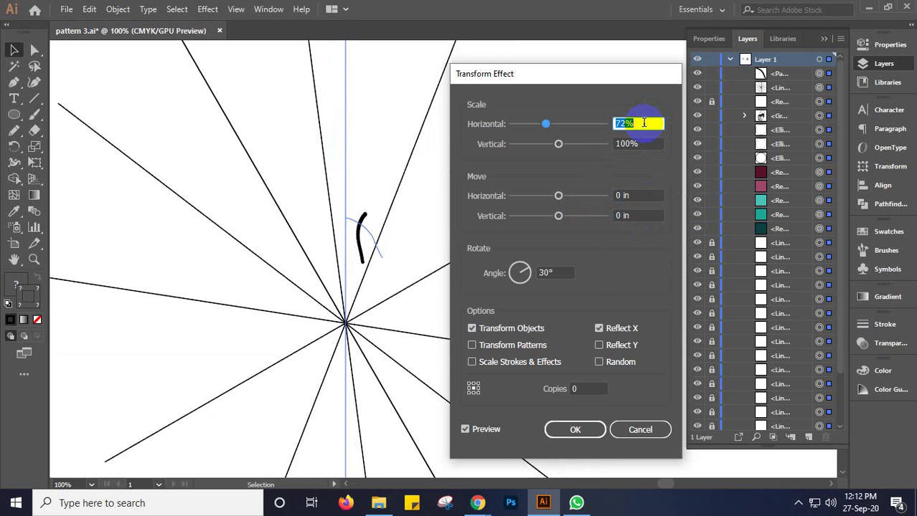
text(100)
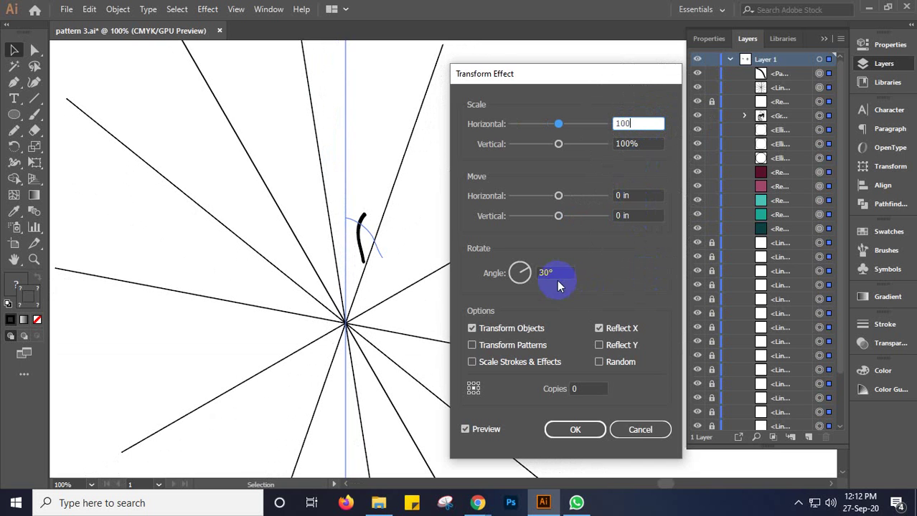
Enable Transform Patterns and compare the preview with Transform Objects on and off, leaving Transform Objects off
click(513, 344)
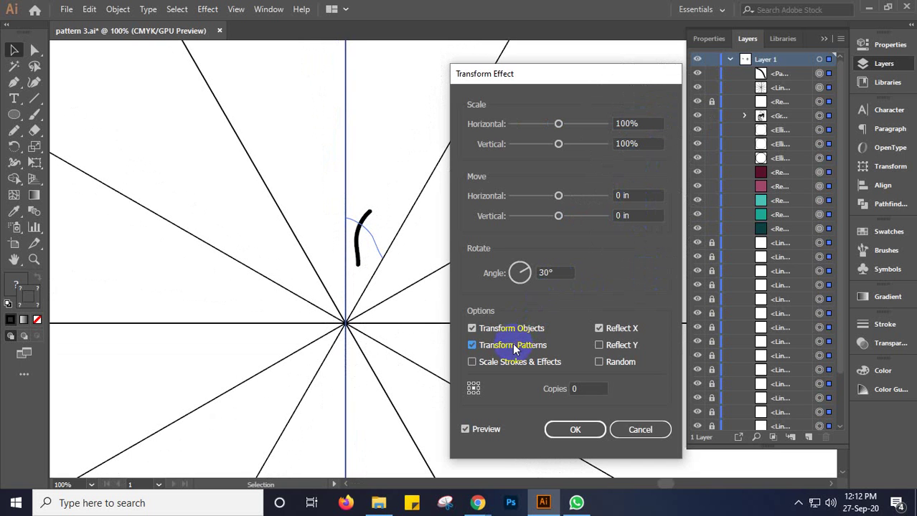
click(487, 430)
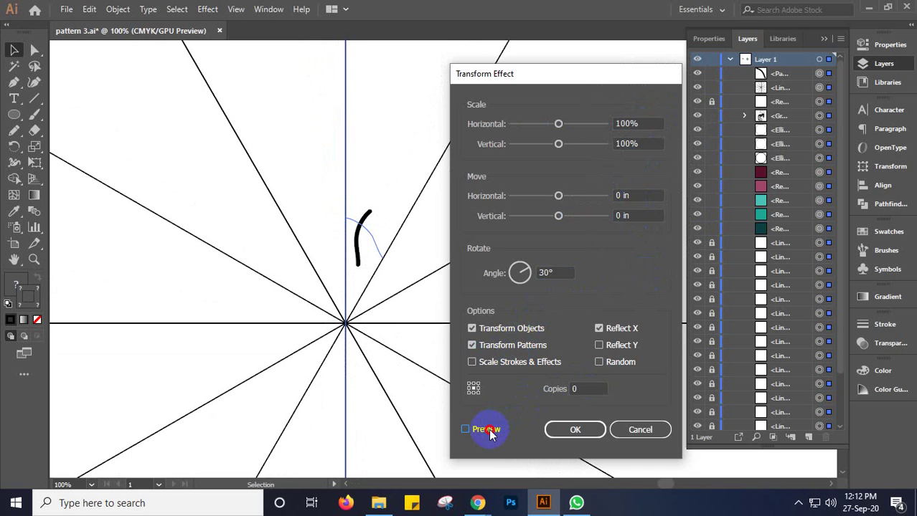
click(488, 430)
click(494, 333)
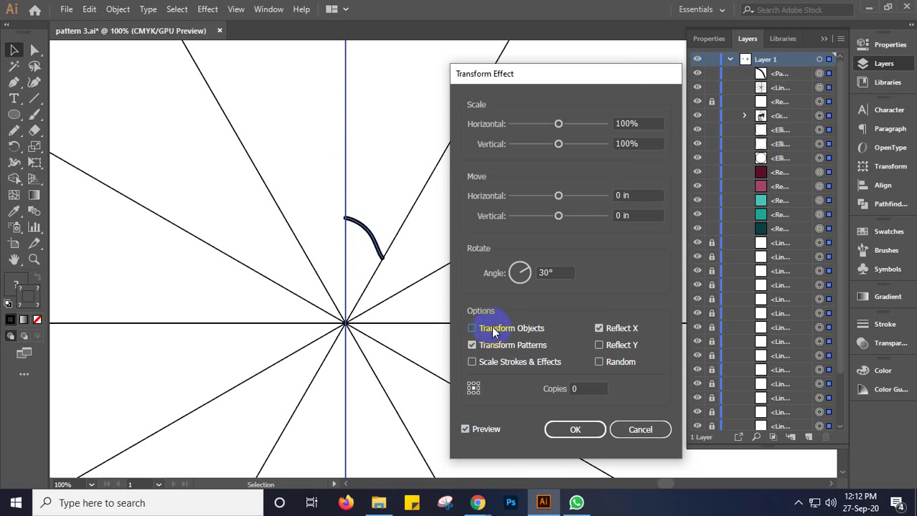
click(486, 429)
click(486, 428)
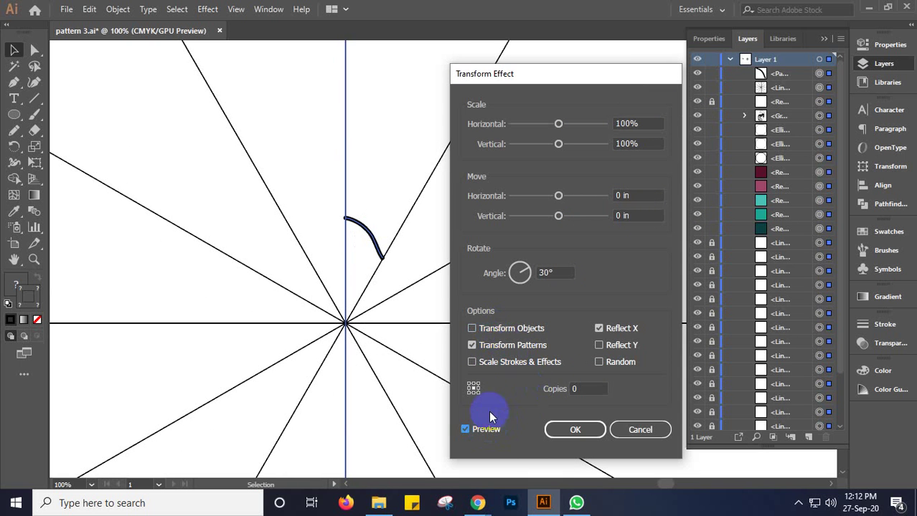
click(488, 334)
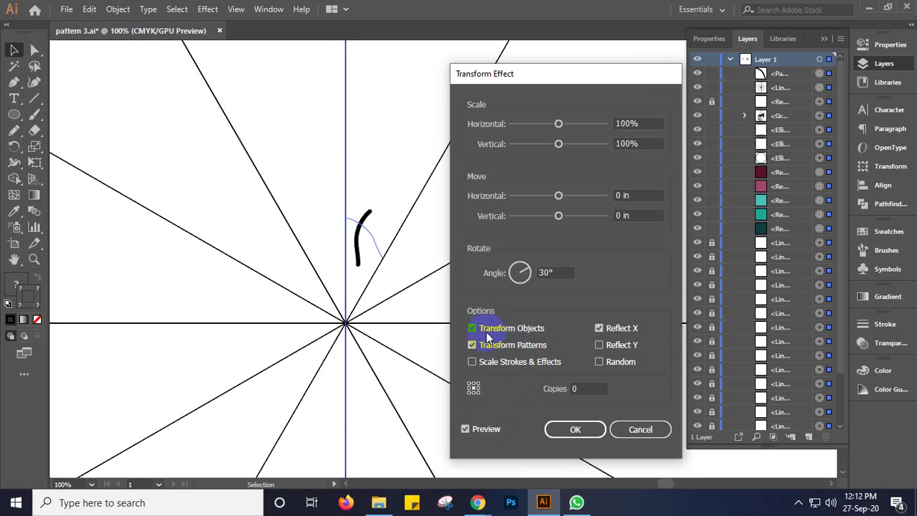
click(485, 331)
Try 3 copies without Transform Objects, lower the number again, and cancel the Transform effect
click(587, 388)
key(Up)
key(Up)
key(Up)
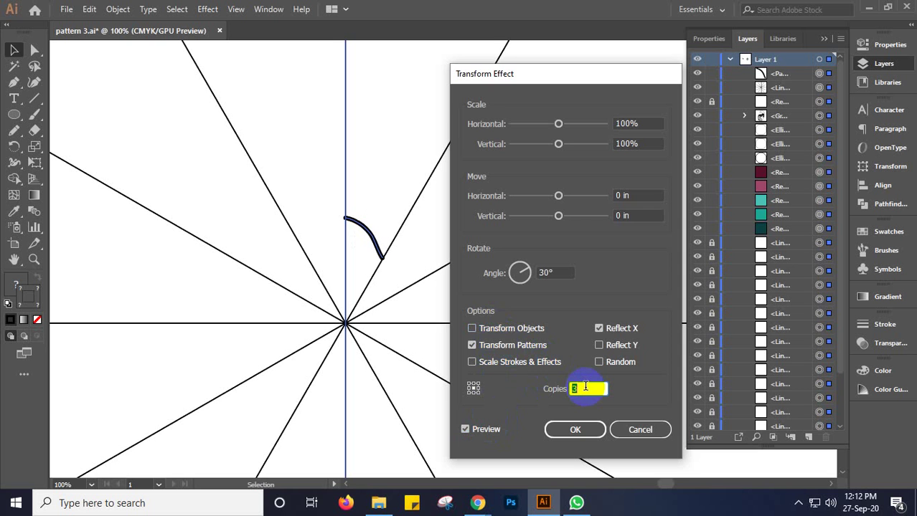
key(Down)
key(Down)
key(Down)
click(635, 428)
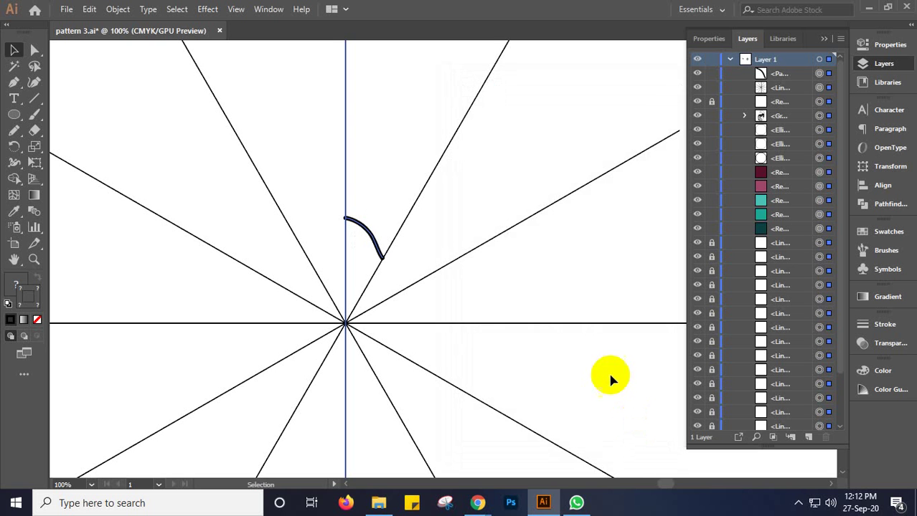
Target Layer 1 as a whole and start the Transform effect on it with preview on
click(819, 59)
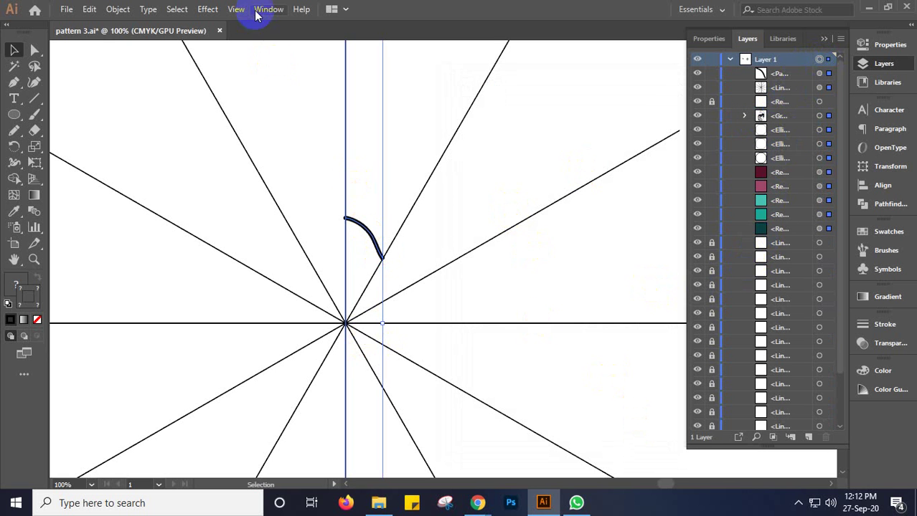
click(207, 10)
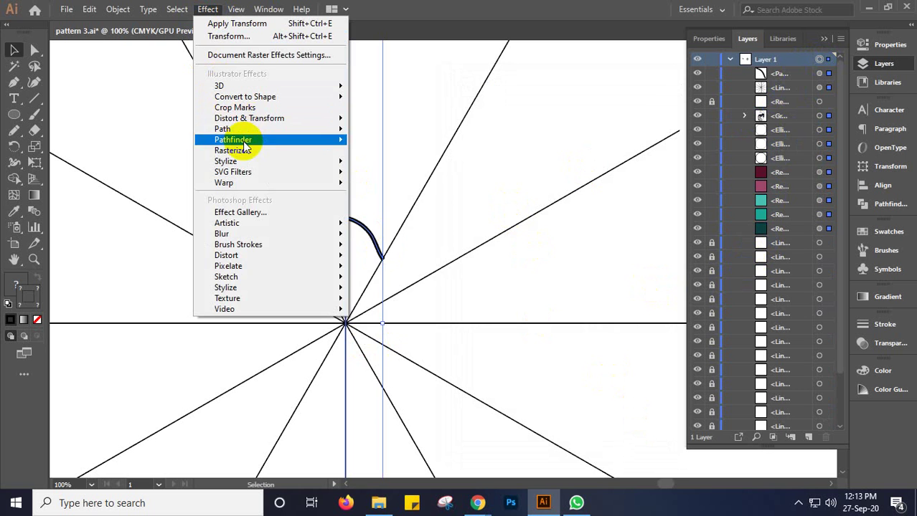
mouse_move(245, 119)
click(403, 166)
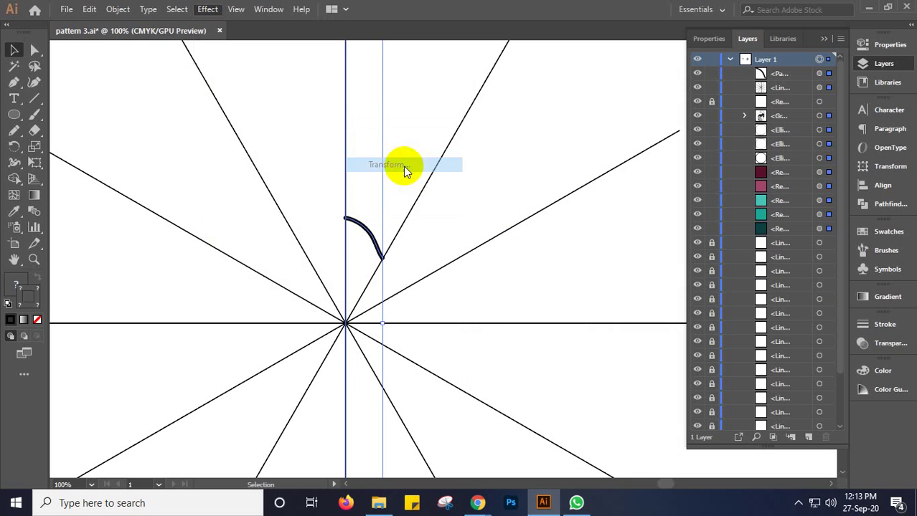
click(483, 431)
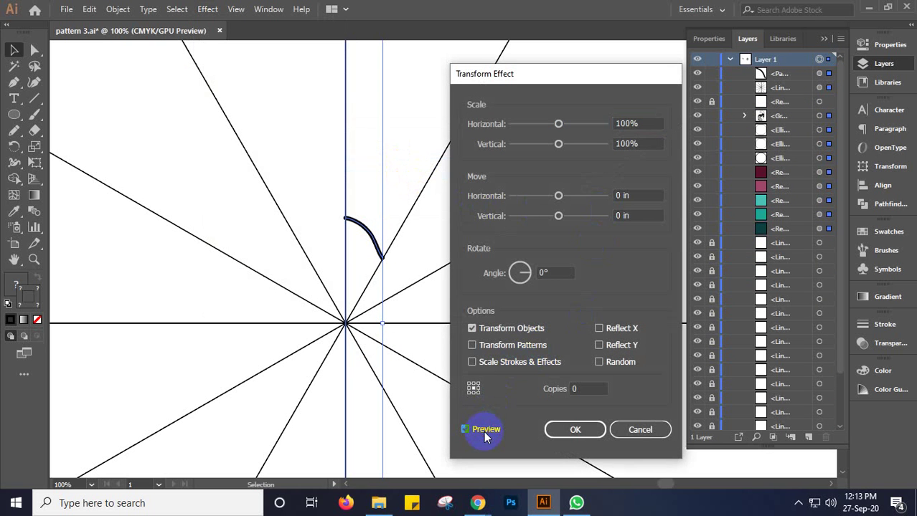
Try Reflect X in the Transform effect, turn it off, and enable Reflect Y instead
click(601, 329)
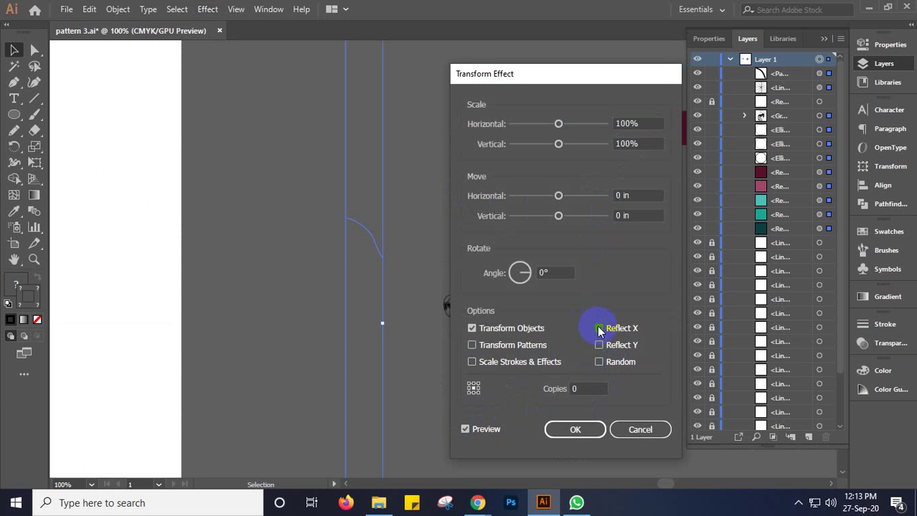
click(599, 329)
click(601, 342)
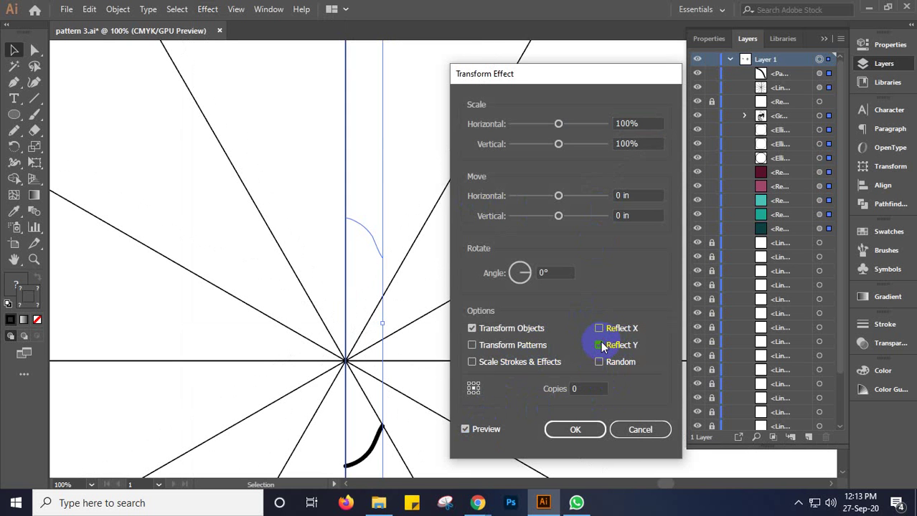
Raise the number of copies to 6 and apply the Transform effect to Layer 1
click(587, 388)
text(2)
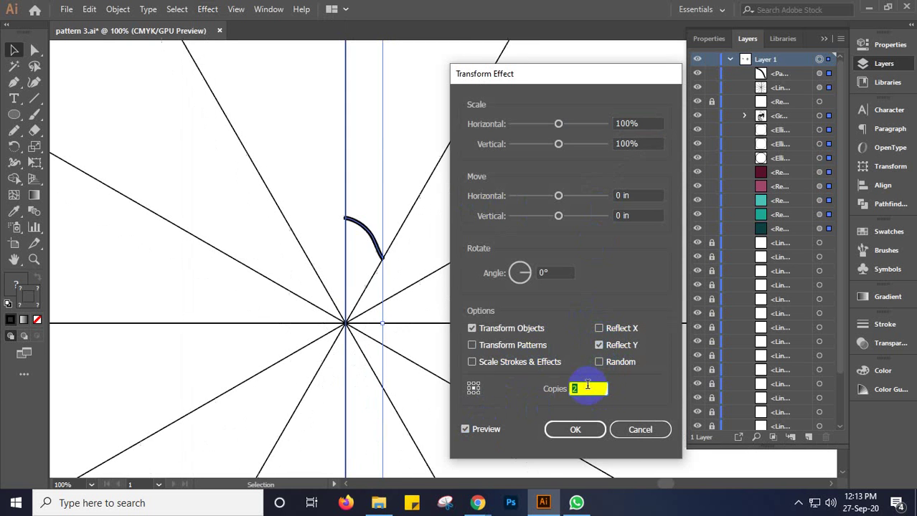
key(Up)
key(Up)
key(Up)
key(Up)
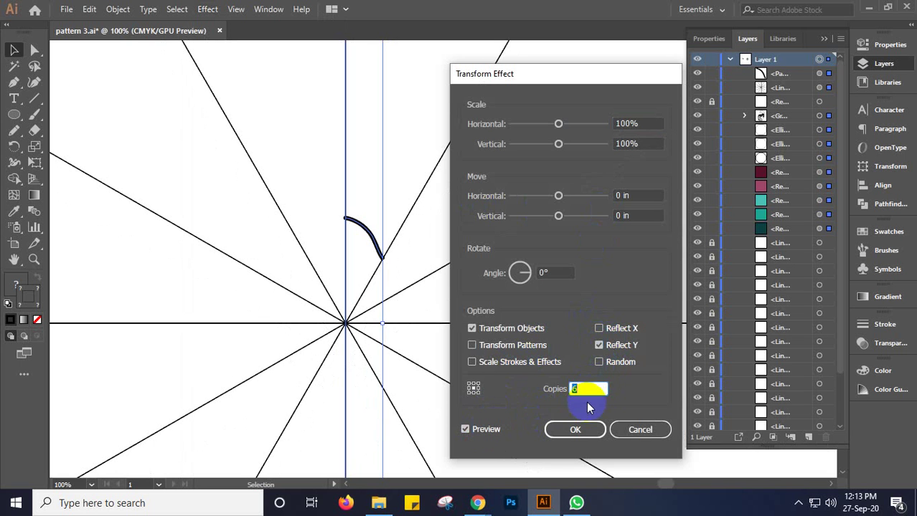
click(575, 429)
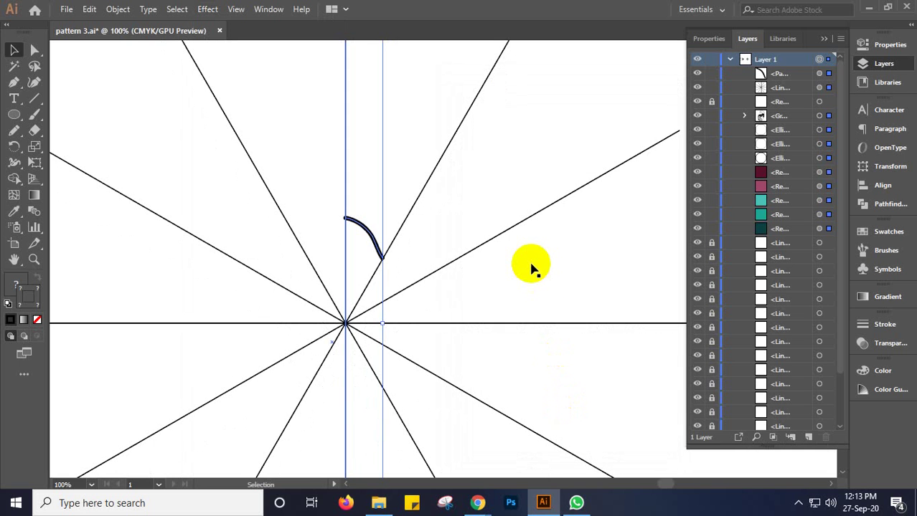
Undo the recent edits back to before the curved motif was drawn on the radial lines
scroll(531, 269, down, 2)
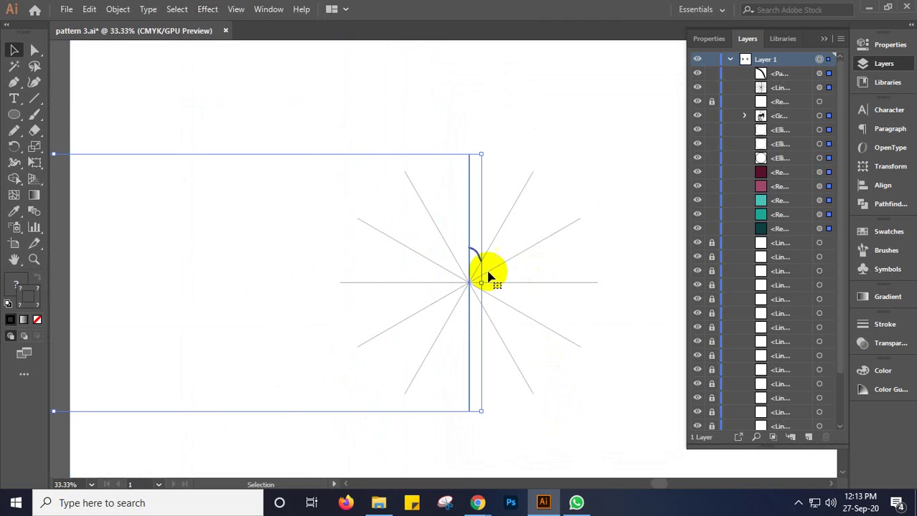
scroll(485, 277, down, 3)
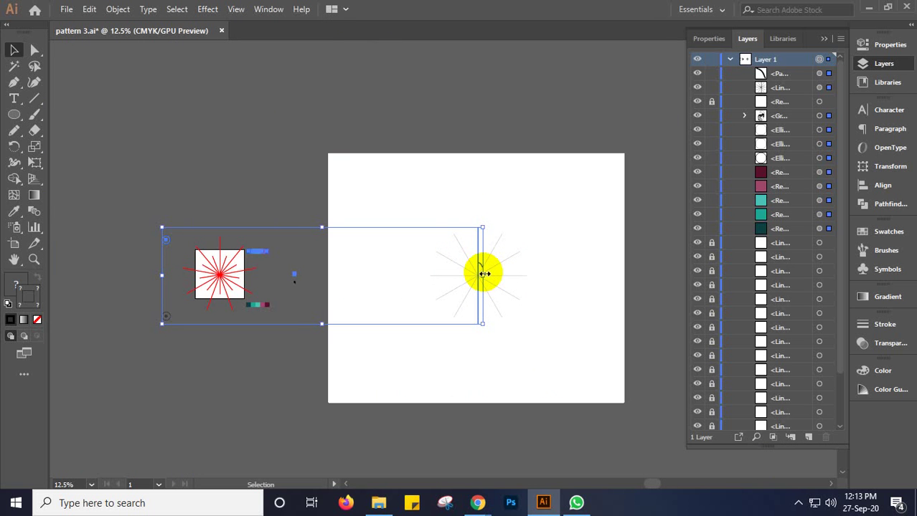
click(401, 166)
key(a)
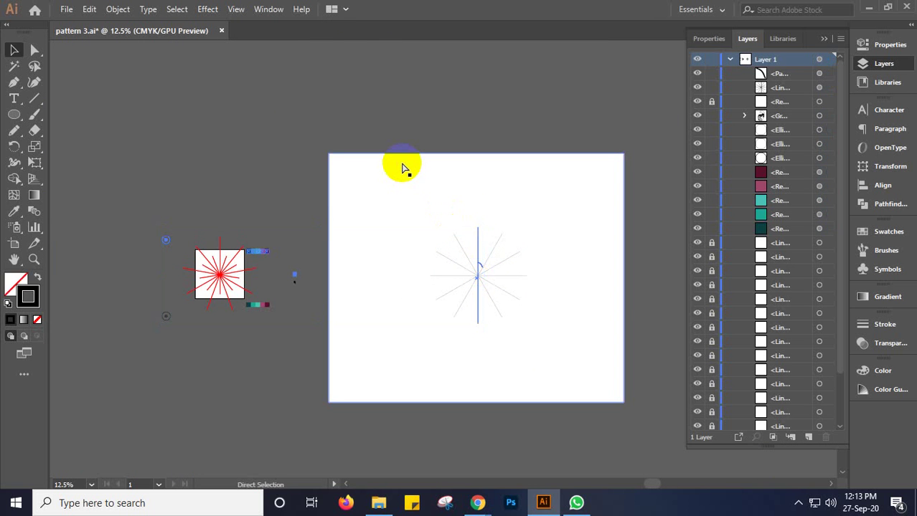
key(ctrl+a)
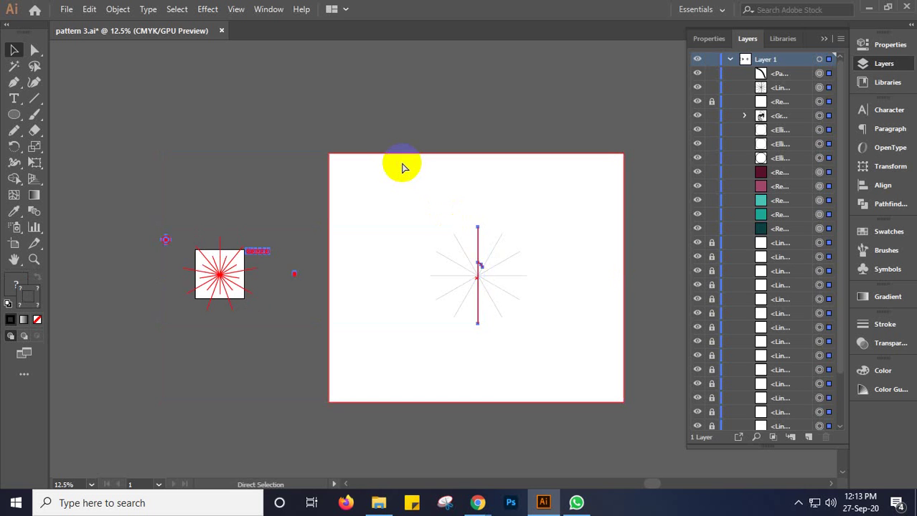
key(ctrl+8)
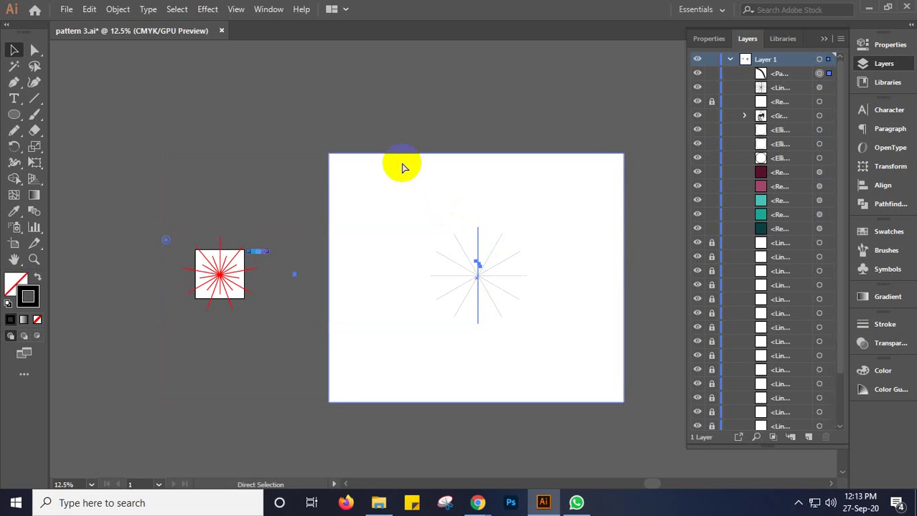
key(ctrl+z)
key(ctrl+z)
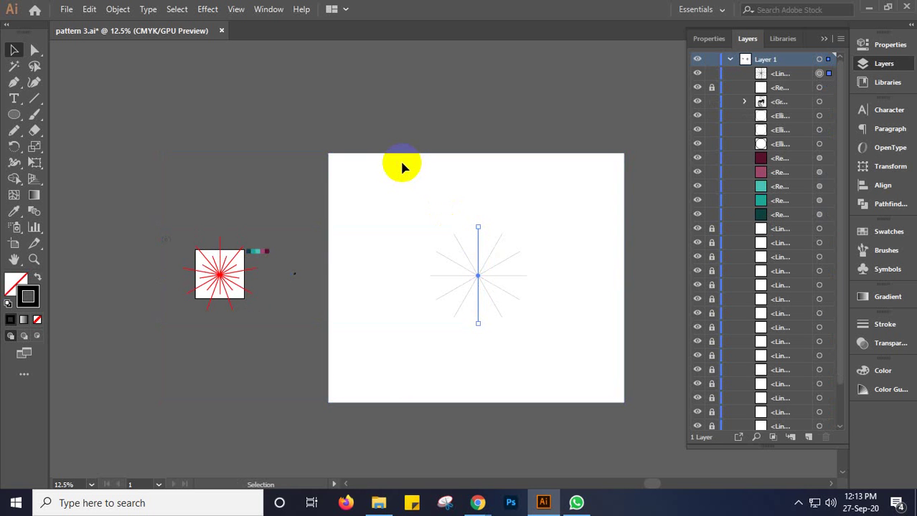
drag(384, 133, 554, 392)
click(797, 502)
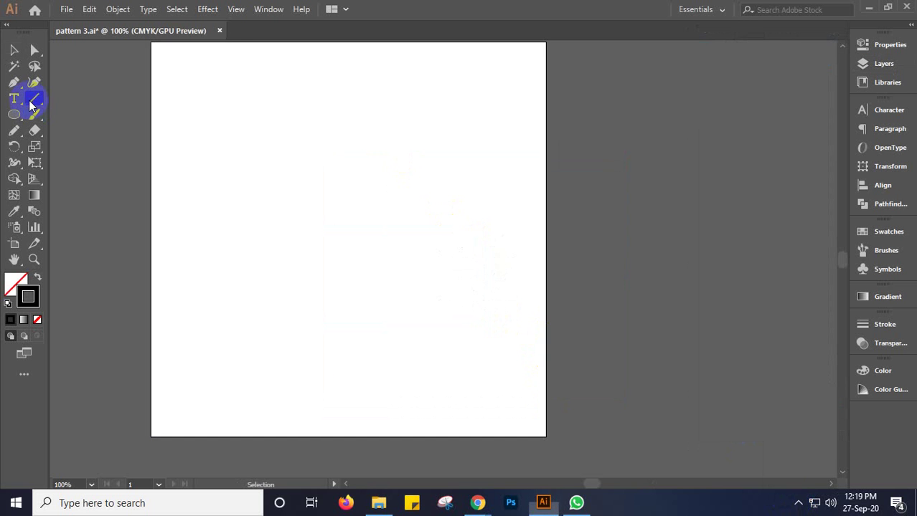
Draw a vertical line through the artboard's centre from edge to edge and add a horizontal copy rotated 90° across it
click(34, 100)
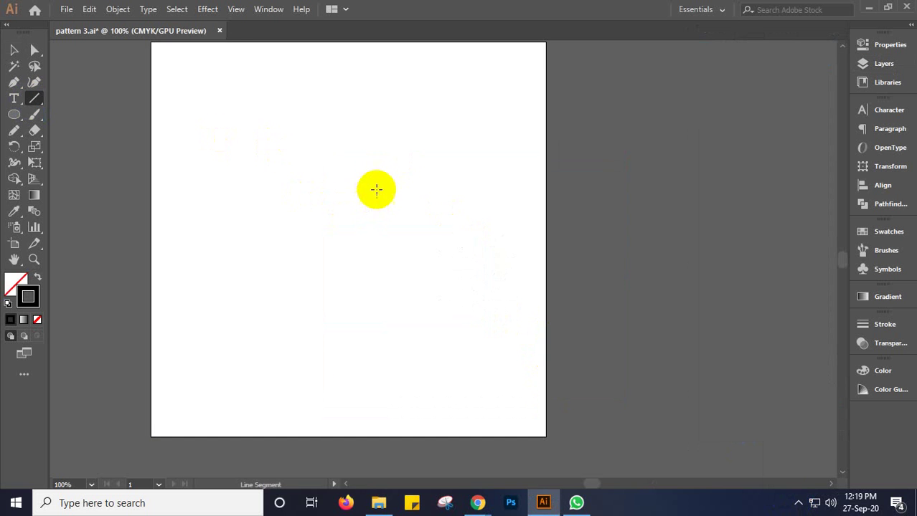
scroll(376, 189, up, 2)
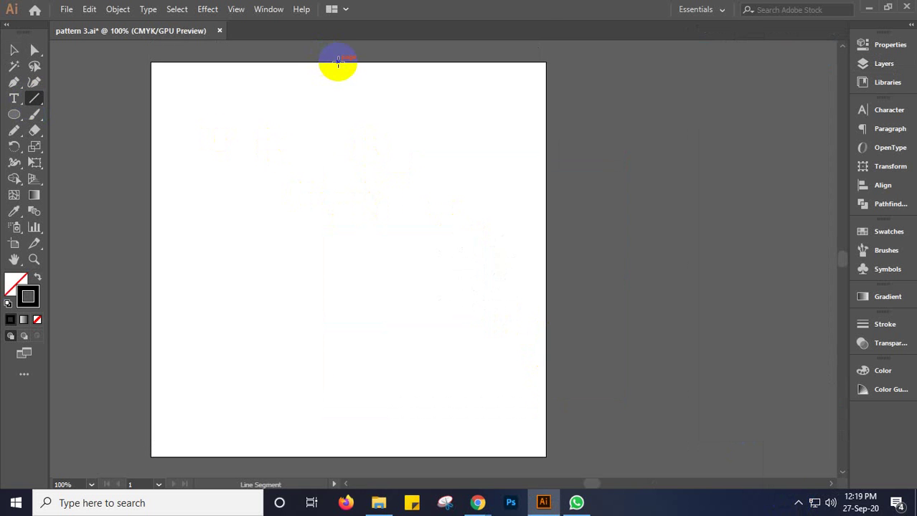
drag(347, 63, 357, 458)
key(v)
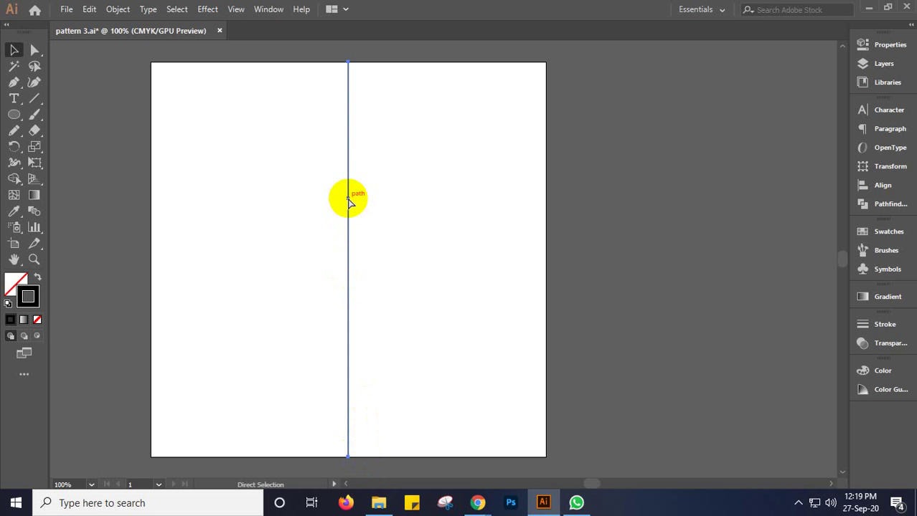
drag(343, 462, 522, 282)
Select both crossing lines and show the list of layers
drag(272, 153, 406, 323)
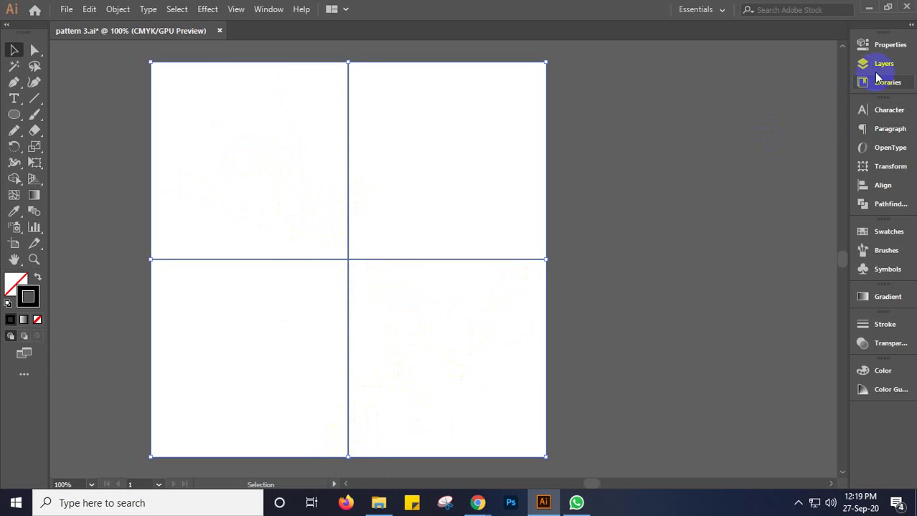
click(891, 47)
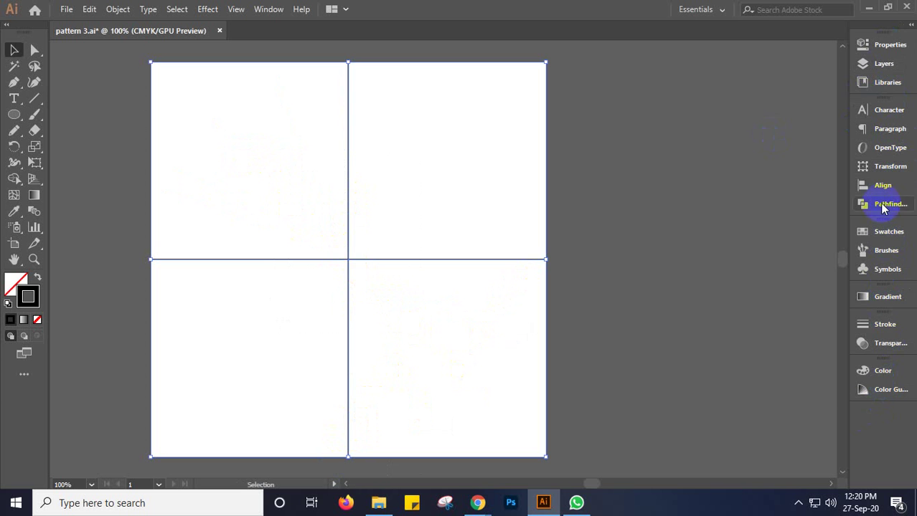
click(267, 9)
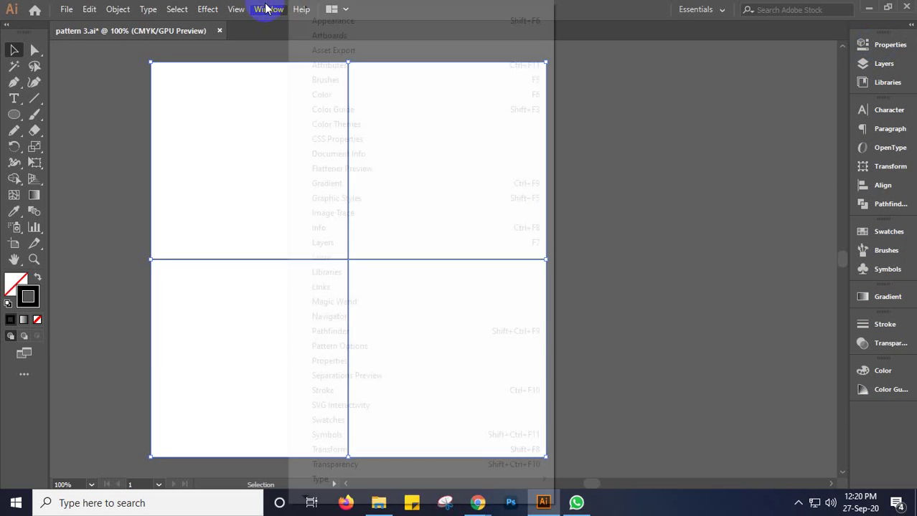
click(345, 243)
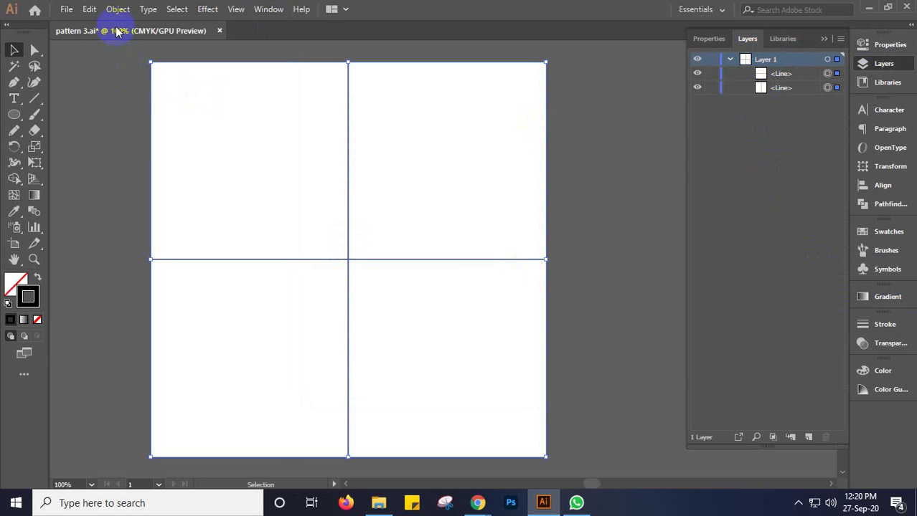
Convert the two crossing lines into guides, deselect them to check, and select both again
key(a)
click(205, 144)
key(v)
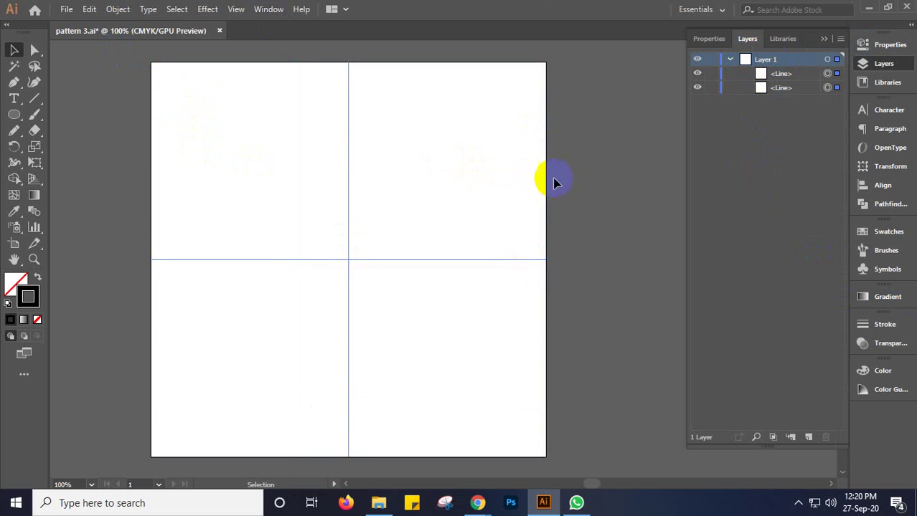
click(574, 185)
click(443, 164)
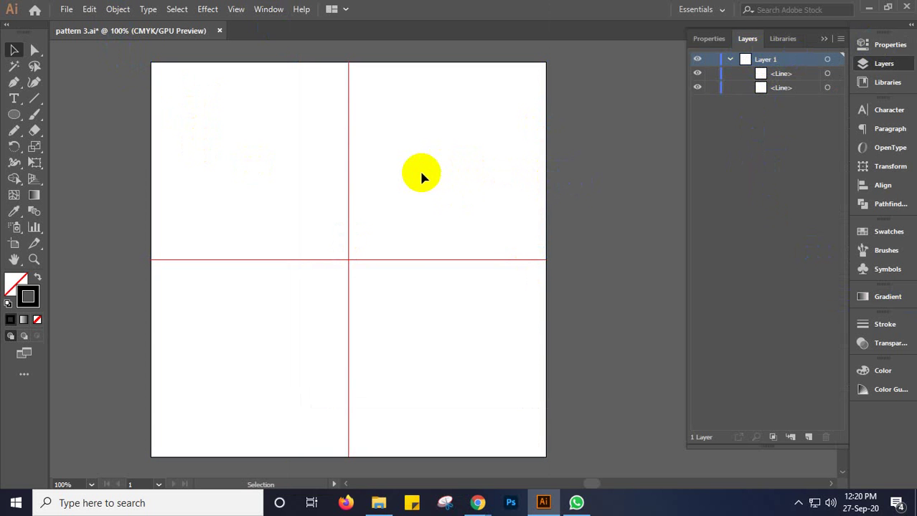
click(583, 158)
click(349, 175)
click(582, 170)
drag(301, 178, 426, 313)
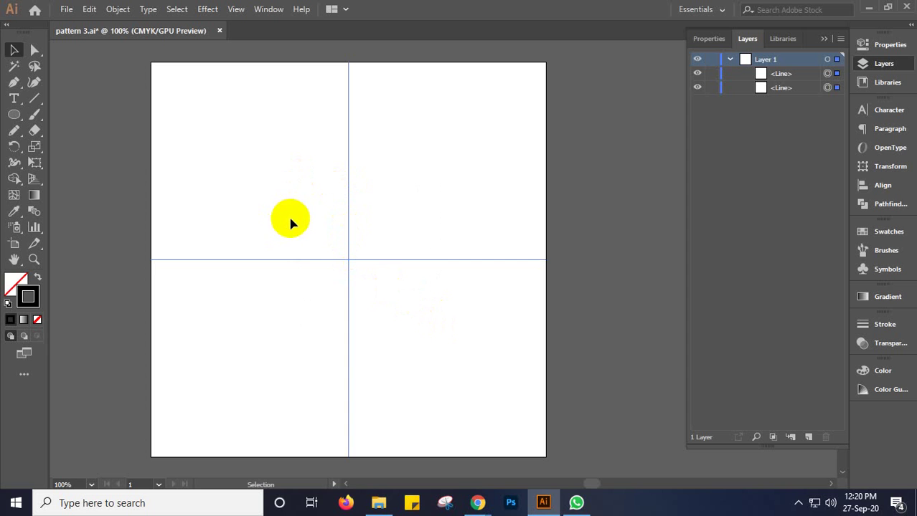
Try a 3° Twist effect on the whole of Layer 1, cancel it, and revert the guides to ordinary lines
click(829, 59)
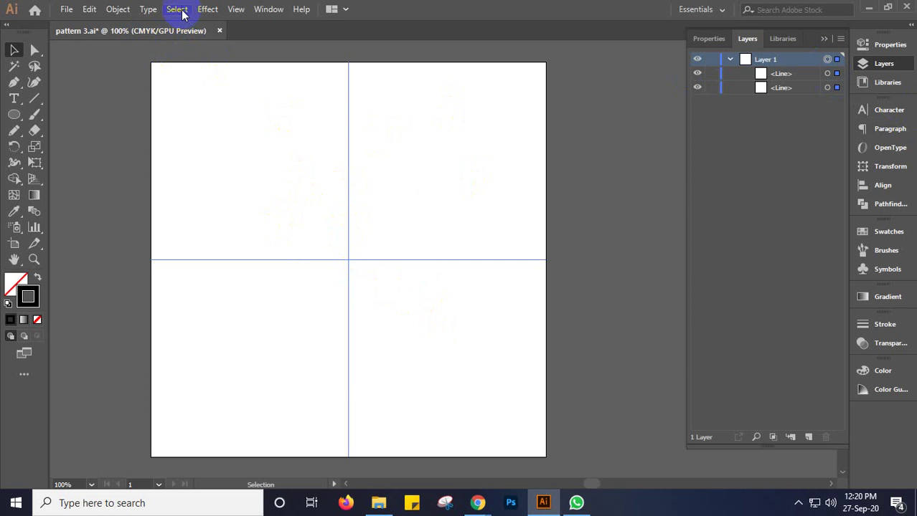
click(208, 10)
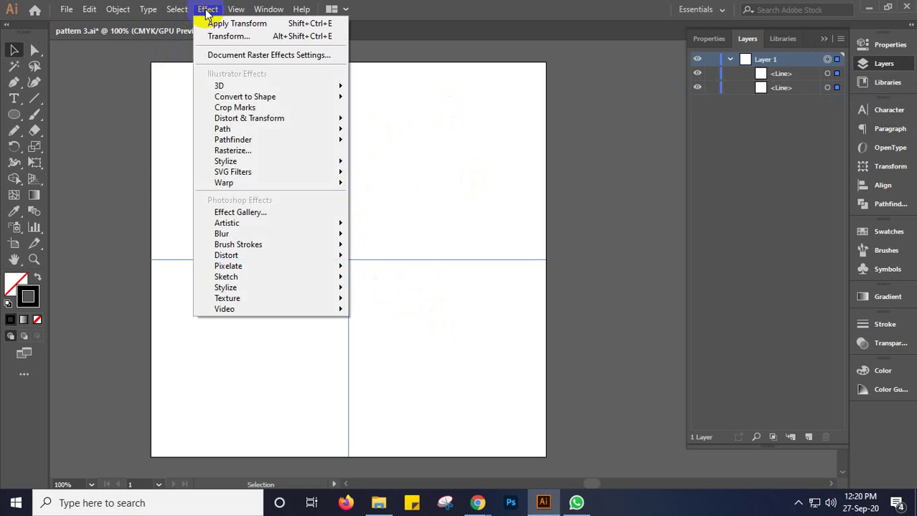
mouse_move(243, 120)
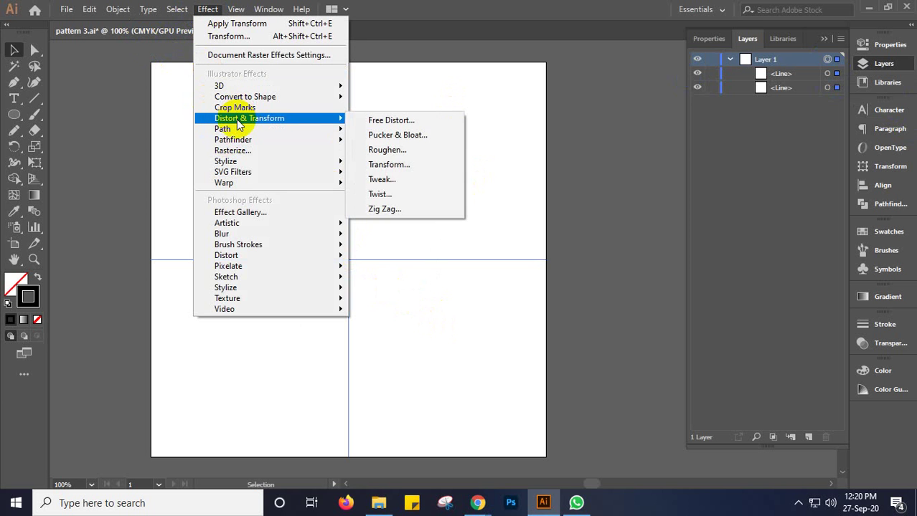
click(399, 194)
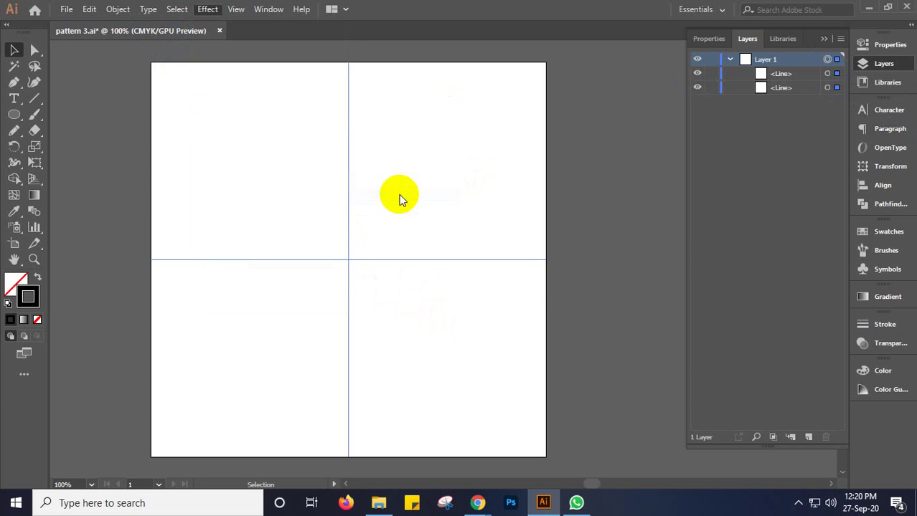
click(393, 270)
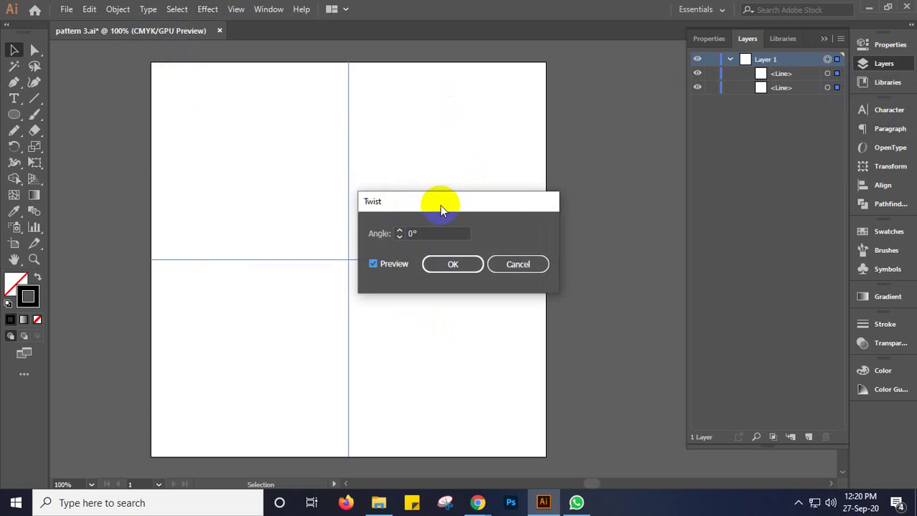
drag(439, 206, 552, 134)
double_click(545, 155)
text(3)
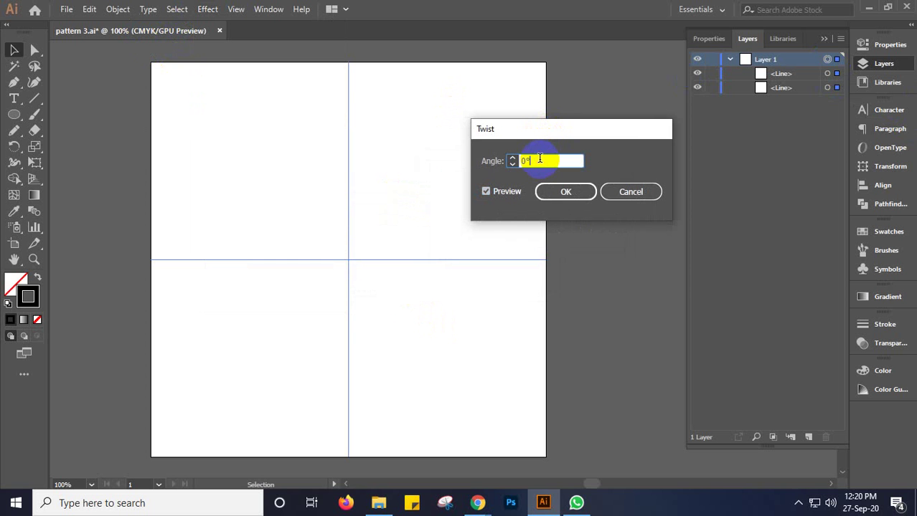
double_click(539, 158)
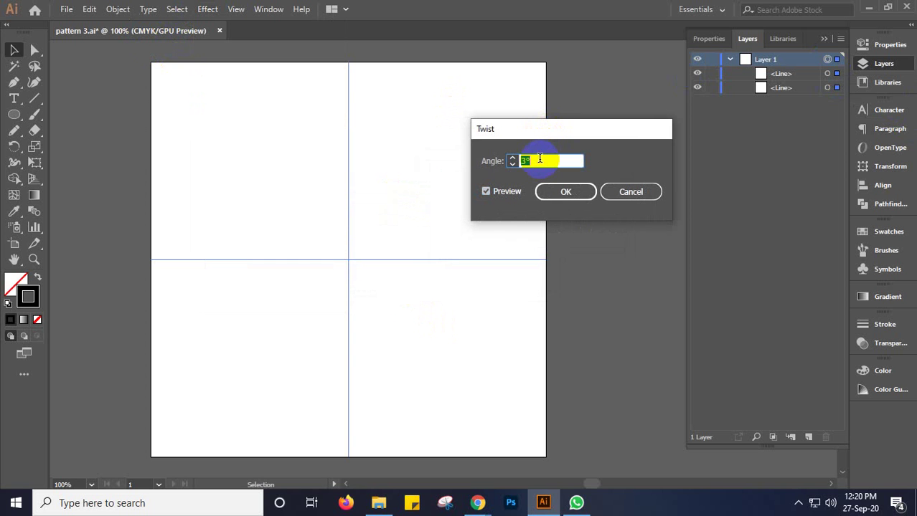
click(634, 194)
key(ctrl+a)
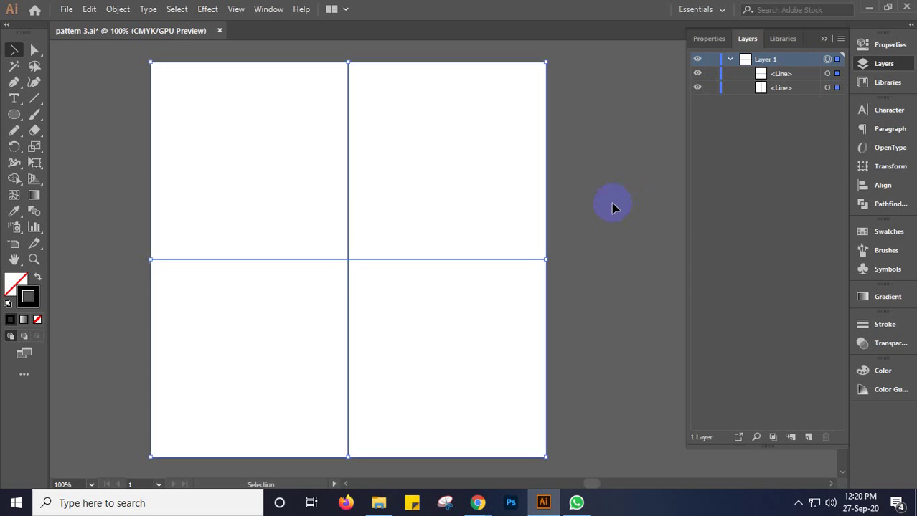
Start a Twist effect on the whole of Layer 1 and preview the crossing lines at an angle of 30°
click(207, 10)
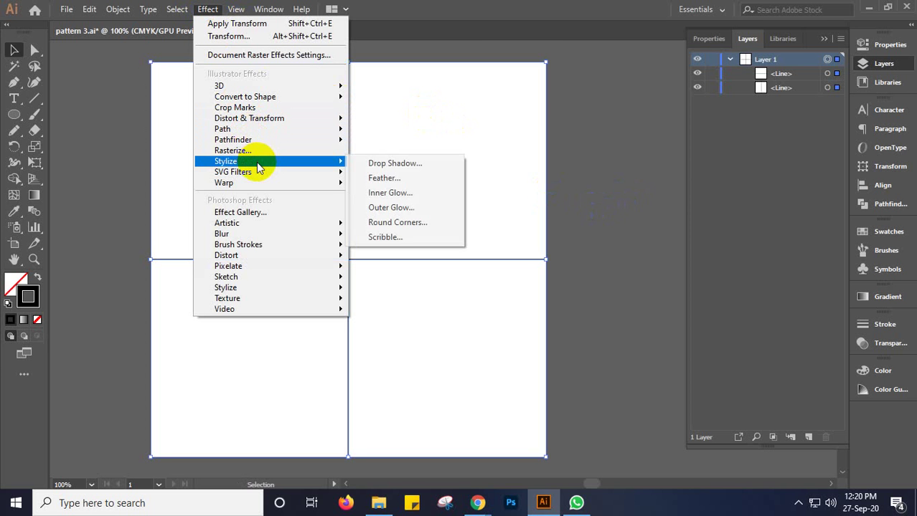
mouse_move(266, 119)
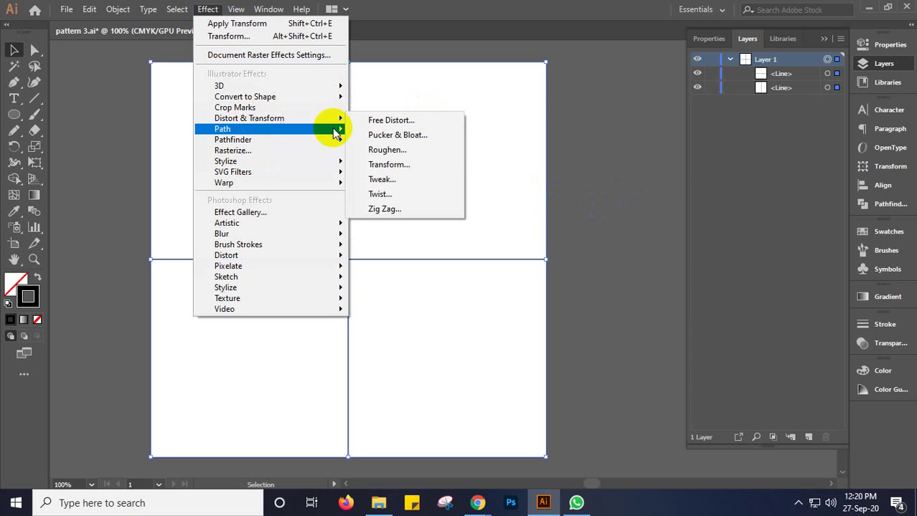
click(403, 193)
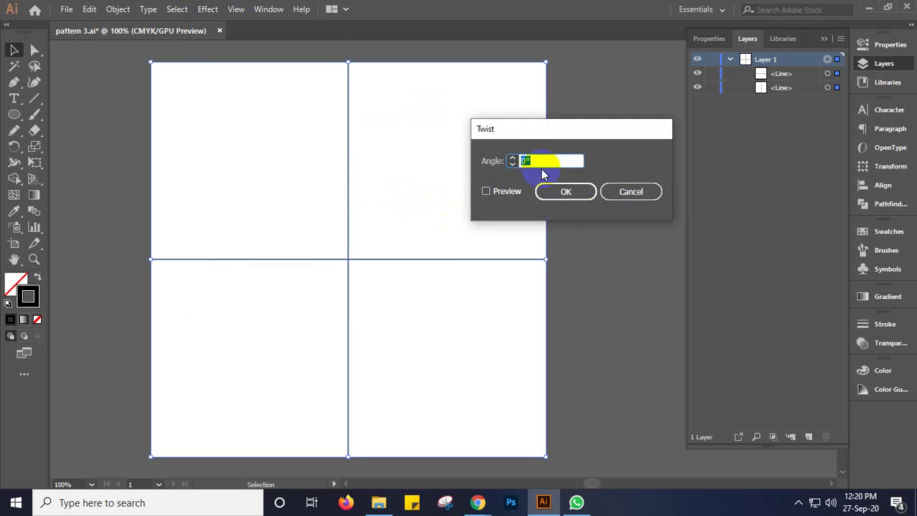
click(515, 191)
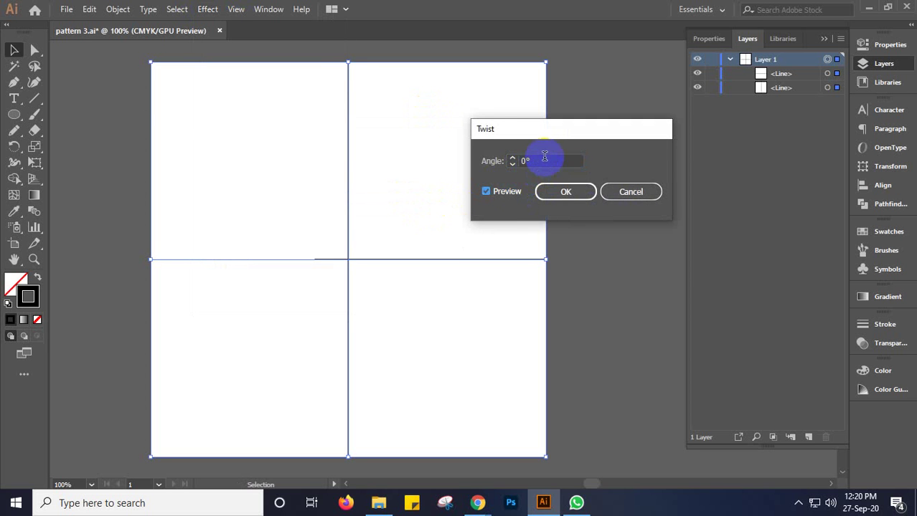
click(545, 162)
key(Up)
key(Up)
key(Up)
key(Up)
key(Up)
key(Up)
key(Up)
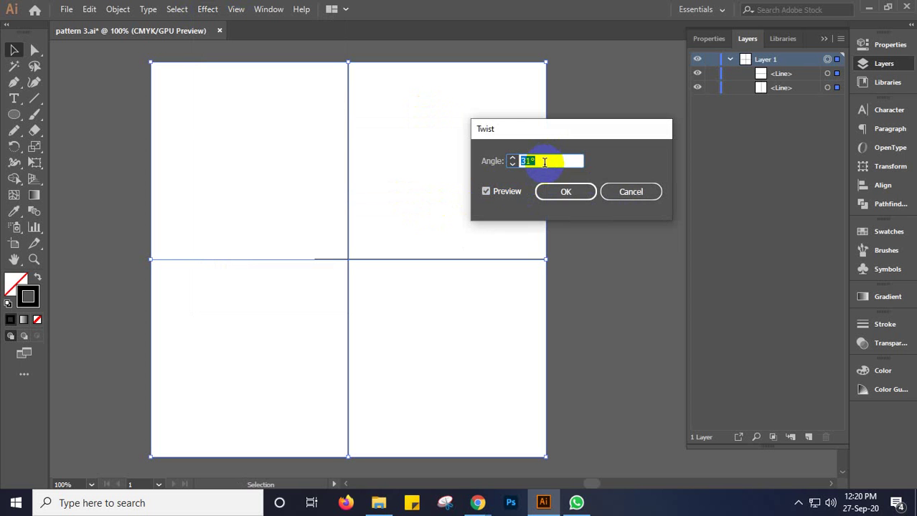
click(515, 193)
click(514, 196)
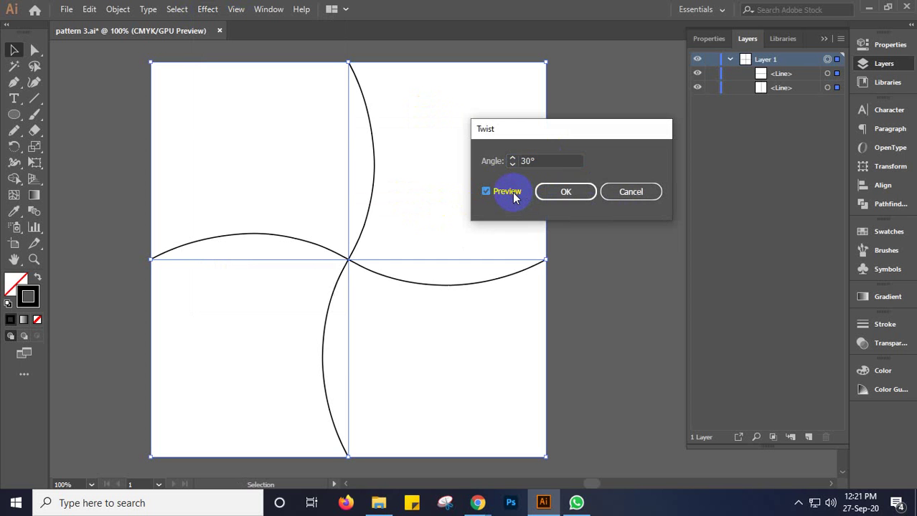
click(515, 193)
Try a Twist angle of 45° on the crossing lines and toggle the preview to compare
double_click(531, 161)
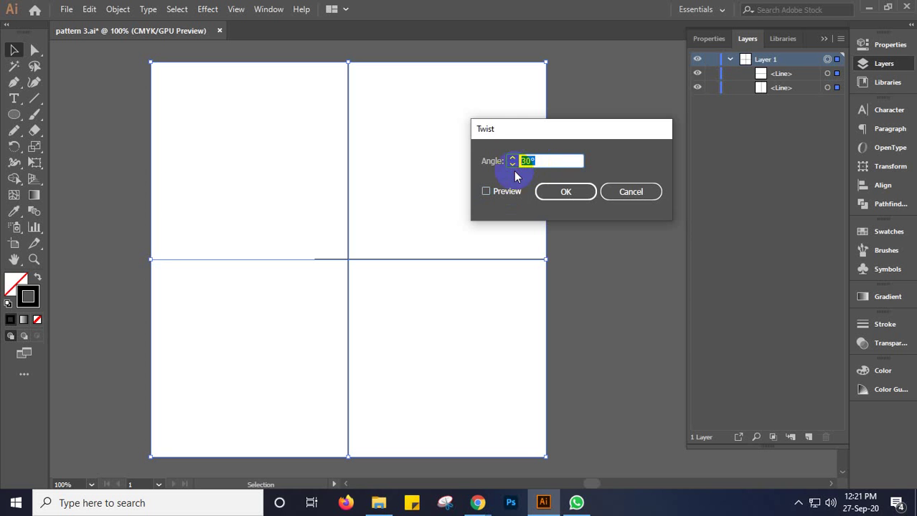
text(45)
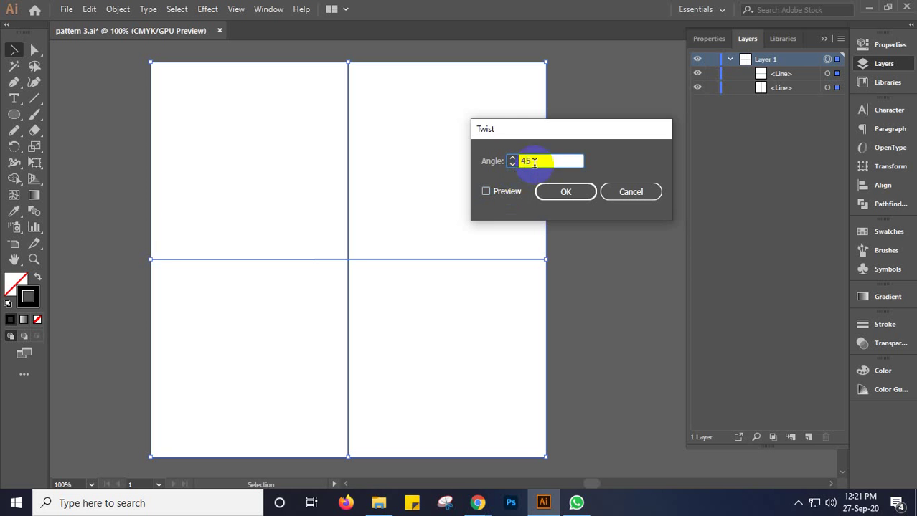
click(499, 193)
click(500, 192)
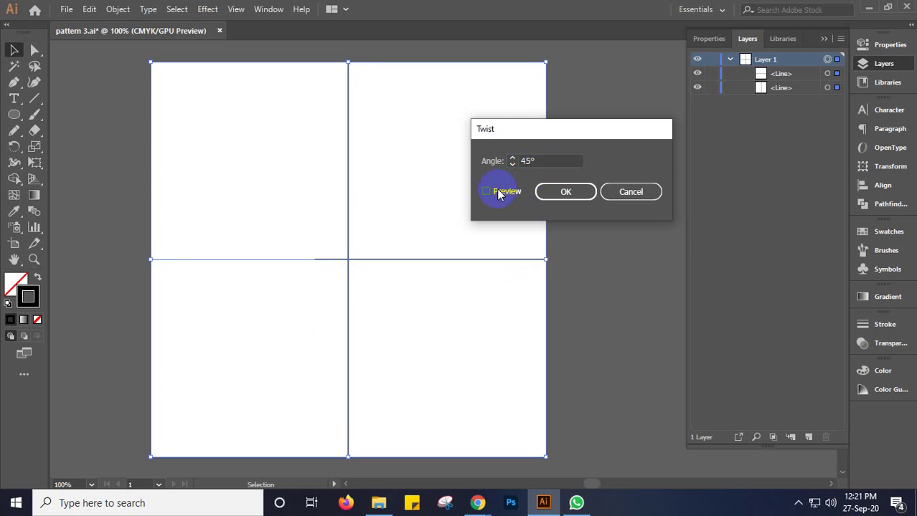
Set the Twist angle to 60°, check the preview, and apply the effect to Layer 1
double_click(528, 161)
text(60)
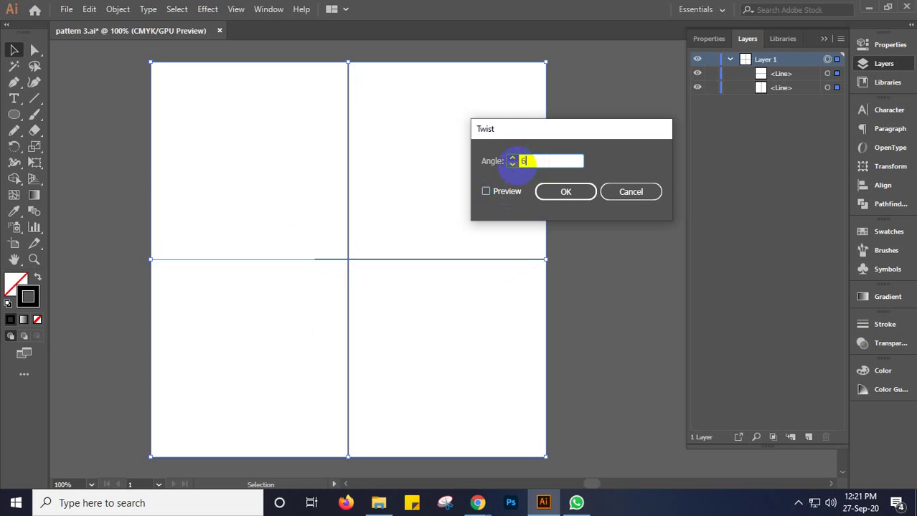
click(511, 192)
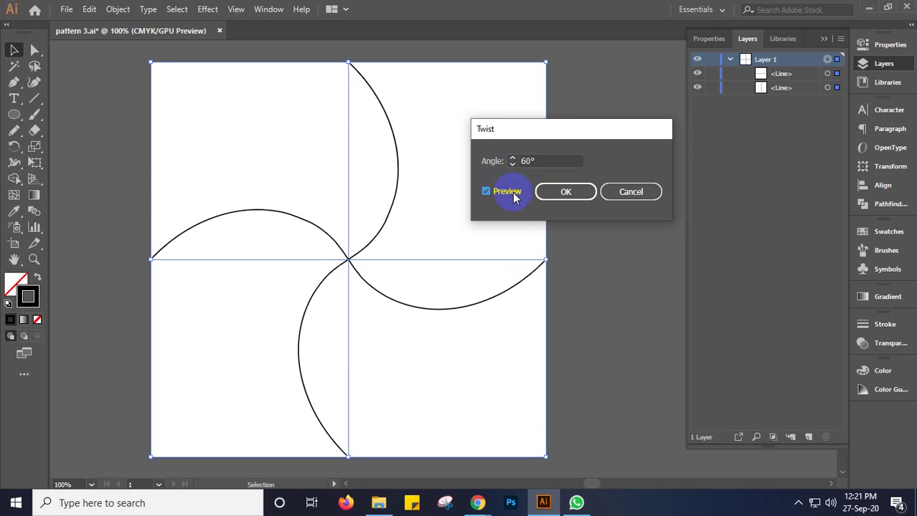
click(513, 198)
click(513, 198)
click(581, 194)
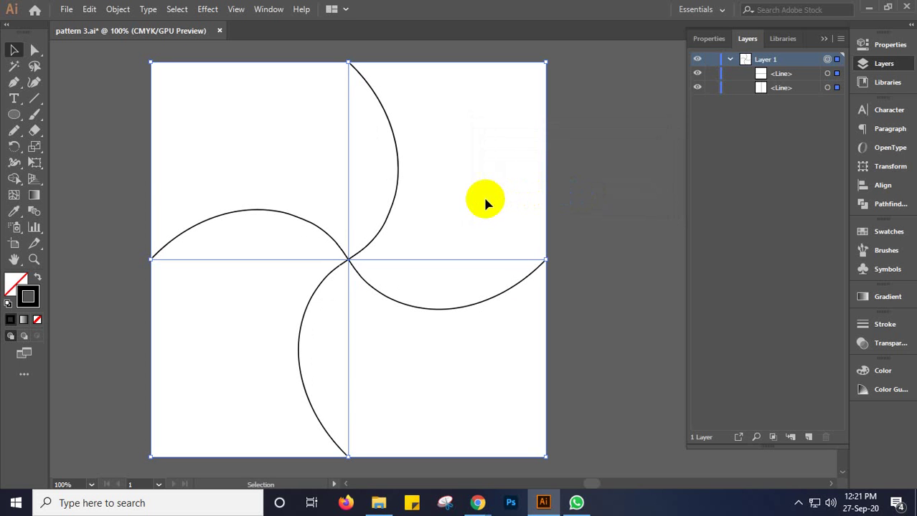
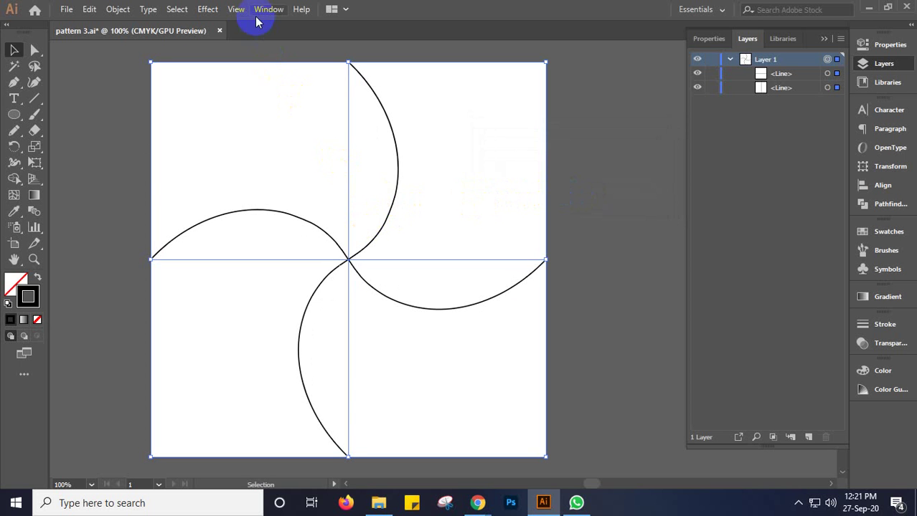
Open the settings for a Transform effect on the twisted lines of Layer 1
click(207, 9)
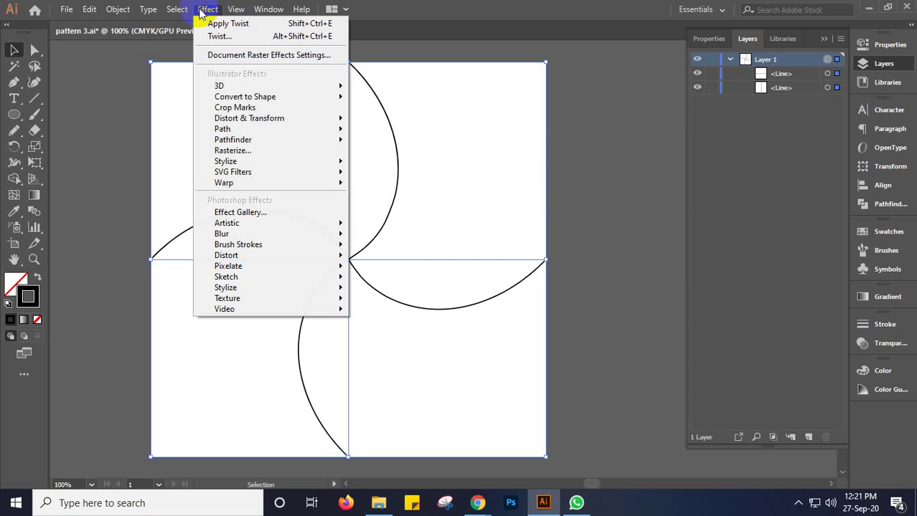
mouse_move(240, 124)
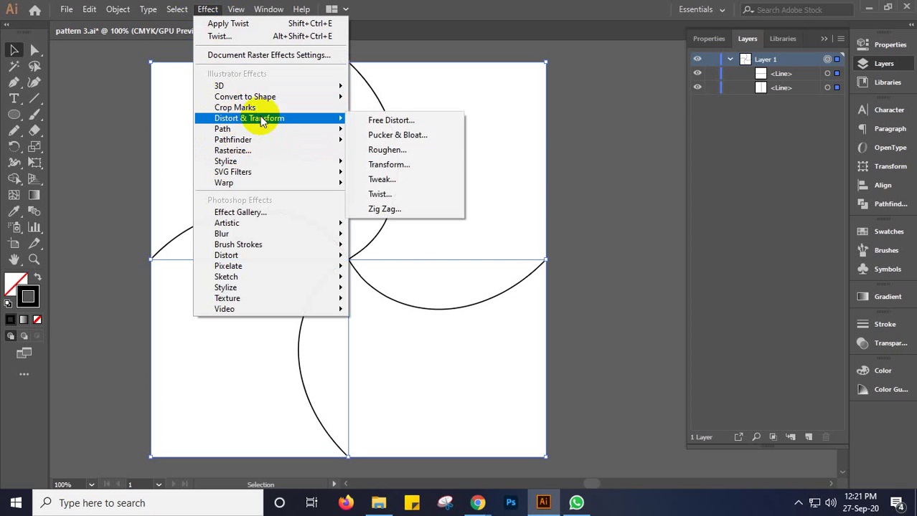
click(415, 165)
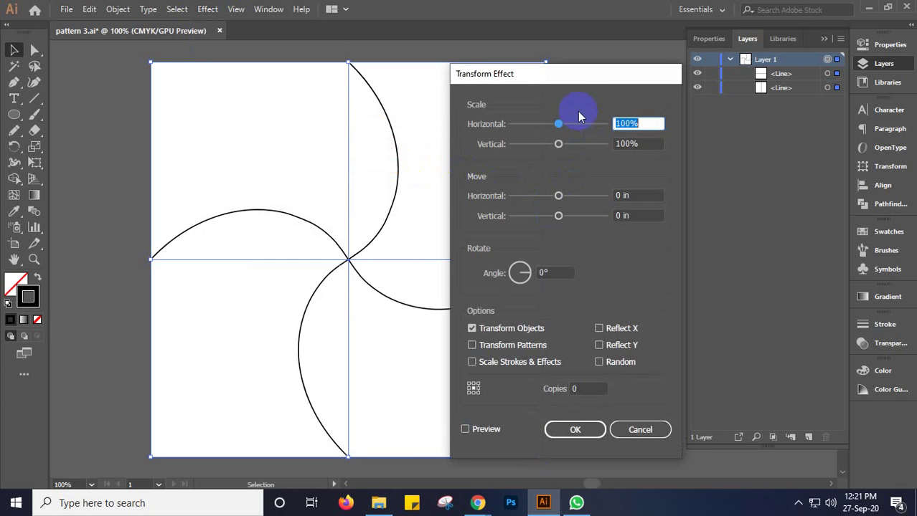
Set the layer's Transform effect to 10 copies with Reflect X enabled and preview it on the artboard
drag(580, 76, 610, 62)
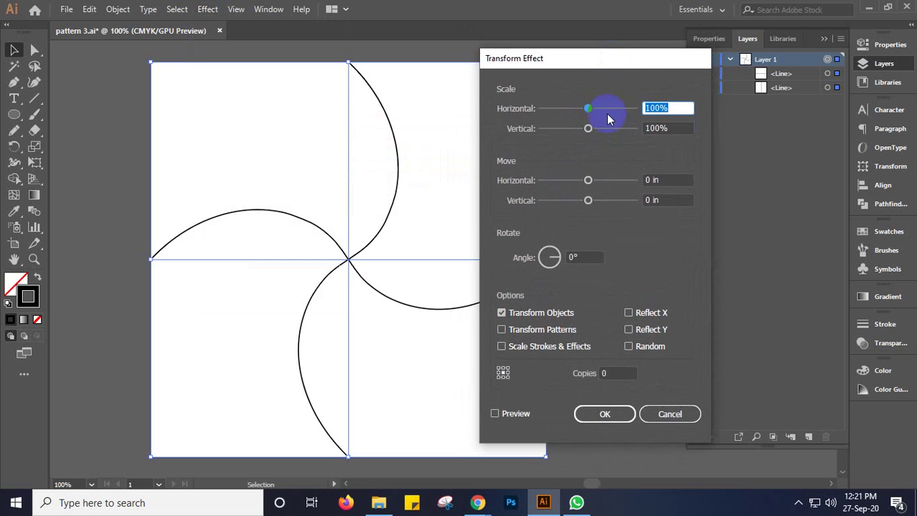
click(617, 375)
key(Up)
key(Up)
key(Up)
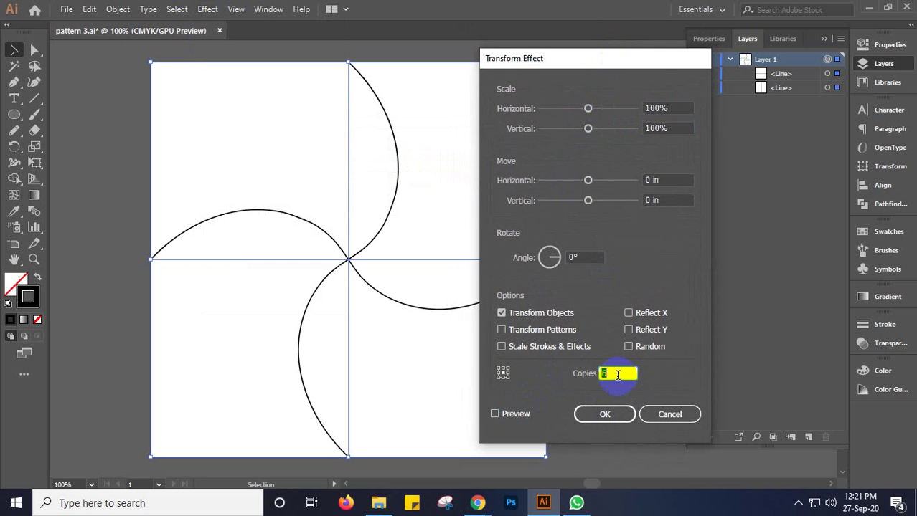
click(505, 415)
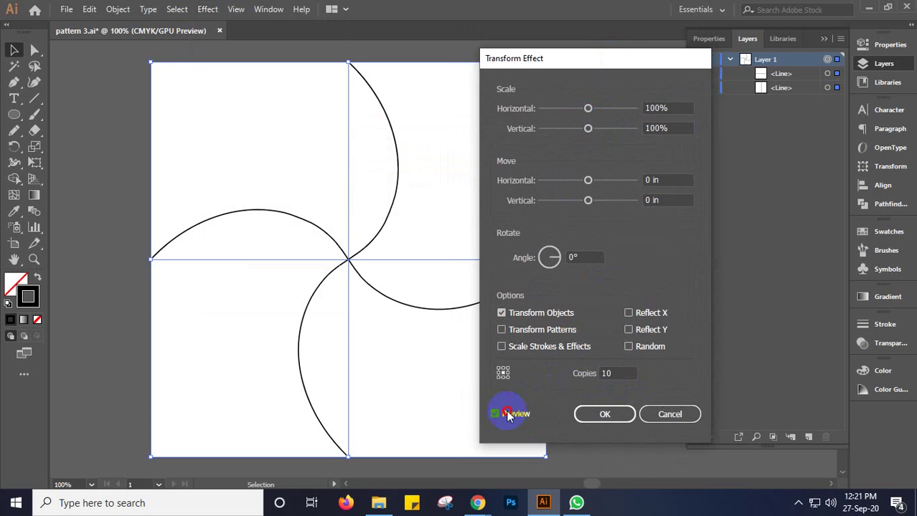
click(631, 312)
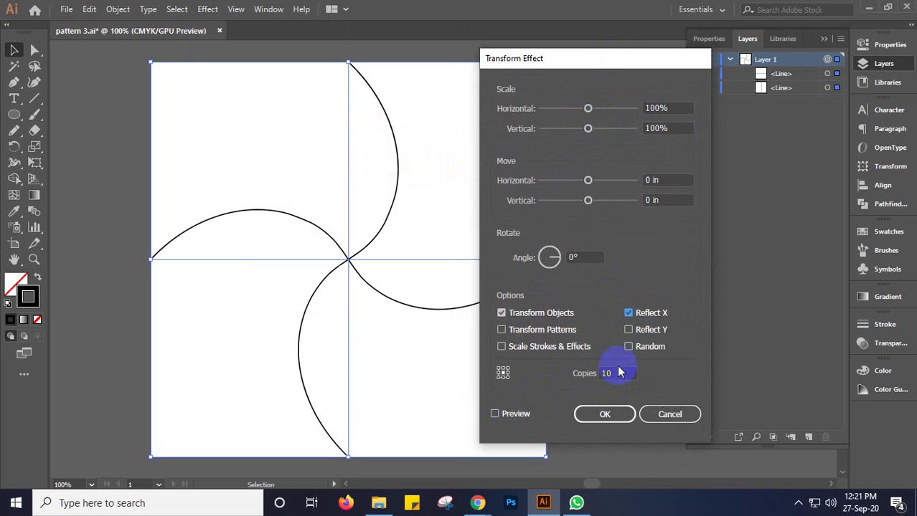
click(512, 420)
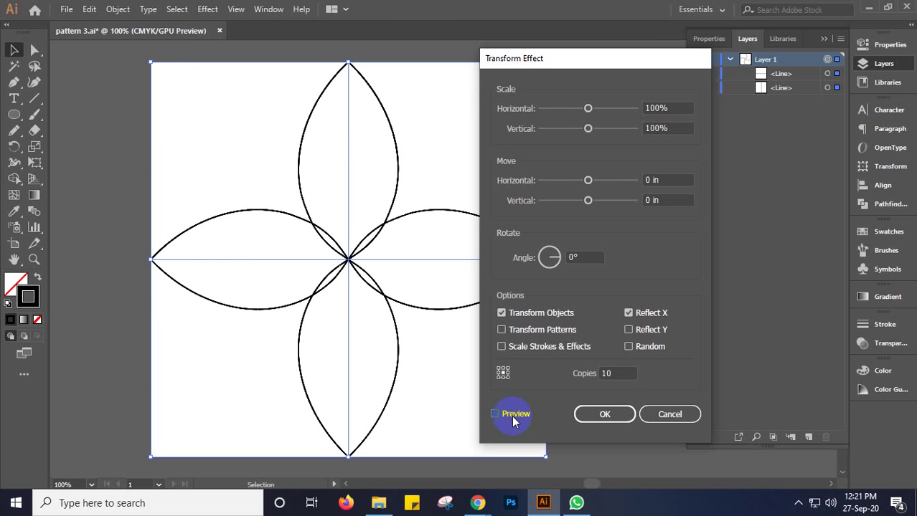
Try 11 copies with Reflect Y added to the Transform effect, preview it, and turn Reflect Y back off
click(606, 373)
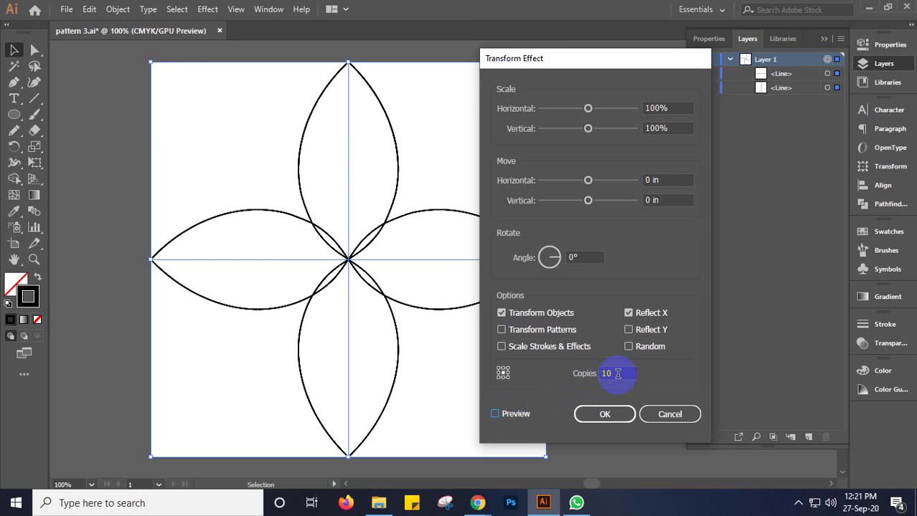
key(Up)
click(502, 414)
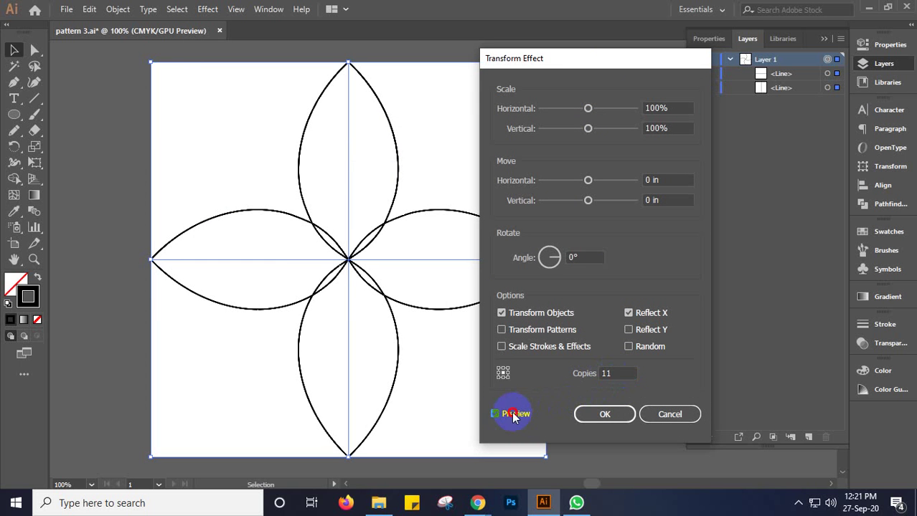
click(628, 330)
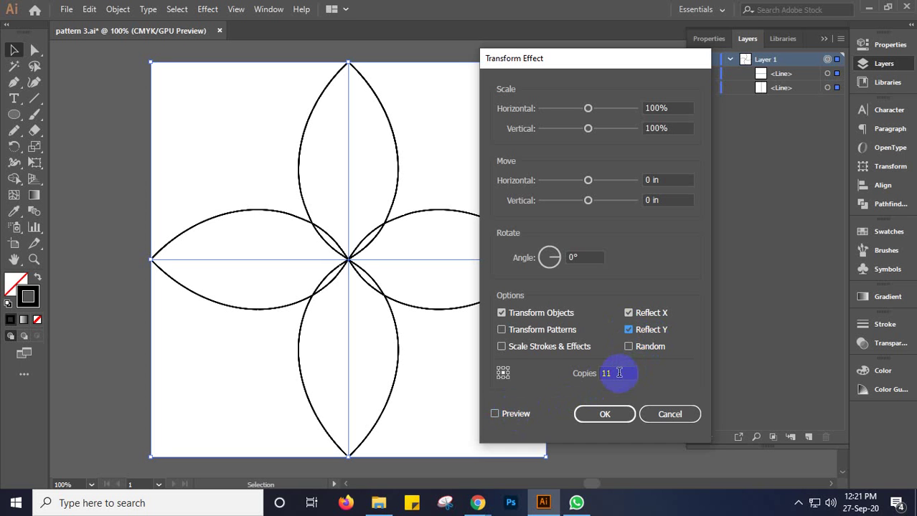
click(513, 418)
click(513, 423)
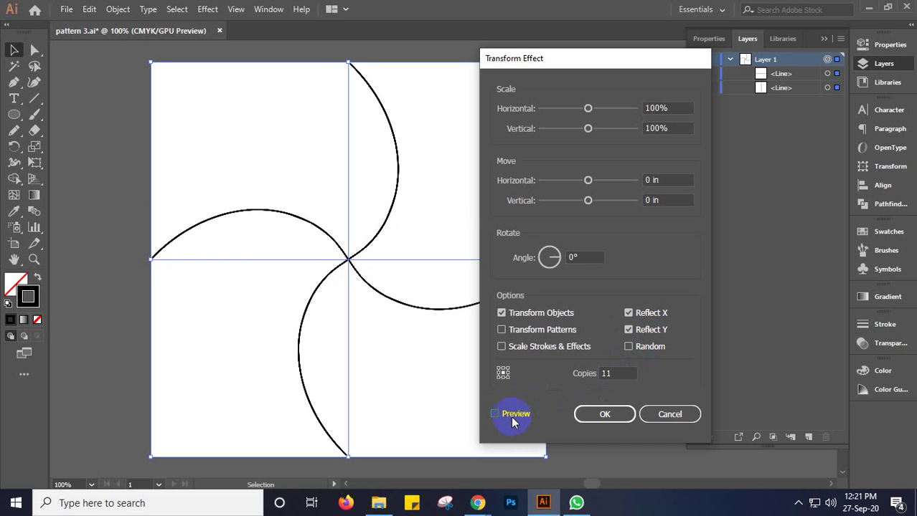
click(514, 419)
click(619, 382)
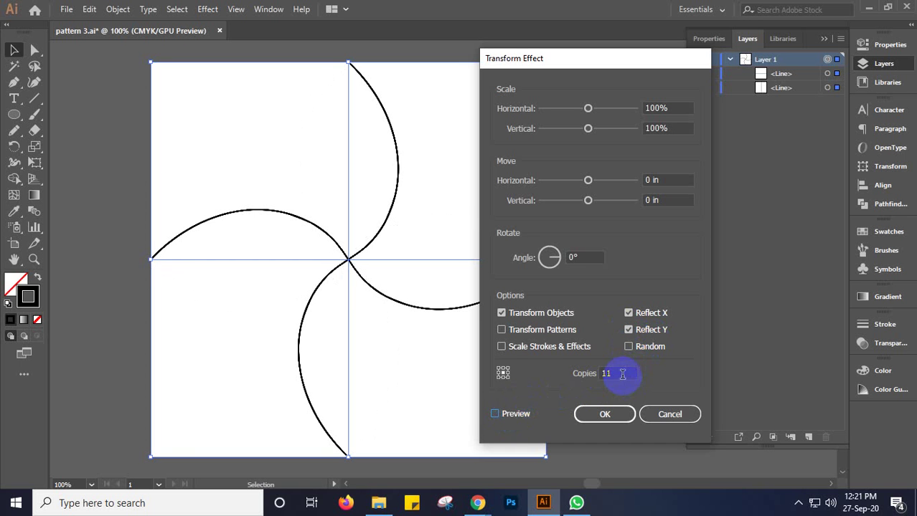
click(629, 330)
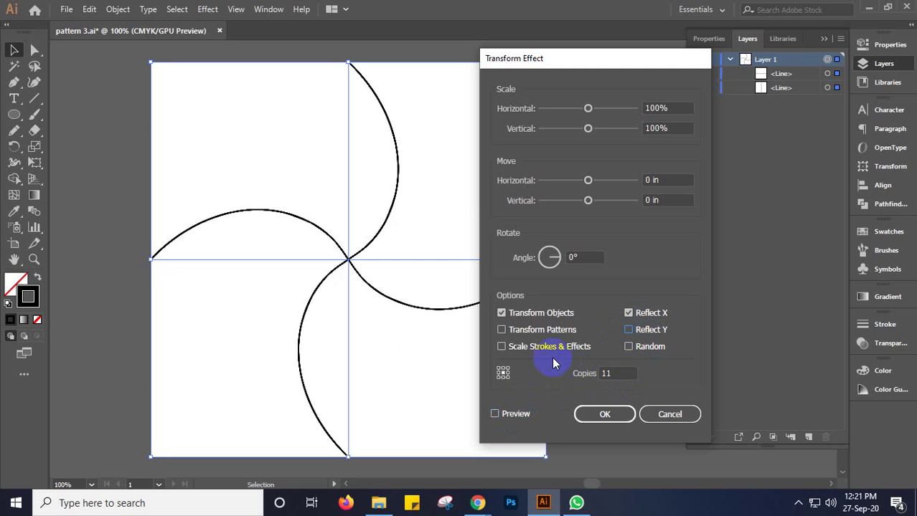
Try a 30° rotation angle in the Transform effect and preview it
click(584, 257)
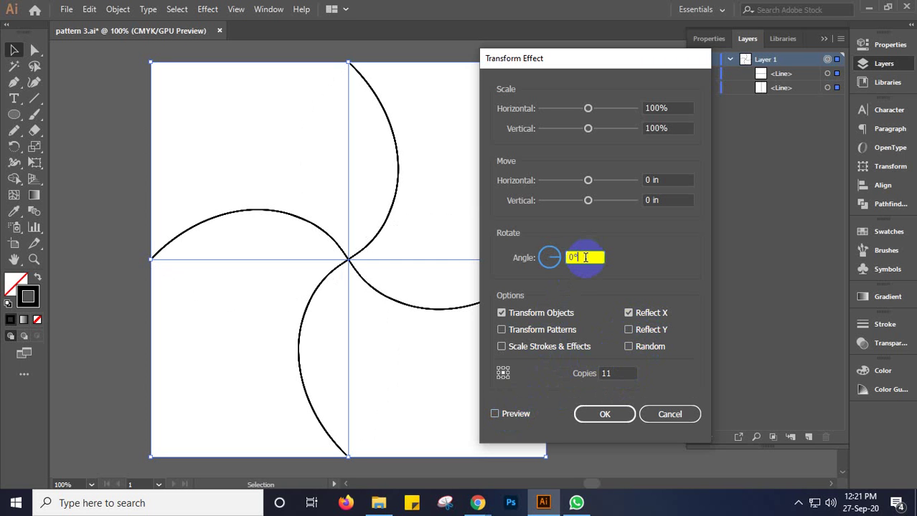
key(Up)
key(Up)
key(Up)
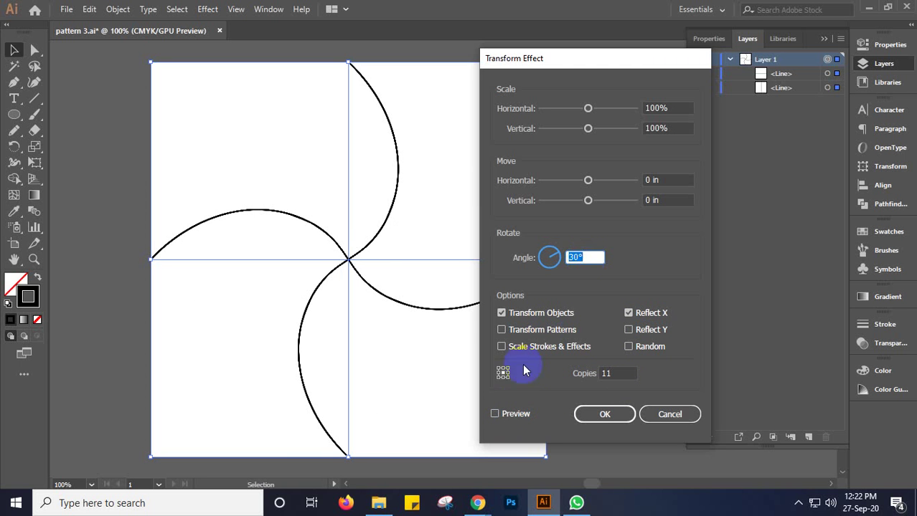
click(513, 415)
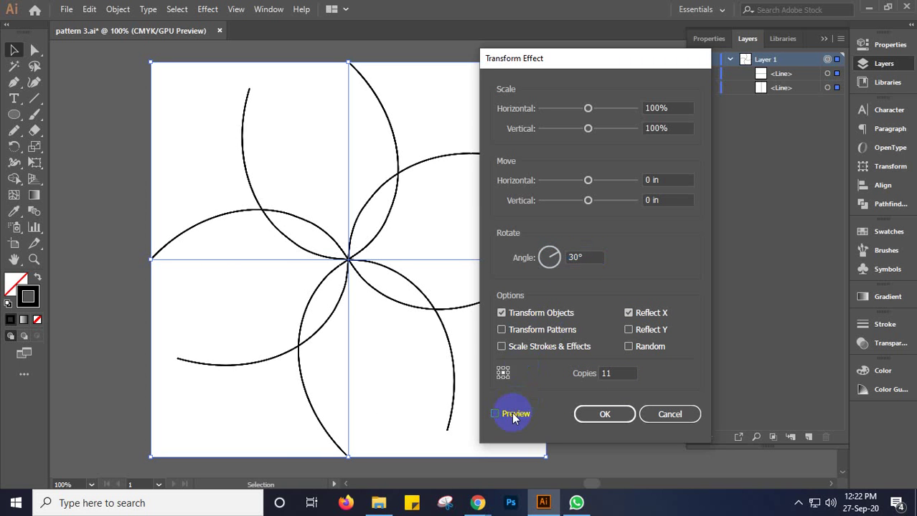
Set the Transform effect's rotation angle to 360° and leave the preview on
click(593, 257)
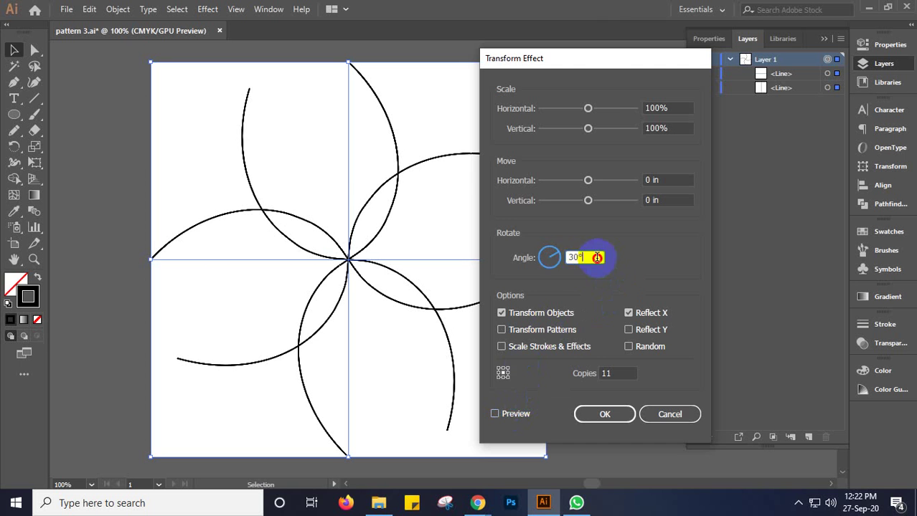
text(360)
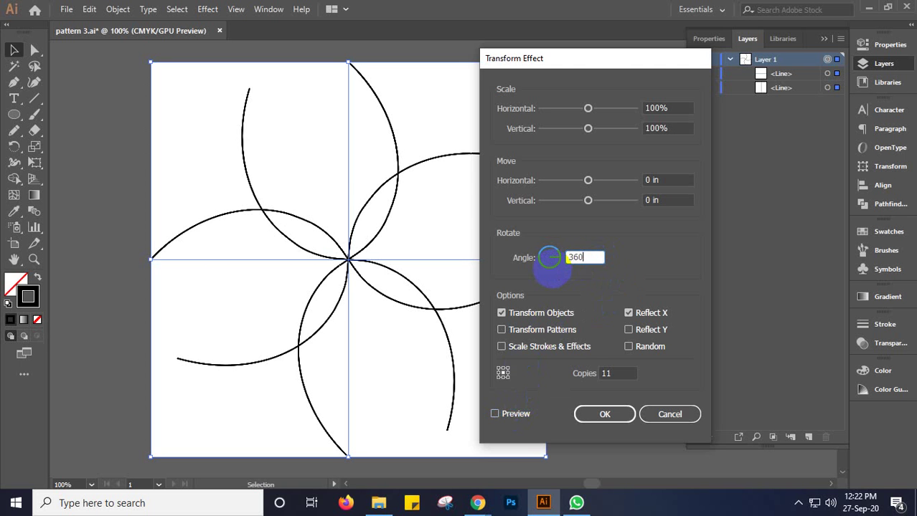
click(514, 415)
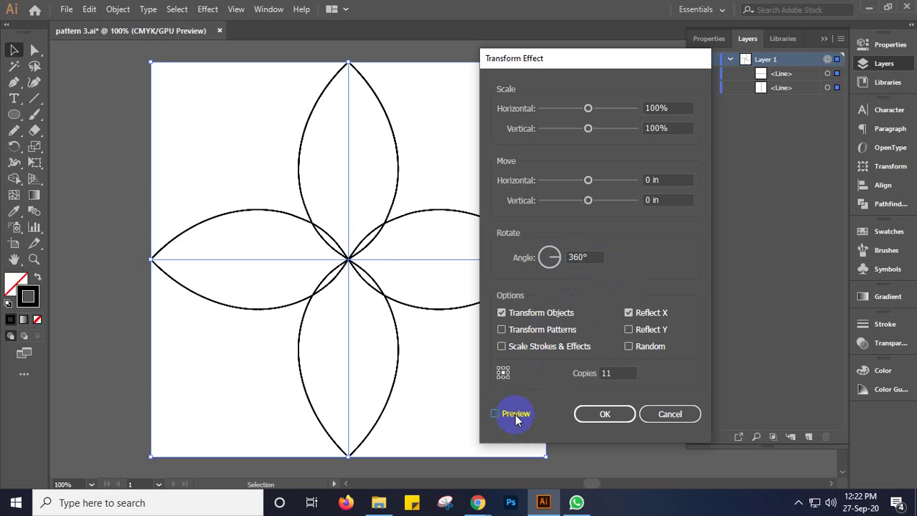
click(515, 416)
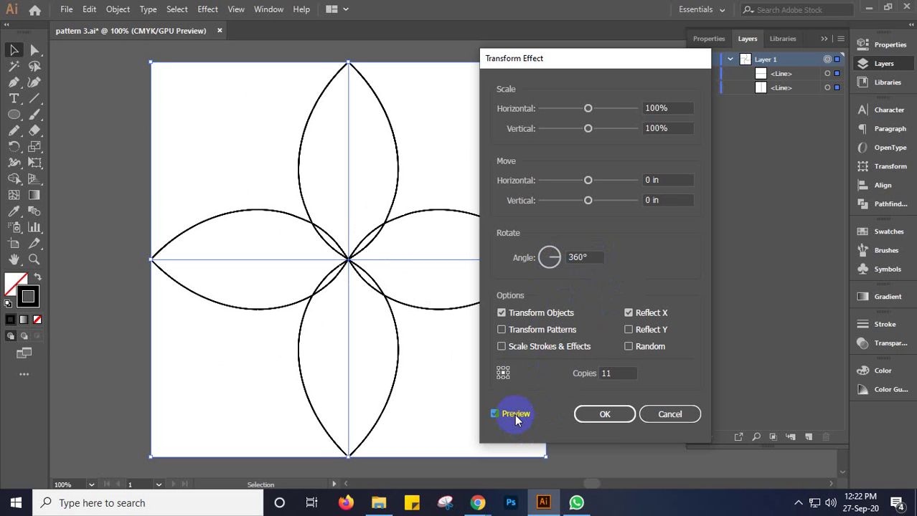
Reduce the Transform effect to 1 copy and apply it to the layer
double_click(617, 373)
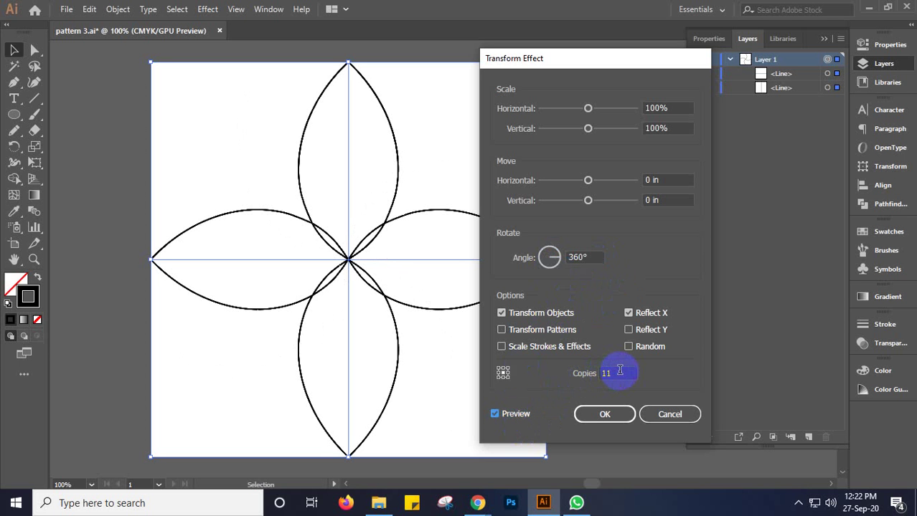
text(70)
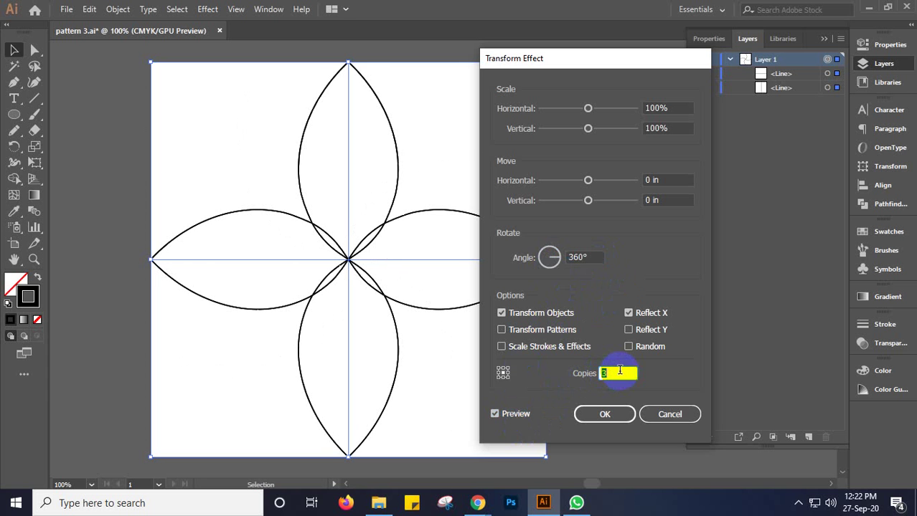
text(1)
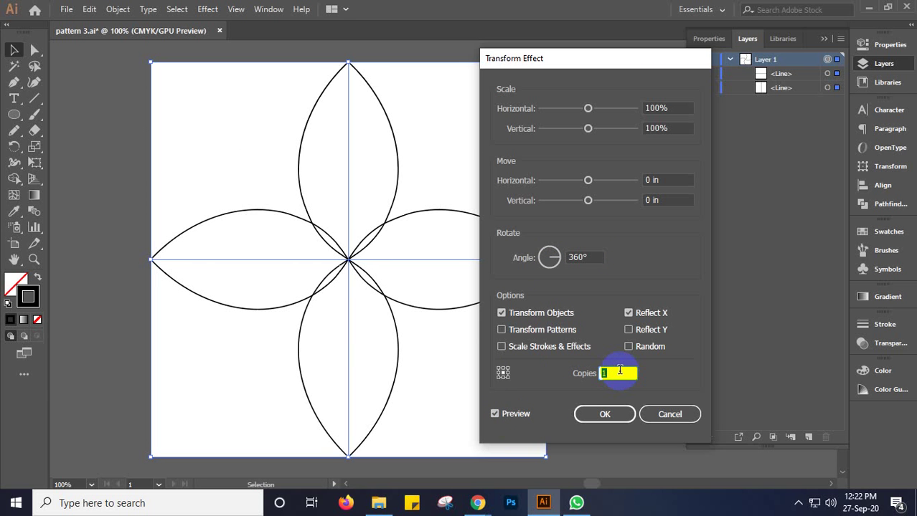
click(613, 416)
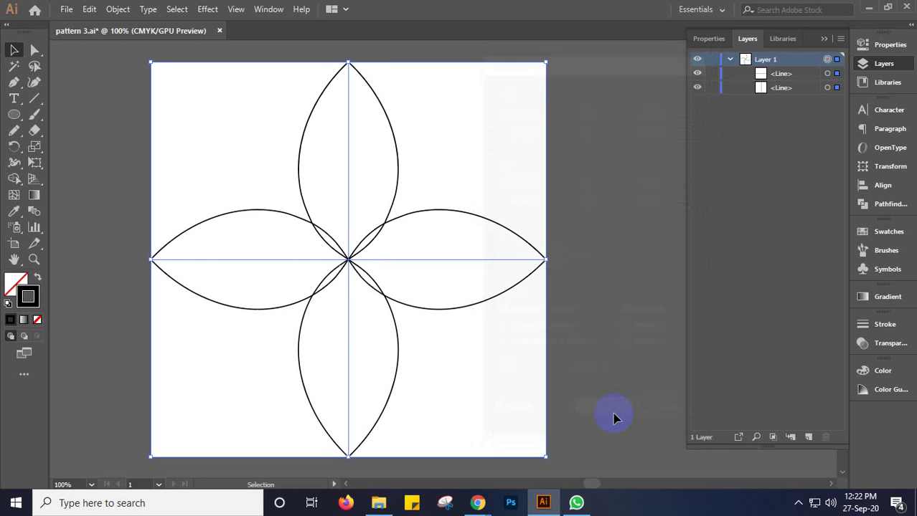
Add a second Transform effect to the layer as a new instance and turn on its preview
click(207, 9)
mouse_move(252, 119)
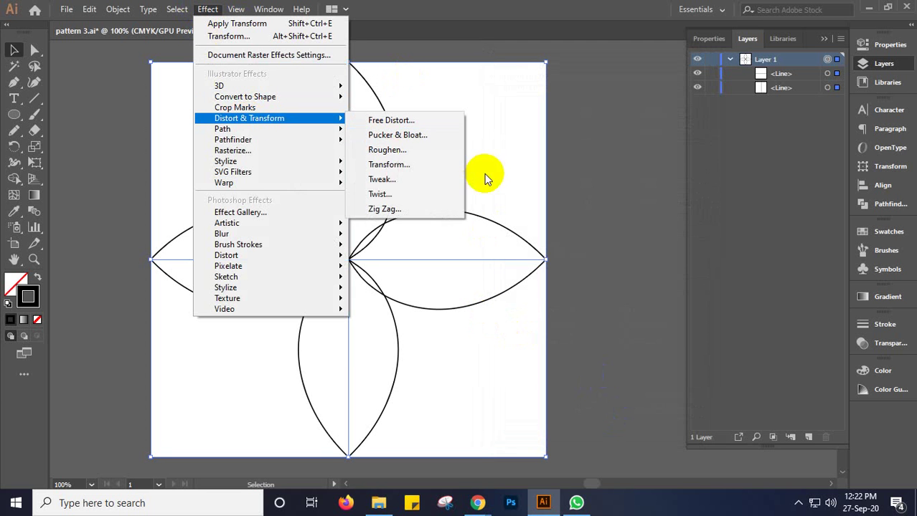
click(415, 166)
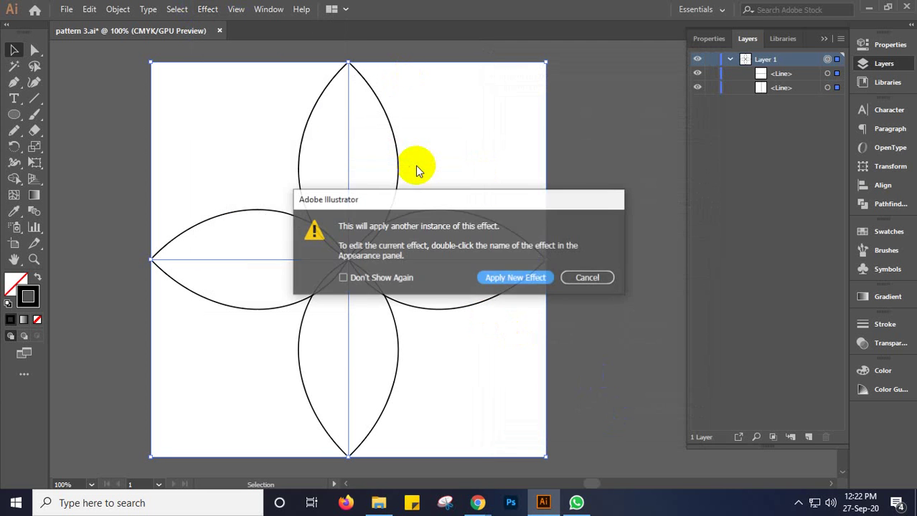
click(505, 286)
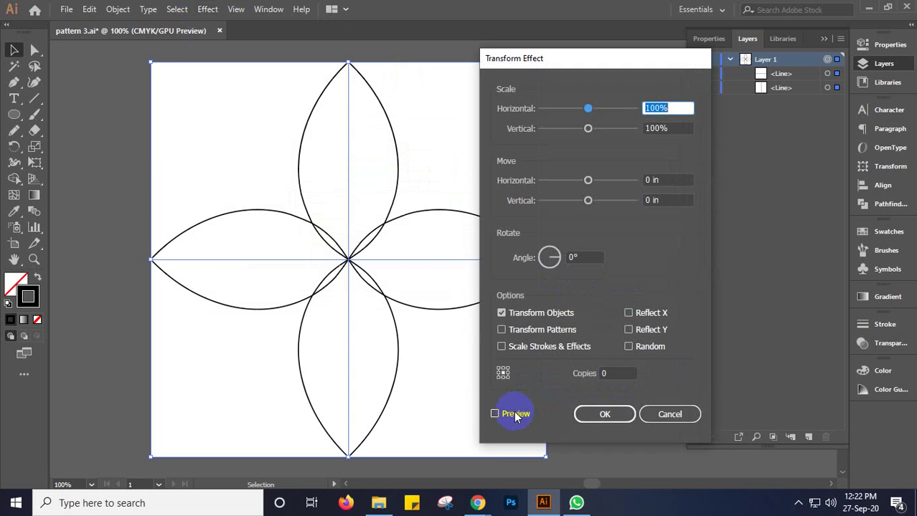
click(515, 415)
Try Reflect X with up to 7 copies in the second Transform effect, then lower the copies again
click(615, 374)
key(Up)
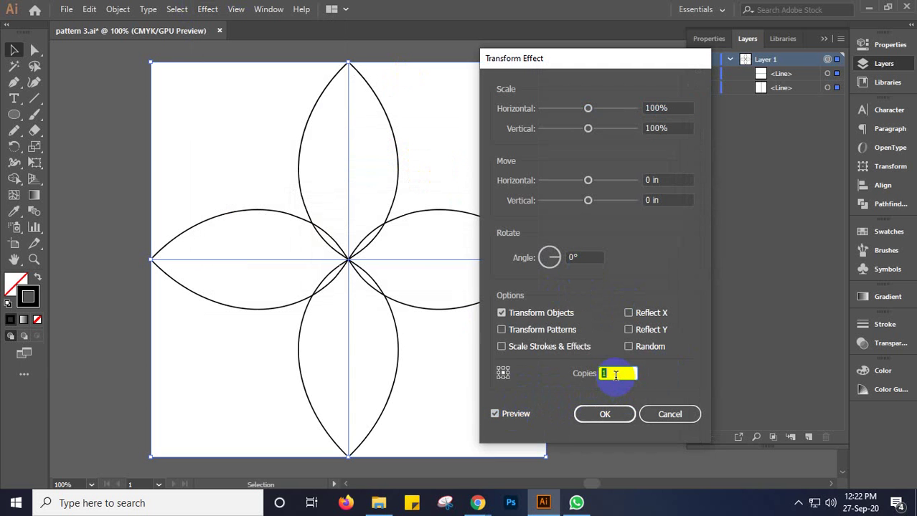
click(624, 311)
click(613, 373)
key(Up)
key(Up)
key(Up)
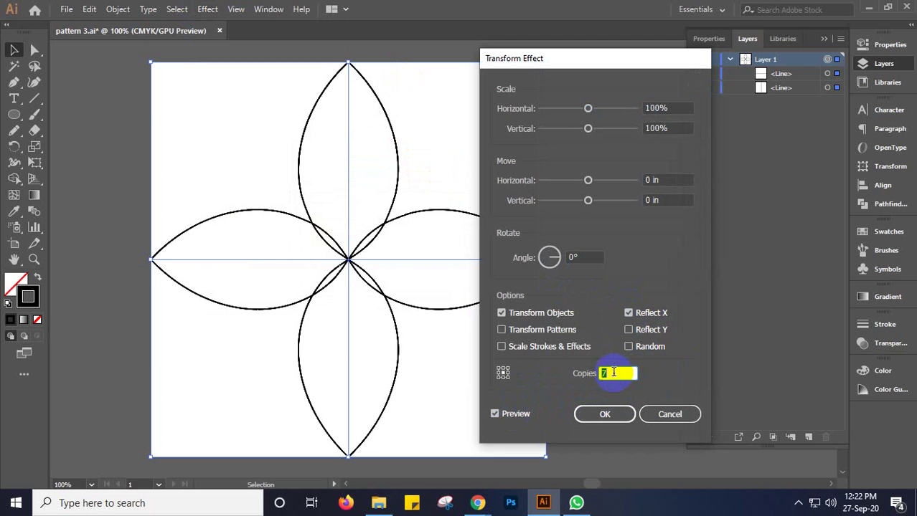
key(Down)
key(Down)
key(Down)
key(Down)
key(Down)
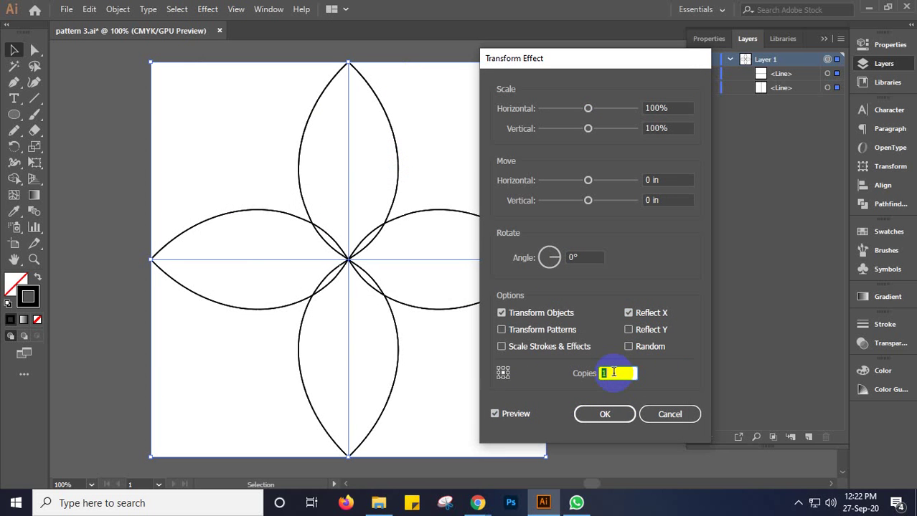
Switch the second Transform effect from Reflect X to Reflect Y, try 5 copies, and return the copies to 0
click(628, 329)
click(629, 312)
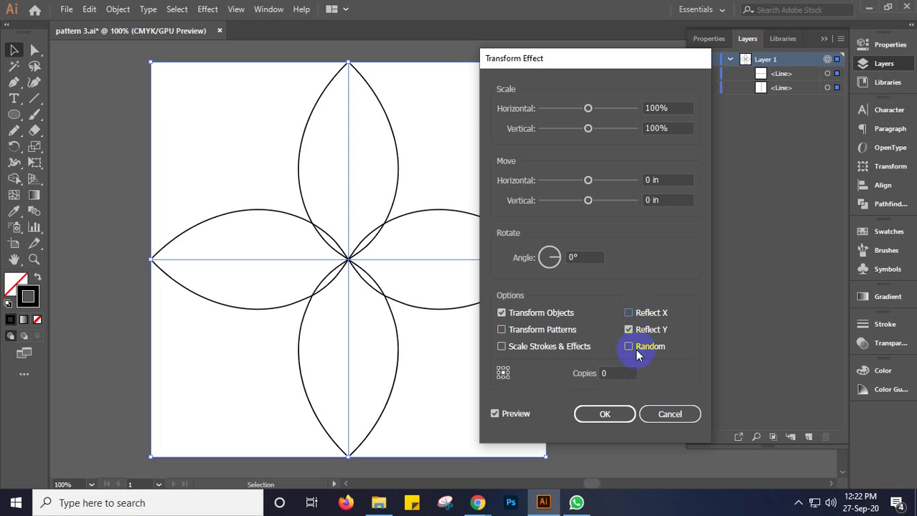
click(615, 373)
key(Up)
key(Up)
key(Up)
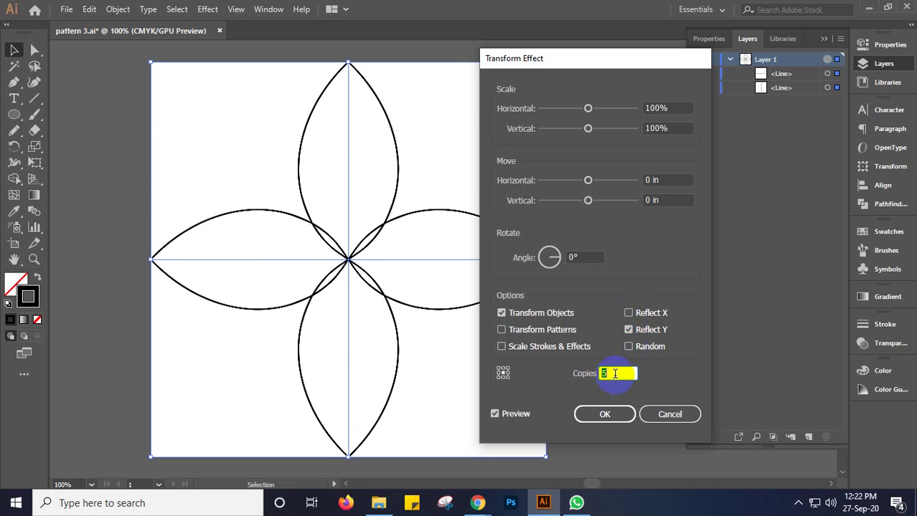
key(Down)
key(Down)
key(Down)
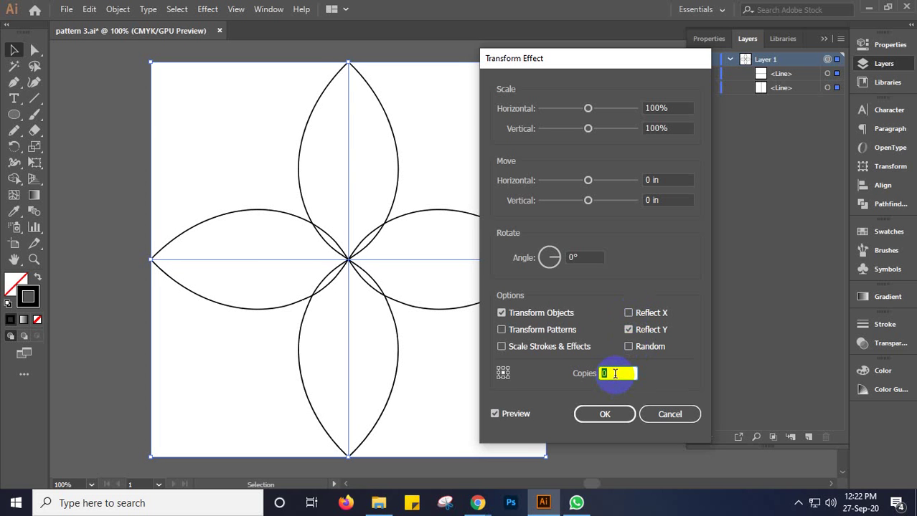
Try a 3° rotation angle in the second Transform effect and reset it to 0°
click(587, 258)
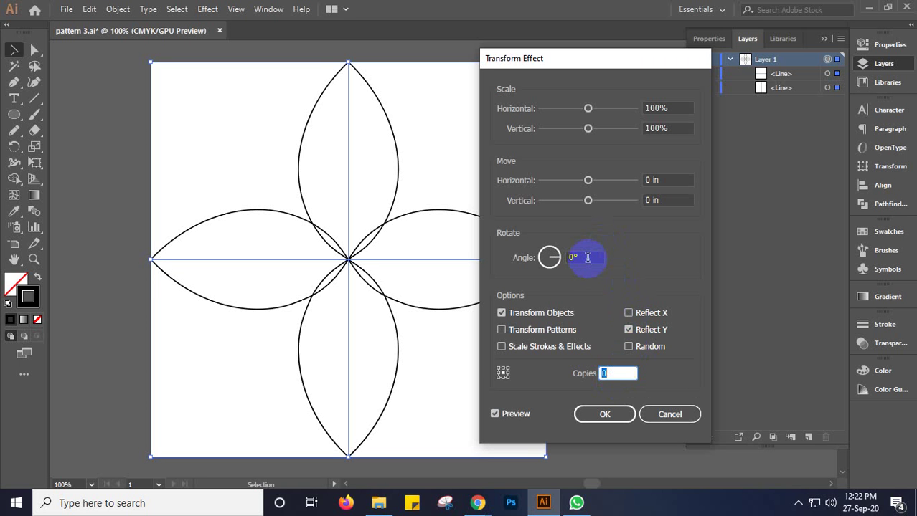
key(Up)
key(Up)
key(Up)
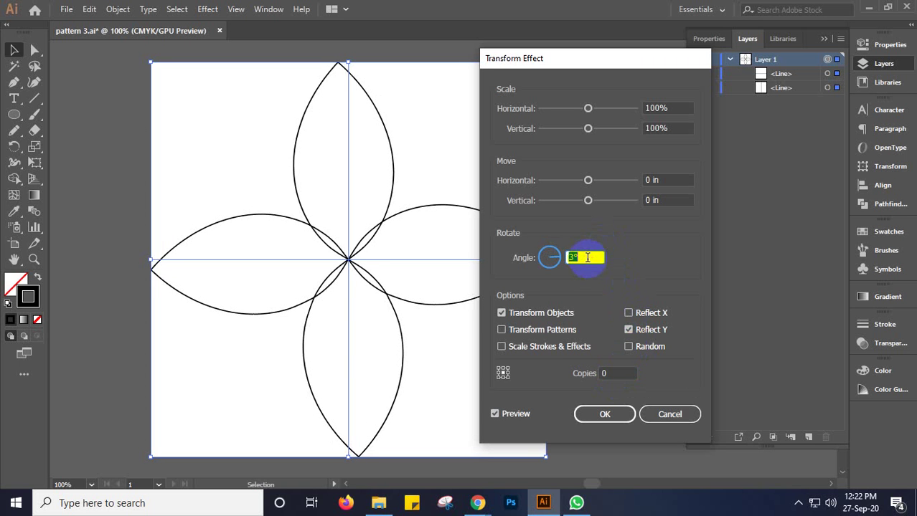
key(Down)
key(Down)
key(Down)
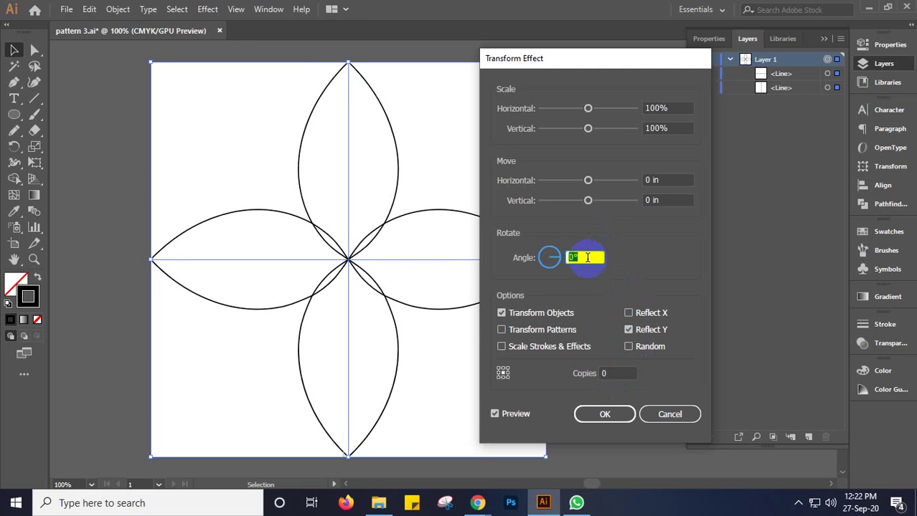
Set the rotation angle of the second Transform effect to 360/12 and refresh its preview
text(360)
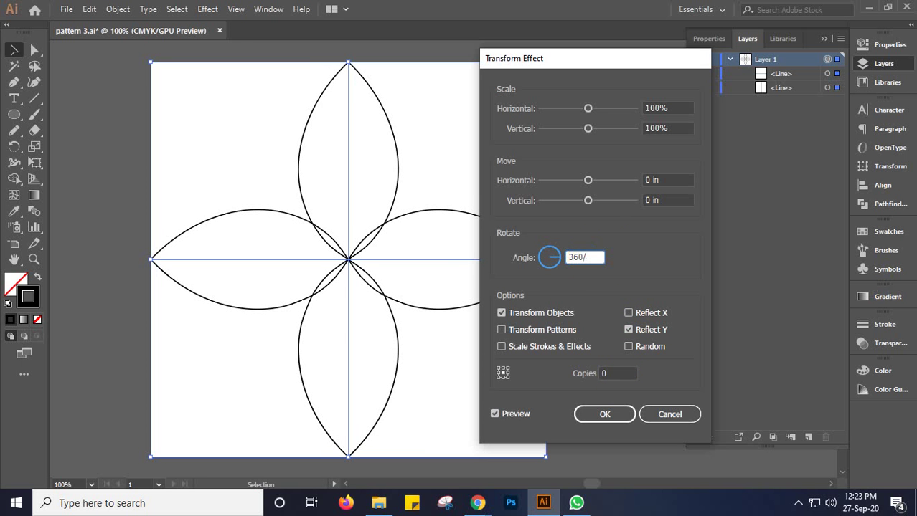
text(/12)
click(511, 416)
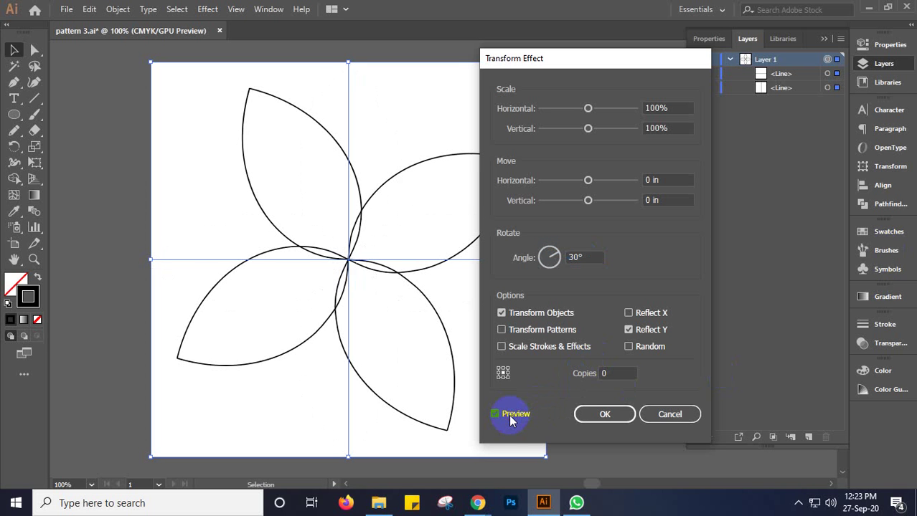
Try up to 6 copies in the second Transform effect and check them in the preview
click(617, 374)
key(Up)
key(Up)
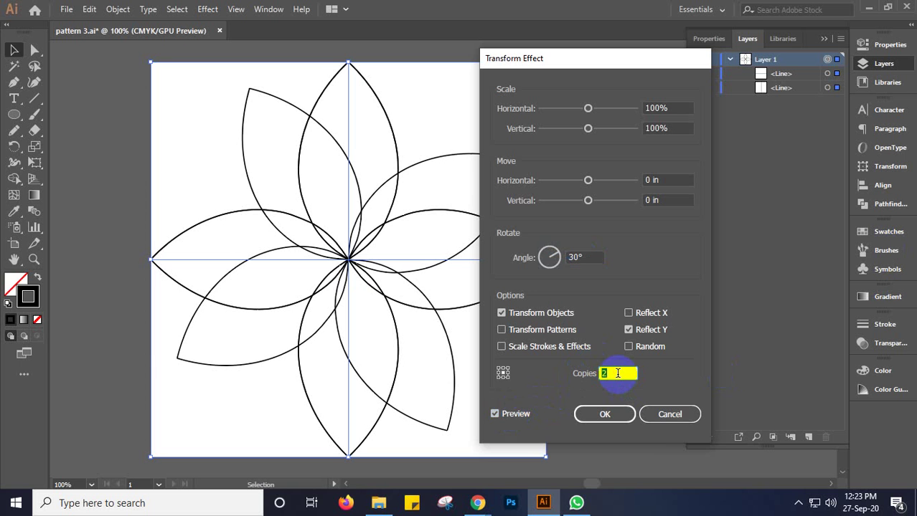
key(Up)
key(Up)
key(Up)
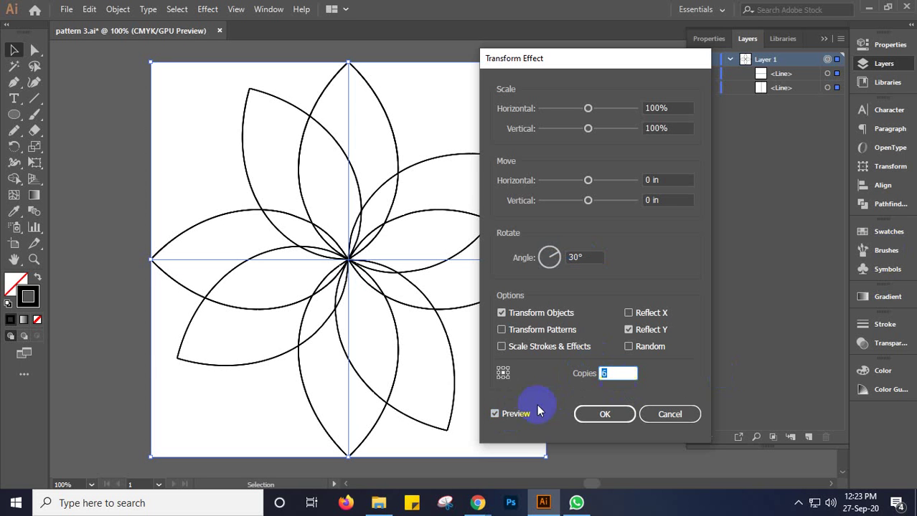
click(511, 414)
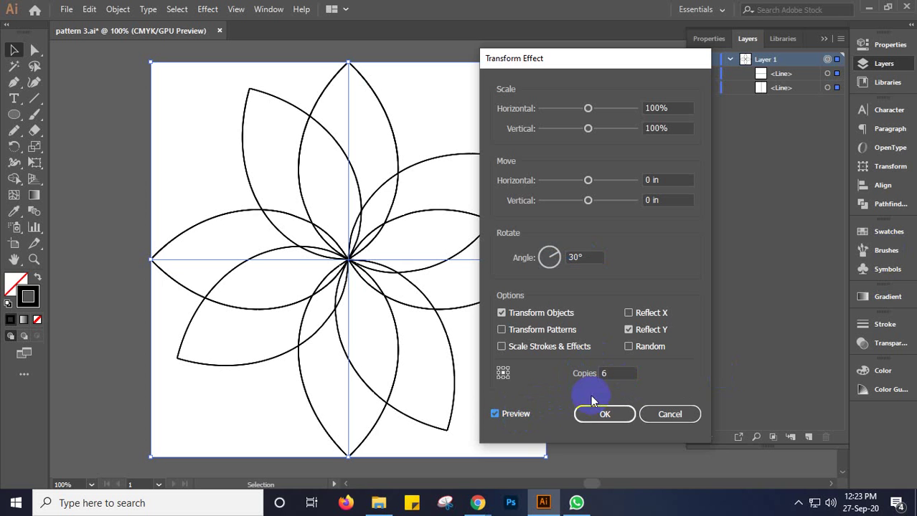
Reduce the second Transform effect to 1 copy, enable Reflect X alongside Reflect Y, and apply the effect
click(616, 374)
key(Down)
key(Down)
key(Down)
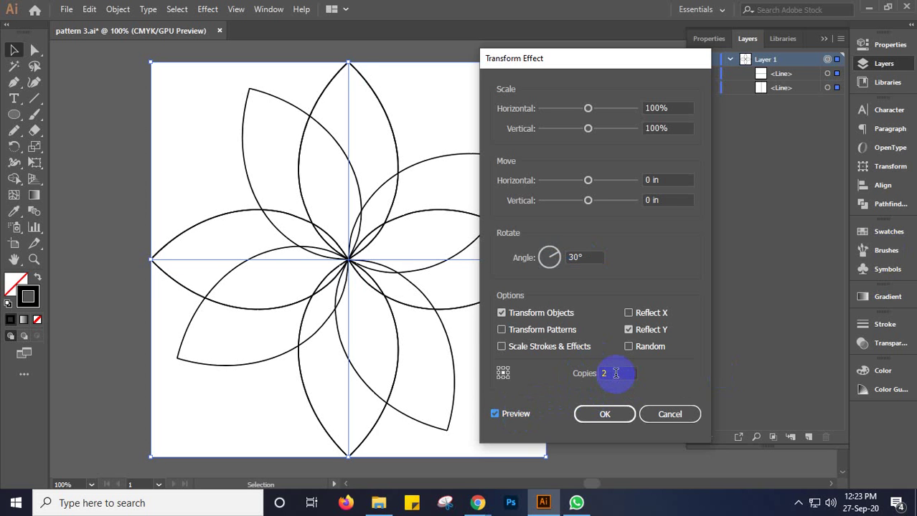
key(Down)
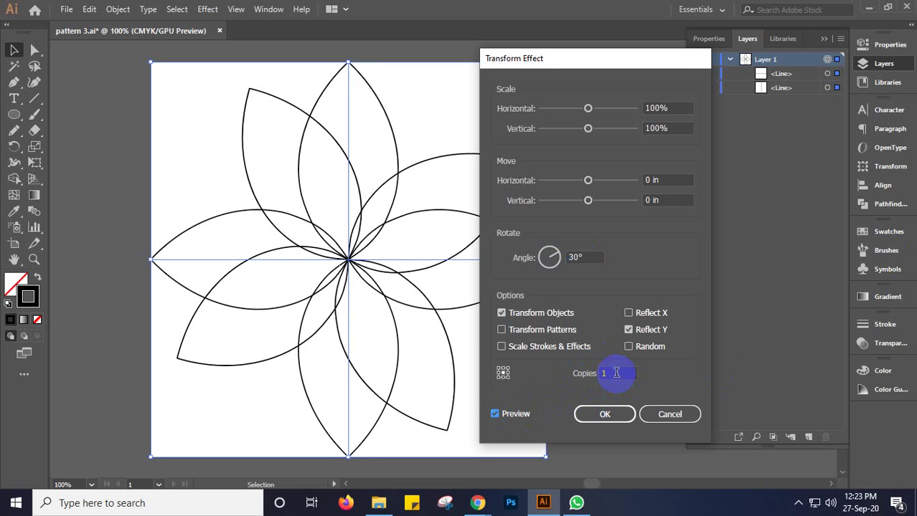
click(605, 417)
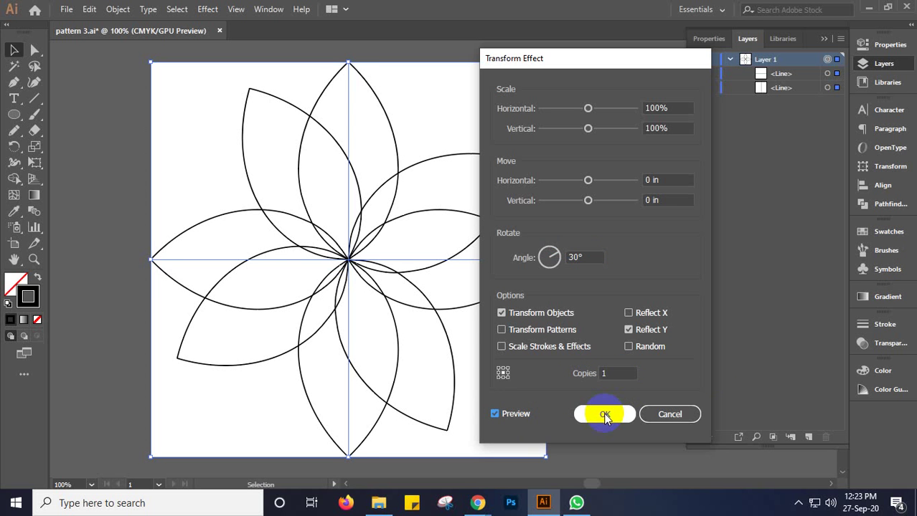
click(631, 313)
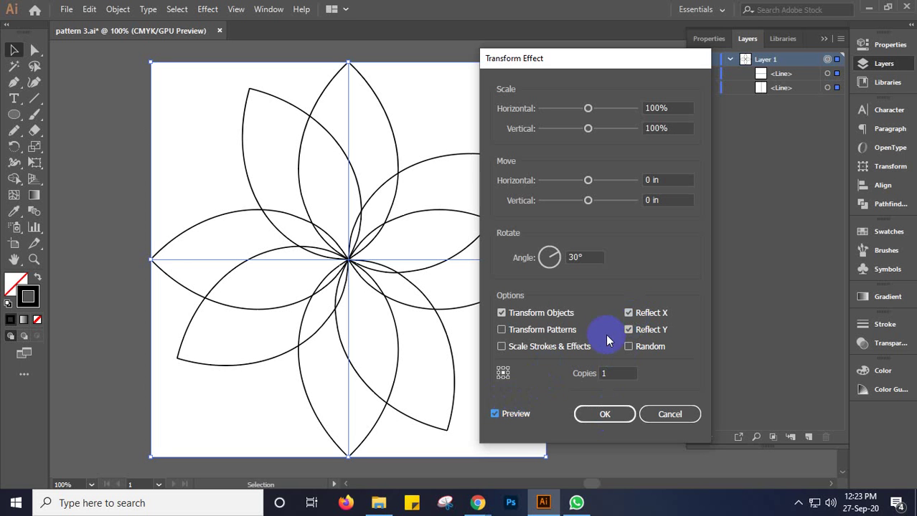
click(607, 414)
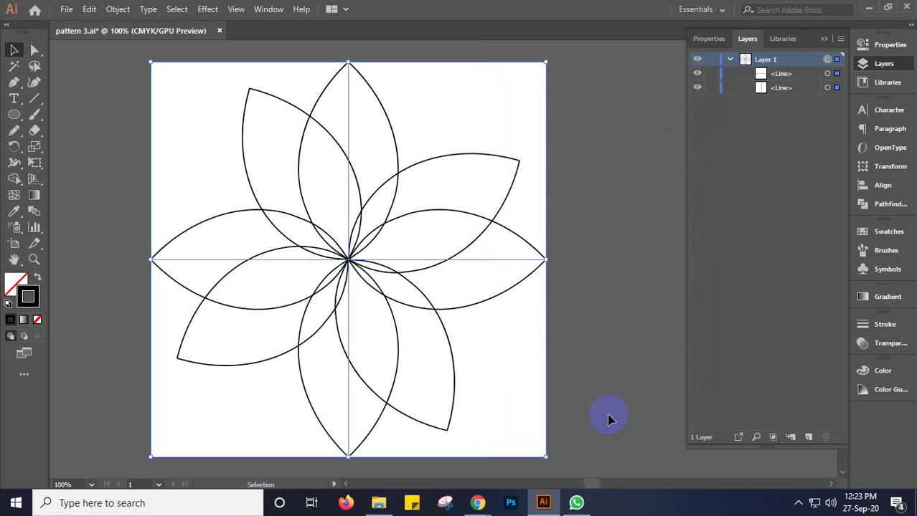
Try a third Transform effect on the layer as a new instance with a 30° rotation angle and preview it
click(207, 9)
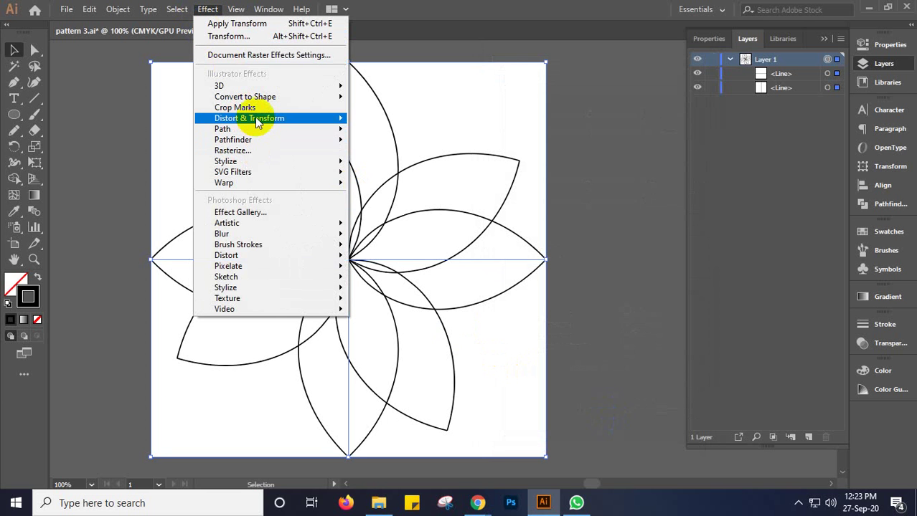
mouse_move(255, 117)
click(413, 163)
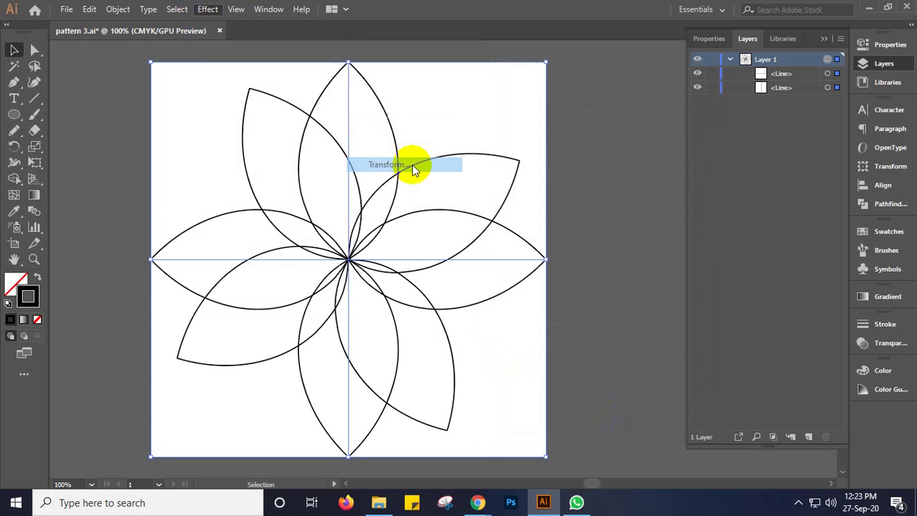
click(501, 277)
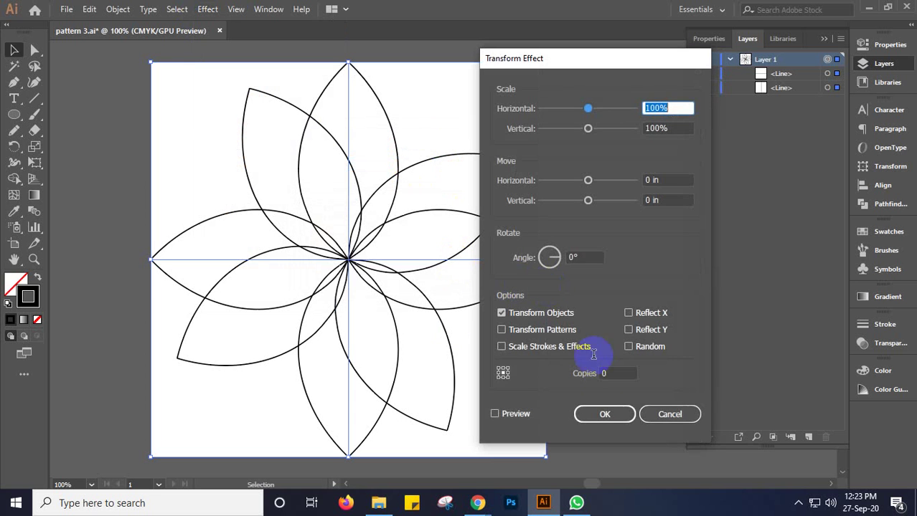
click(588, 256)
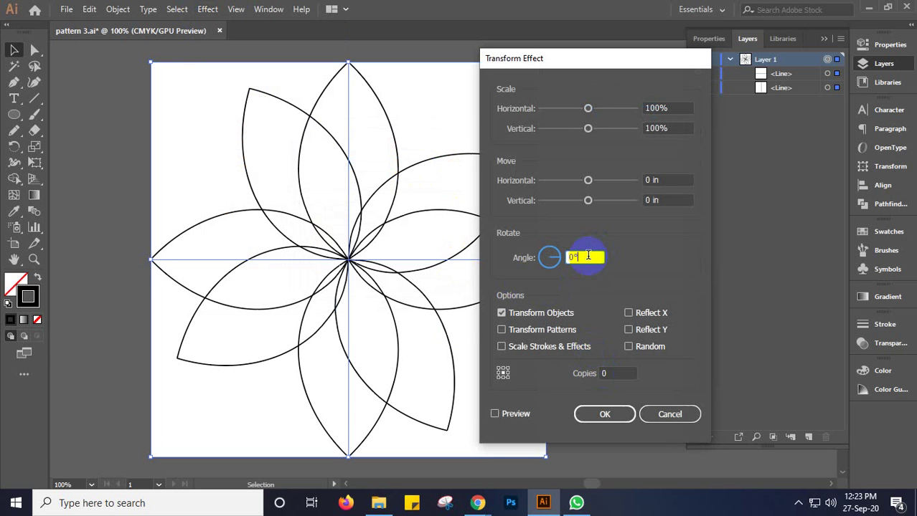
text(30)
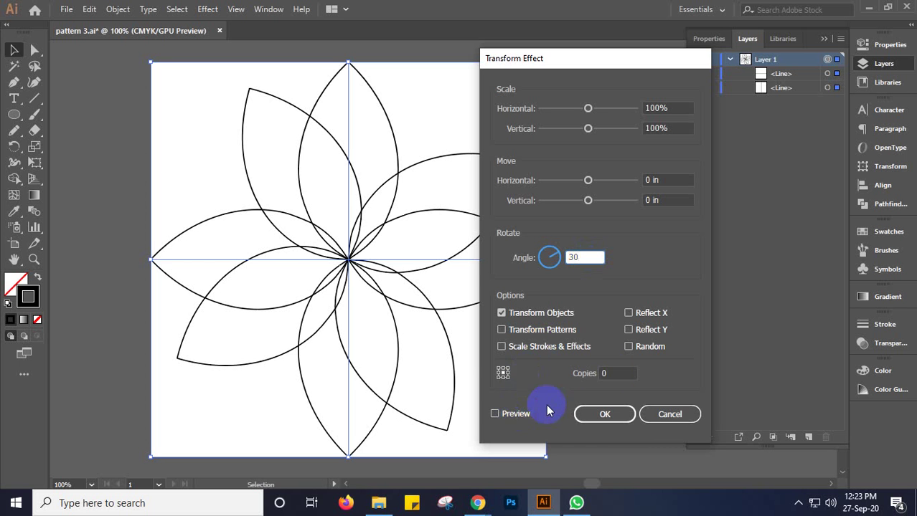
click(514, 415)
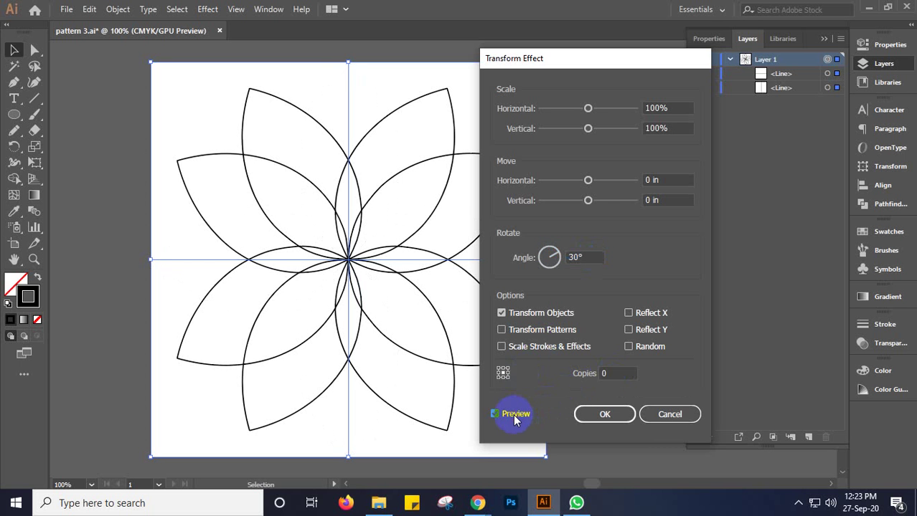
click(514, 416)
Cancel the third Transform effect and undo the layer's two earlier Transform effects
click(670, 408)
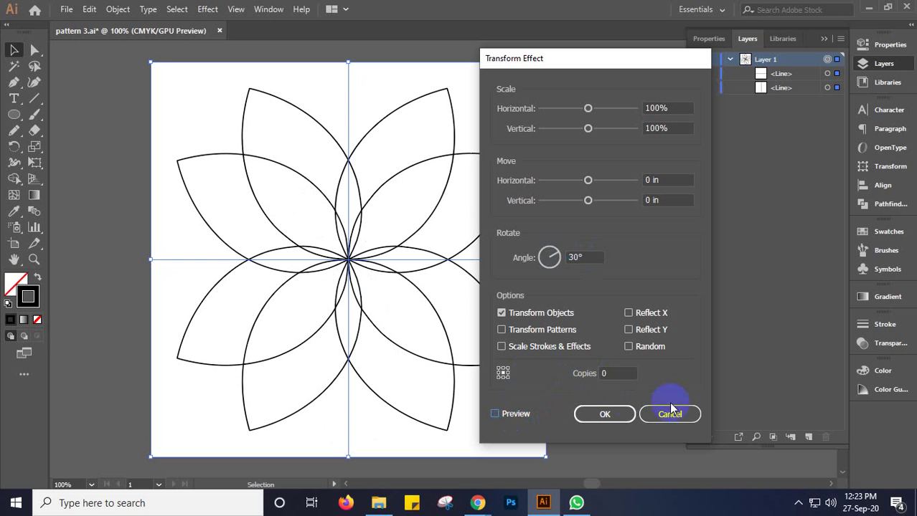
click(618, 373)
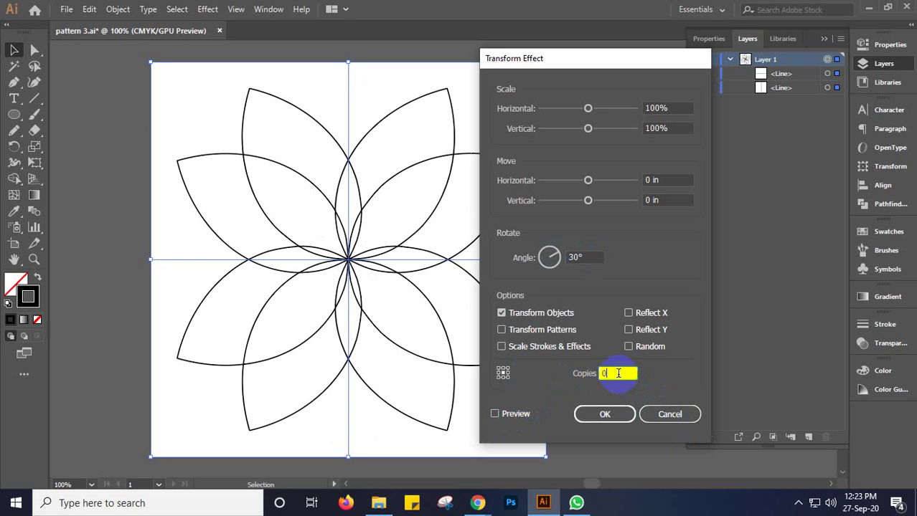
click(665, 412)
key(ctrl+z)
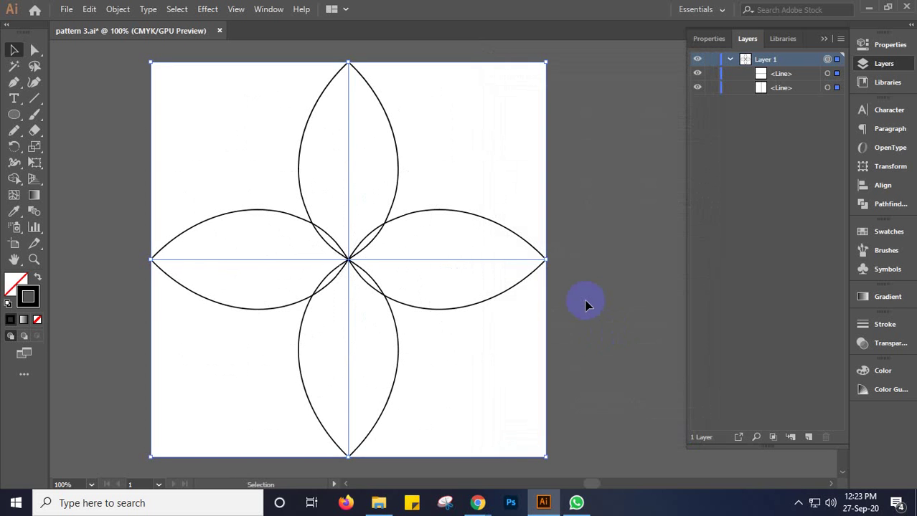
key(ctrl+z)
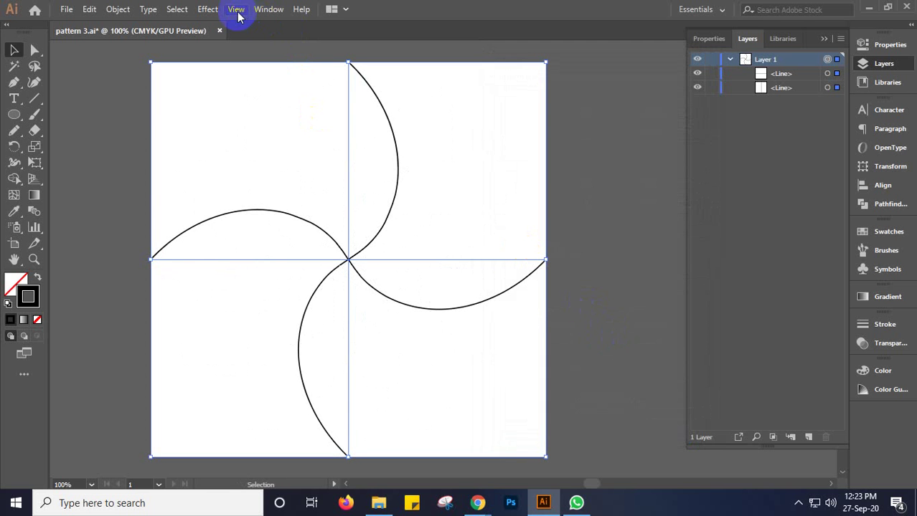
Try a Transform effect with 11 copies on the layer
click(207, 9)
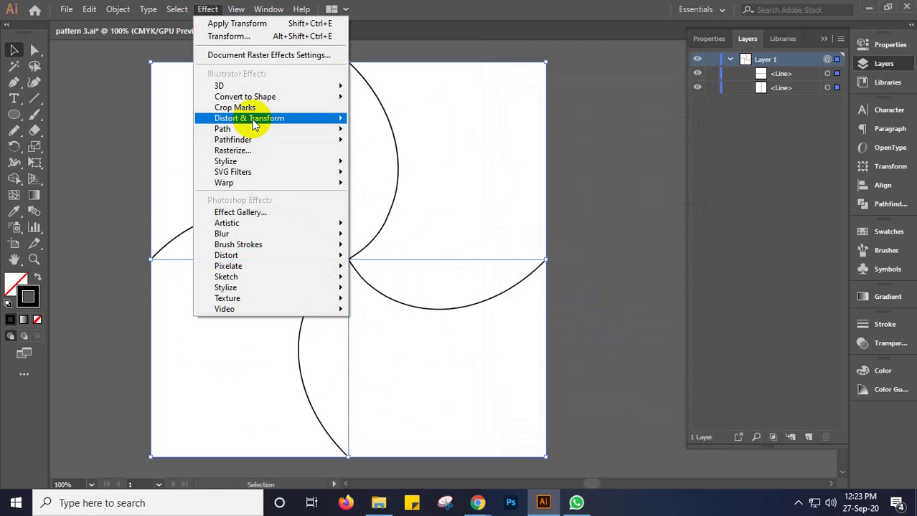
mouse_move(337, 118)
click(405, 167)
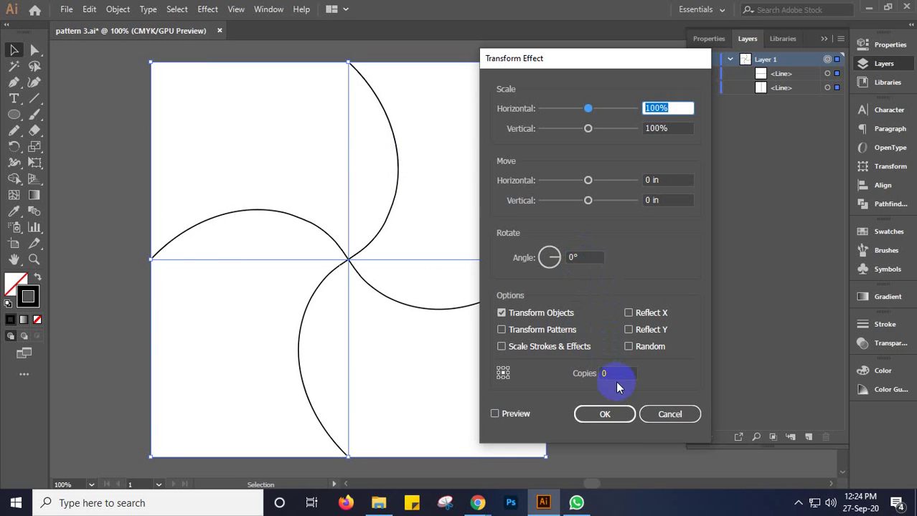
click(606, 374)
text(11)
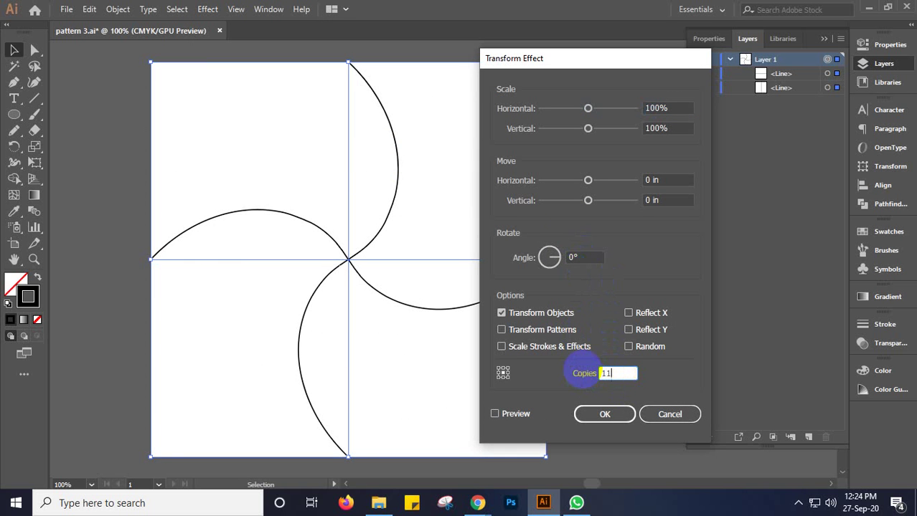
click(605, 414)
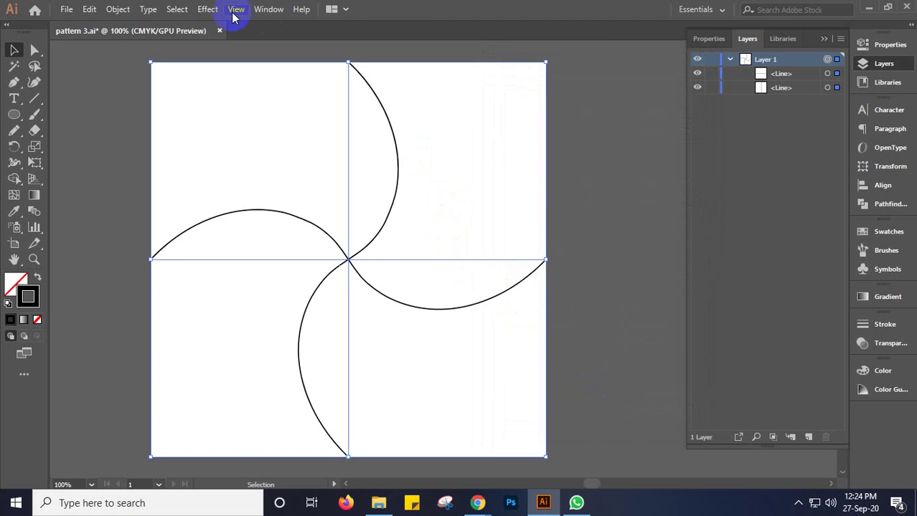
Apply a Transform effect to the layer with Reflect X and 1 copy, checking the preview first, and deselect the artwork
click(210, 10)
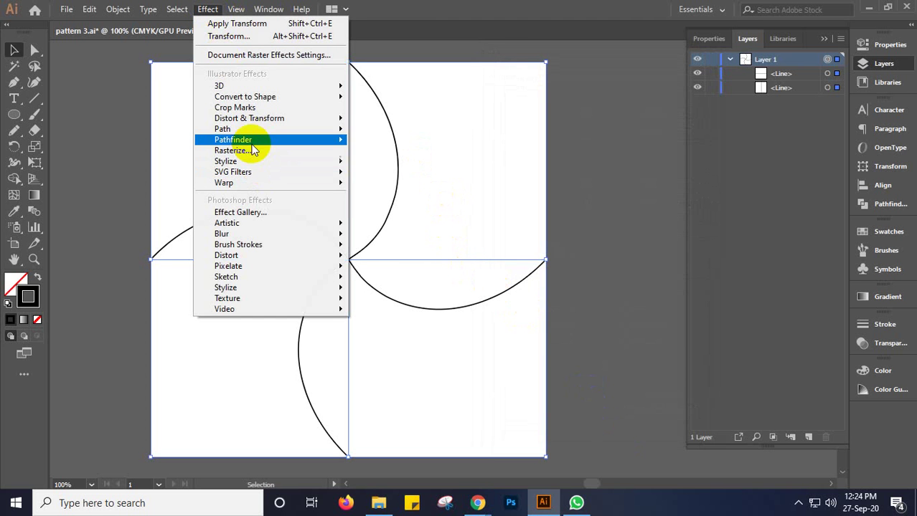
mouse_move(251, 119)
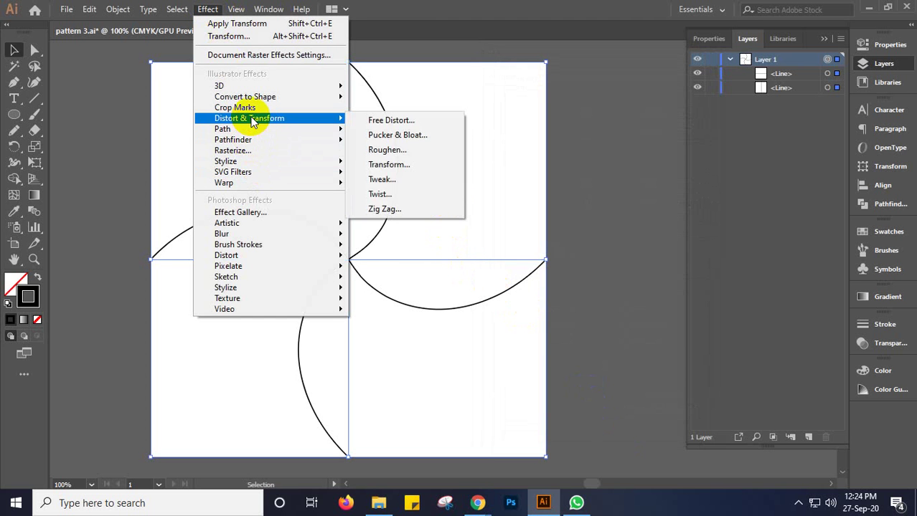
click(415, 165)
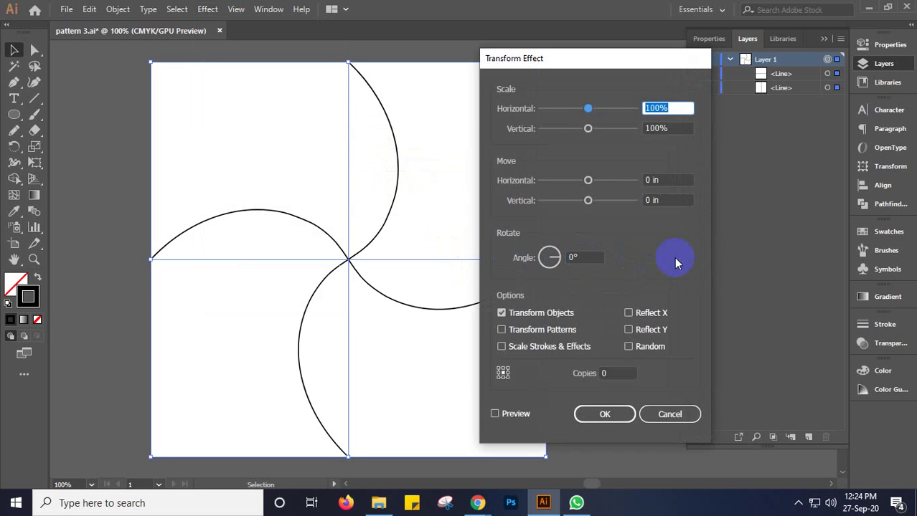
click(628, 313)
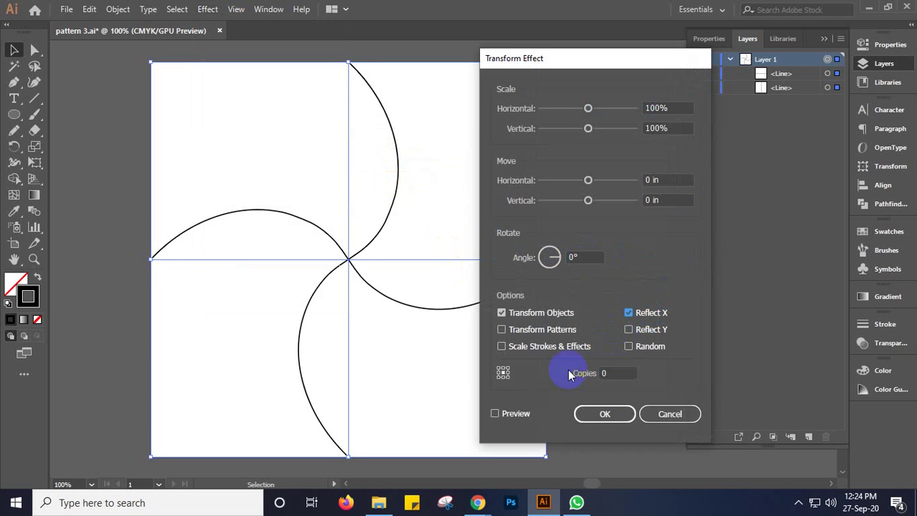
click(495, 414)
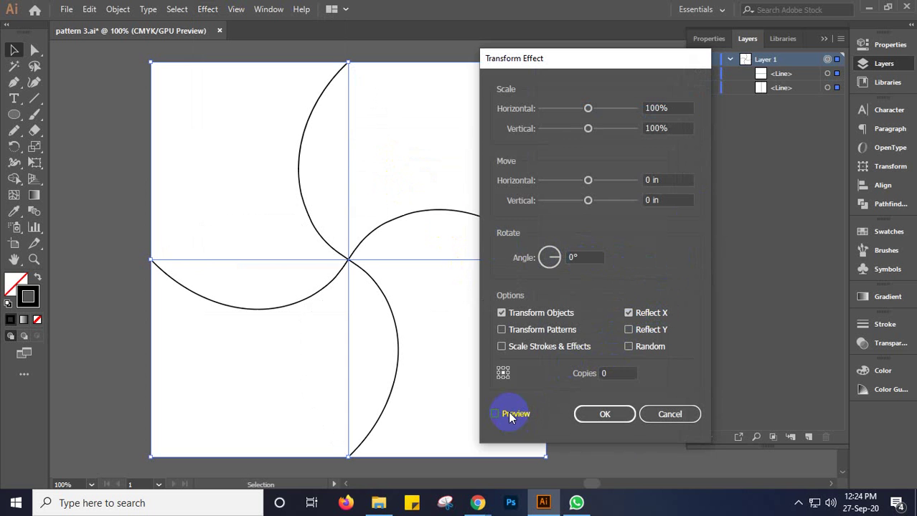
click(590, 378)
text(1)
key(Return)
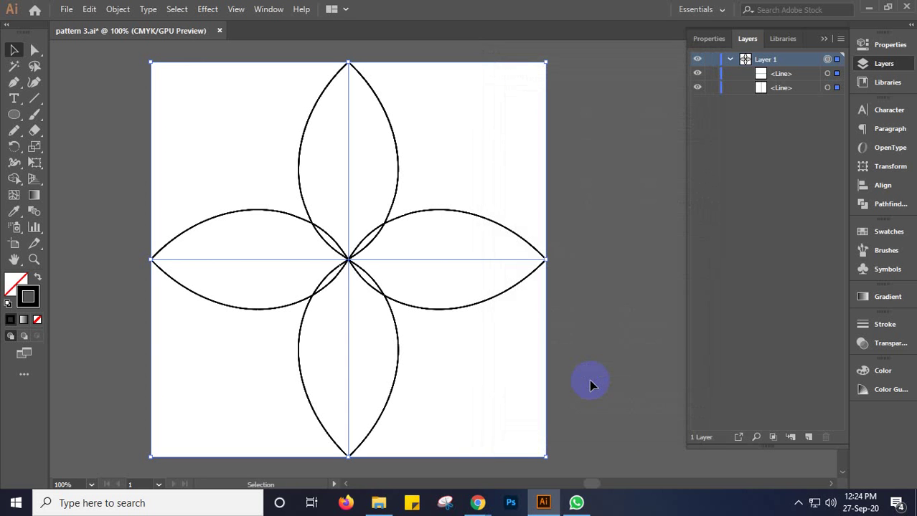
click(589, 385)
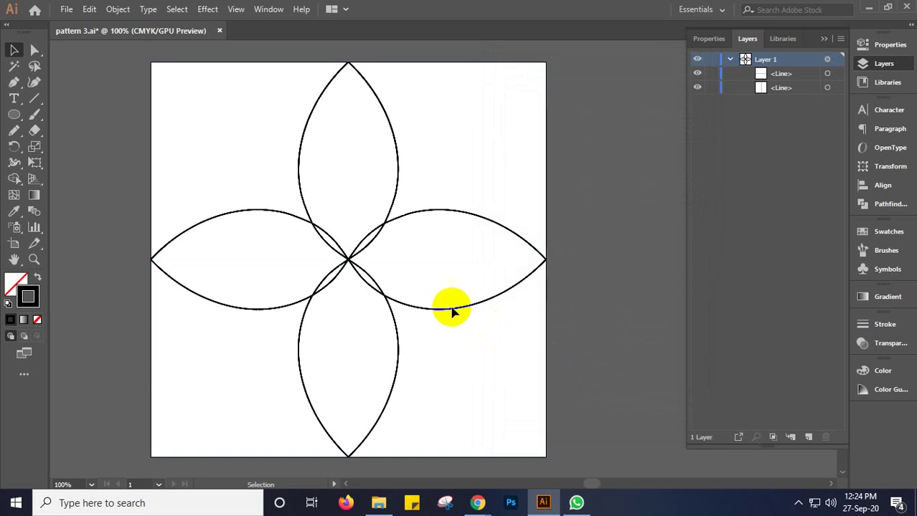
Try deleting the horizontal line and the vertical line one at a time, undoing each deletion
click(447, 310)
key(Delete)
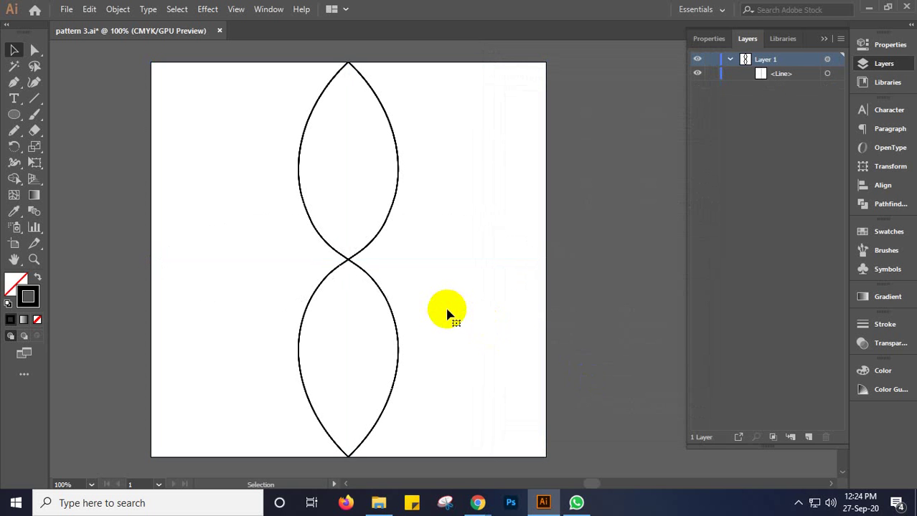
key(ctrl+z)
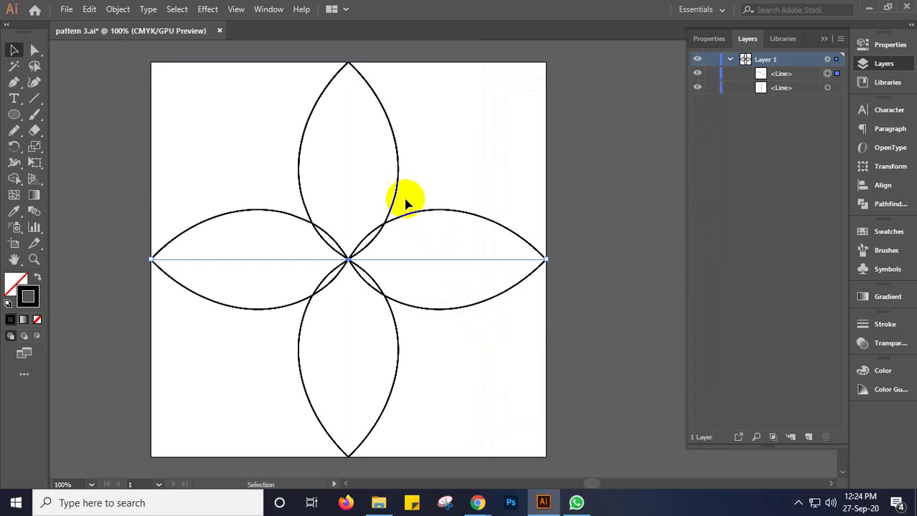
click(395, 194)
key(Delete)
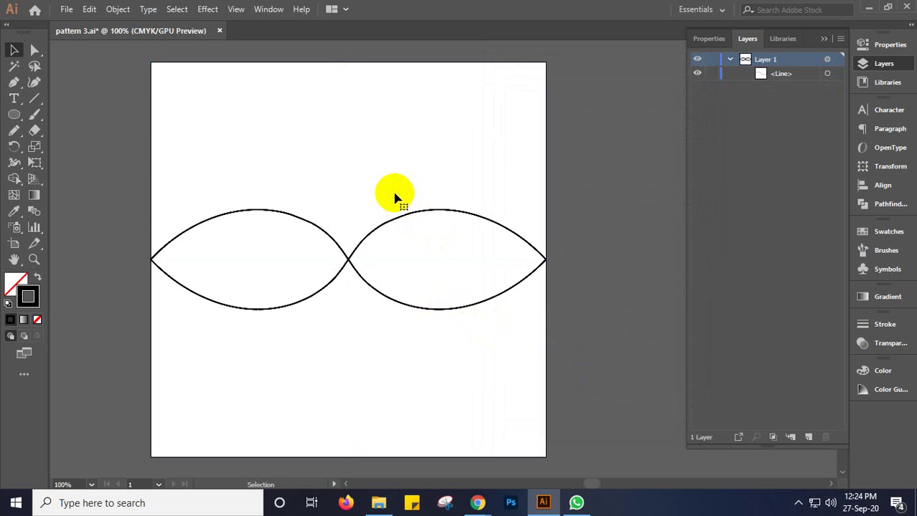
key(ctrl+z)
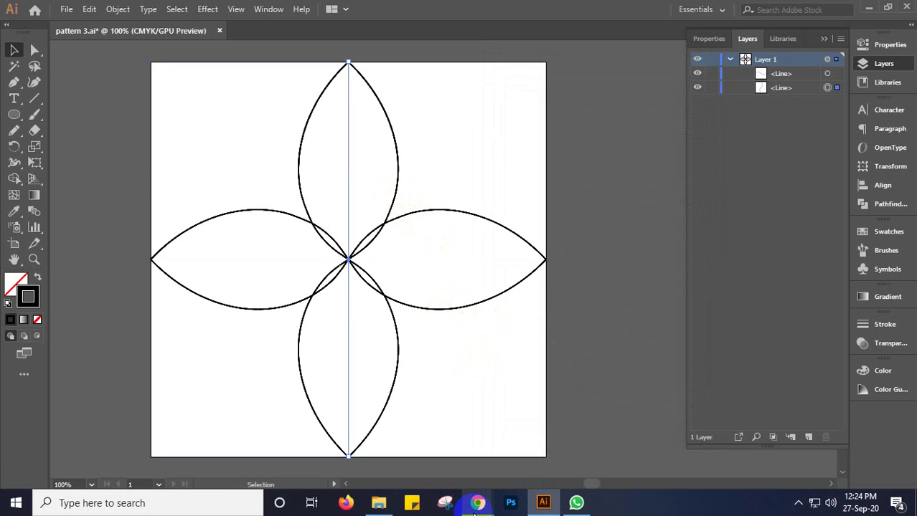
Switch to the Google Meet call in Chrome, check the hidden system tray icons, and return to Illustrator
mouse_move(474, 511)
click(409, 468)
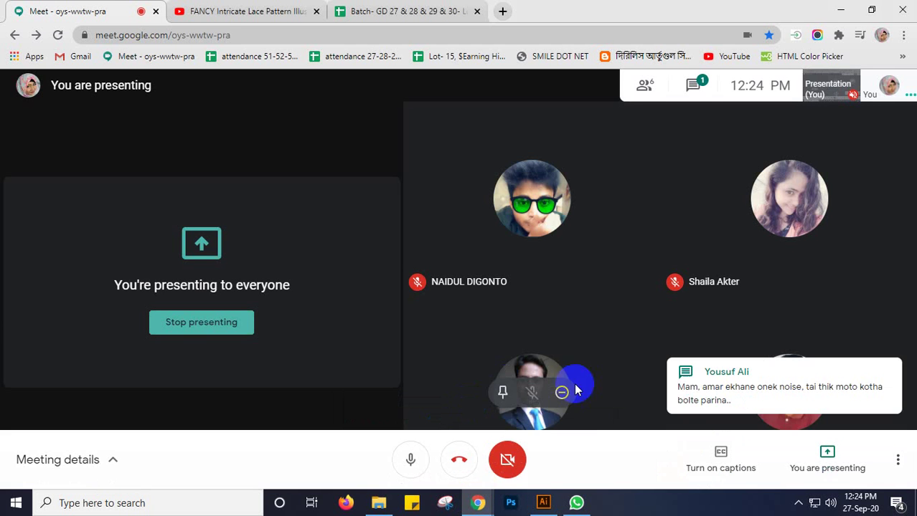
click(797, 503)
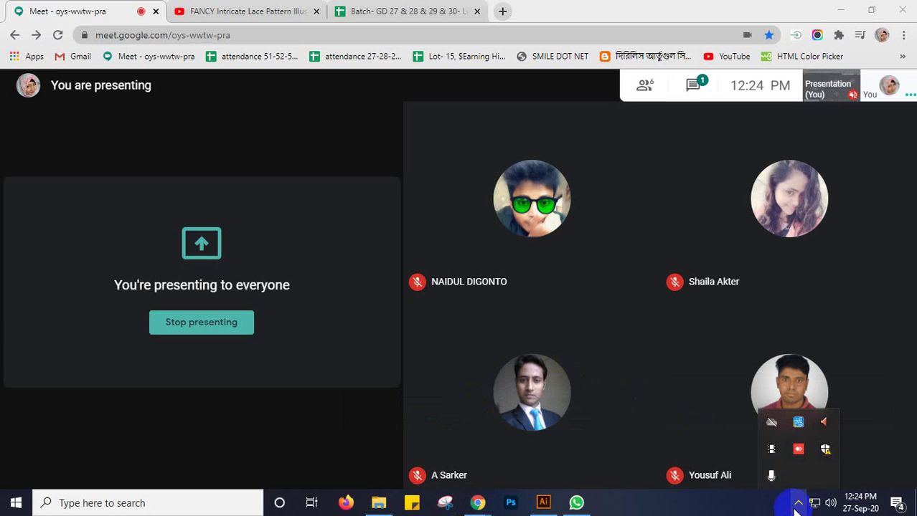
click(771, 447)
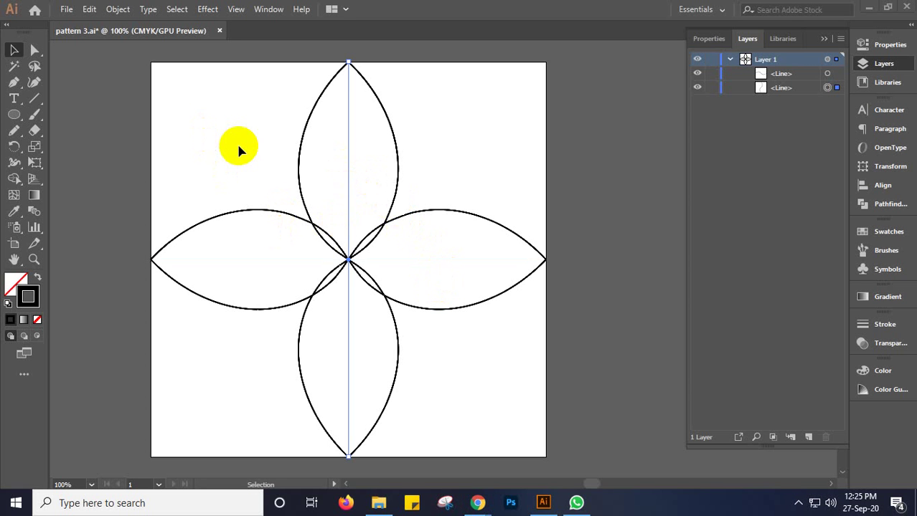
Select both the horizontal and the vertical line and start a new Transform effect on them
key(a)
key(v)
key(a)
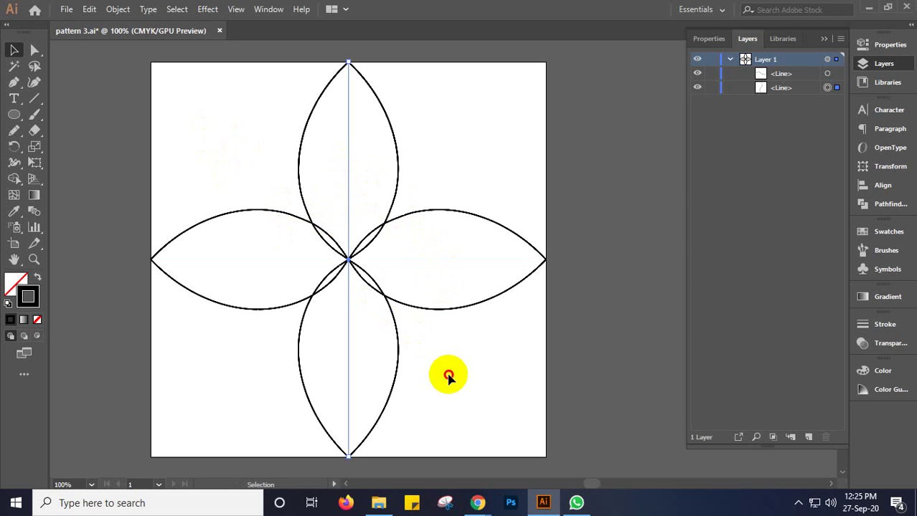
key(v)
drag(106, 116, 513, 393)
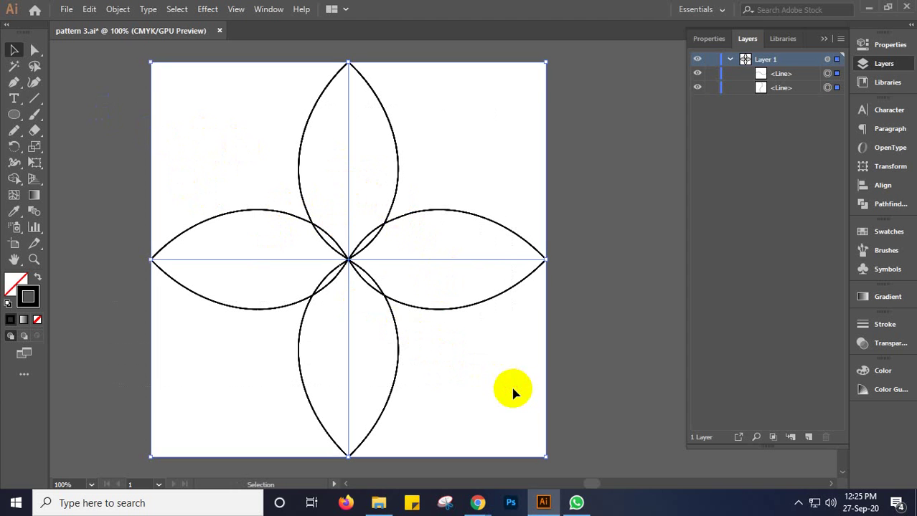
click(207, 9)
mouse_move(241, 118)
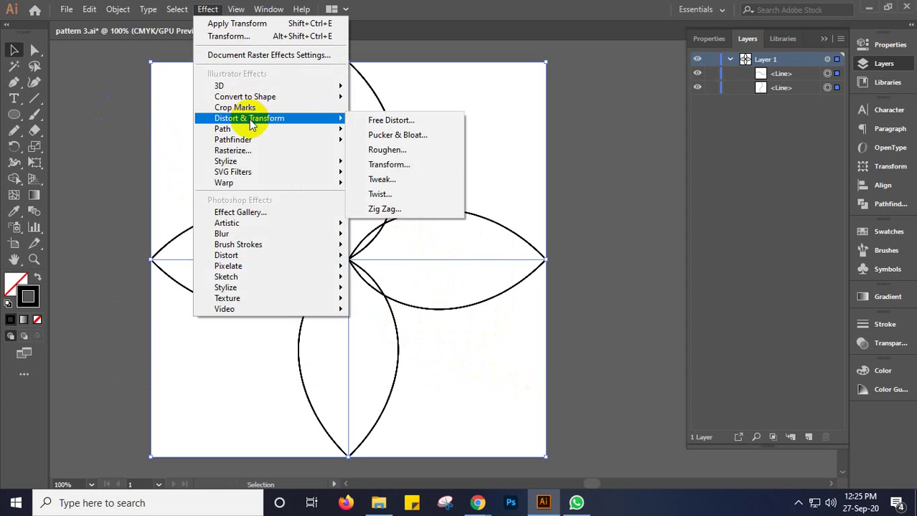
click(394, 167)
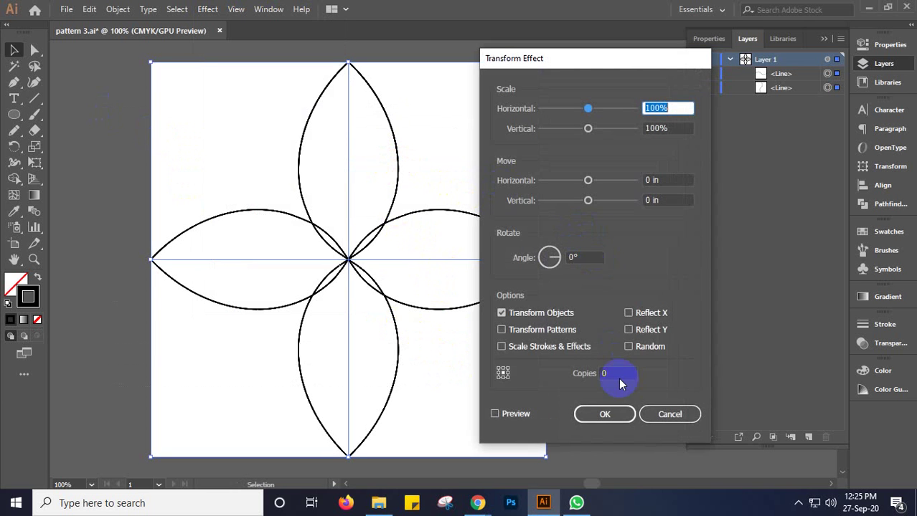
Try a rotation angle of 30° and Reflect X in the Transform effect, previewing each change
click(586, 258)
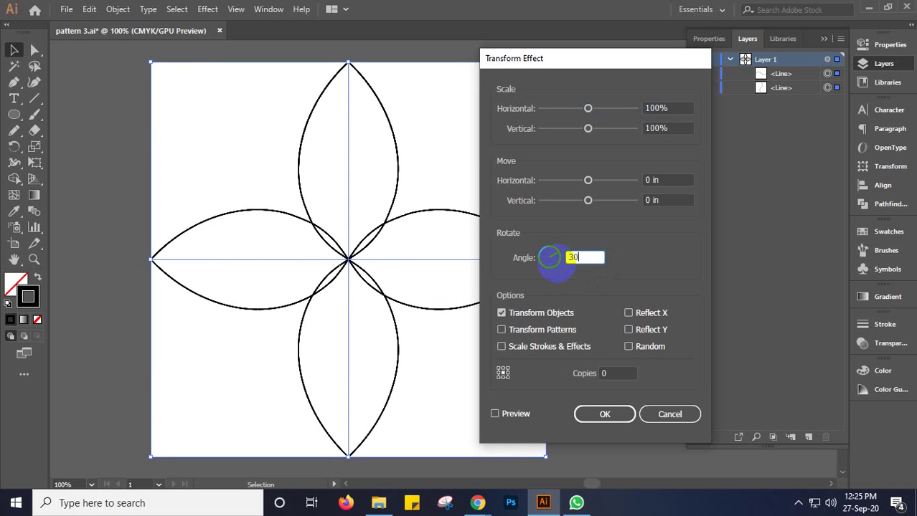
text(30)
click(502, 416)
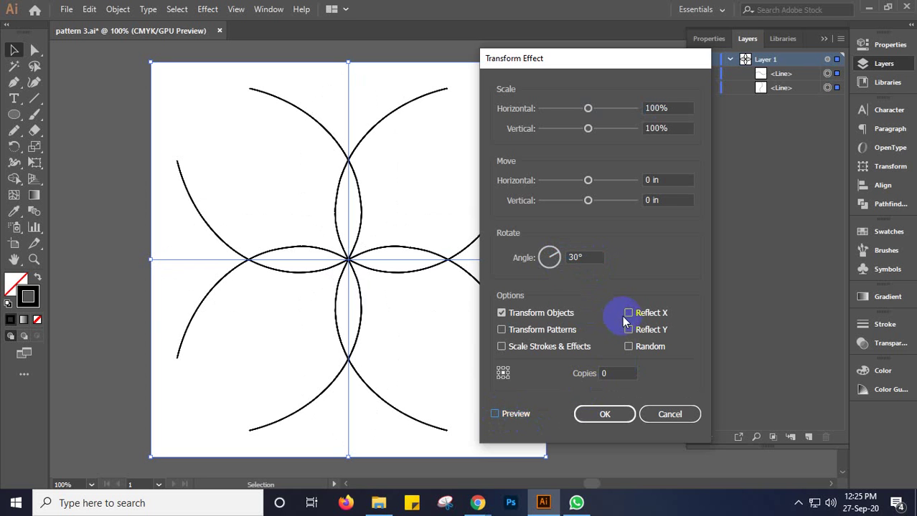
click(628, 313)
click(495, 414)
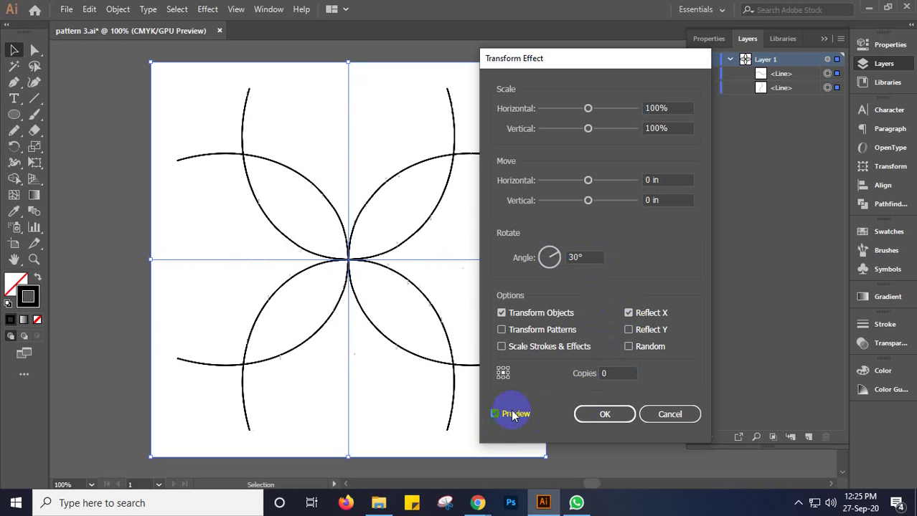
Set the effect's copies to 1, replace Reflect X with Reflect Y, and preview the result
click(590, 407)
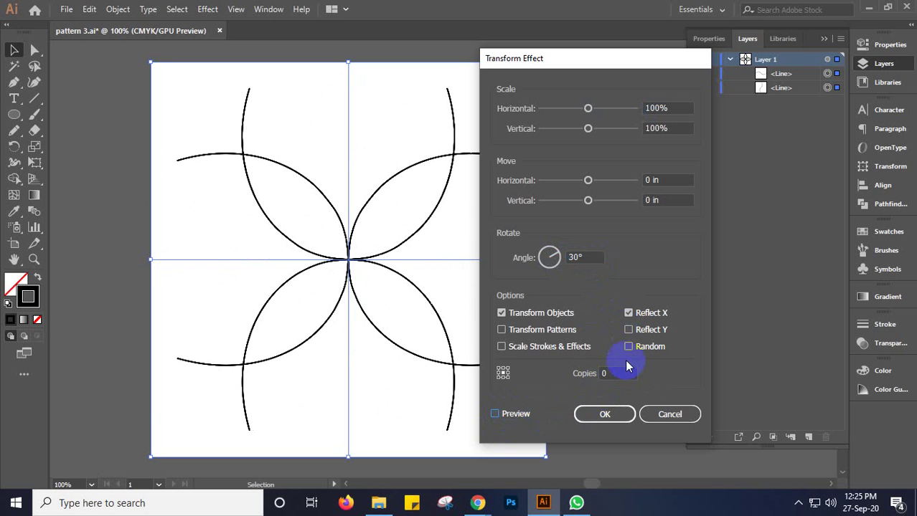
double_click(618, 371)
text(1)
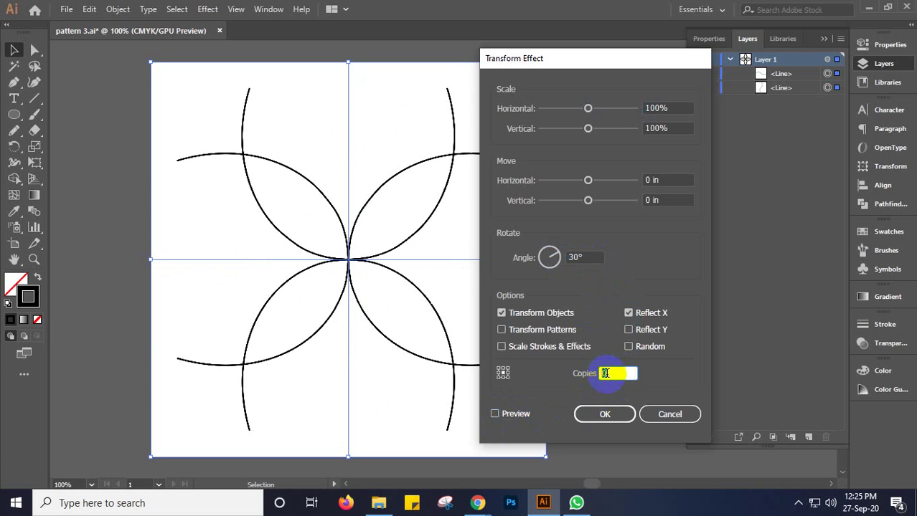
click(629, 329)
click(629, 314)
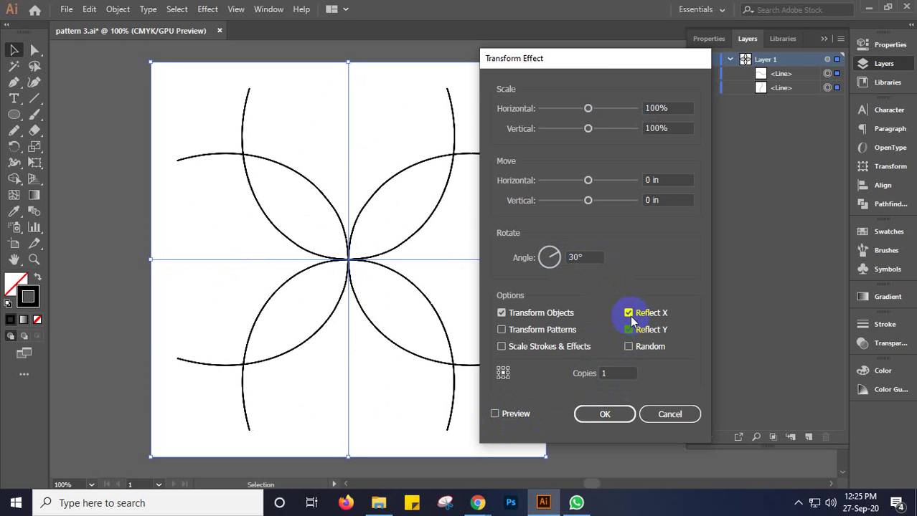
click(515, 416)
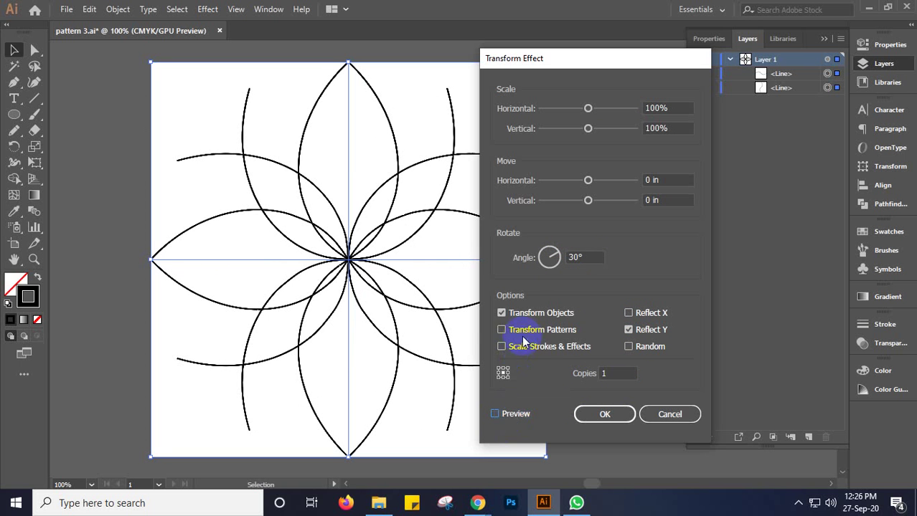
Try Transform Patterns instead of Transform Objects in the preview, and restore Transform Objects alone
click(501, 330)
click(502, 313)
click(512, 404)
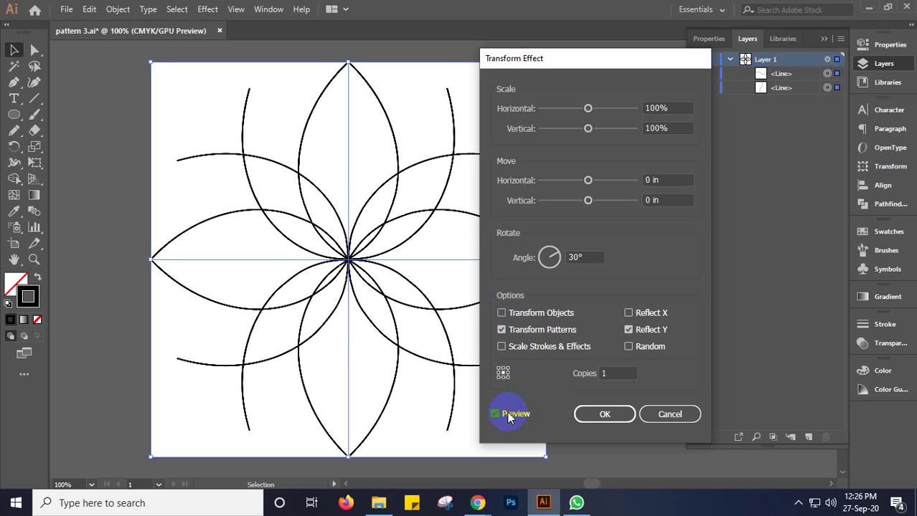
click(502, 313)
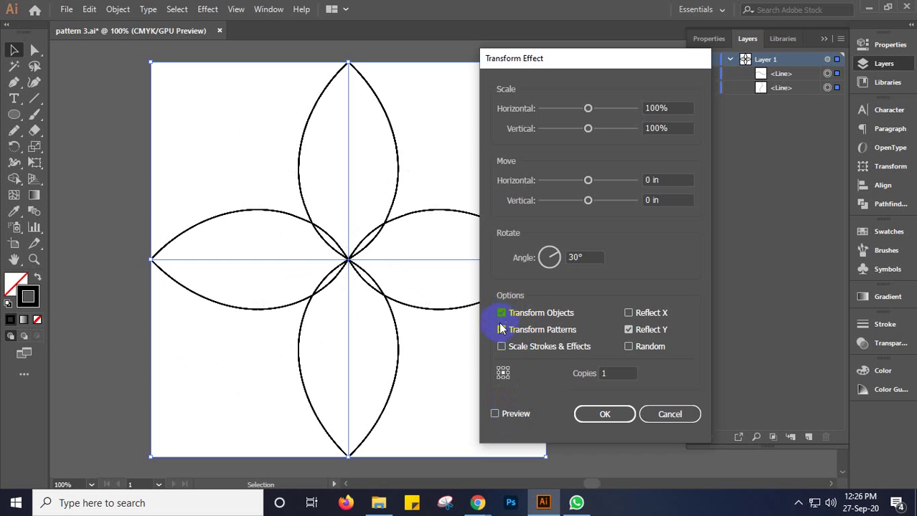
click(501, 330)
click(510, 414)
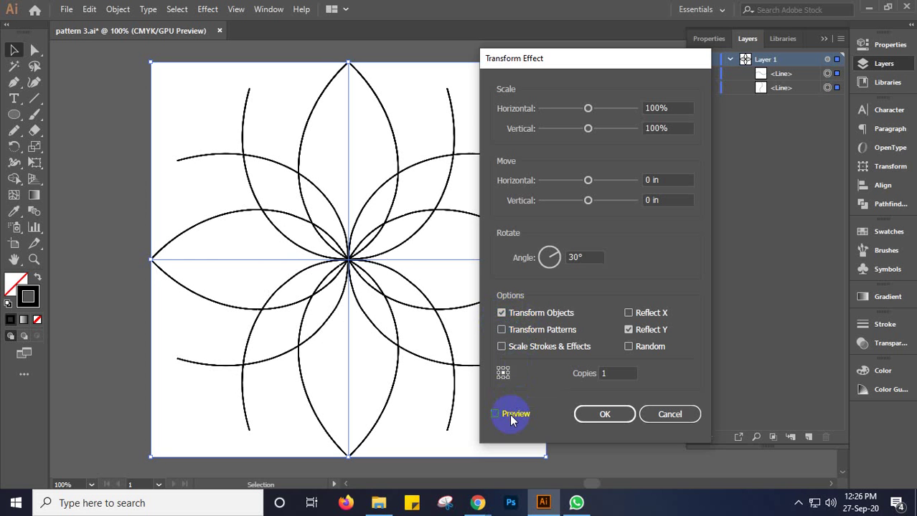
Set the effect's rotation angle to 360° and replace Reflect Y with Reflect X, previewing the result
click(602, 257)
drag(602, 257, 582, 263)
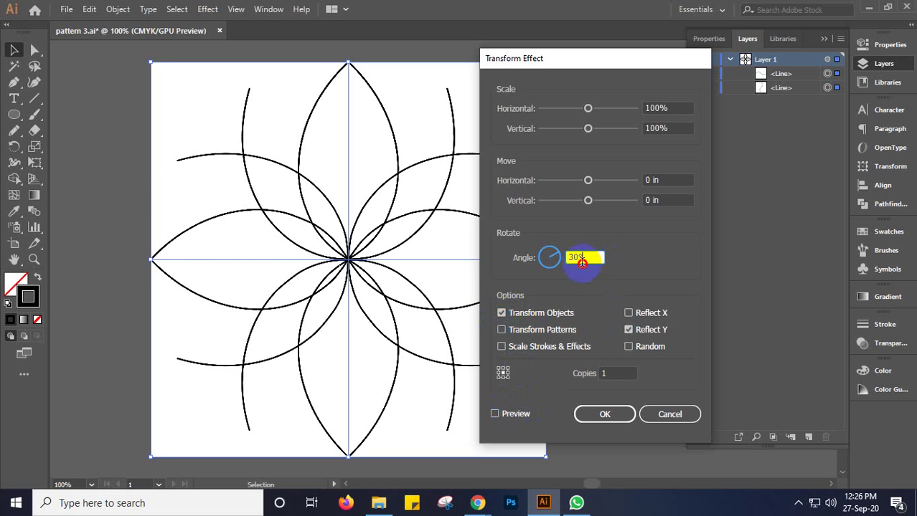
text(360)
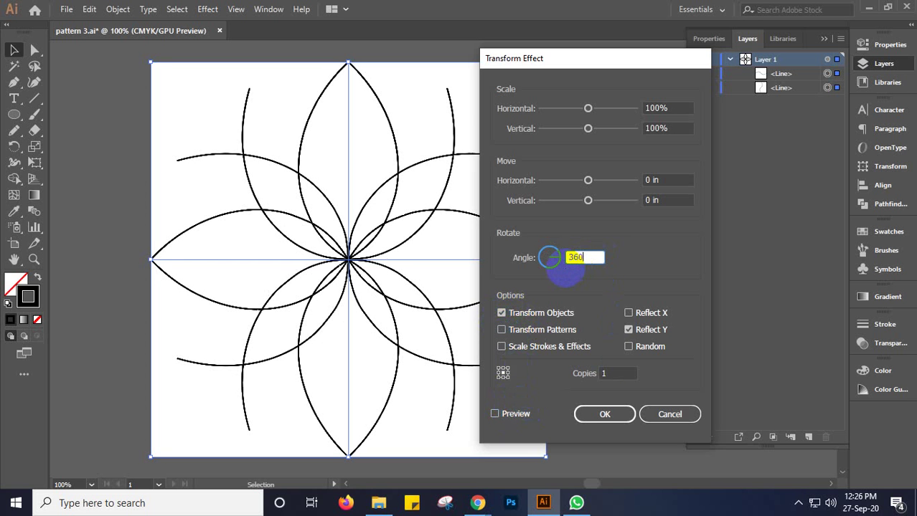
click(517, 416)
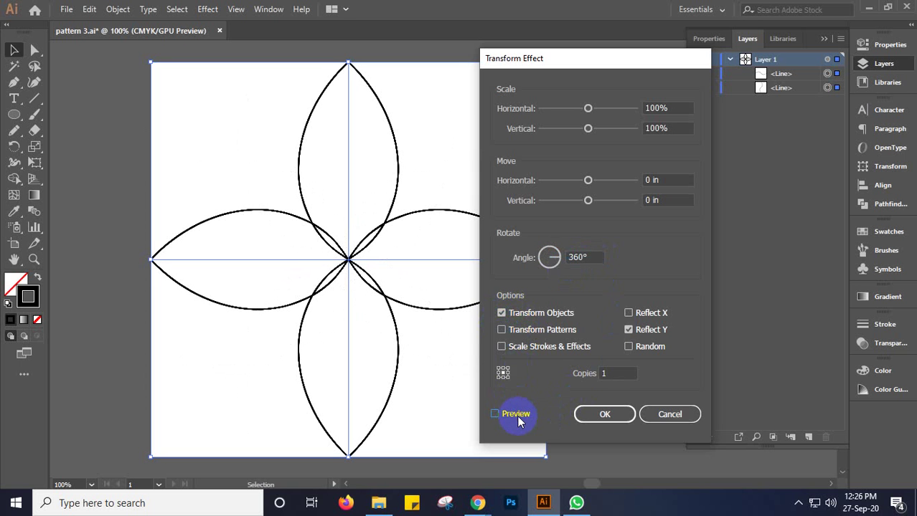
click(628, 314)
click(628, 330)
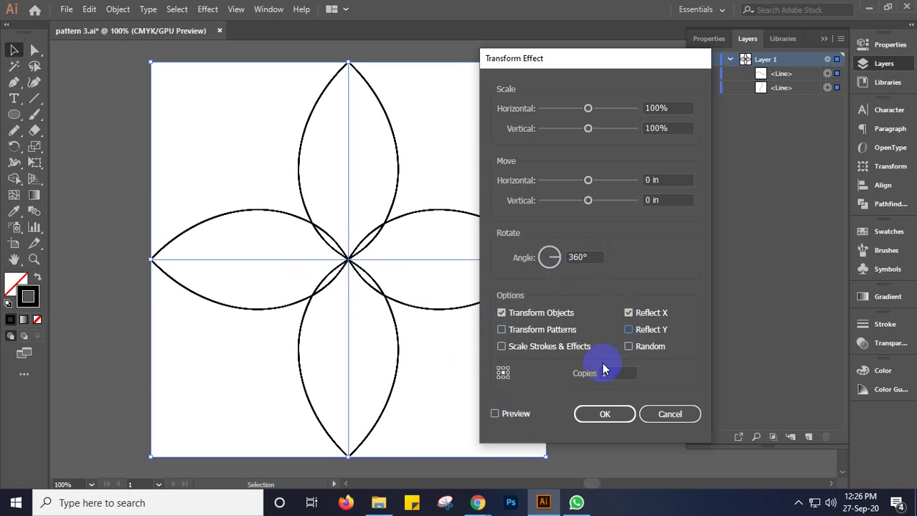
click(515, 415)
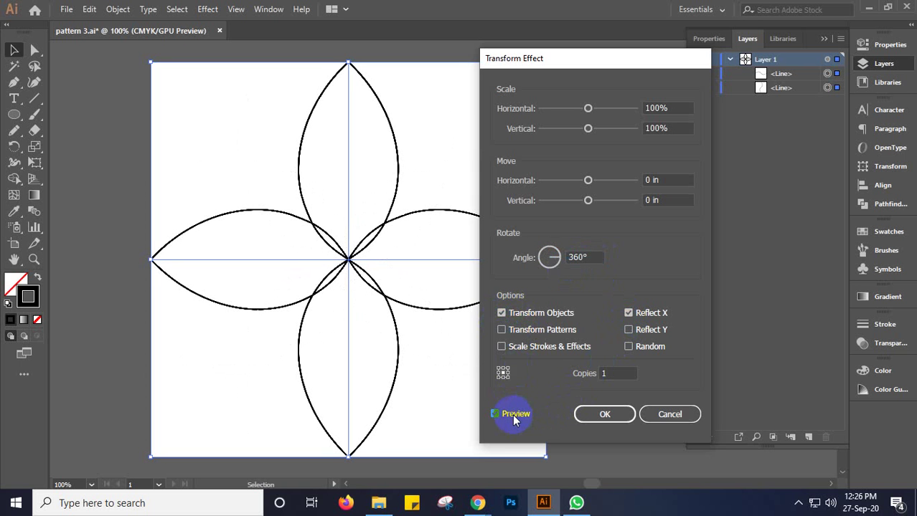
Raise the Transform effect's copies to 11 and enable Reflect Y alongside Reflect X, keeping the preview on
click(608, 374)
key(Up)
key(Up)
key(Up)
key(Up)
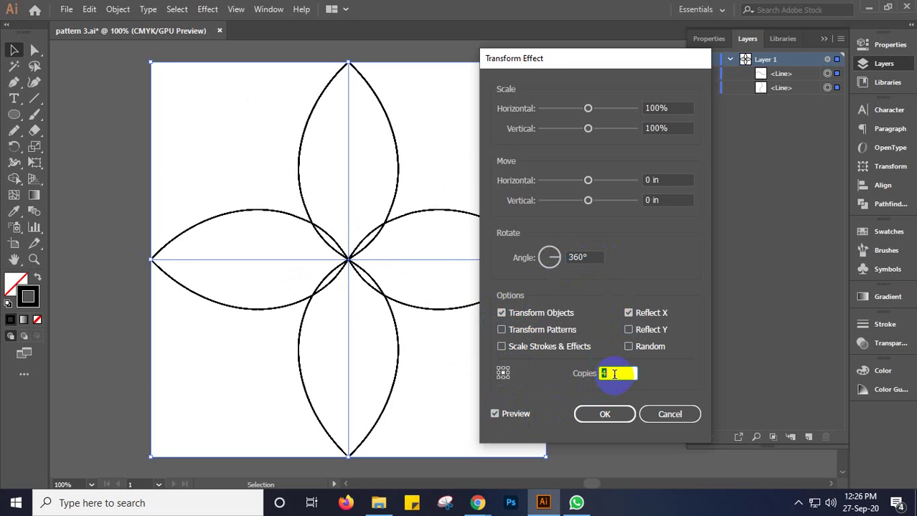
key(Up)
key(Up)
key(Up)
key(Up)
key(Up)
key(Up)
click(627, 332)
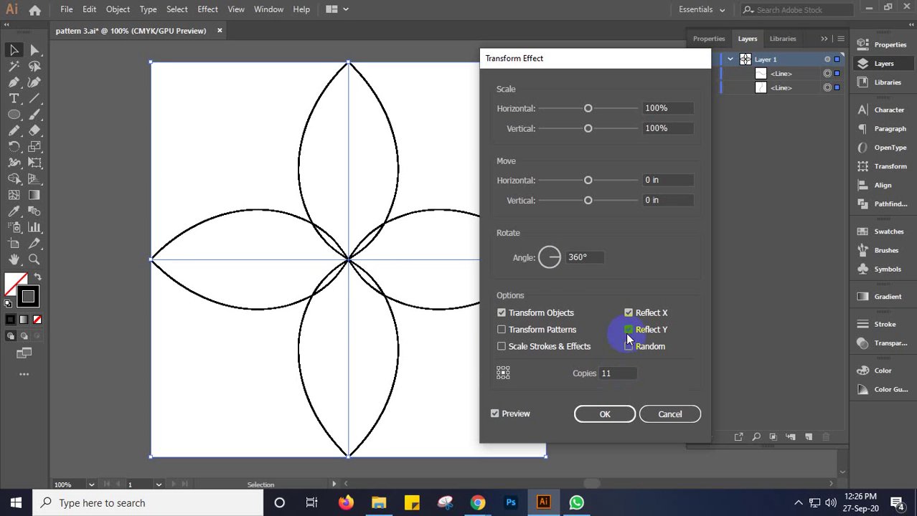
click(512, 419)
click(513, 421)
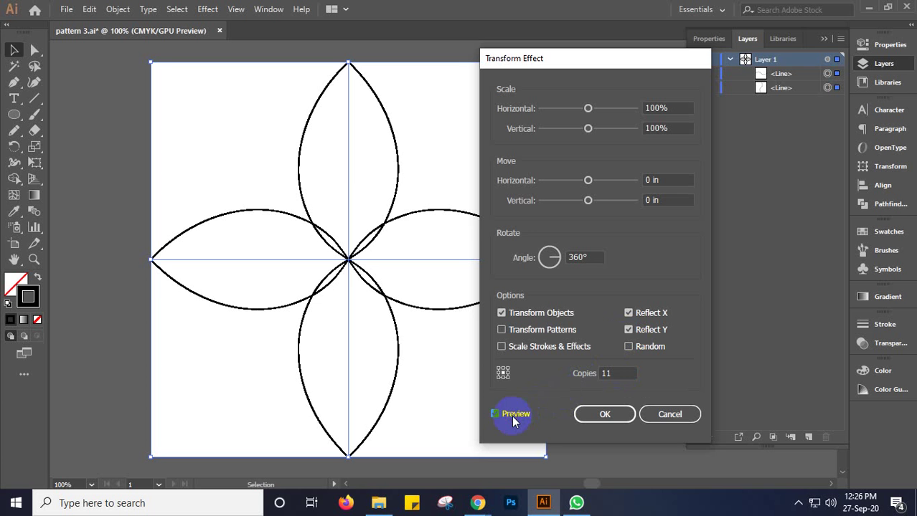
Lower the rotation angle degree by degree to beyond 322° to compare previews, and set it to 30°
click(587, 258)
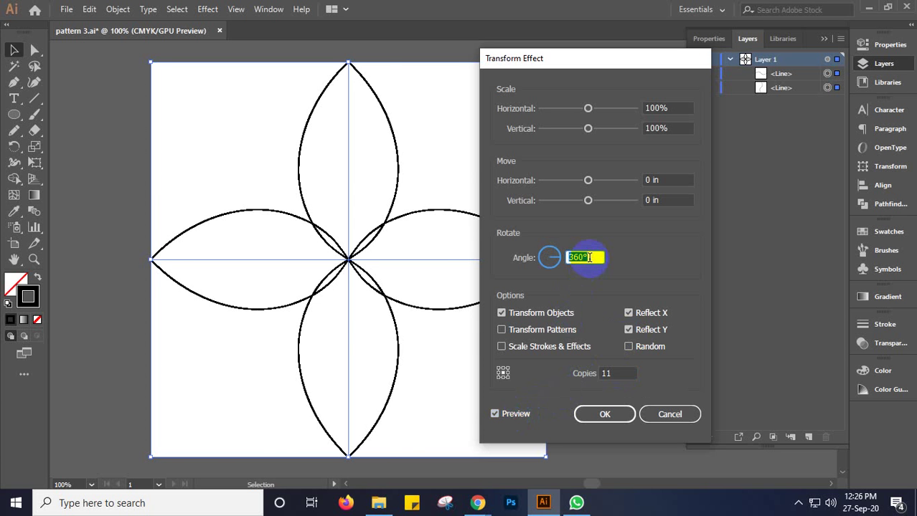
key(Down)
key(Down)
key(Down)
key(Down)
key(Down)
key(Down)
key(Down)
key(Down)
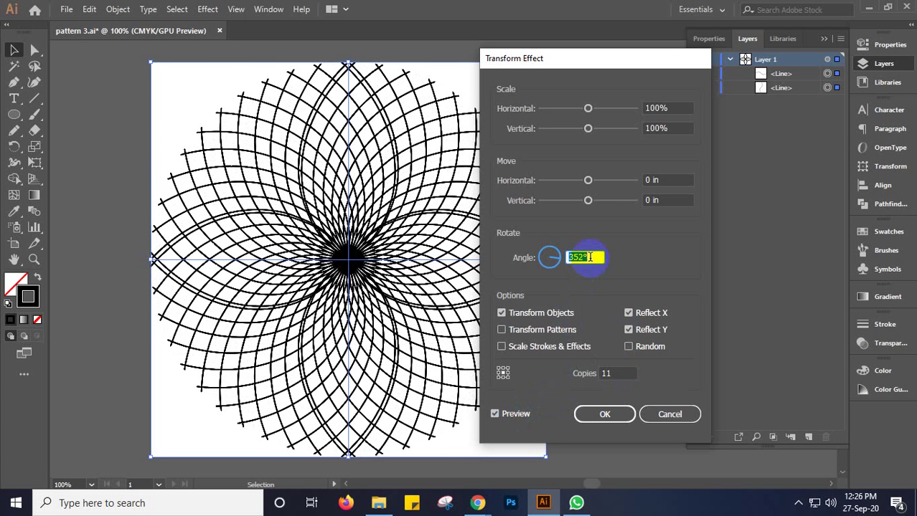
key(Down)
key(Down)
key(Down)
key(Down)
key(Down)
key(Down)
key(Down)
key(Down)
key(Down)
key(Down)
key(Down)
key(Down)
key(Down)
key(Down)
key(Down)
key(Down)
key(Down)
key(Down)
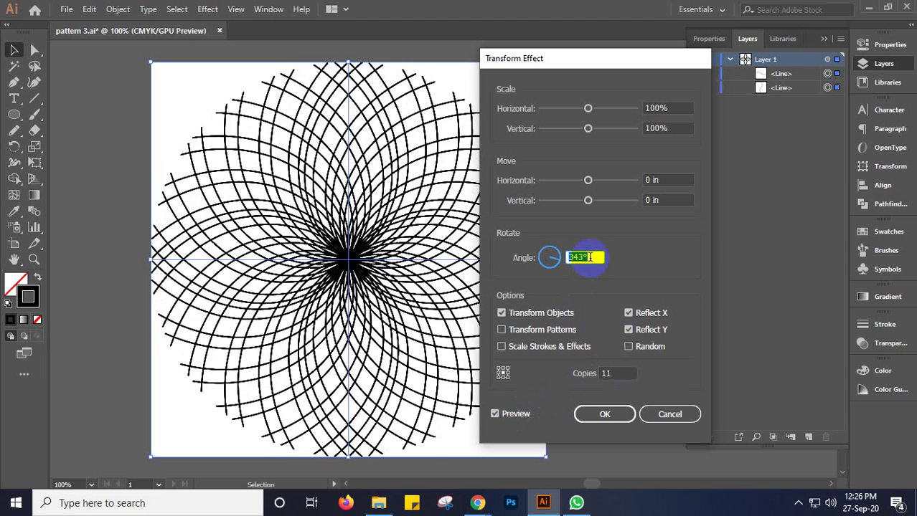
key(Down)
key(Down)
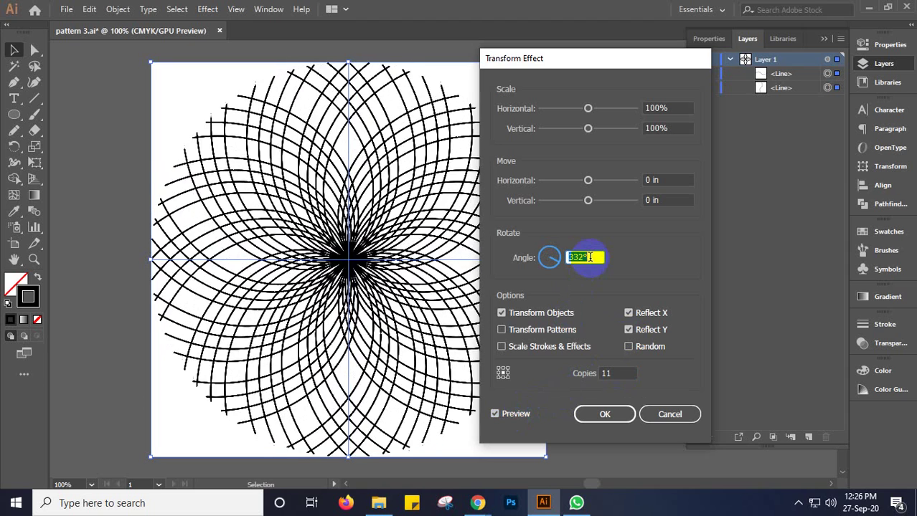
key(Down)
key(Down)
key(Down)
key(Down)
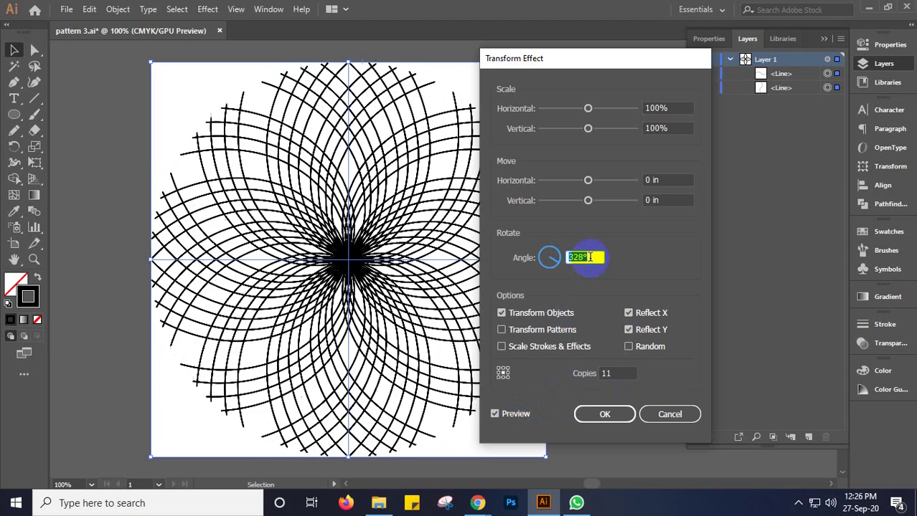
key(Down)
key(Down)
key(Down)
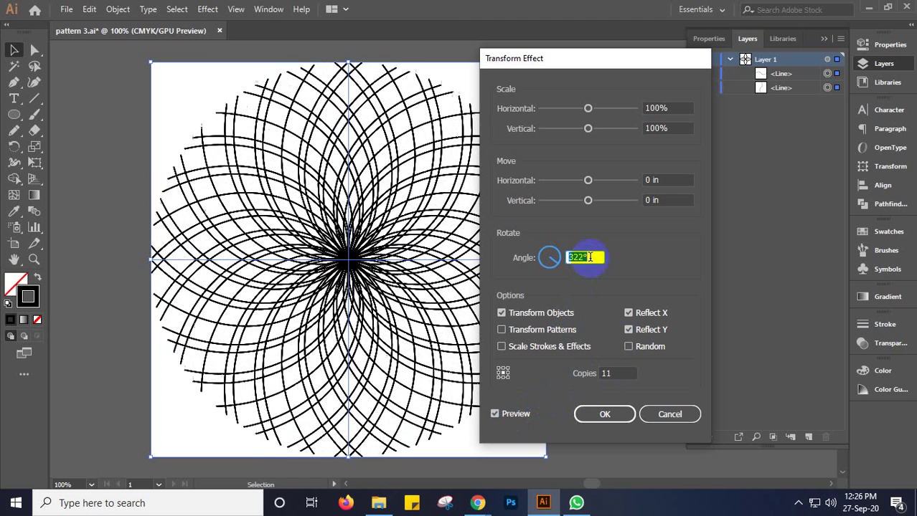
key(Down)
key(Down)
key(Down)
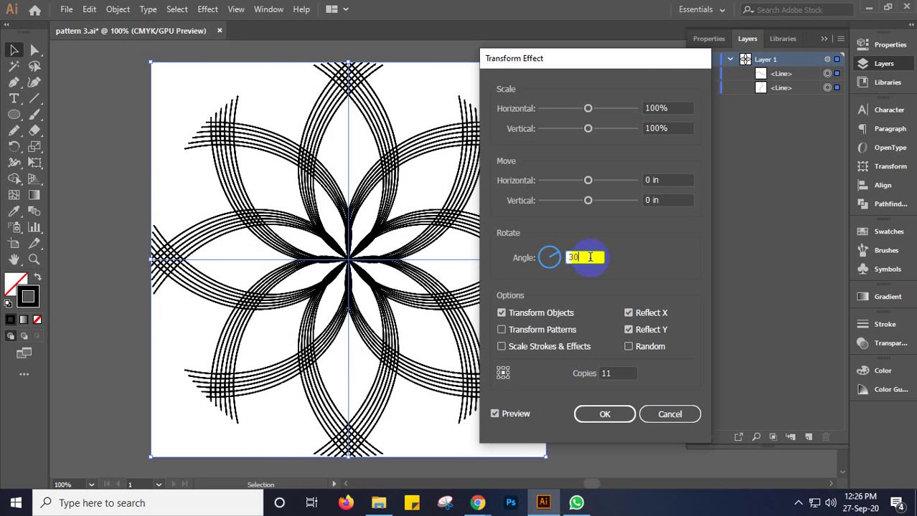
Refresh the preview, compare a 31° rotation angle with 30°, and apply the Transform effect at 30°
double_click(511, 415)
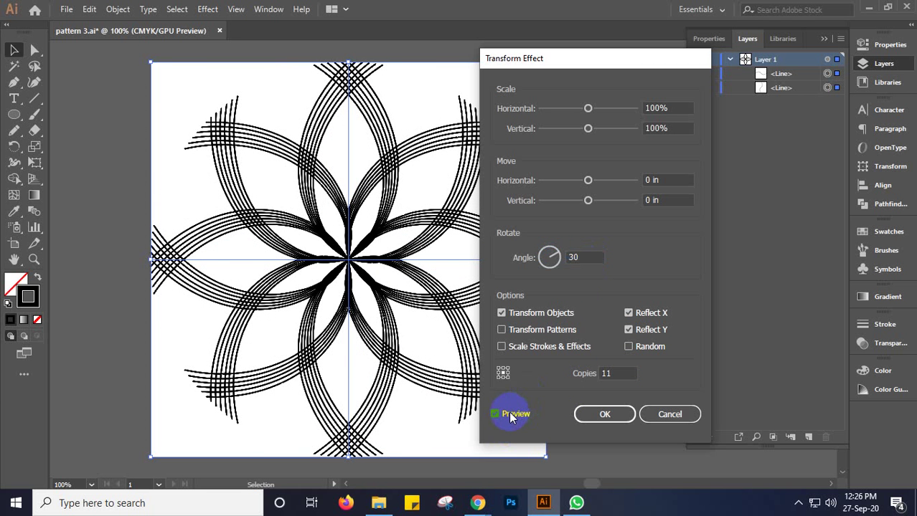
double_click(584, 263)
click(589, 257)
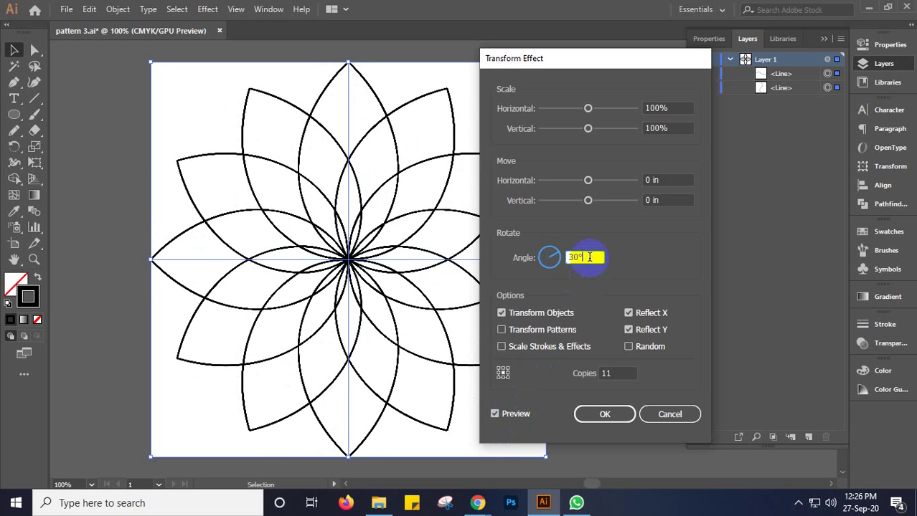
key(Up)
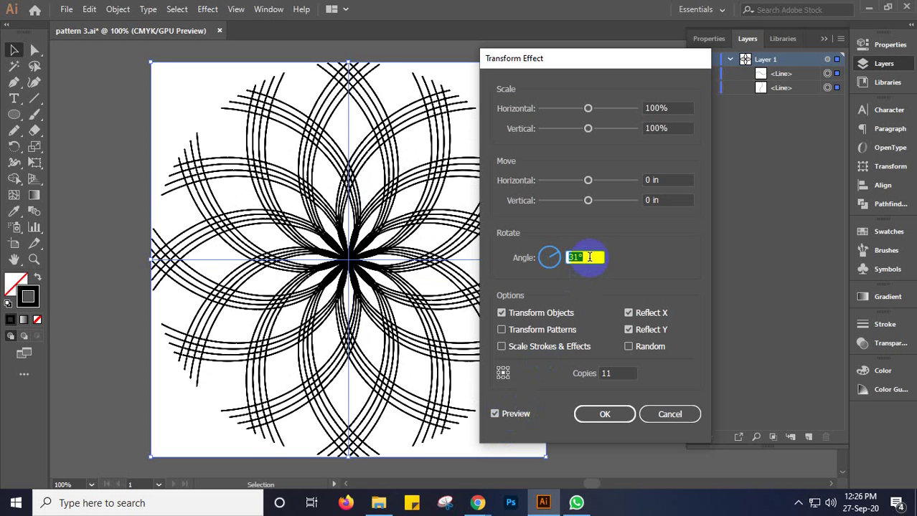
key(Down)
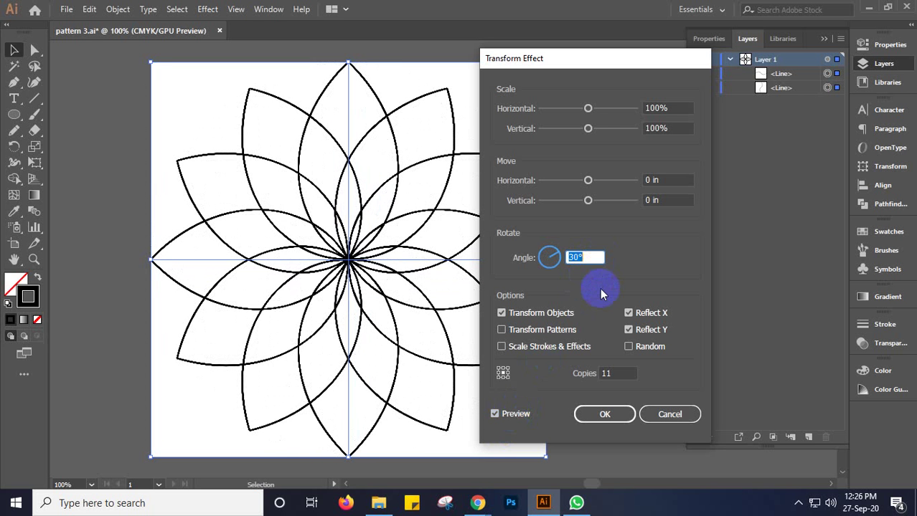
click(607, 416)
click(607, 416)
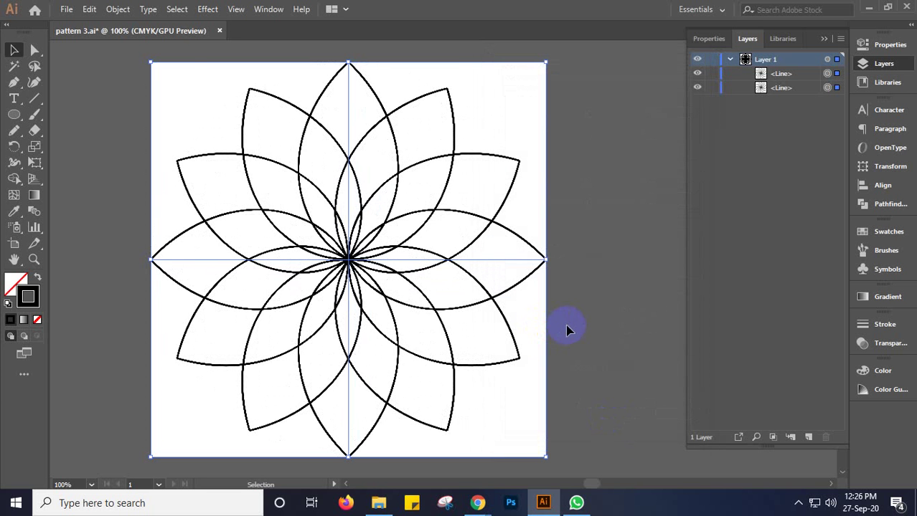
Target the whole of Layer 1 and activate the Paintbrush tool
ctrl+click(339, 269)
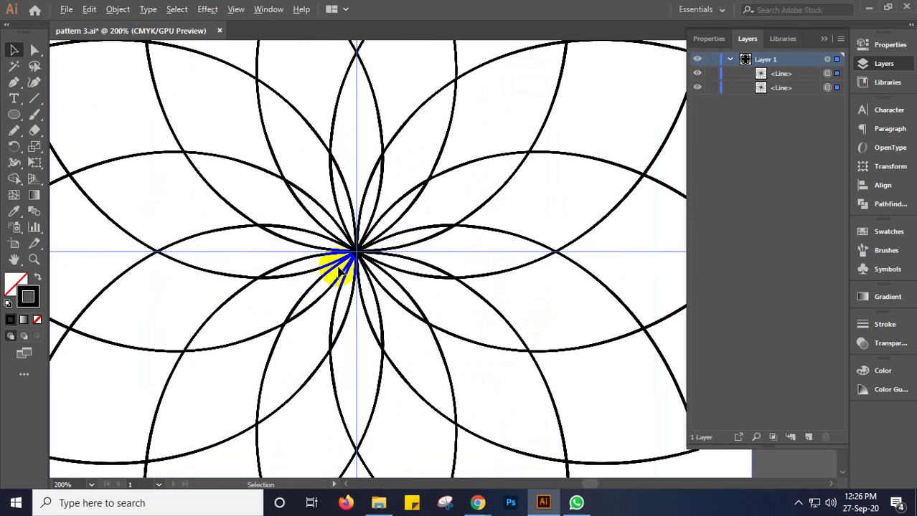
key(ctrl+minus)
drag(552, 303, 495, 325)
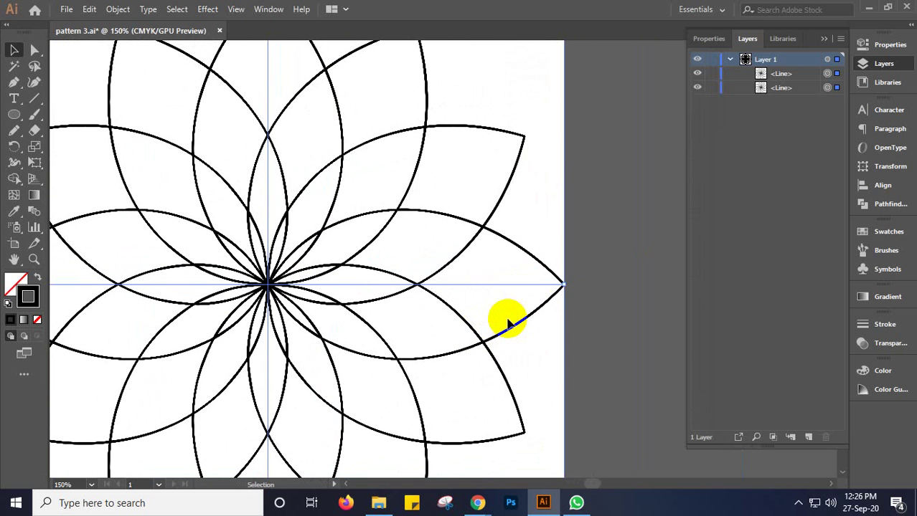
click(827, 61)
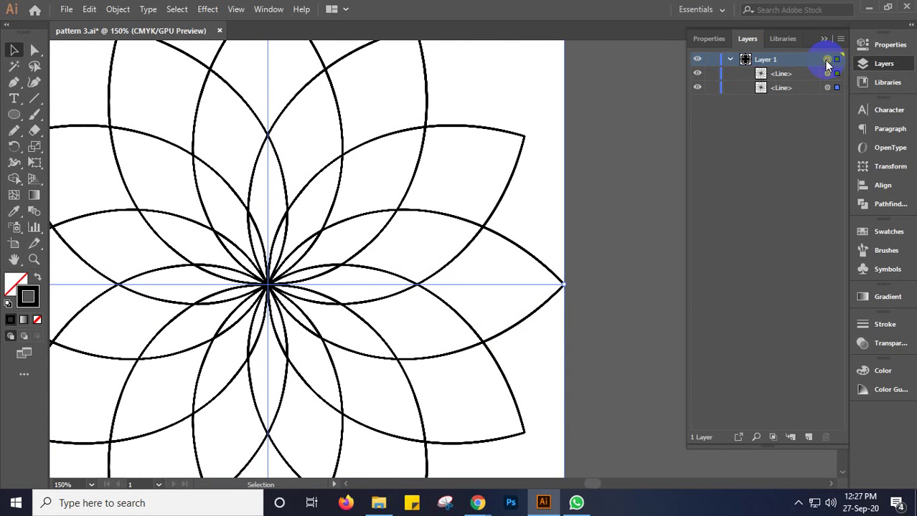
click(36, 113)
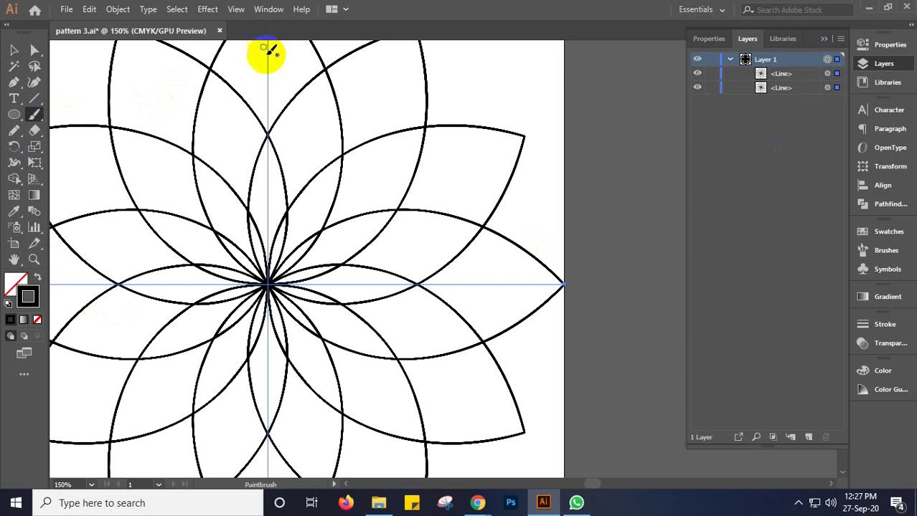
Float the Brushes panel beside the open Layers panel and apply its fifth calligraphic brush to the pattern's lines
click(885, 250)
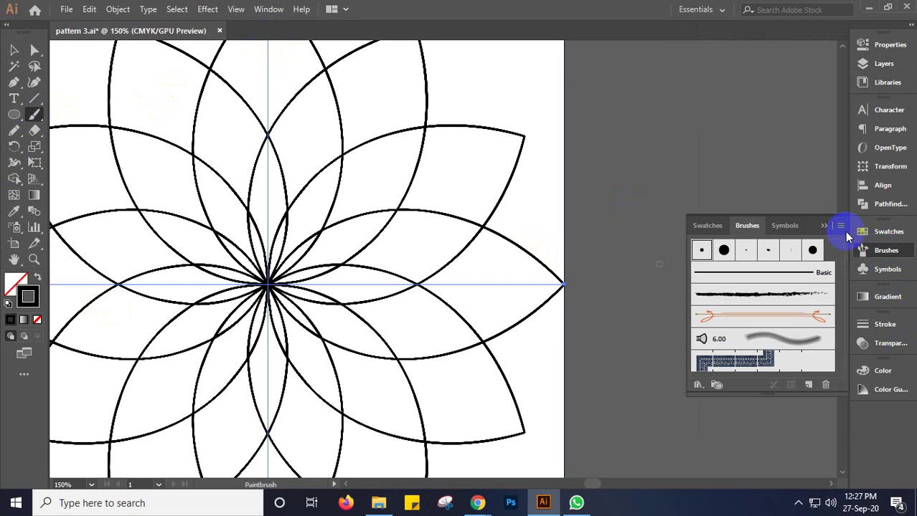
mouse_move(822, 228)
mouse_down()
mouse_move(808, 219)
mouse_move(761, 260)
mouse_move(774, 266)
mouse_up()
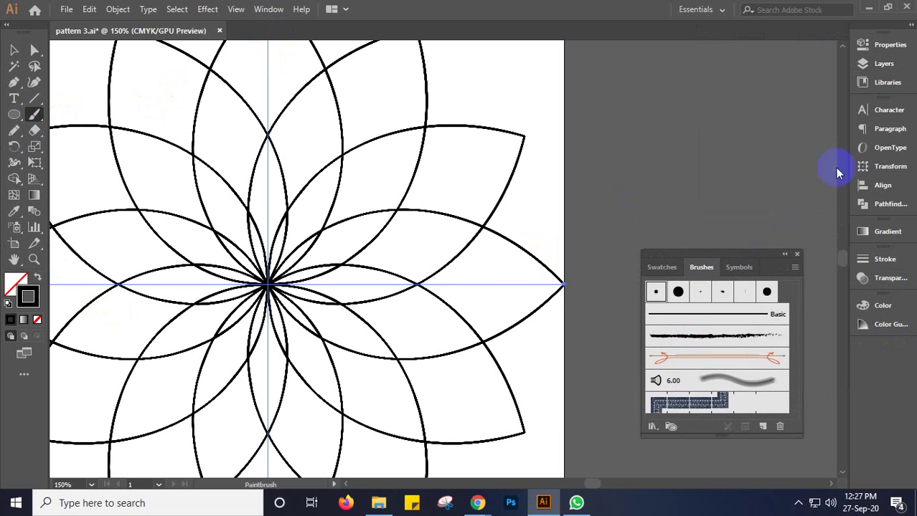
click(872, 63)
click(665, 251)
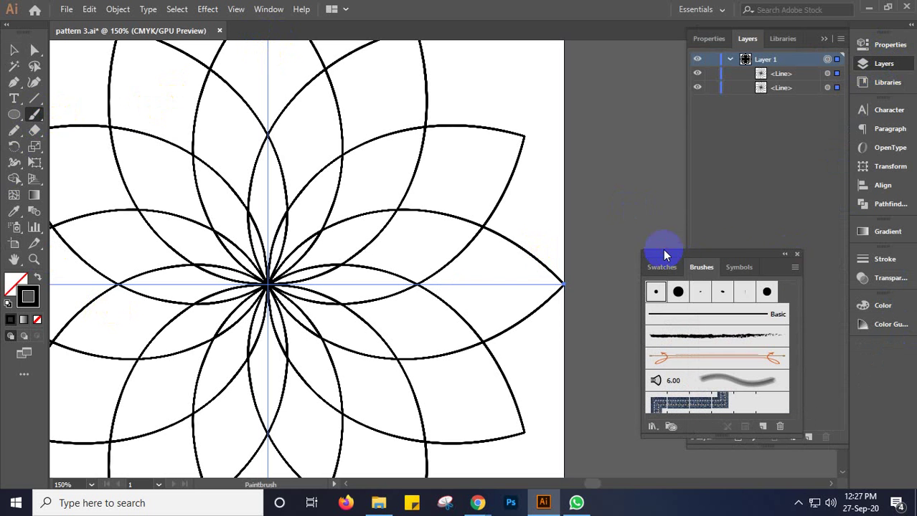
drag(732, 250, 746, 251)
click(750, 286)
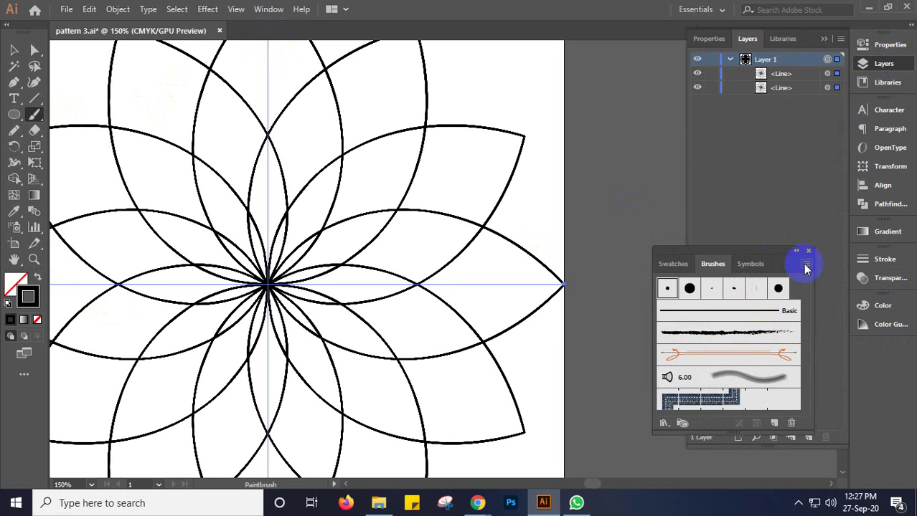
click(756, 288)
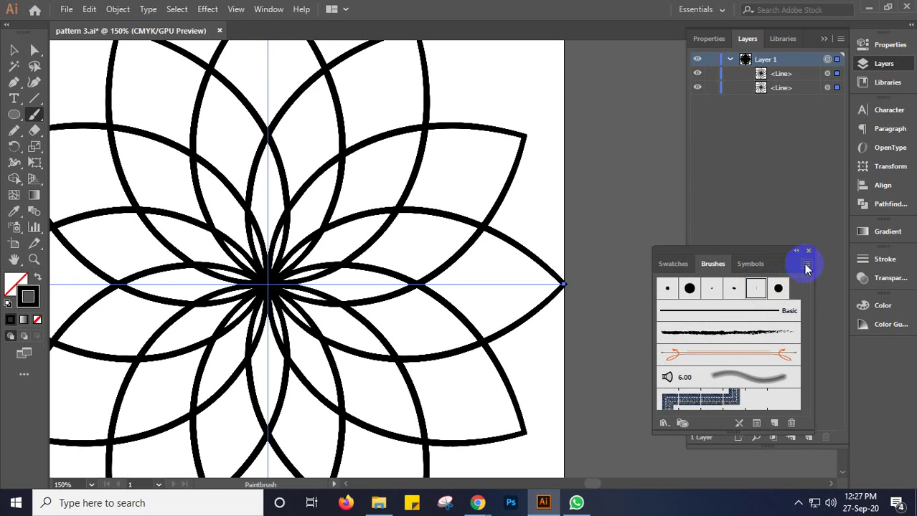
Open the Artistic_Calligraphic brush library, arrange it below the Brushes panel, and enlarge it to show all its brushes
click(807, 267)
mouse_move(707, 468)
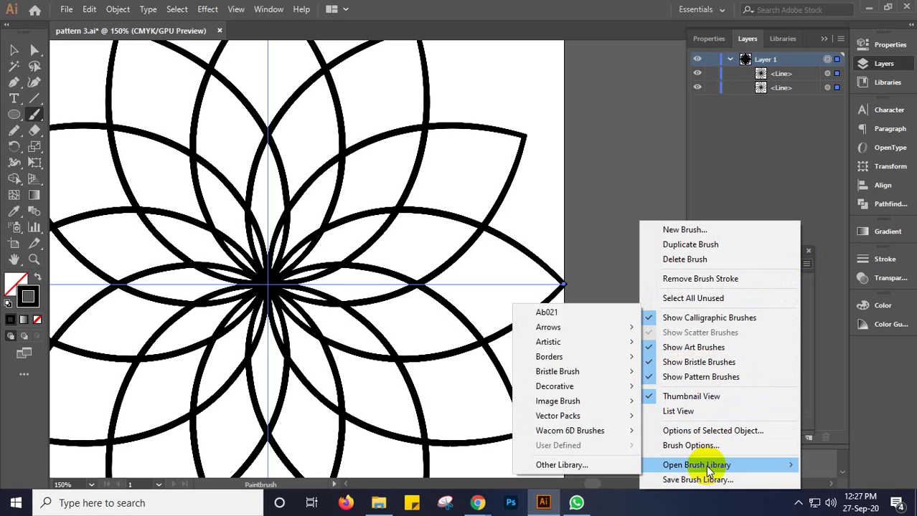
mouse_move(581, 342)
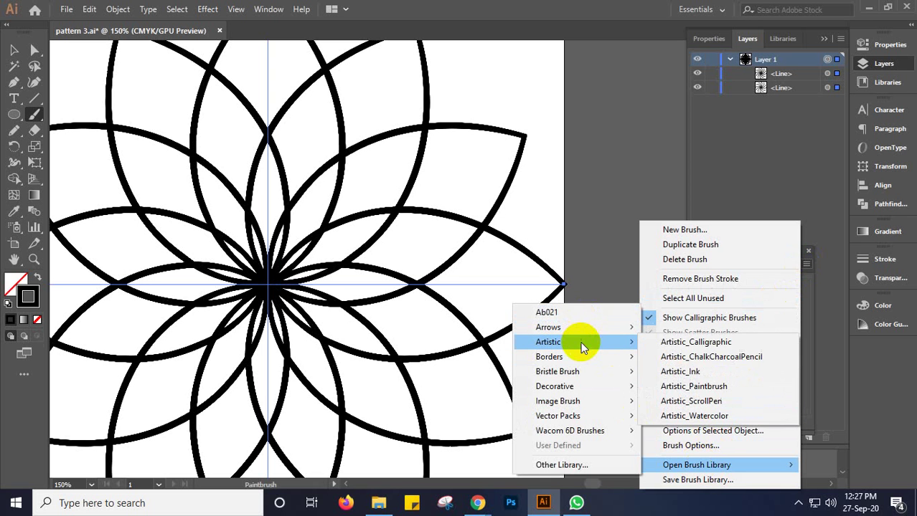
click(694, 343)
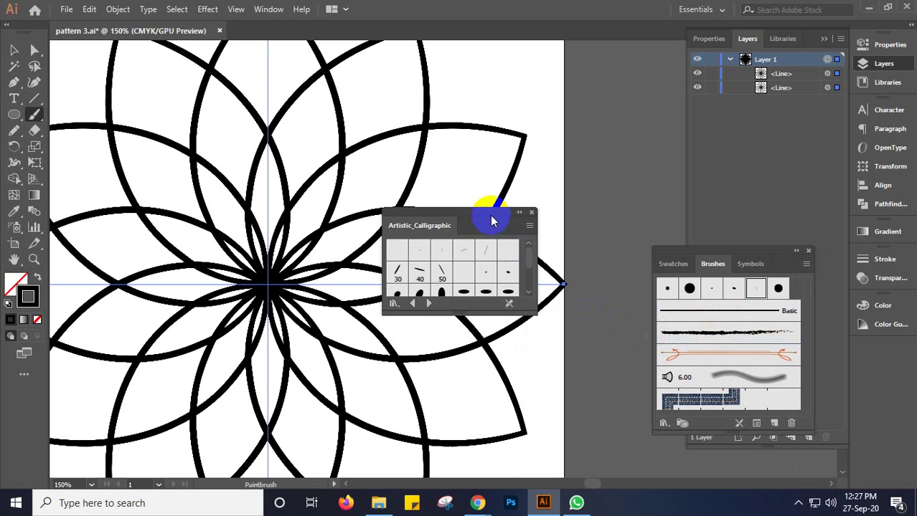
mouse_move(473, 219)
mouse_down()
mouse_move(600, 299)
mouse_move(651, 348)
mouse_up()
drag(700, 242, 716, 143)
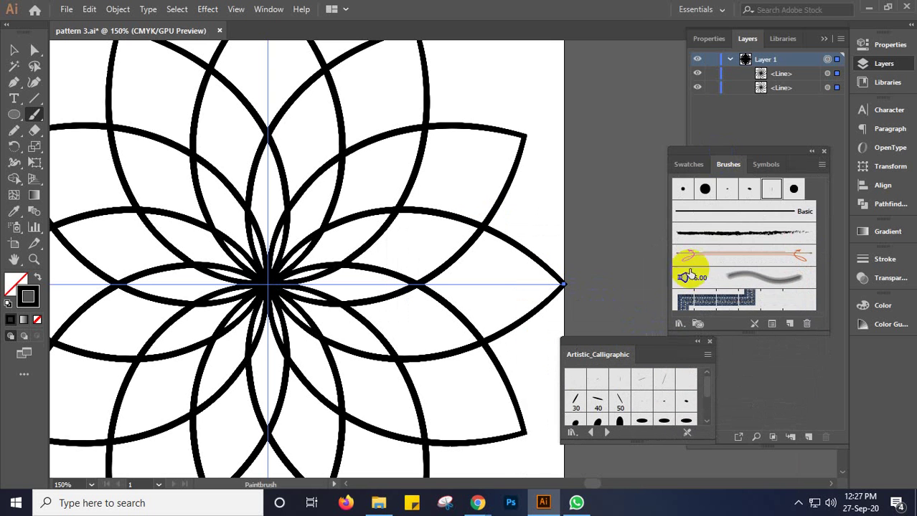
mouse_move(640, 349)
mouse_down()
mouse_move(706, 371)
mouse_move(747, 367)
mouse_up()
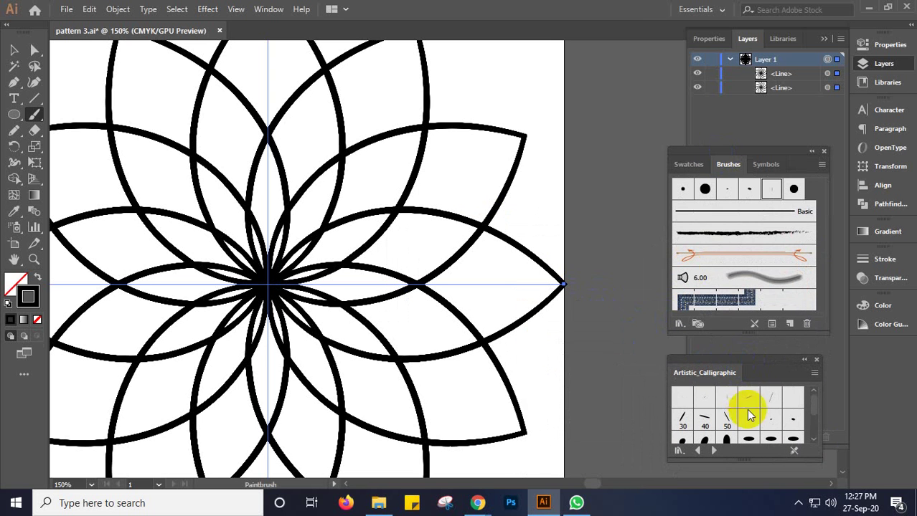
drag(819, 459, 889, 503)
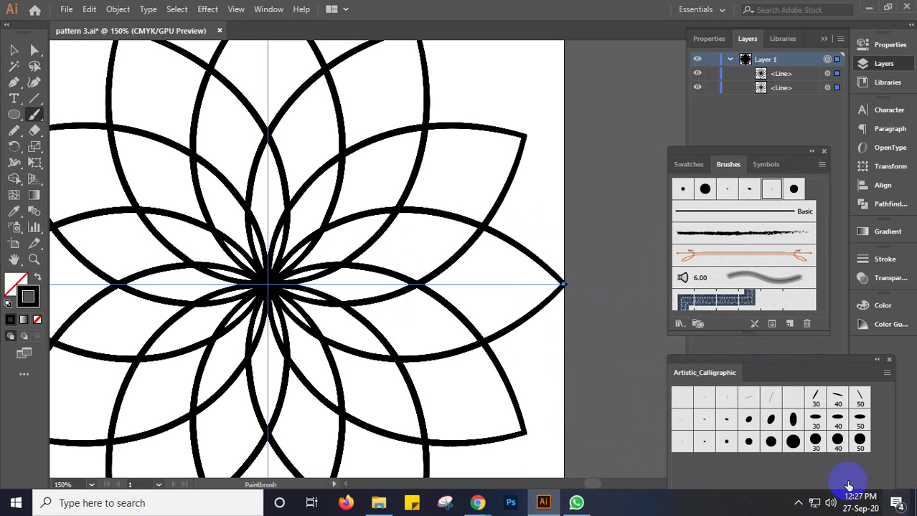
mouse_move(796, 364)
mouse_down()
mouse_move(751, 349)
mouse_move(745, 363)
mouse_up()
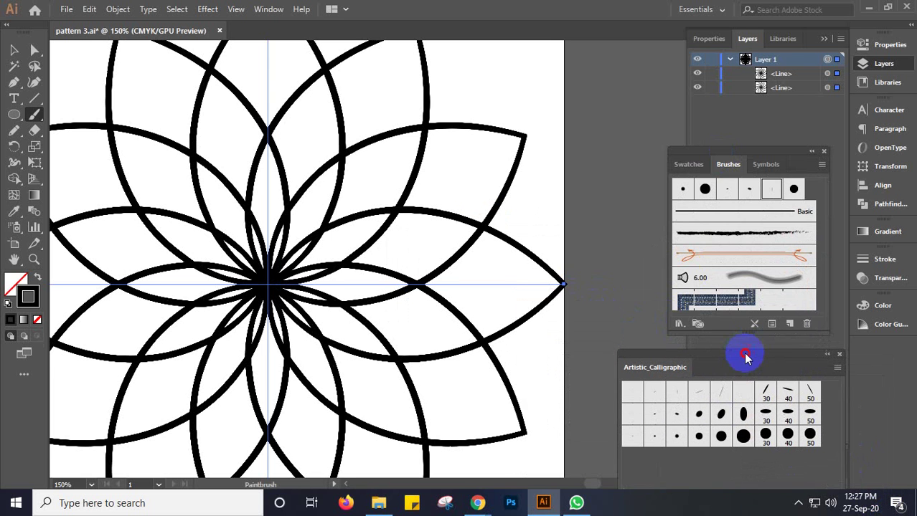
Compare several Artistic_Calligraphic brushes on the lines, including the slanted 30 pt and 3 pt. Flat, and apply the first, thinnest brush
click(765, 393)
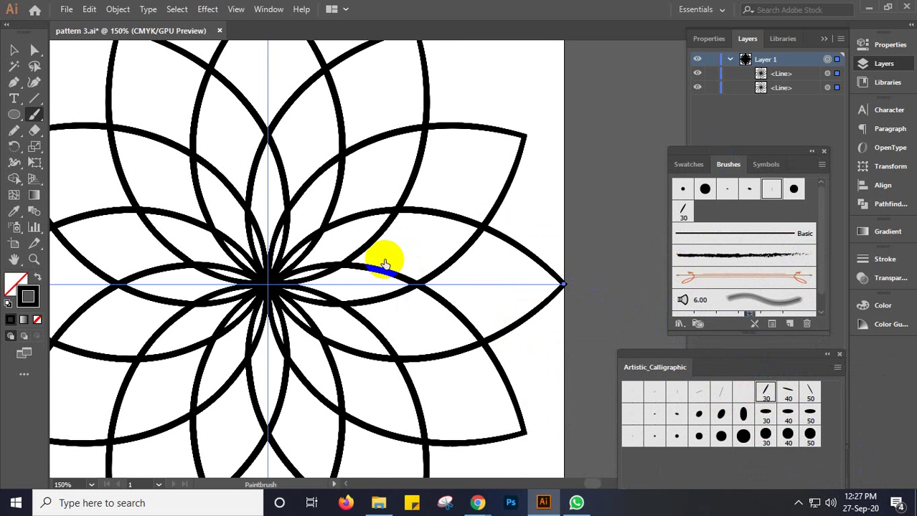
drag(382, 260, 355, 255)
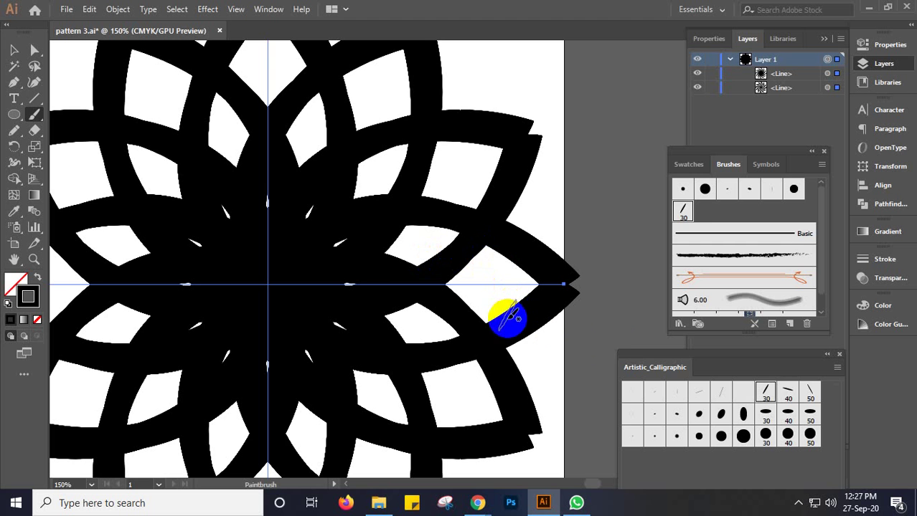
click(720, 395)
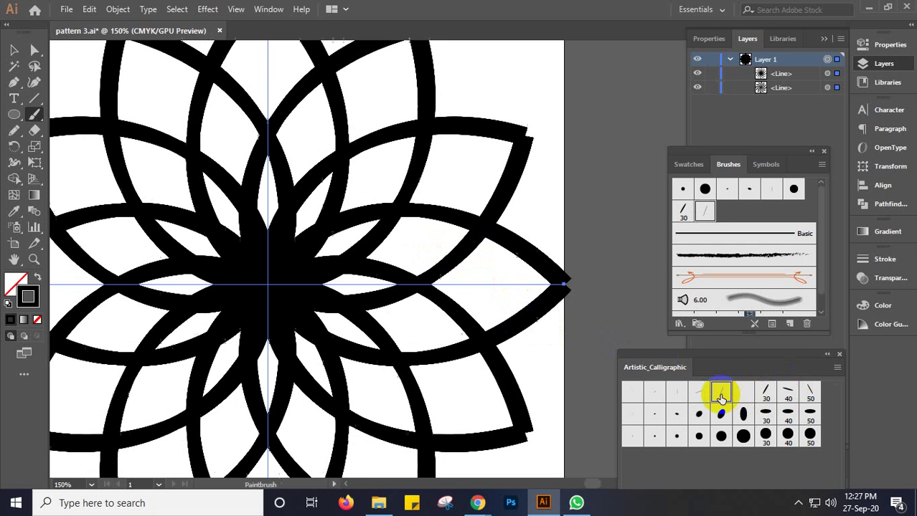
click(677, 395)
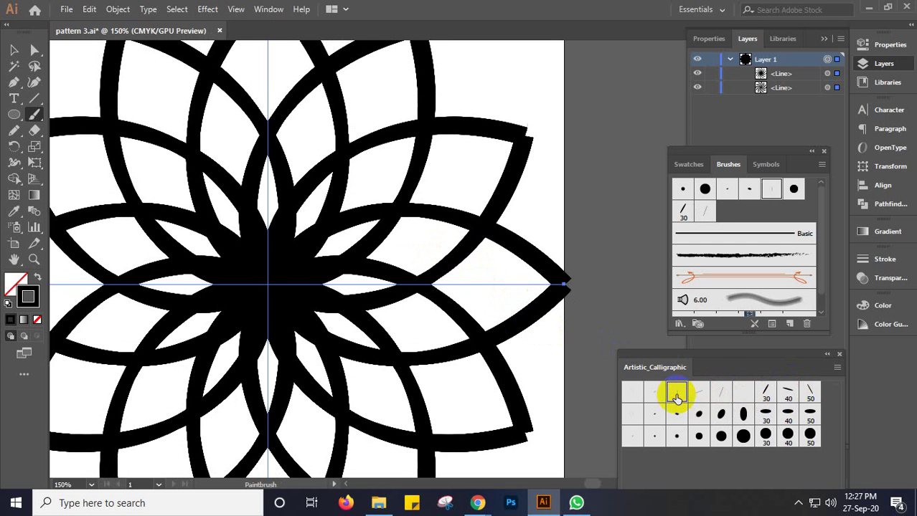
click(647, 395)
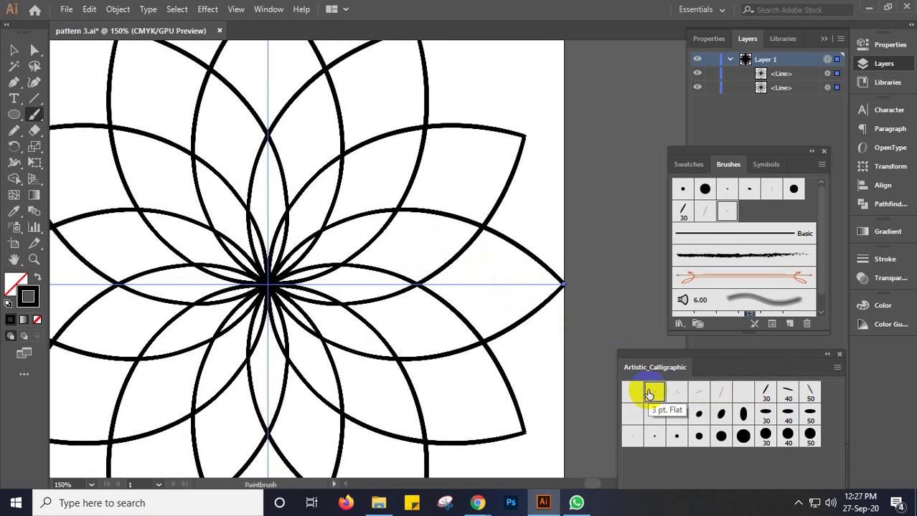
click(632, 395)
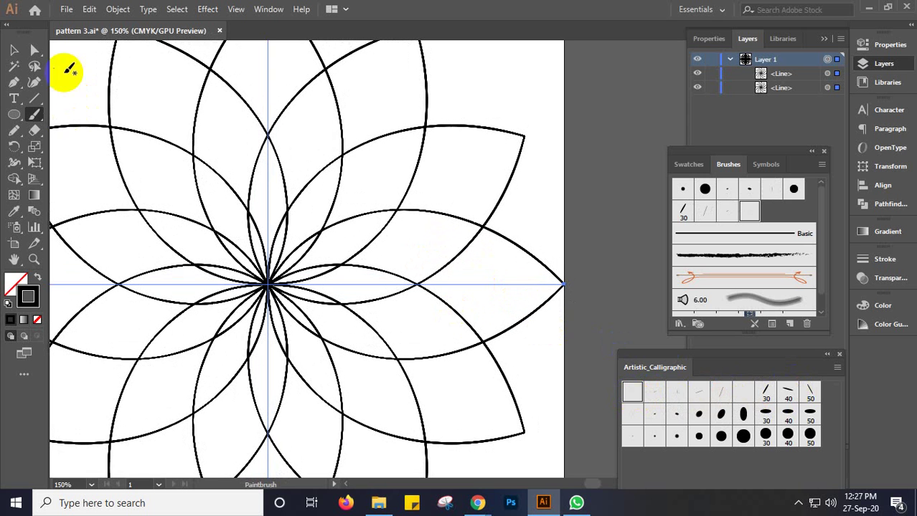
With the Paintbrush tool active, try the library's third brush on the lines again and restore the first, thinnest one
click(13, 51)
click(33, 113)
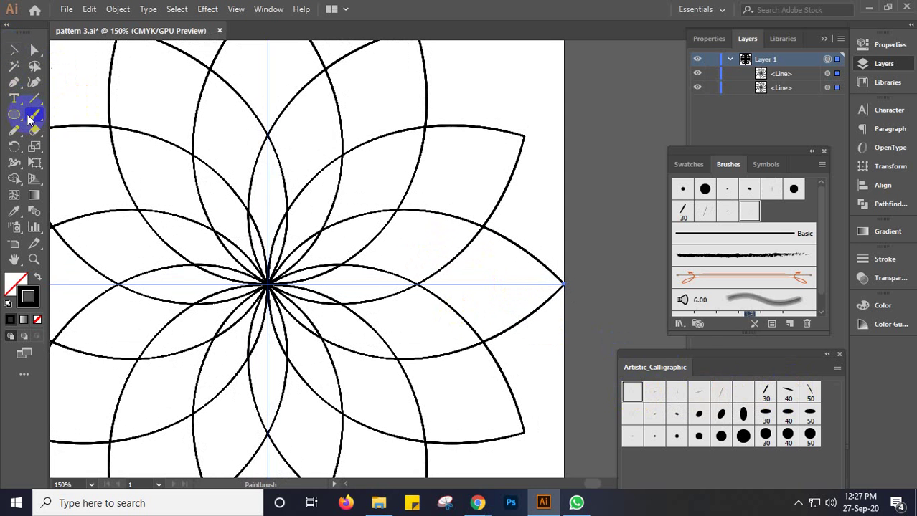
click(675, 393)
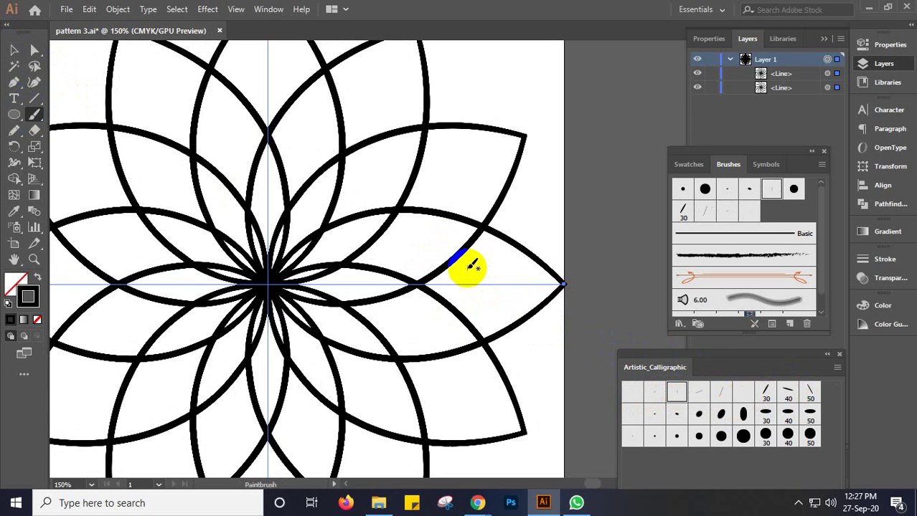
click(632, 393)
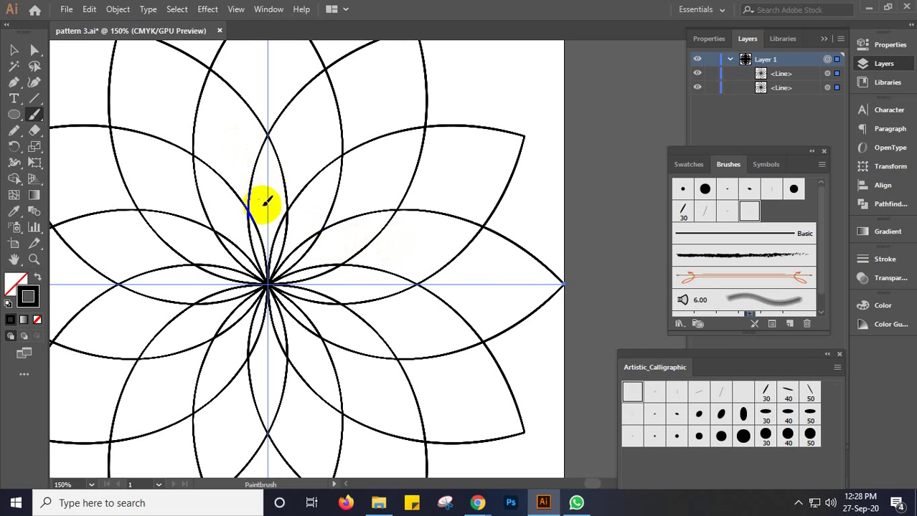
Try a short Paintbrush stroke across the vertical line just above the flower's centre, and undo it
drag(273, 185, 285, 210)
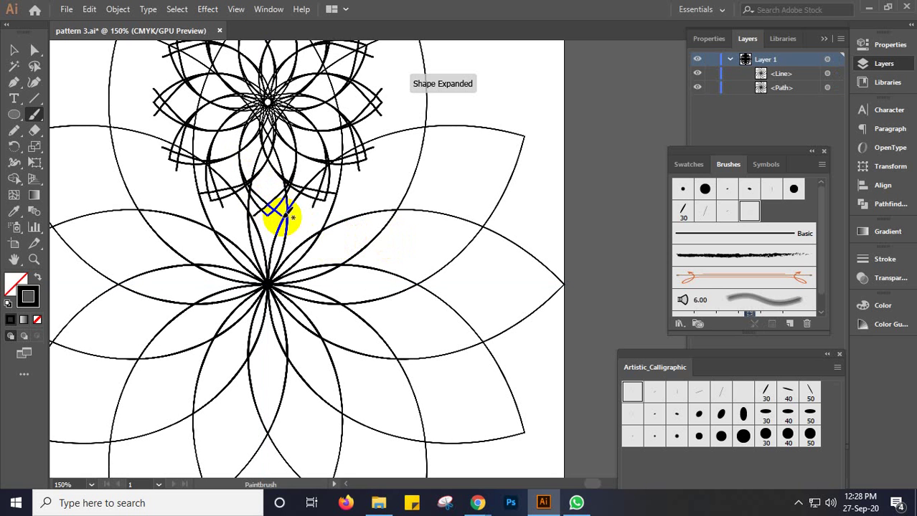
key(v)
key(ctrl+z)
key(b)
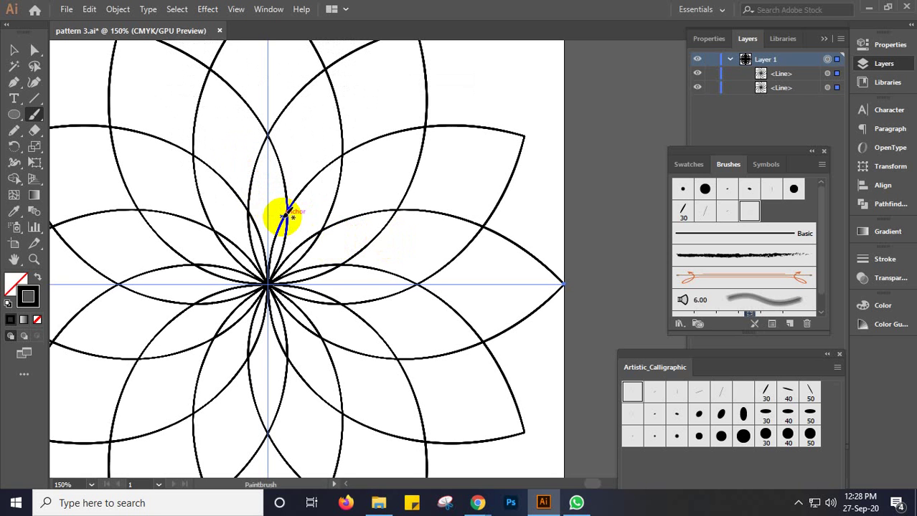
Try a short curved Paintbrush stroke inside the petal right of the flower's centre, undo it, and return to the Selection tool
mouse_move(269, 286)
mouse_down()
mouse_move(308, 305)
mouse_move(286, 312)
mouse_move(330, 311)
mouse_up()
mouse_move(390, 318)
mouse_down()
mouse_move(425, 326)
mouse_move(405, 295)
mouse_up()
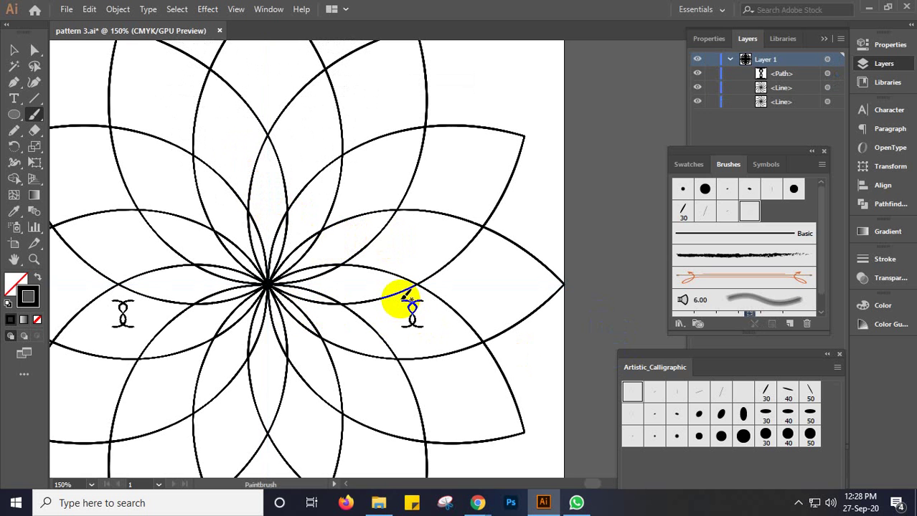
key(ctrl+z)
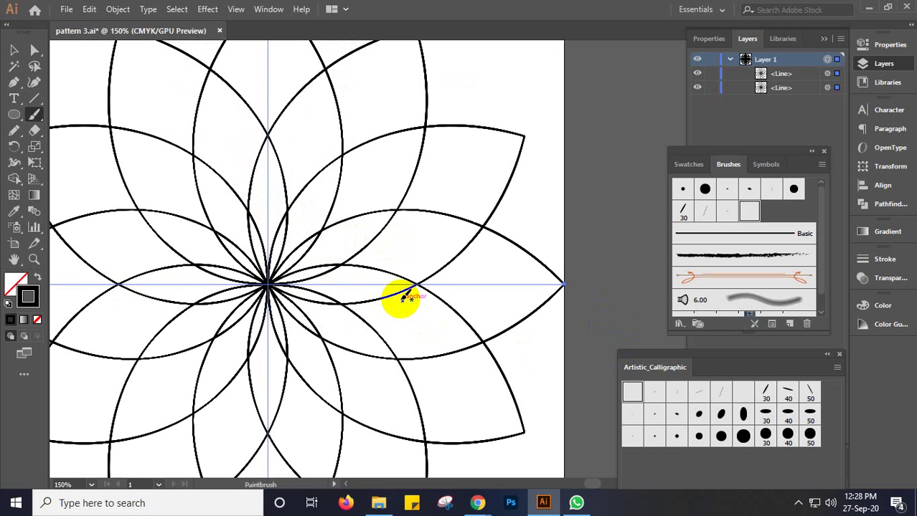
click(16, 53)
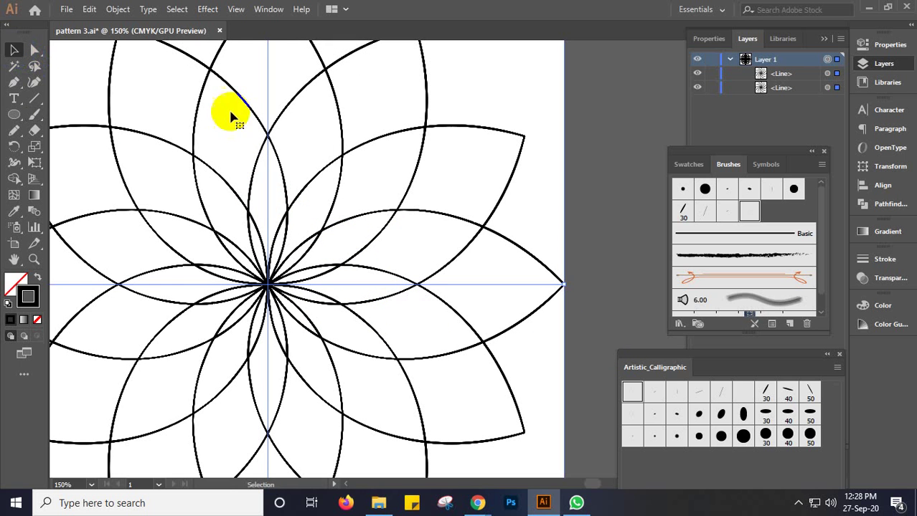
Reselect both lines, try the library's third Artistic_Calligraphic brush on them, and restore the first, thinnest brush
click(590, 202)
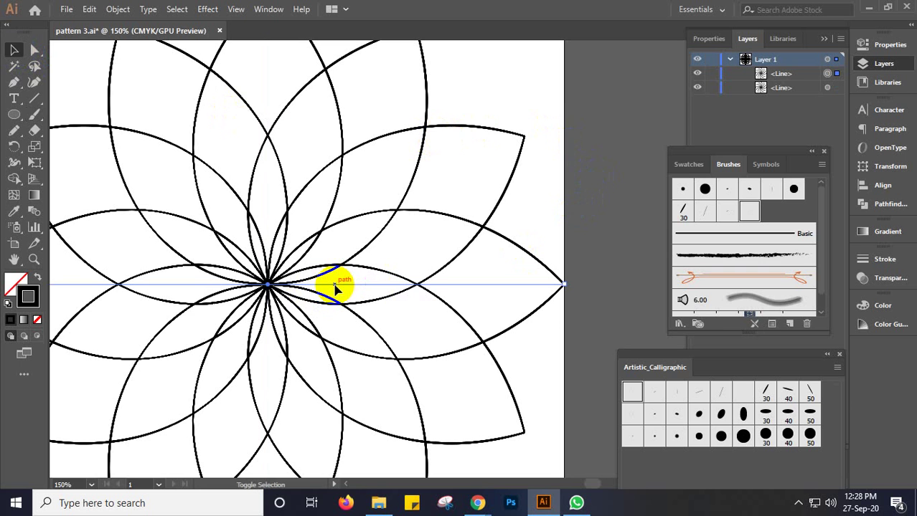
shift+click(268, 205)
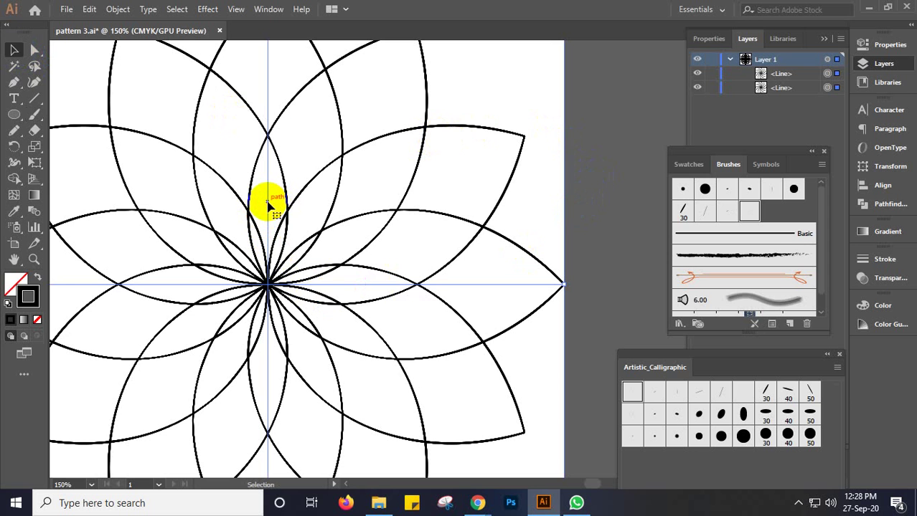
click(679, 396)
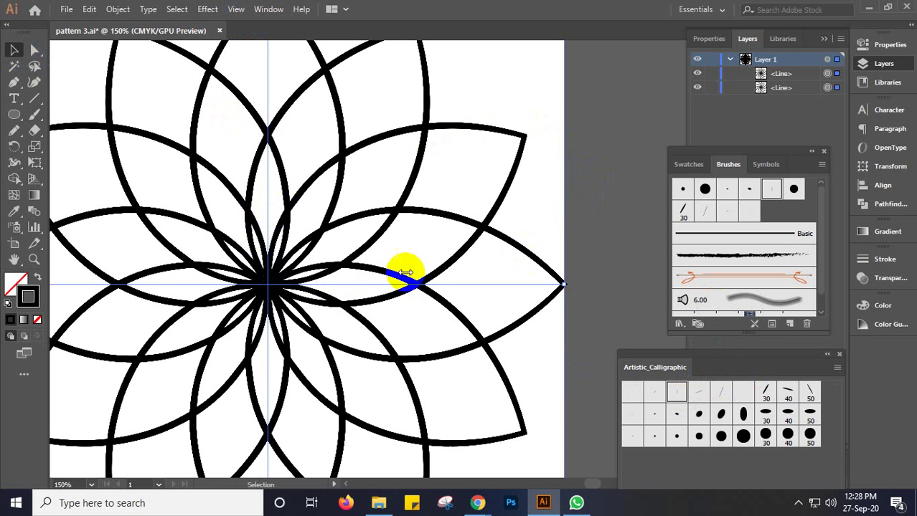
click(632, 396)
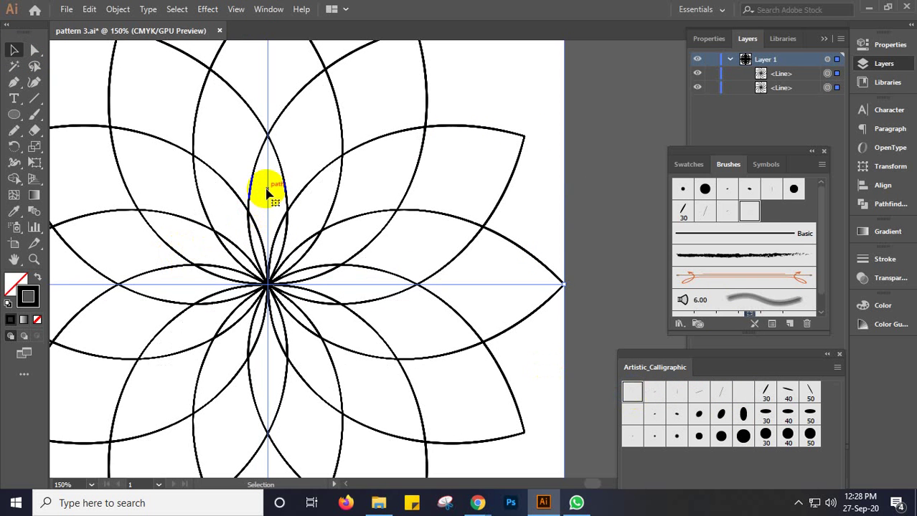
Try a short curved Paintbrush stroke from the vertical line into the narrow petal above the flower's centre, and undo it
click(35, 115)
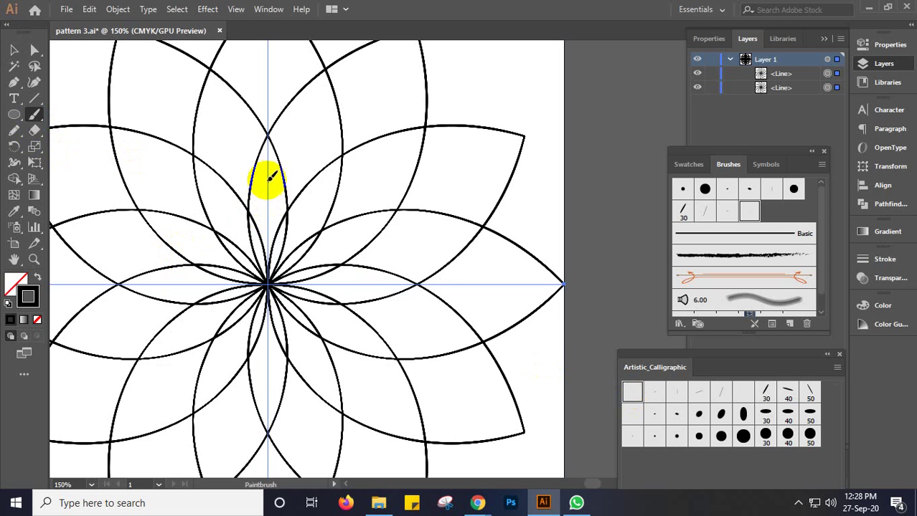
drag(270, 176, 285, 210)
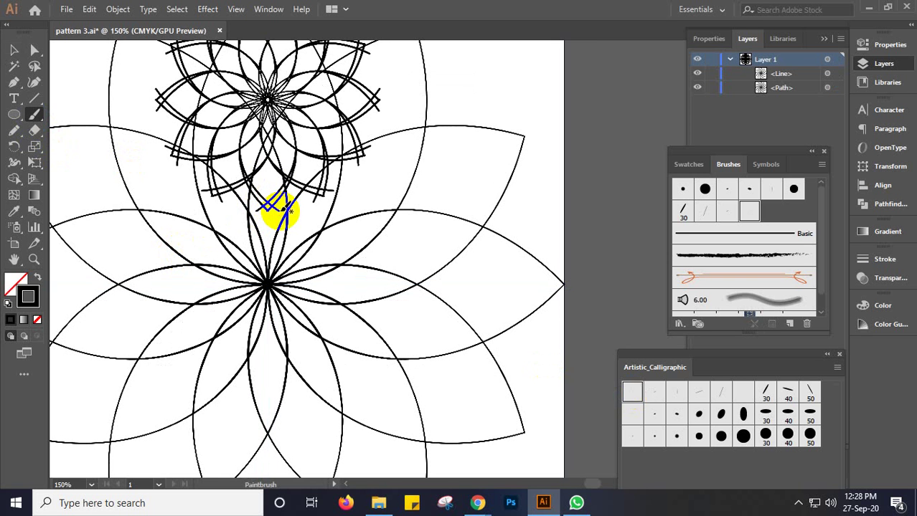
key(ctrl+z)
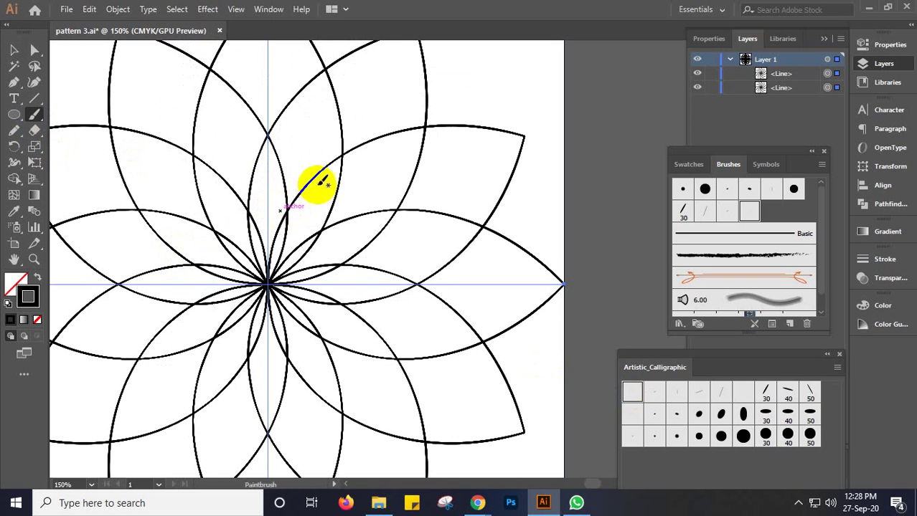
Target Layer 1 as a whole instead of its individual lines
click(269, 12)
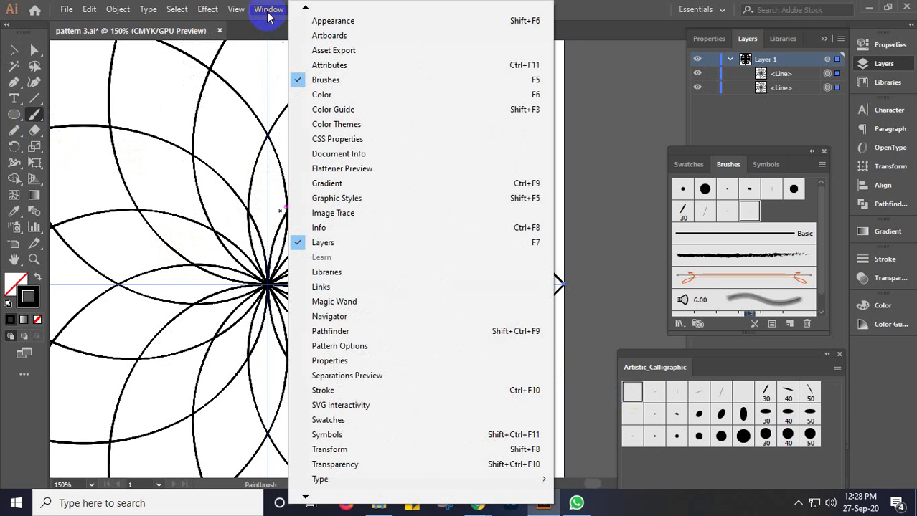
click(824, 61)
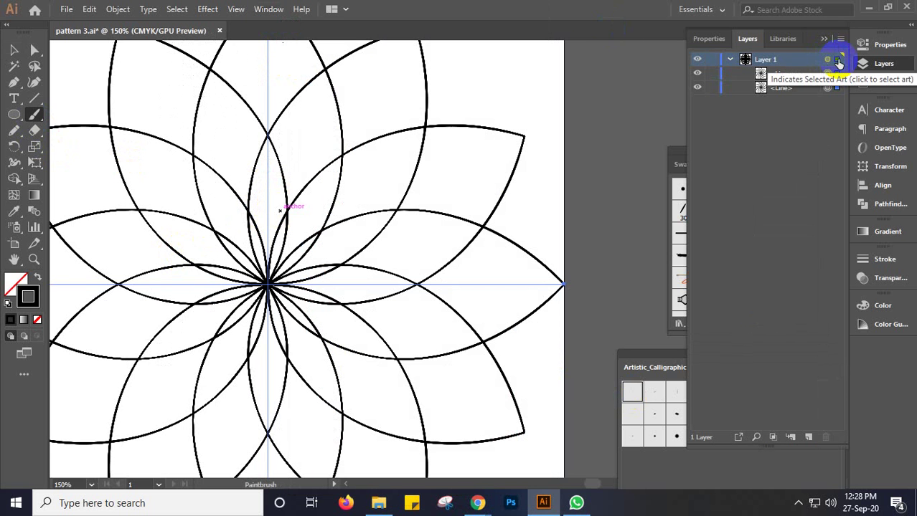
click(801, 61)
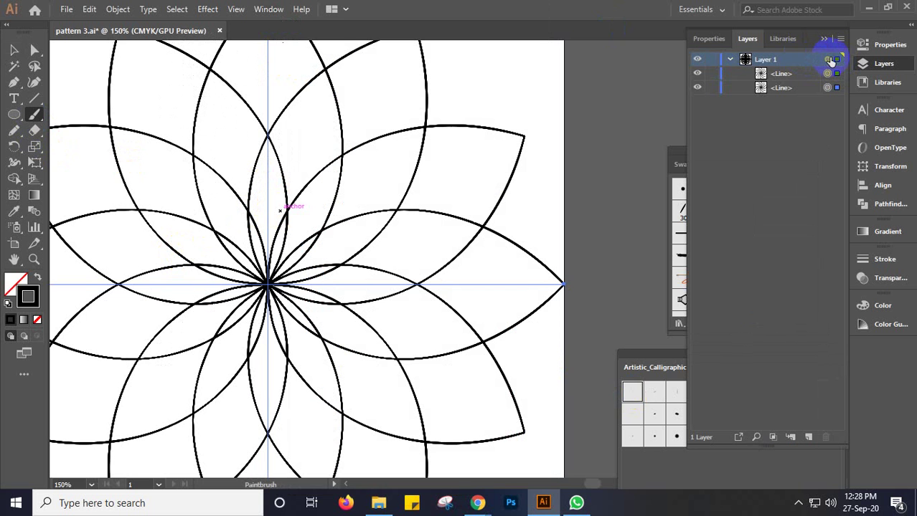
With Layer 1 targeted, try a short Paintbrush stroke in the narrow petal above the centre, and undo it
mouse_move(287, 205)
mouse_down()
mouse_move(278, 185)
mouse_move(285, 207)
mouse_up()
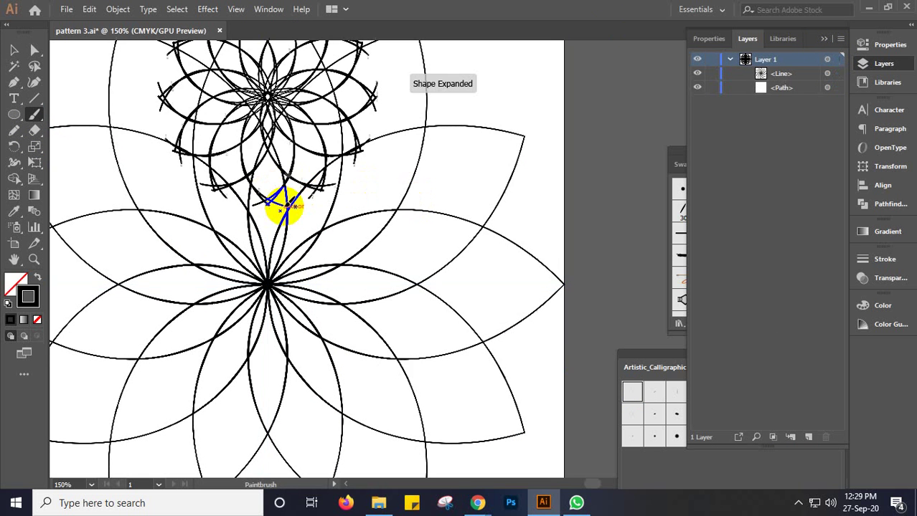
key(ctrl+z)
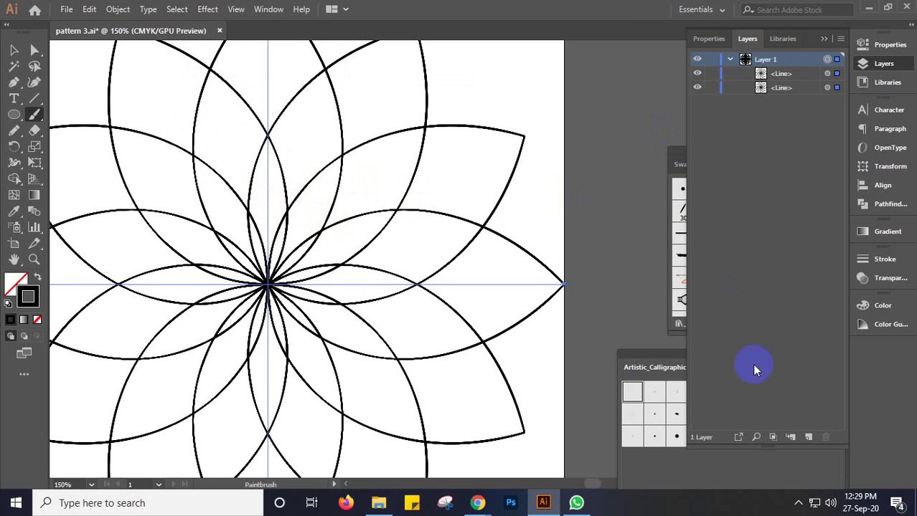
Shorten the Layers panel and start another Transform effect on Layer 1, turning off the warning about repeated effects
drag(771, 445, 748, 146)
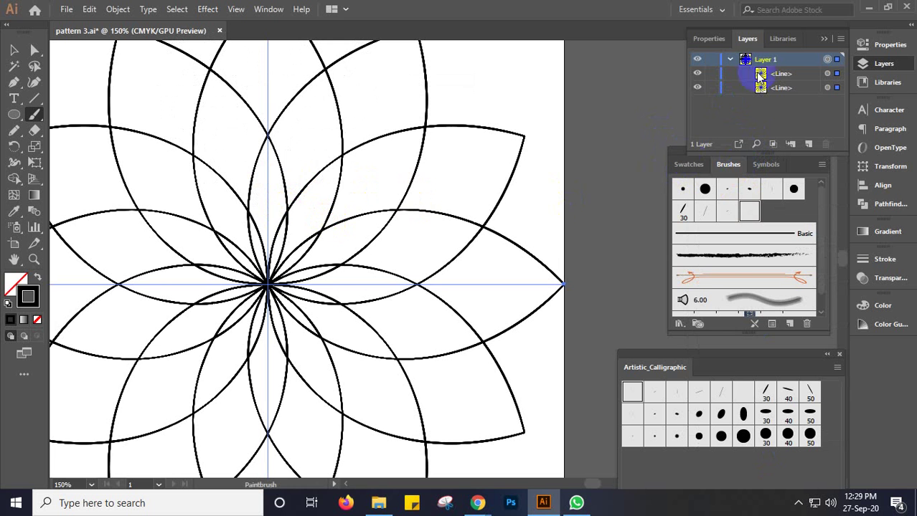
click(789, 60)
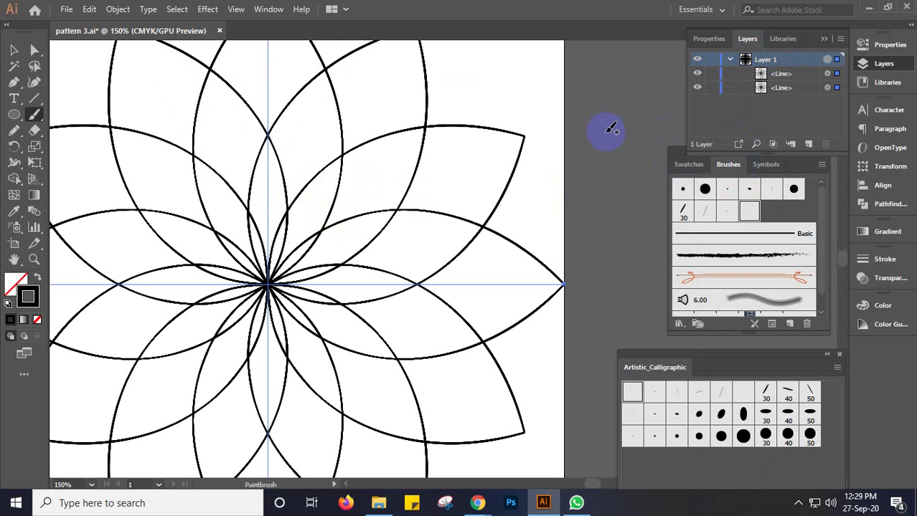
click(208, 10)
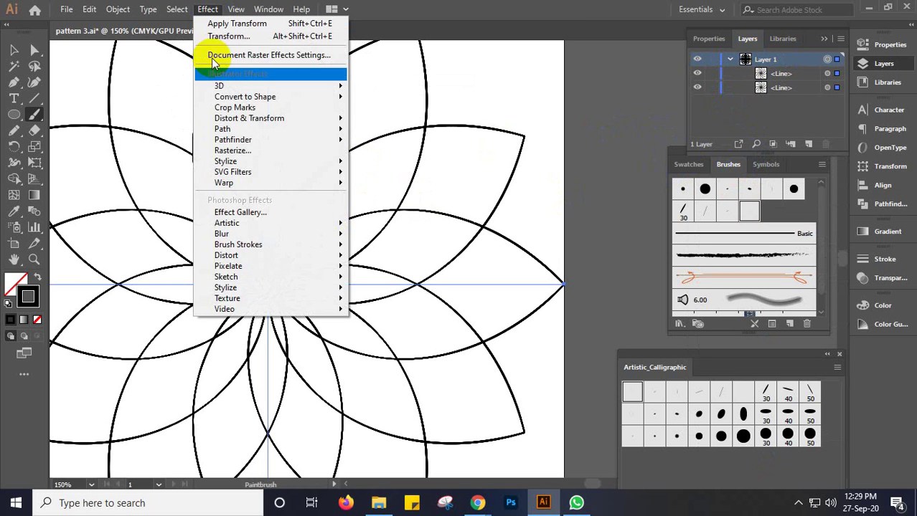
mouse_move(247, 118)
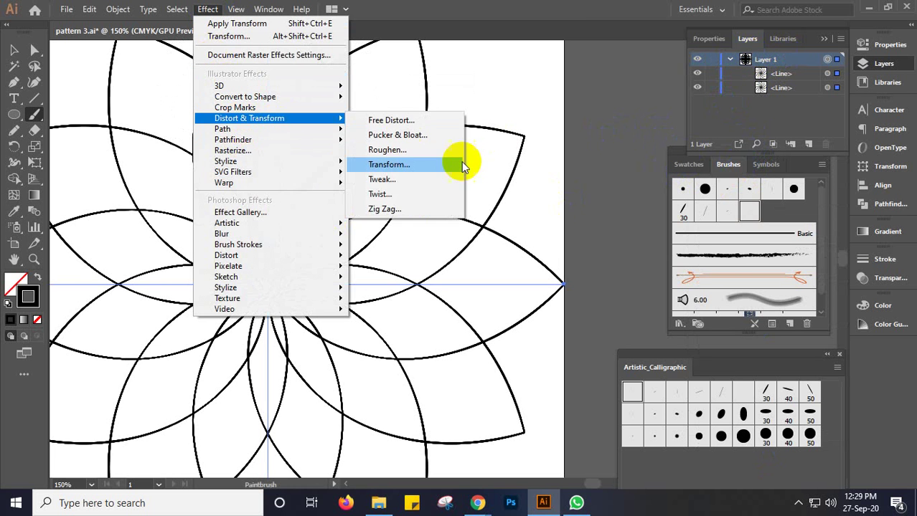
click(425, 167)
drag(412, 202, 566, 139)
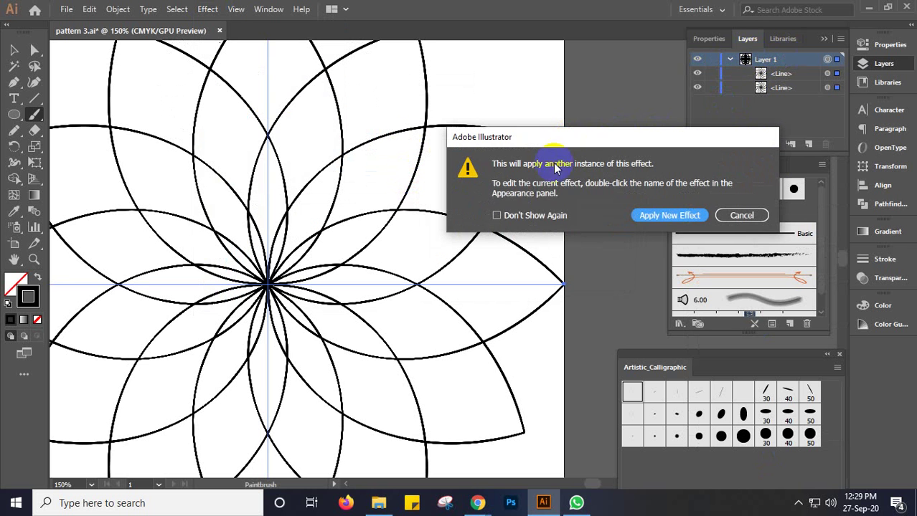
click(522, 227)
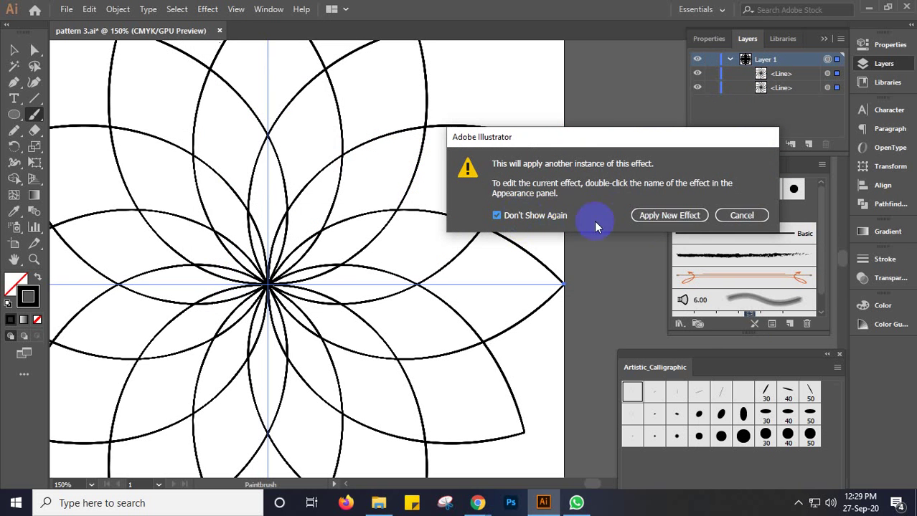
click(666, 216)
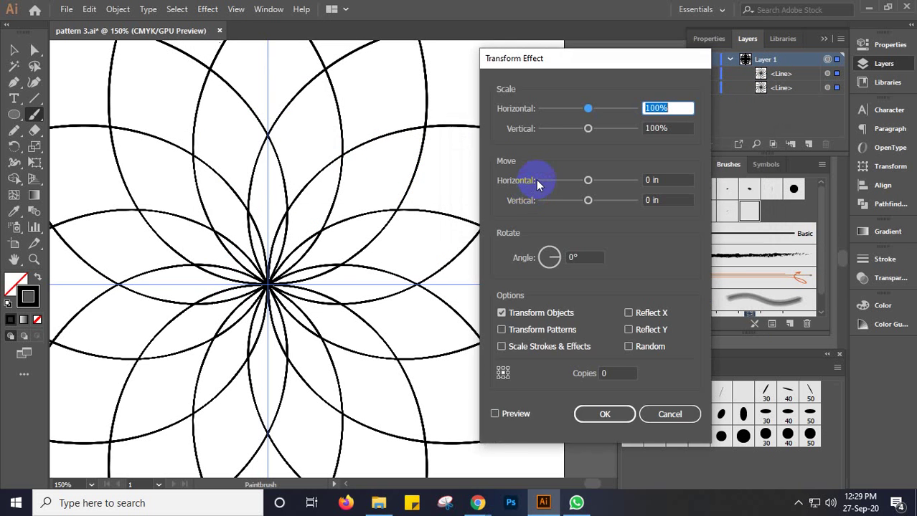
Enable Reflect X in the new Transform effect with 0 copies, and apply it
click(629, 314)
click(495, 414)
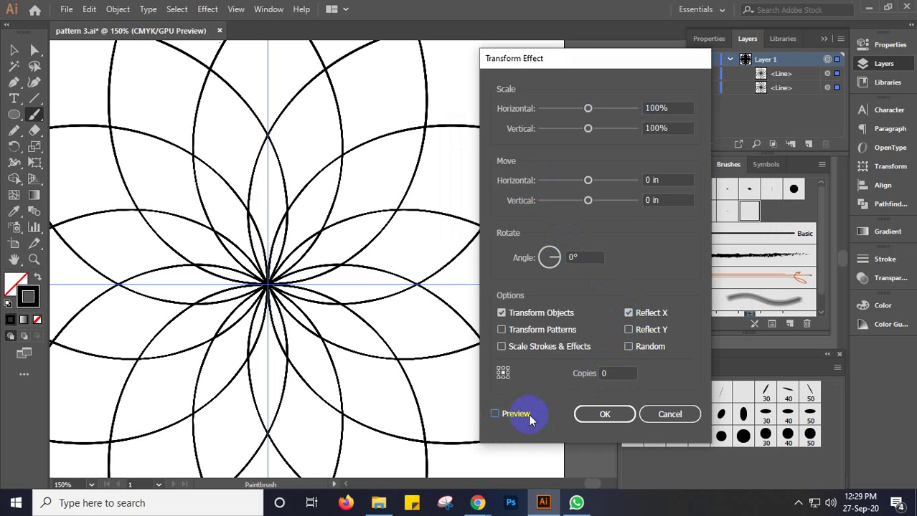
click(601, 418)
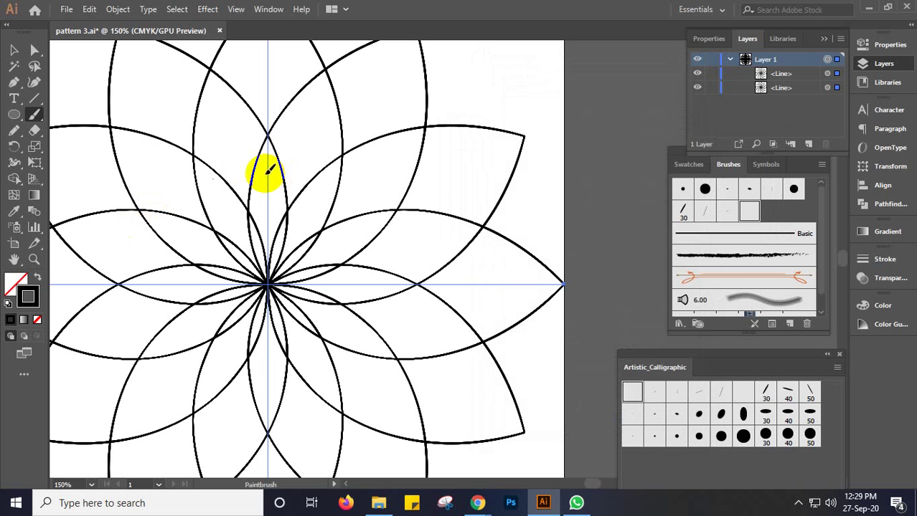
Try a Paintbrush stroke near the upper end of the narrow petal above the centre, and undo it
mouse_move(280, 175)
mouse_down()
mouse_move(277, 188)
mouse_move(285, 188)
mouse_up()
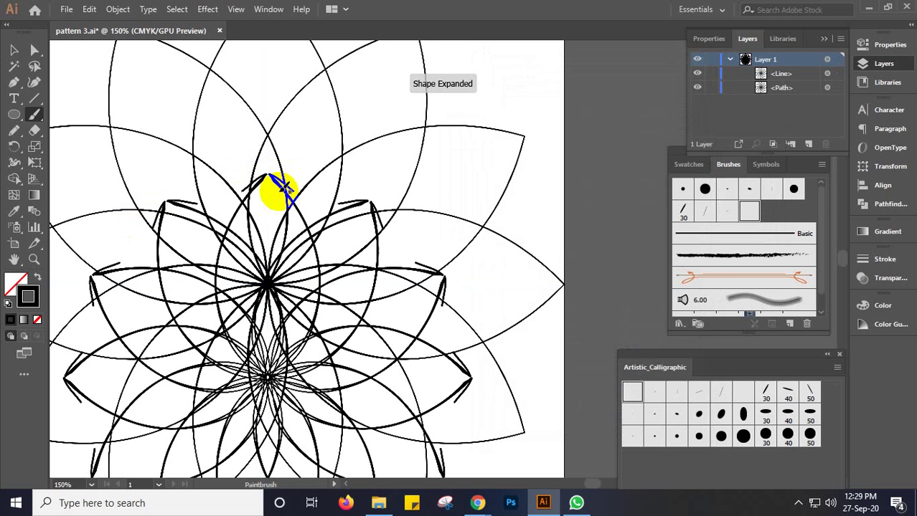
key(v)
key(ctrl+z)
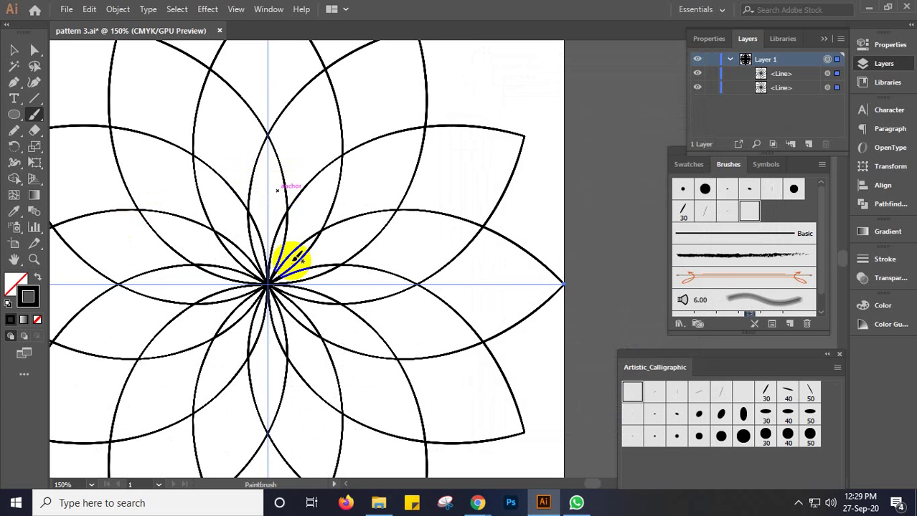
Try a tiny Paintbrush stroke just above the flower's centre, and undo it
key(b)
mouse_move(289, 240)
mouse_down()
mouse_move(284, 254)
mouse_move(266, 256)
mouse_move(284, 247)
mouse_up()
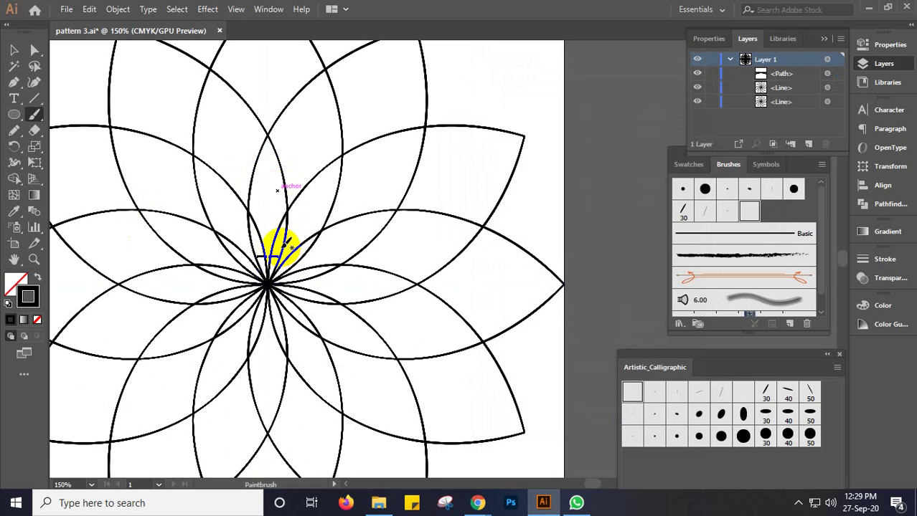
key(ctrl+z)
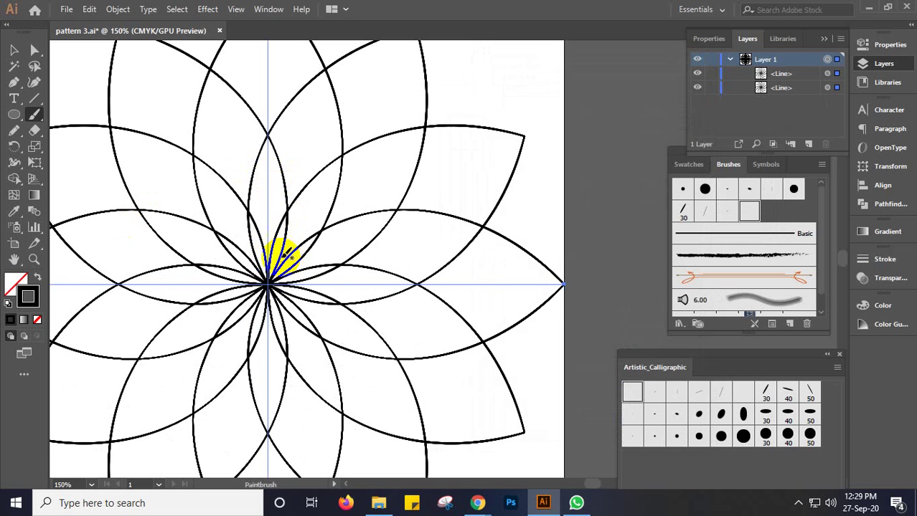
click(297, 296)
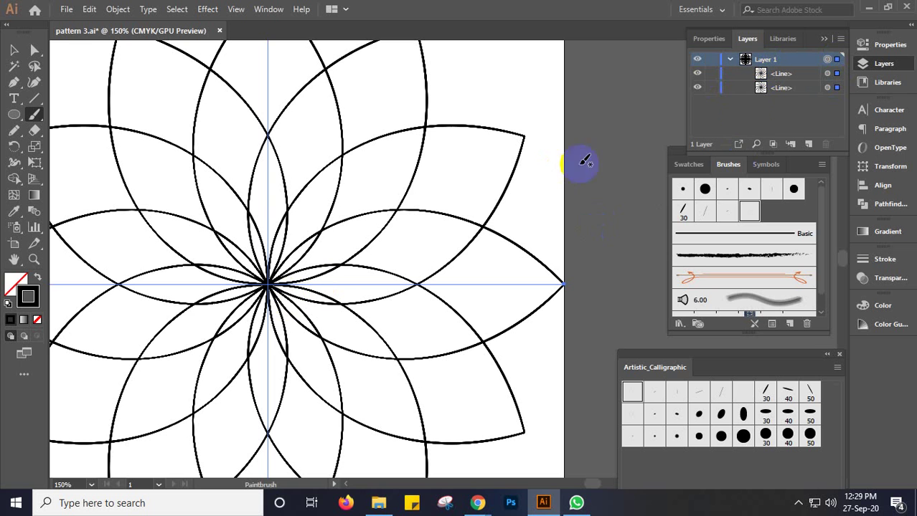
Target only the upper listed line, try a small Paintbrush stroke inside the petal diagonally above the centre, and undo it
click(828, 74)
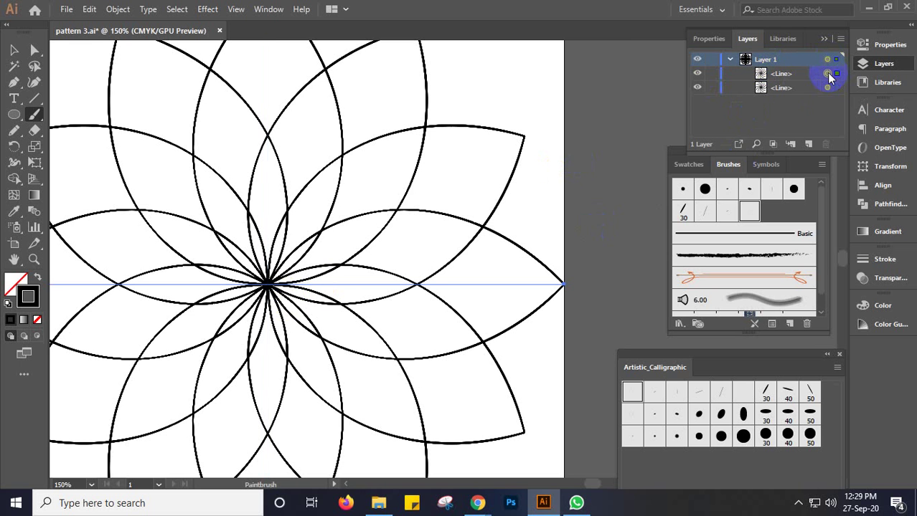
mouse_move(310, 195)
mouse_down()
mouse_move(320, 198)
mouse_move(319, 220)
mouse_up()
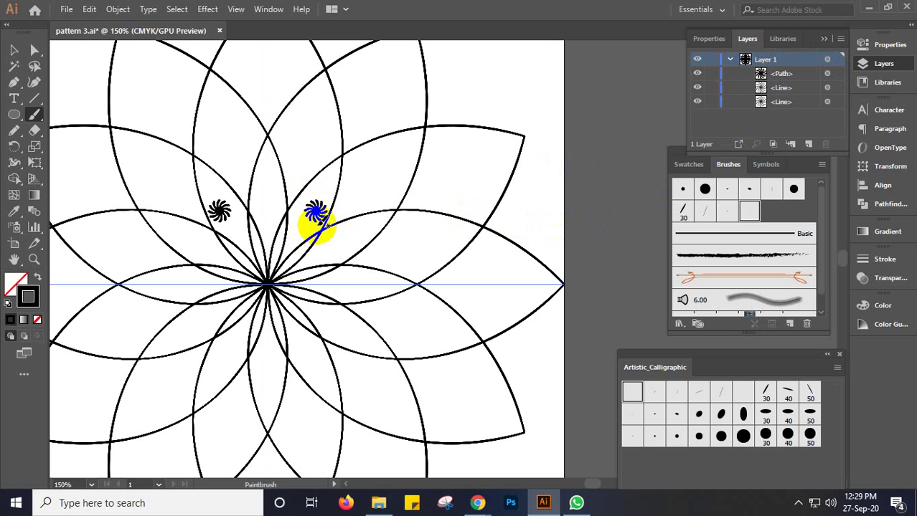
key(ctrl+z)
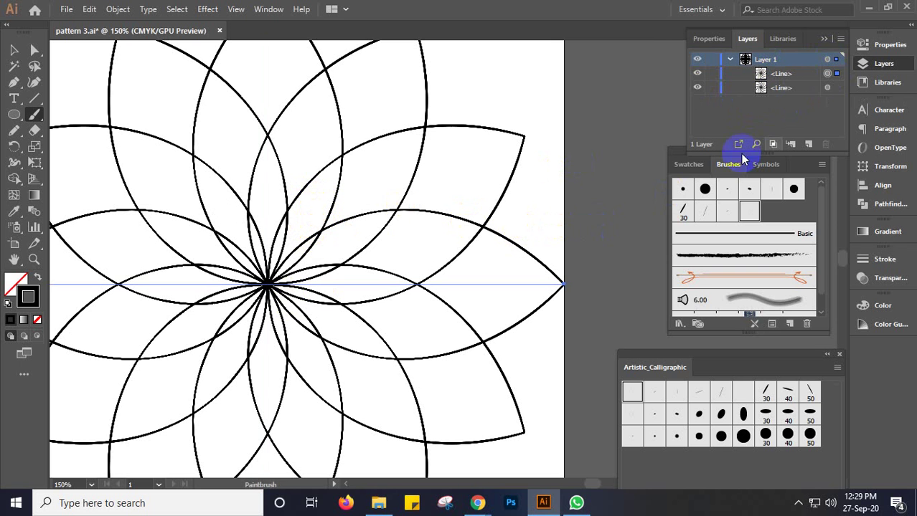
Target both lines, try a curved Paintbrush stroke starting on the vertical line above the centre, and undo it
click(828, 87)
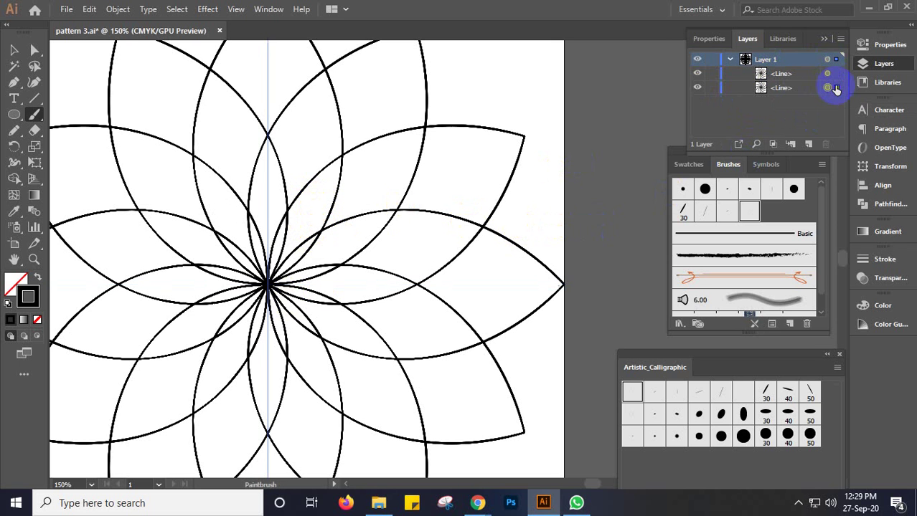
shift+click(832, 74)
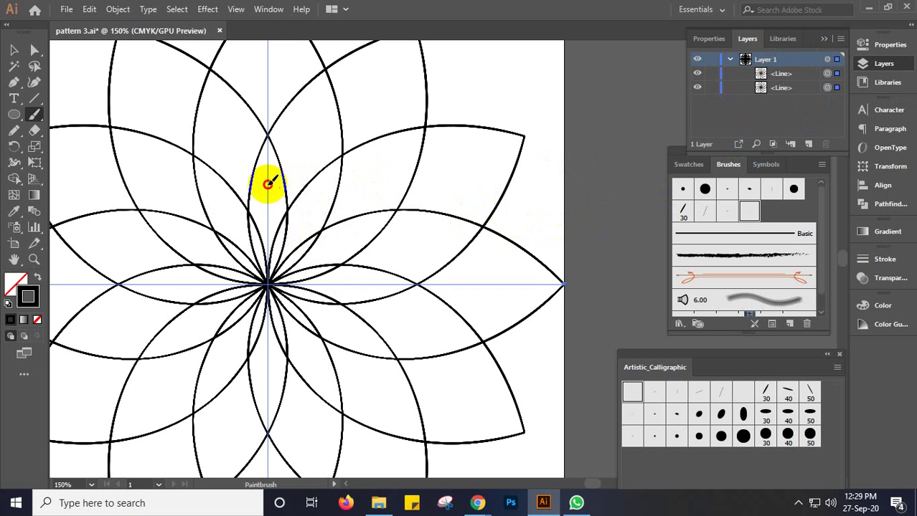
drag(267, 183, 287, 211)
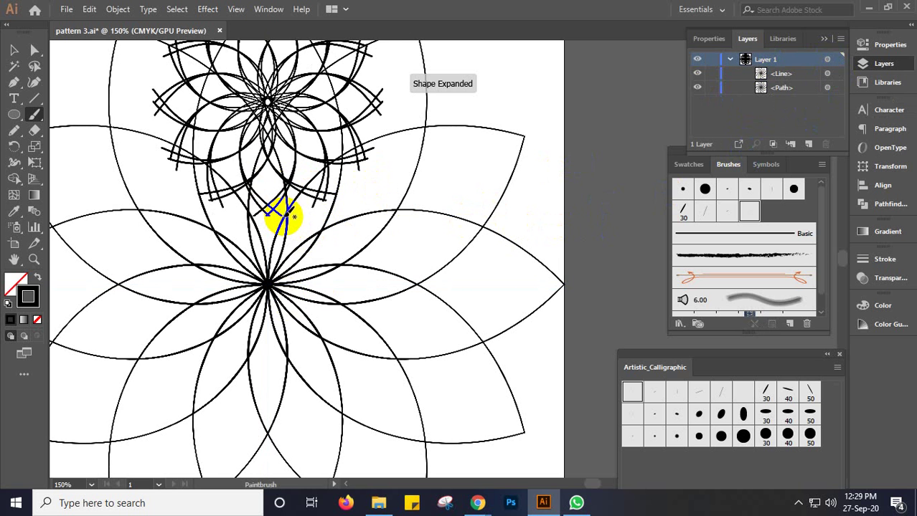
key(ctrl+z)
Collapse Layer 1 in the layer list and select all of its artwork
click(766, 59)
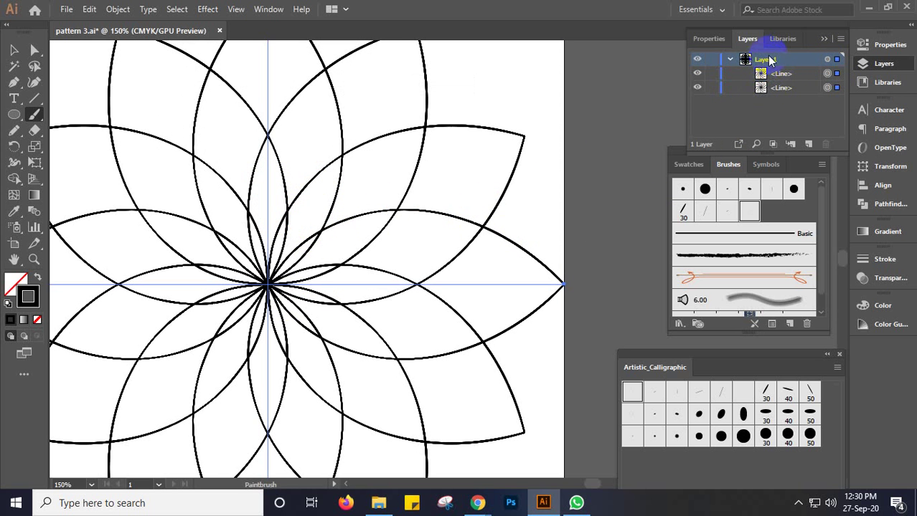
click(730, 60)
click(730, 61)
click(730, 61)
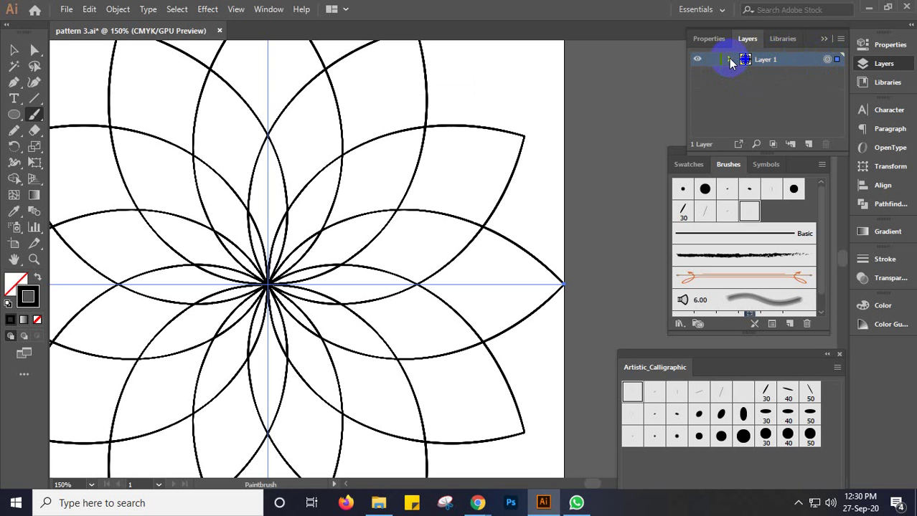
click(836, 60)
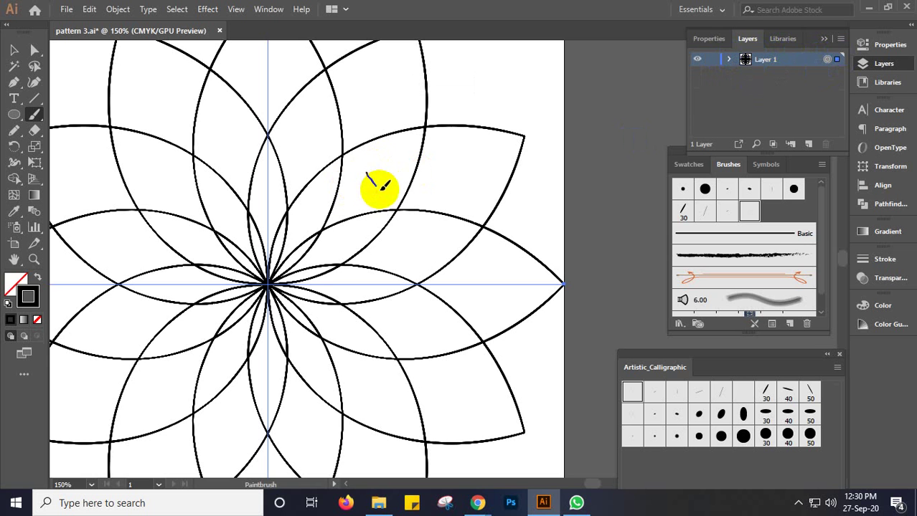
Try a small curled Paintbrush stroke inside the petal diagonally above the flower's centre, and undo it
key(Delete)
key(v)
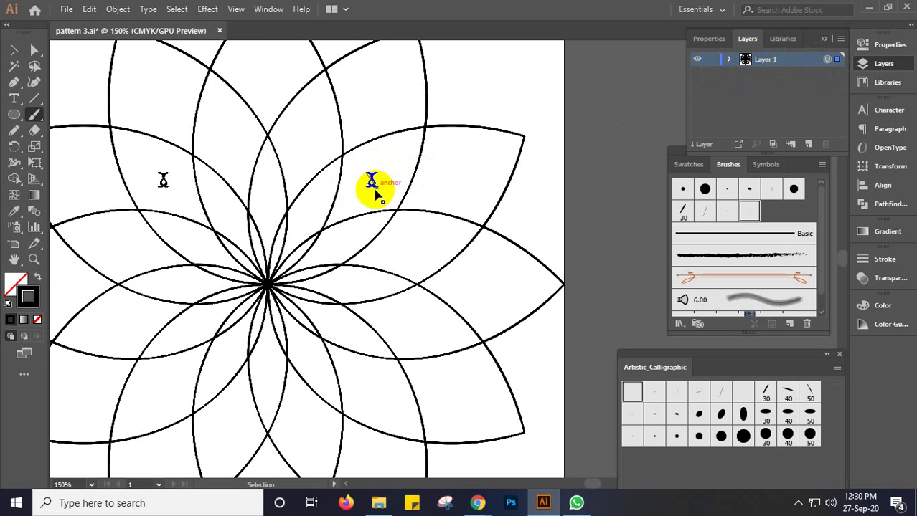
key(ctrl+z)
key(b)
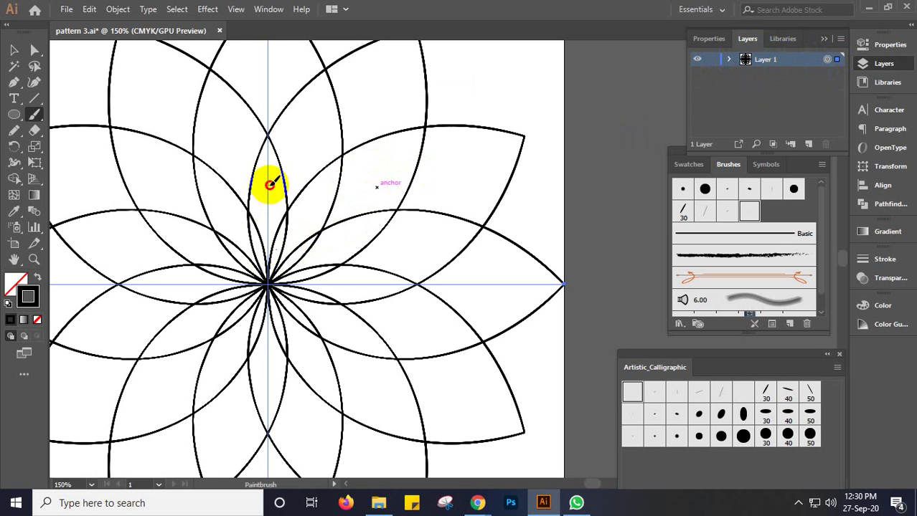
Try a short Paintbrush stroke on the vertical line above the centre and another at the flower's centre, and undo both
drag(270, 185, 286, 194)
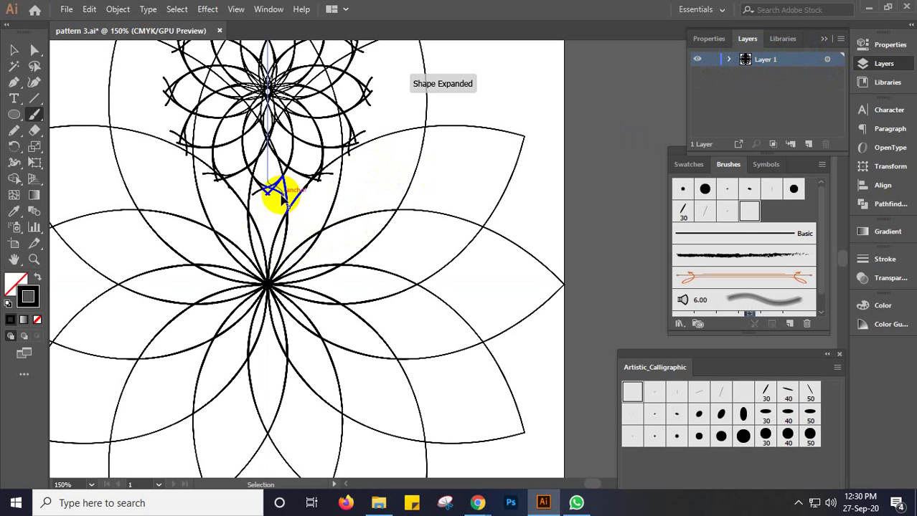
key(ctrl+z)
mouse_move(297, 303)
mouse_down()
mouse_move(270, 301)
mouse_move(267, 281)
mouse_move(280, 285)
mouse_move(268, 292)
mouse_move(266, 281)
mouse_up()
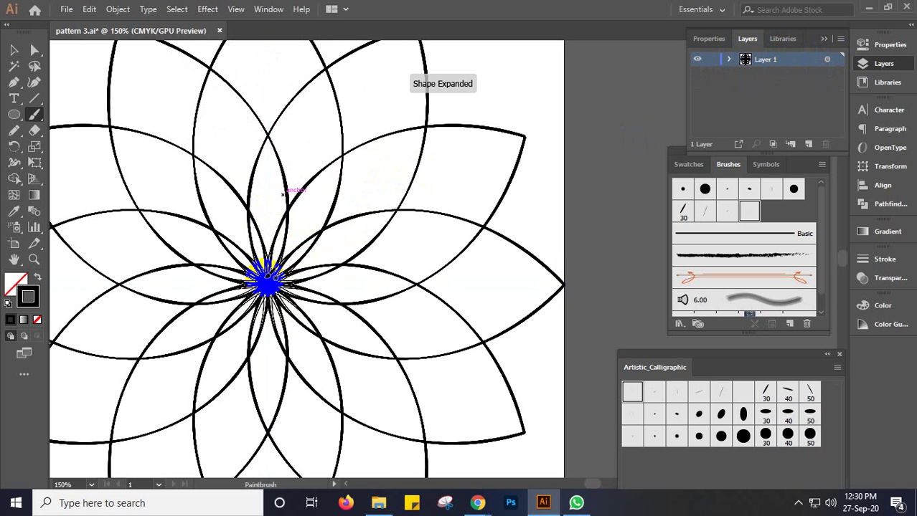
key(ctrl)
key(ctrl+z)
key(ctrl+z)
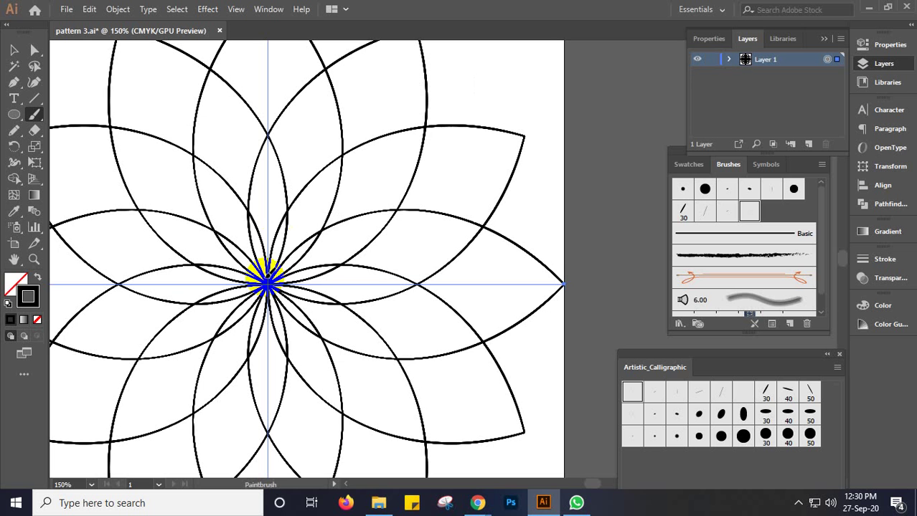
Try a Paintbrush stroke from the vertical line down to the horizontal line and a shorter one above the centre, undoing each
mouse_move(272, 228)
mouse_down()
mouse_move(307, 260)
mouse_move(317, 282)
mouse_up()
key(ctrl)
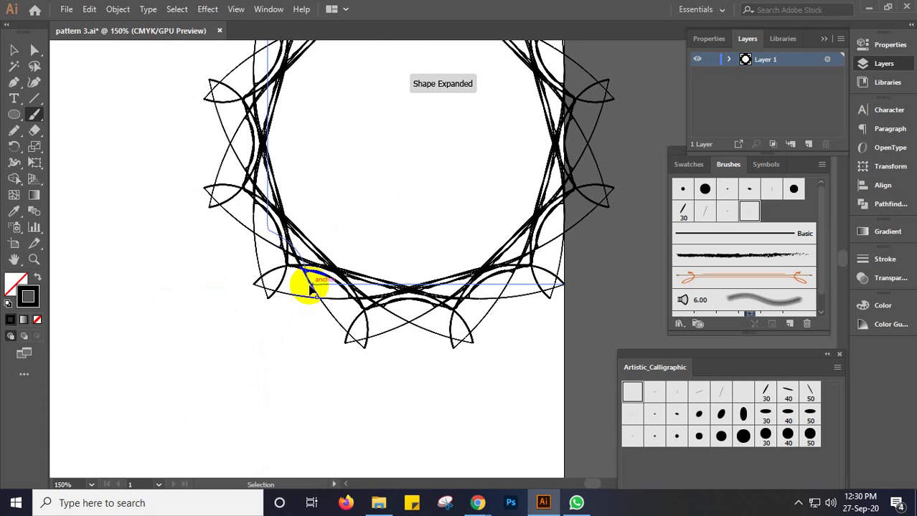
key(ctrl+z)
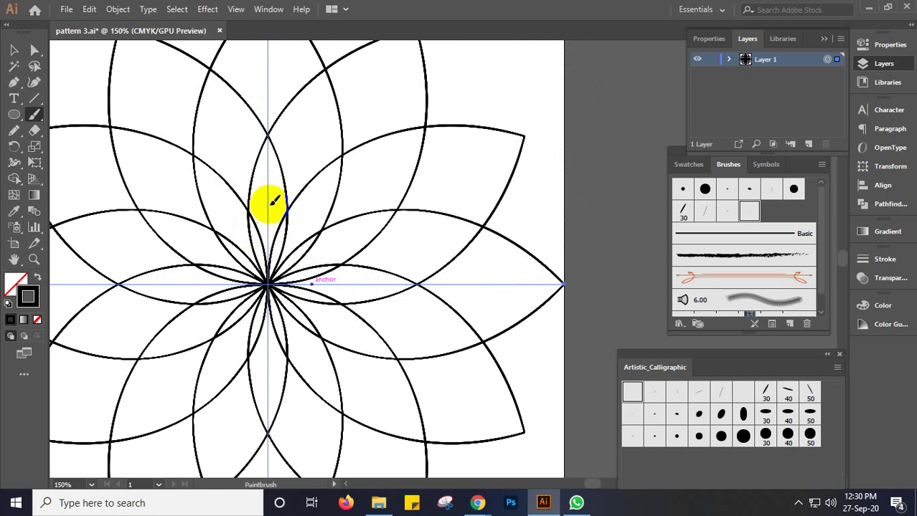
drag(269, 208, 279, 214)
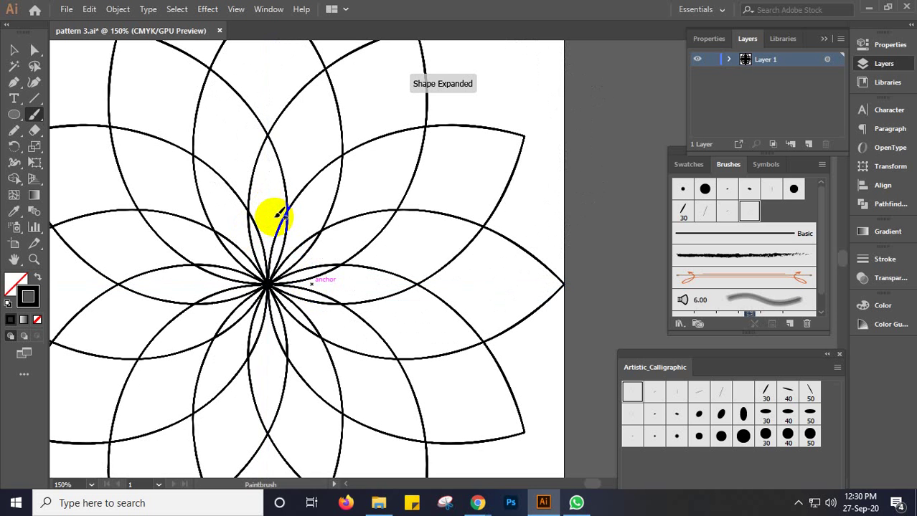
ctrl+click(272, 211)
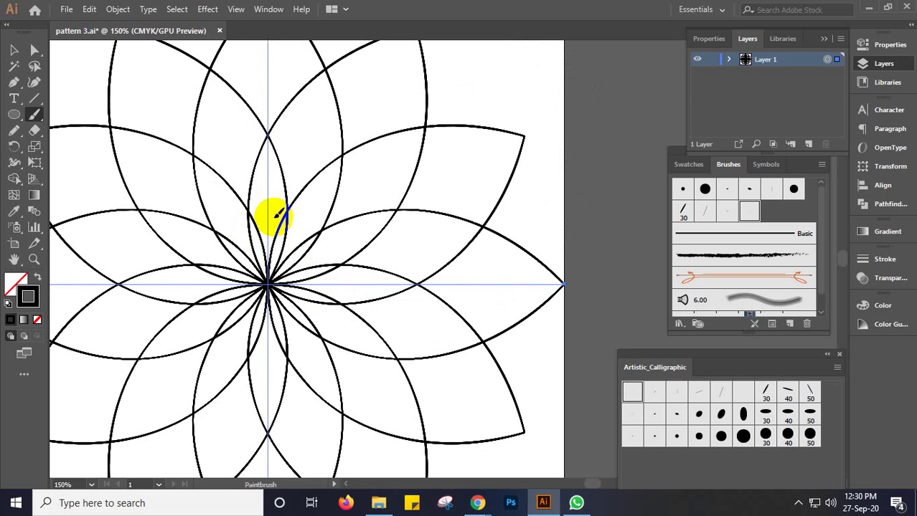
Try a Paintbrush stroke starting on the vertical line plus small mirrored strokes around the horizontal line, and undo them all
drag(268, 159, 279, 201)
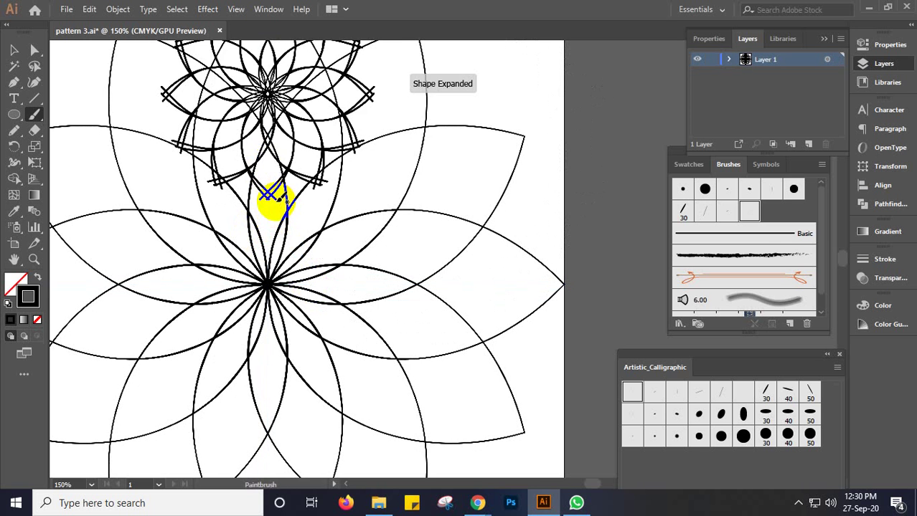
drag(400, 240, 400, 256)
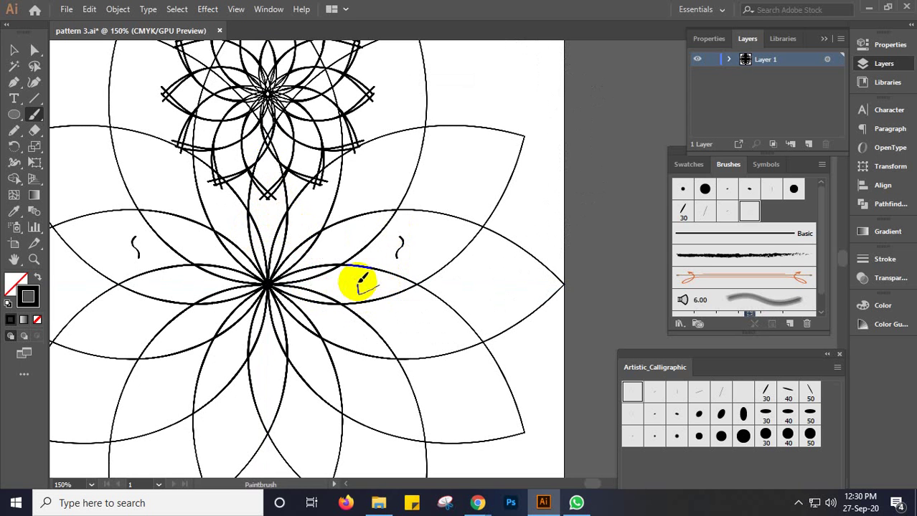
drag(402, 311, 419, 329)
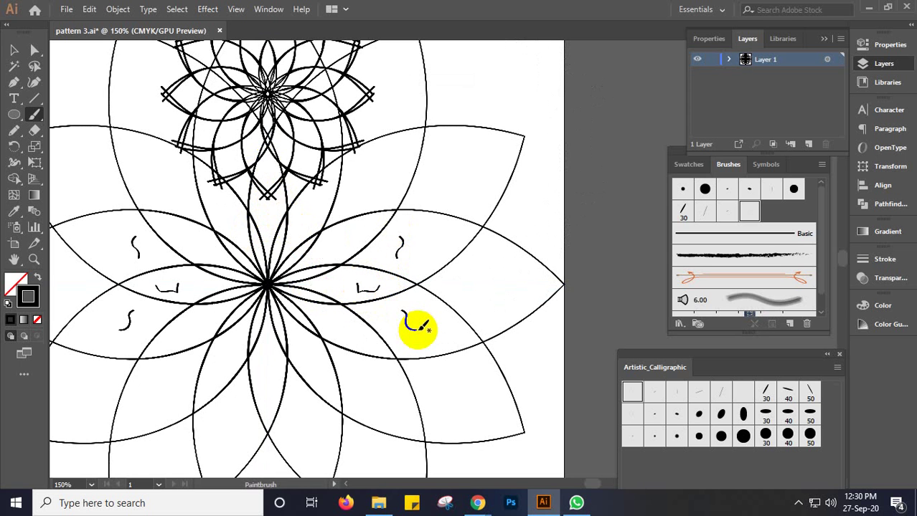
key(ctrl+z)
key(ctrl+z)
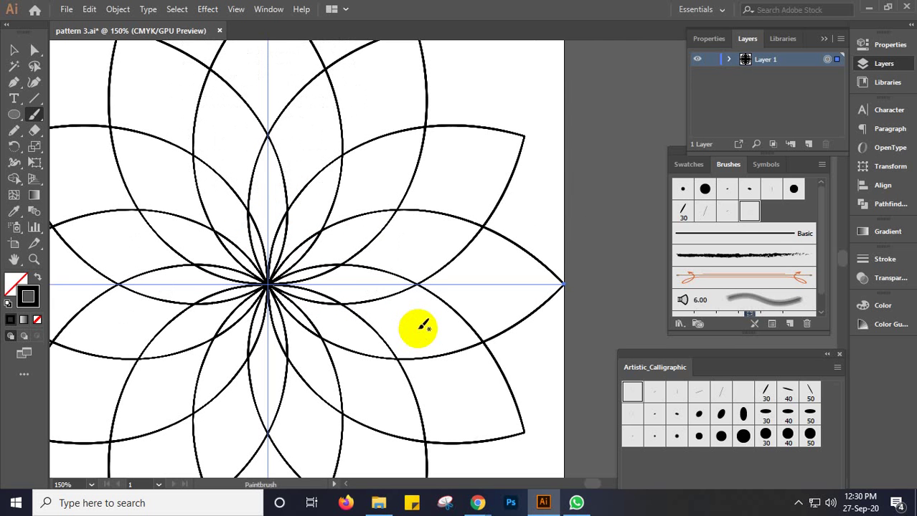
Try two small curved Paintbrush strokes in the petals beside the horizontal line, and undo each one
drag(375, 236, 397, 224)
key(ctrl+z)
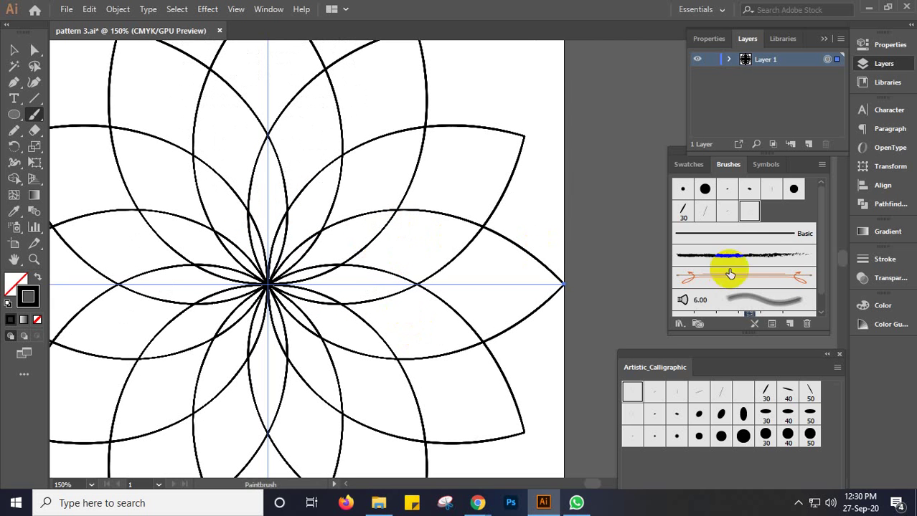
drag(499, 261, 485, 285)
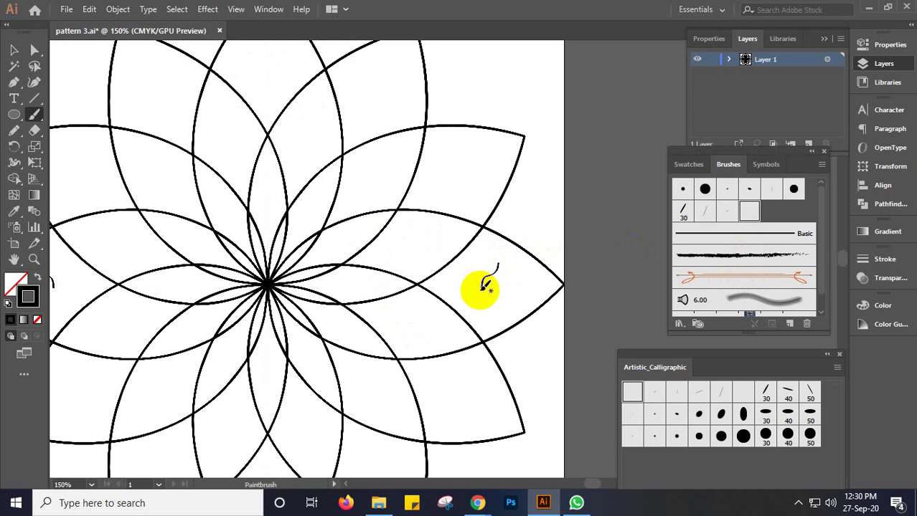
key(ctrl+z)
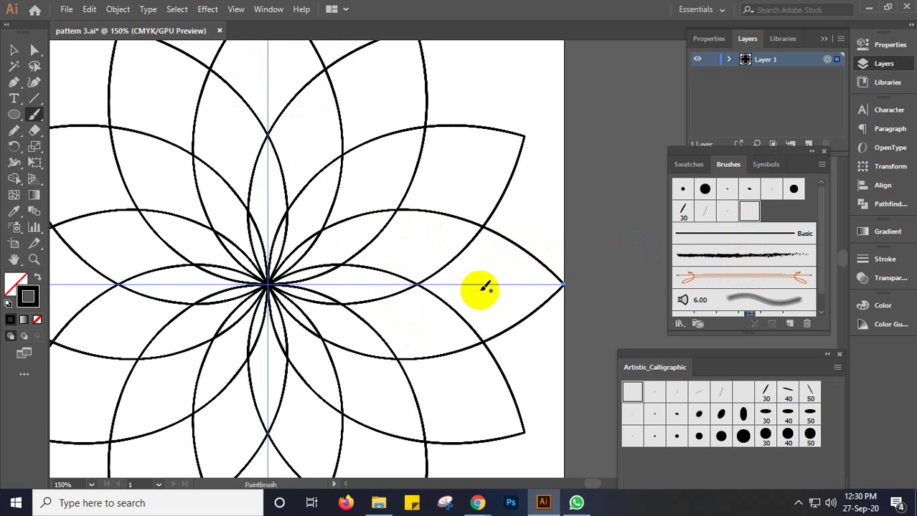
Choose the charcoal-textured art brush and try a Paintbrush stroke in the petals diagonally below the flower's centre
scroll(481, 287, right, 1)
scroll(482, 290, right, 3)
drag(417, 338, 397, 317)
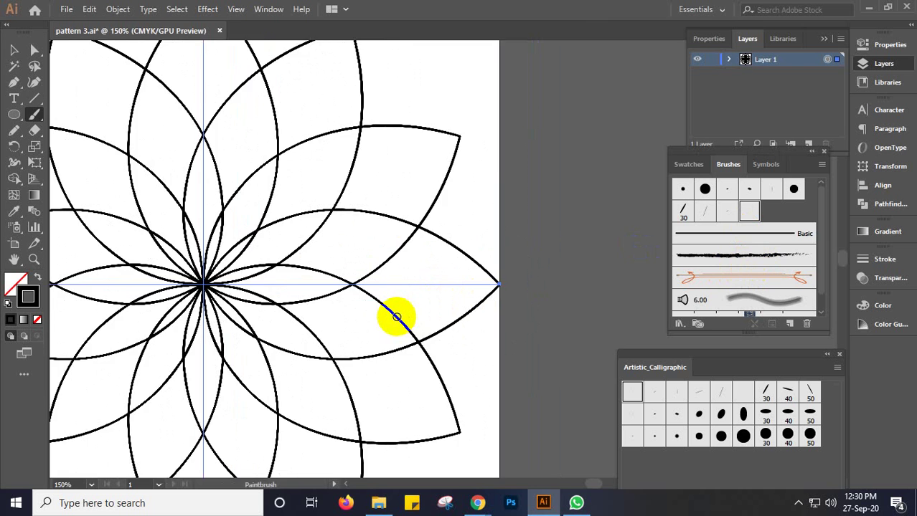
alt+scroll(397, 317, down, 2)
alt+scroll(395, 316, up, 2)
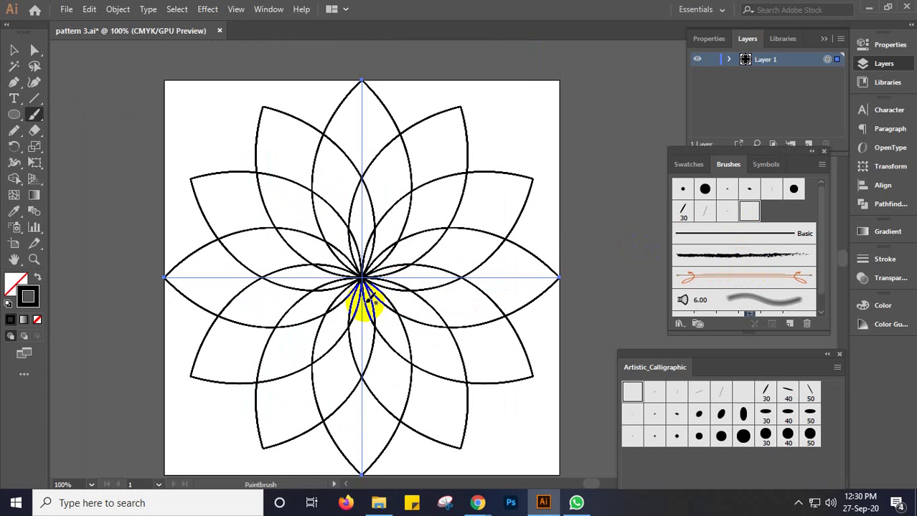
click(79, 134)
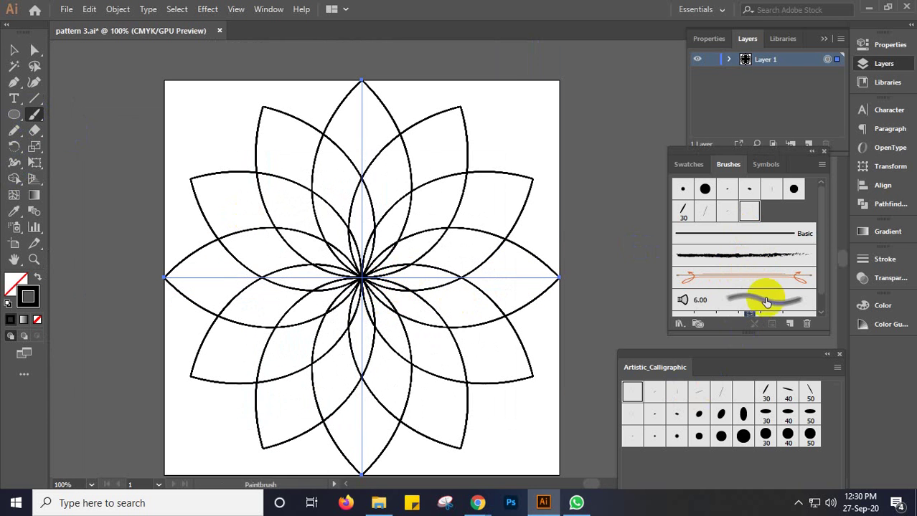
click(753, 256)
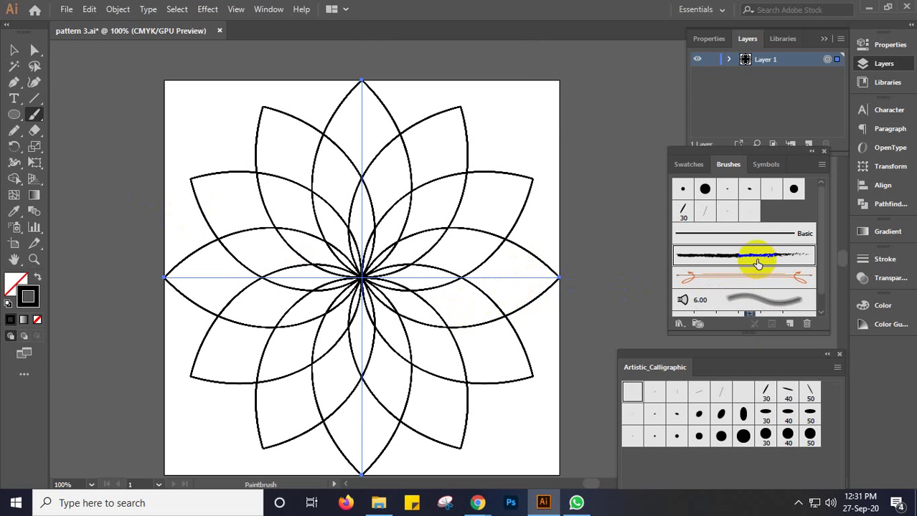
click(462, 330)
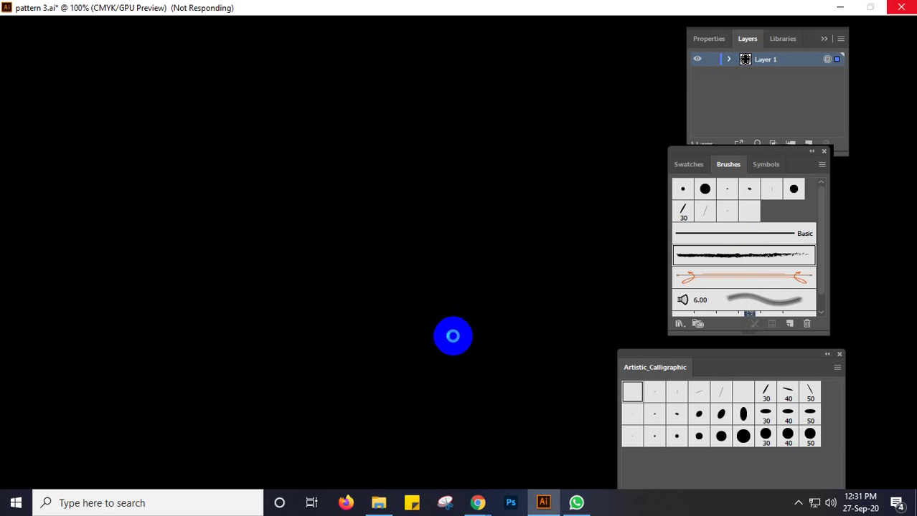
click(798, 504)
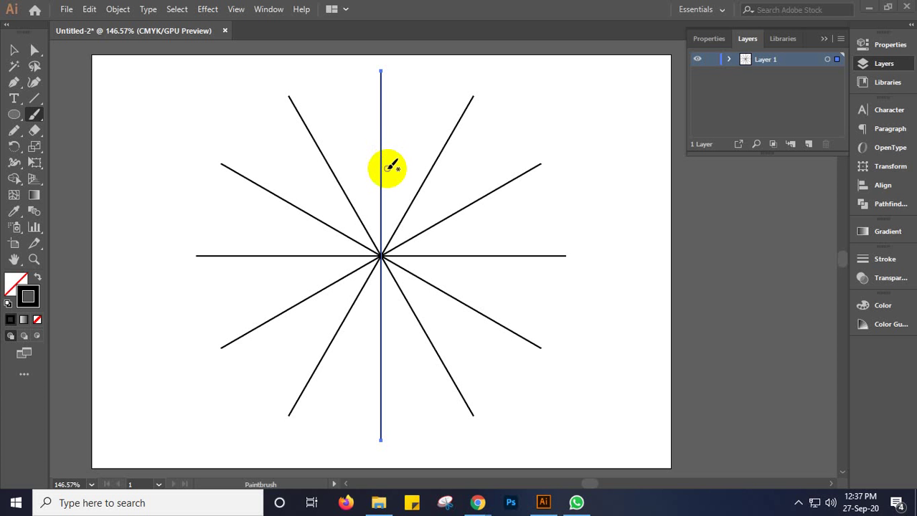
Try a curved Paintbrush stroke starting on the upper half of the vertical line in the radial artwork, and undo it
drag(384, 160, 405, 203)
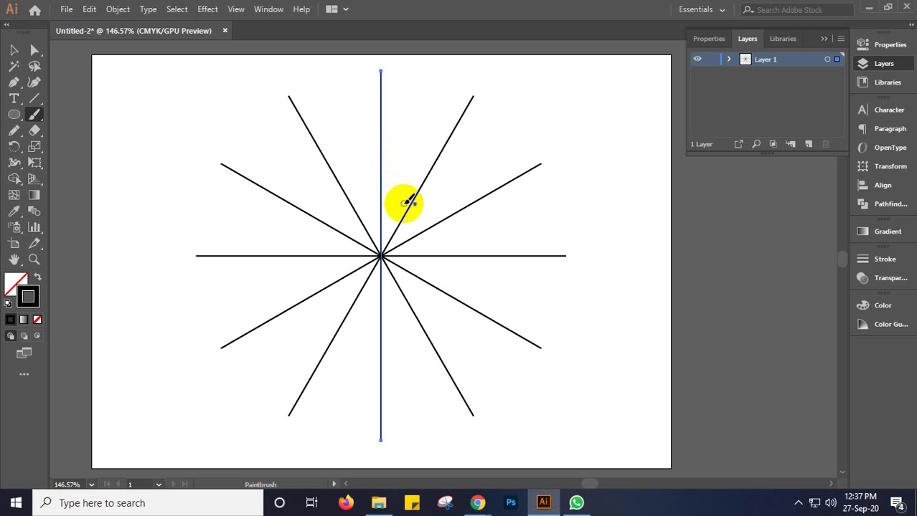
drag(381, 134, 408, 170)
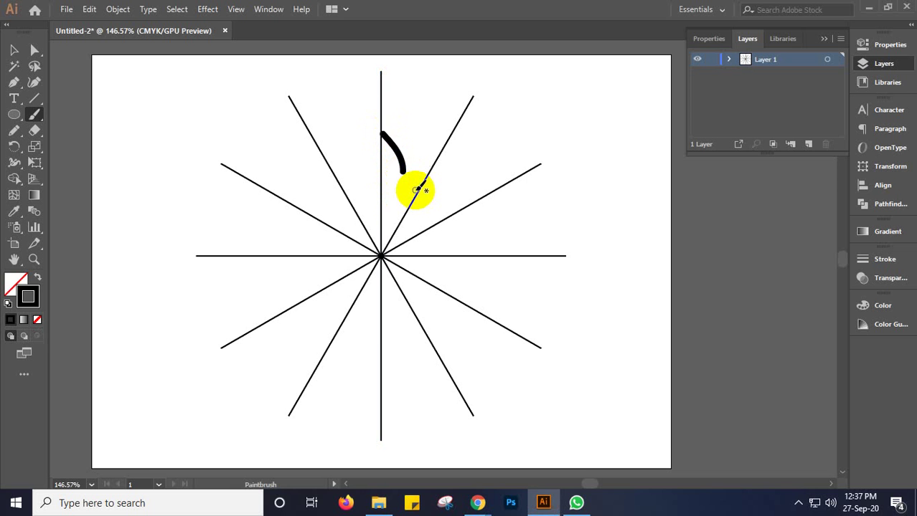
key(ctrl+z)
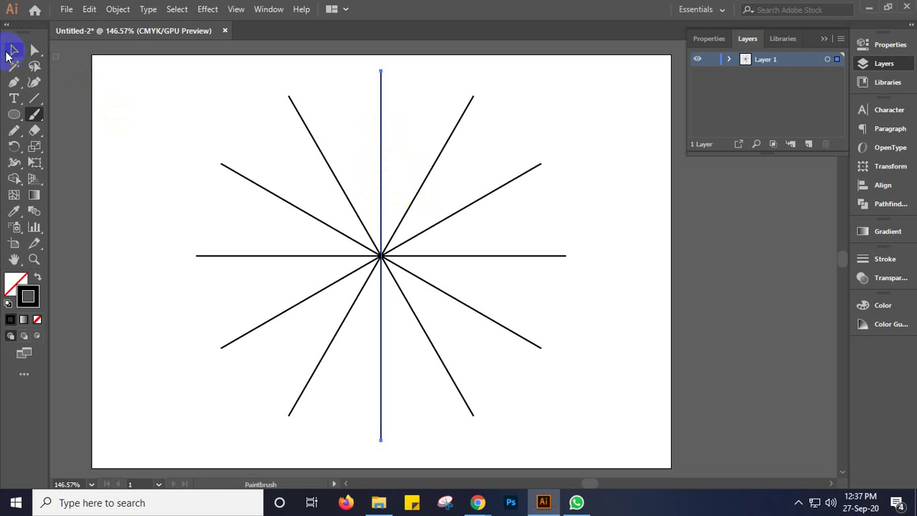
Select the radial line artwork with a marquee across the artboard
click(15, 50)
key(a)
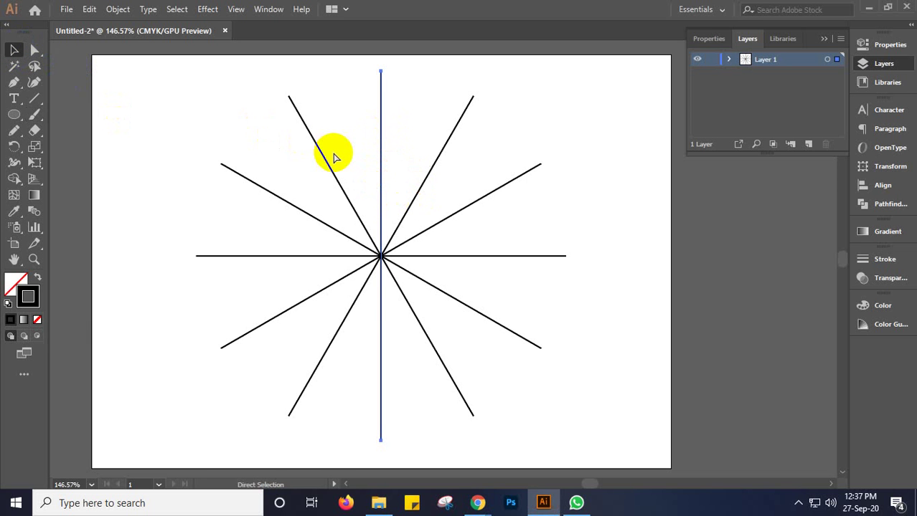
key(ctrl+z)
key(ctrl+shift+z)
drag(190, 83, 558, 398)
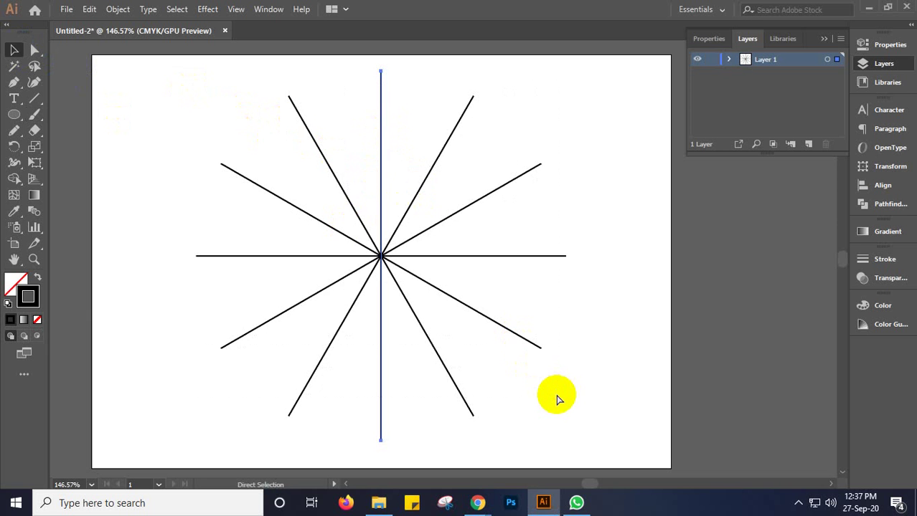
key(ctrl+z)
key(ctrl+shift+z)
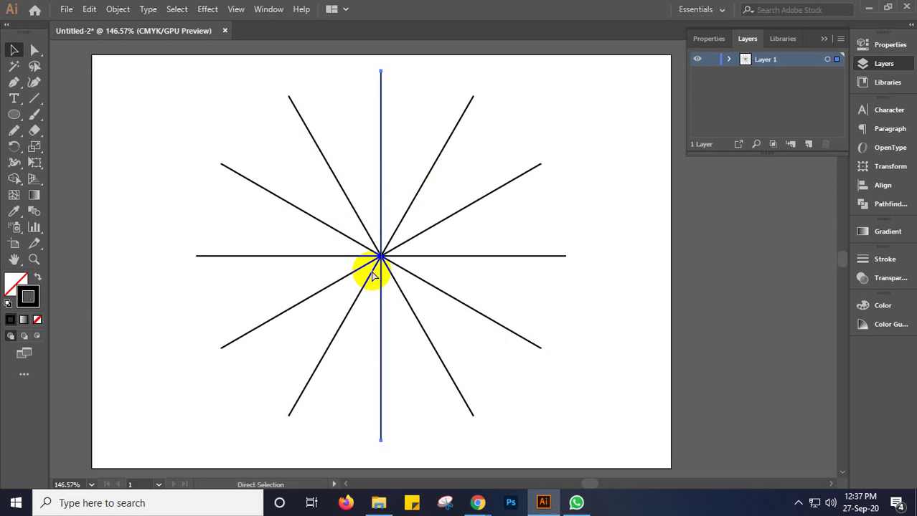
drag(208, 71, 526, 361)
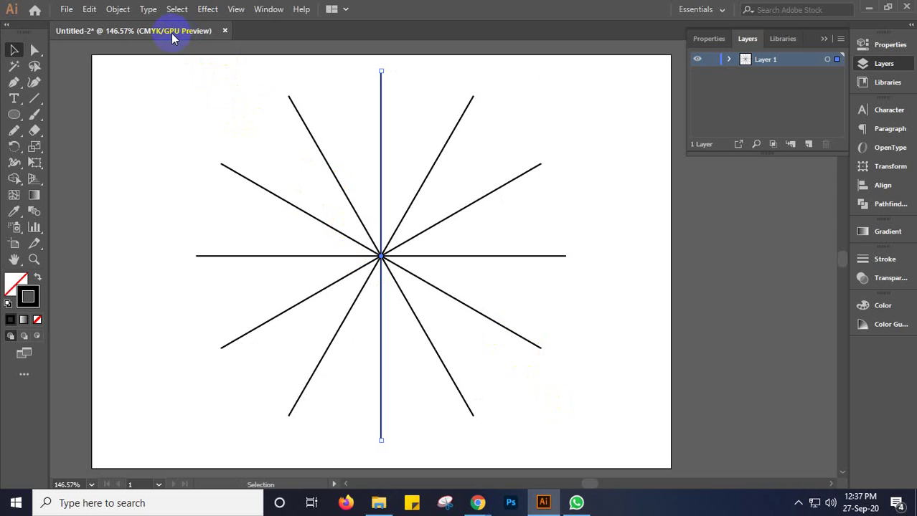
Expand the appearance of the radial lines, and expand their fill and stroke into outlines
click(117, 9)
click(193, 180)
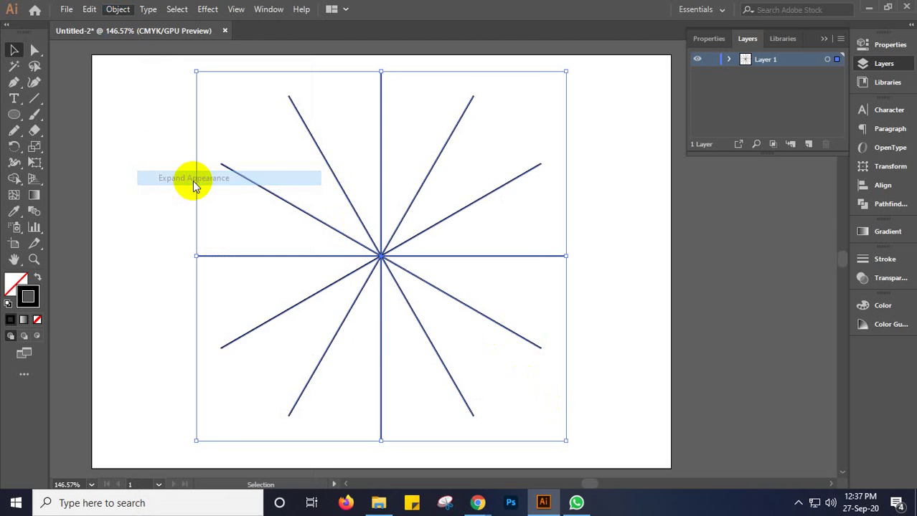
click(118, 9)
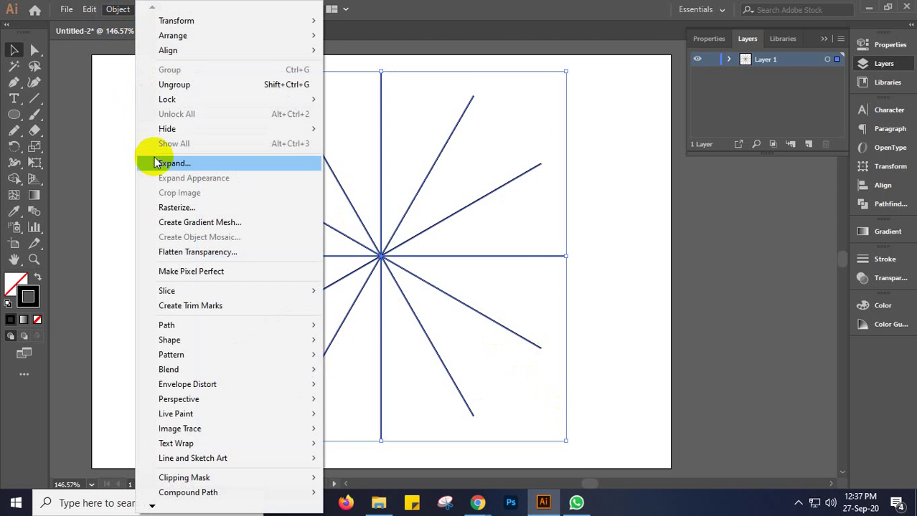
click(157, 156)
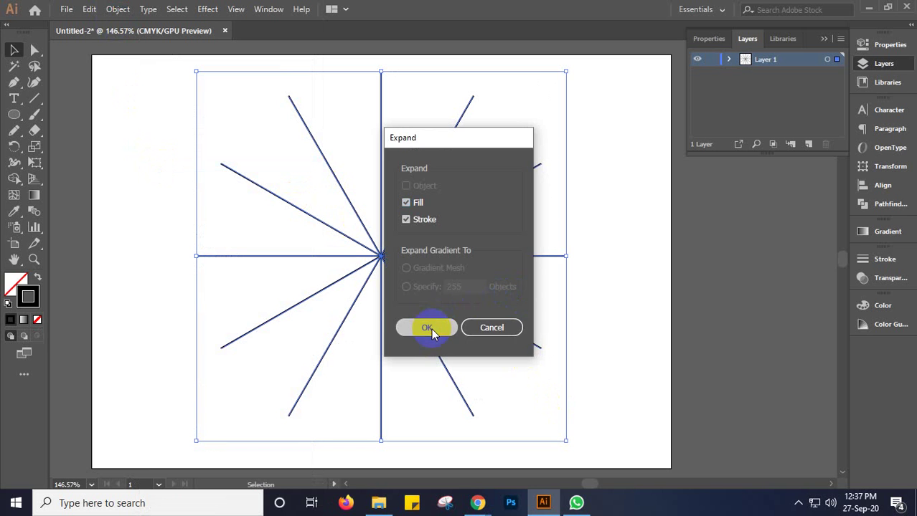
click(431, 329)
Deselect and reselect the expanded lines to examine their outlines, and undo both expansions
key(a)
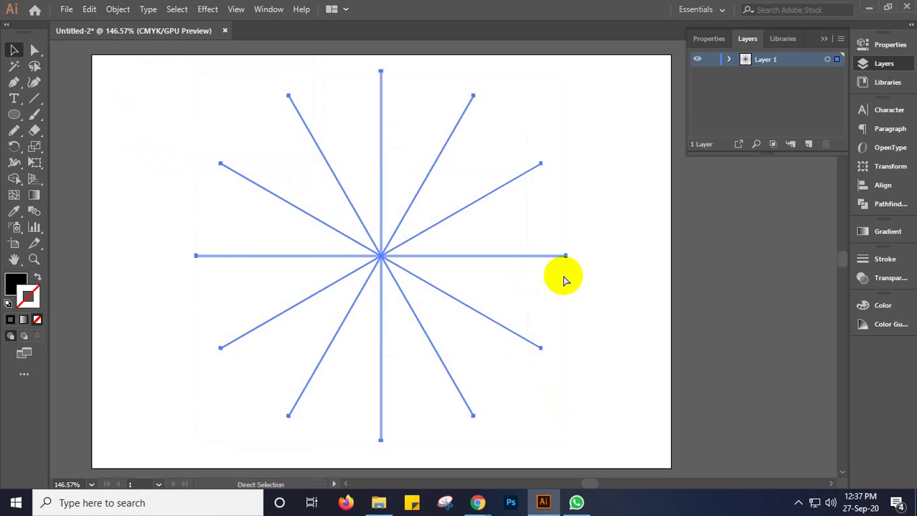
key(v)
click(592, 280)
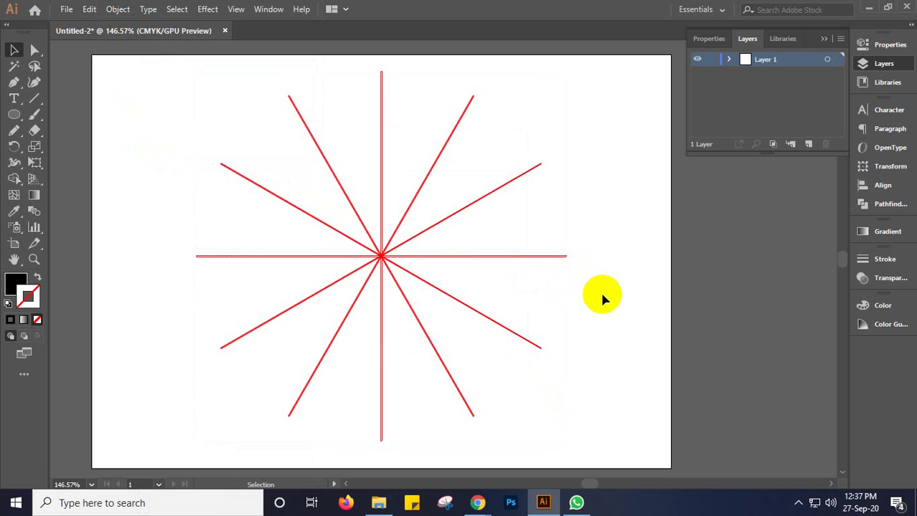
click(494, 257)
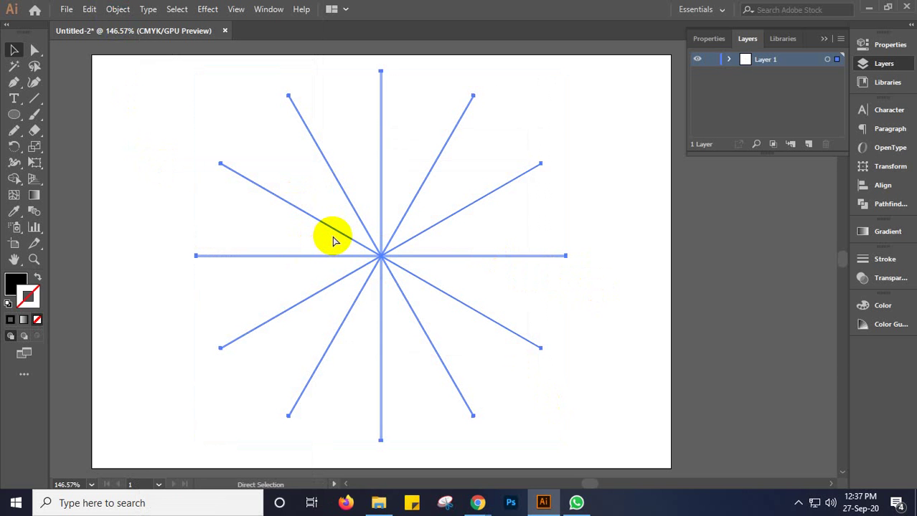
key(ctrl+z)
key(ctrl)
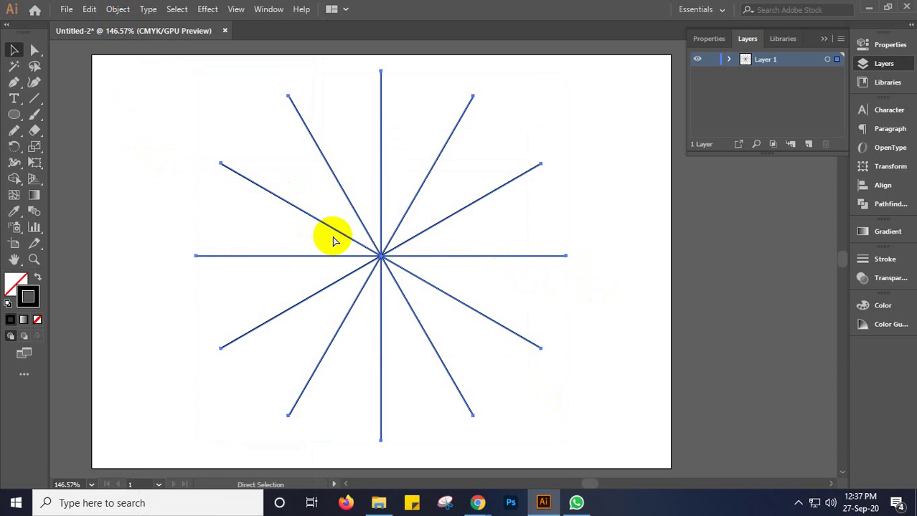
ctrl+click(329, 241)
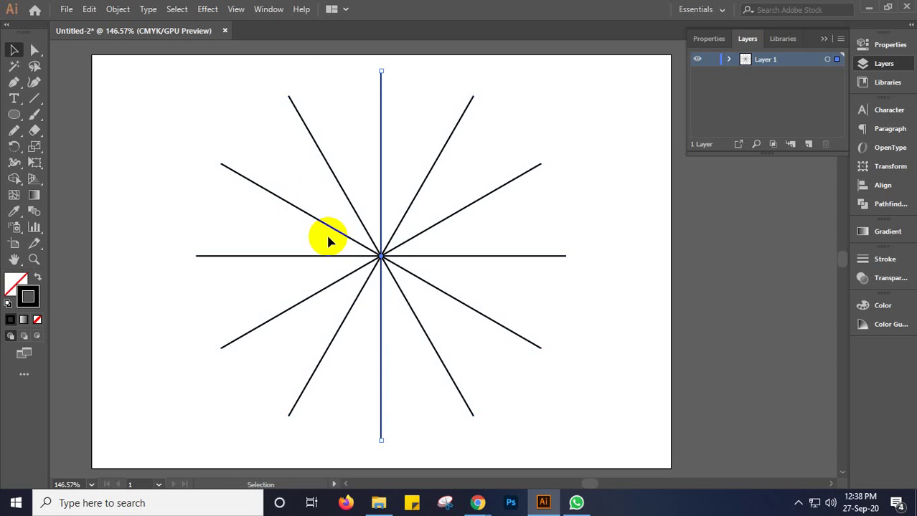
Select the radial line artwork and set its stroke to None
drag(175, 91, 552, 403)
click(38, 320)
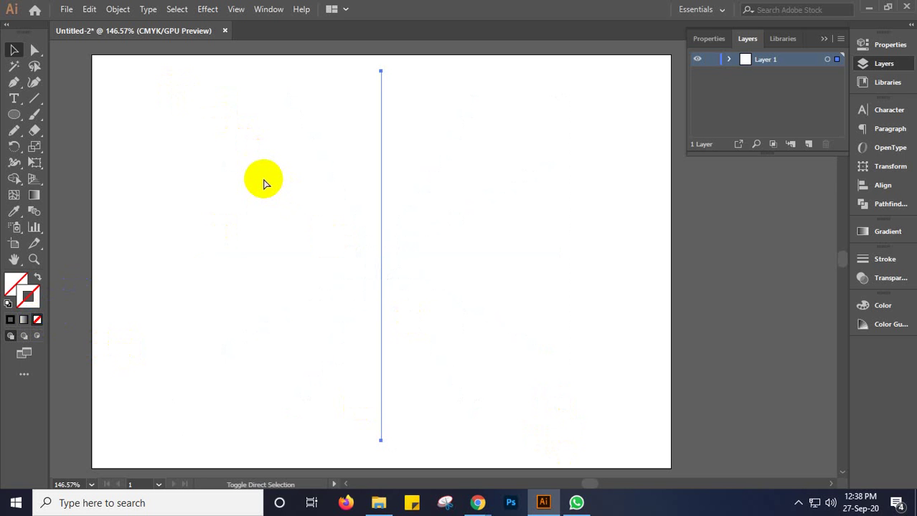
key(ctrl)
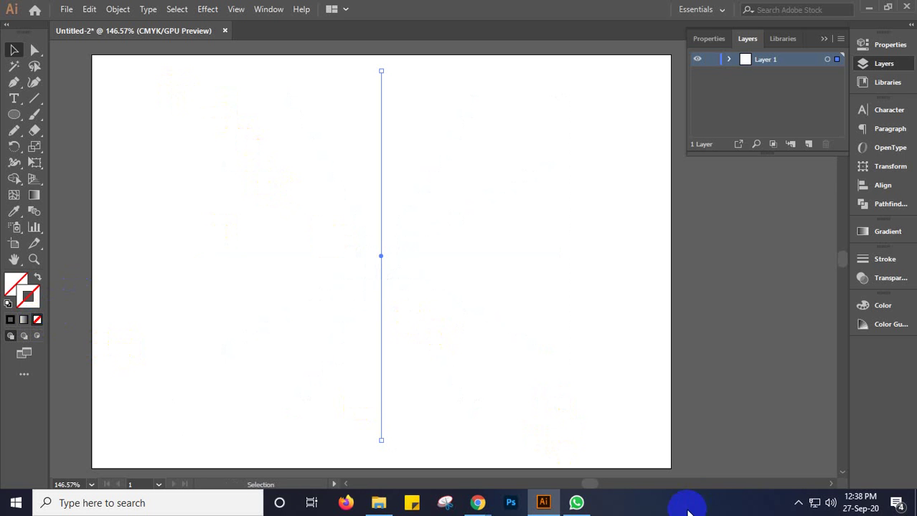
click(797, 504)
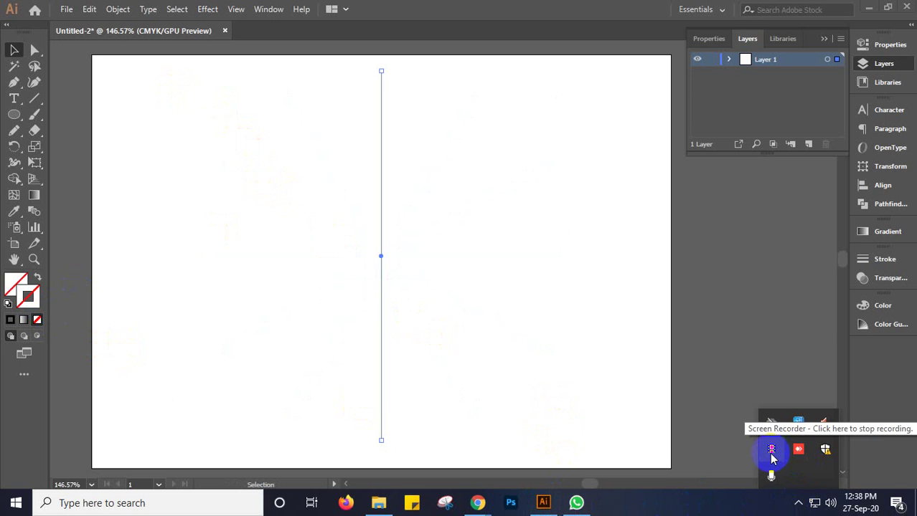